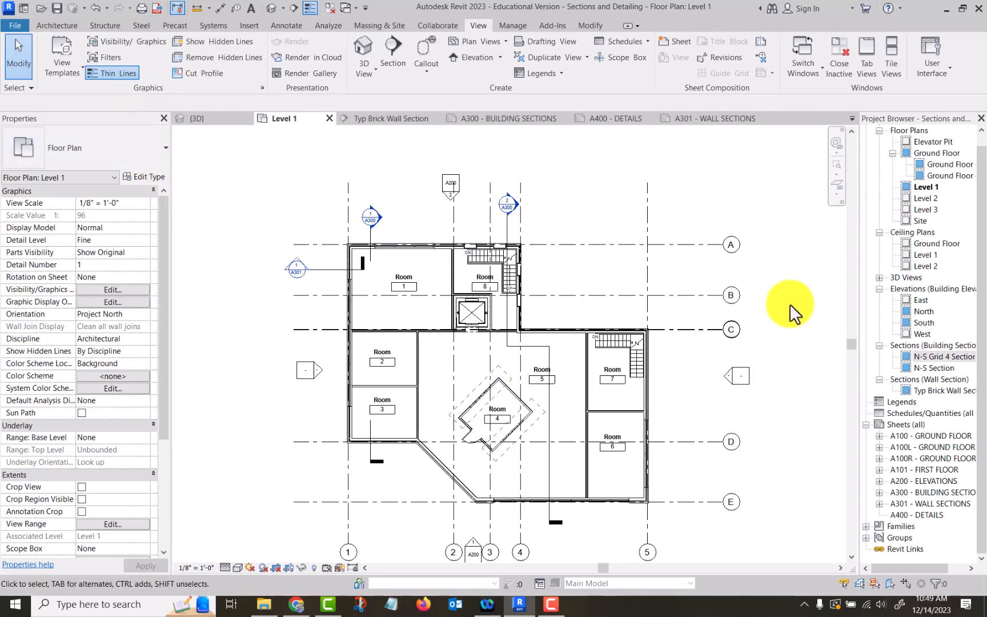
Step: Open the A300 Building Sections sheet and examine the two building sections placed on it
left_click(927, 357)
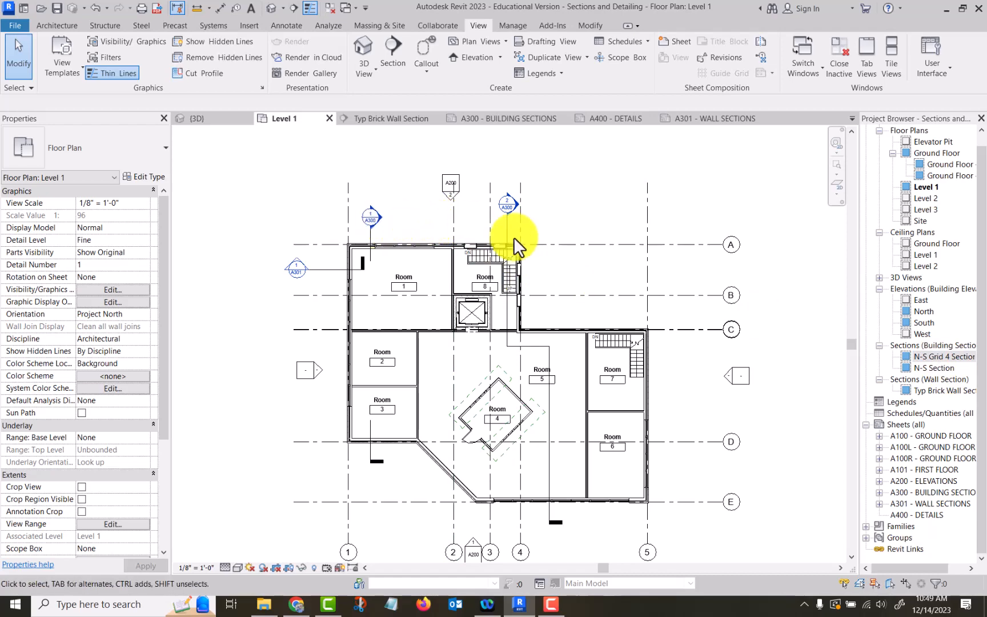
left_click(509, 119)
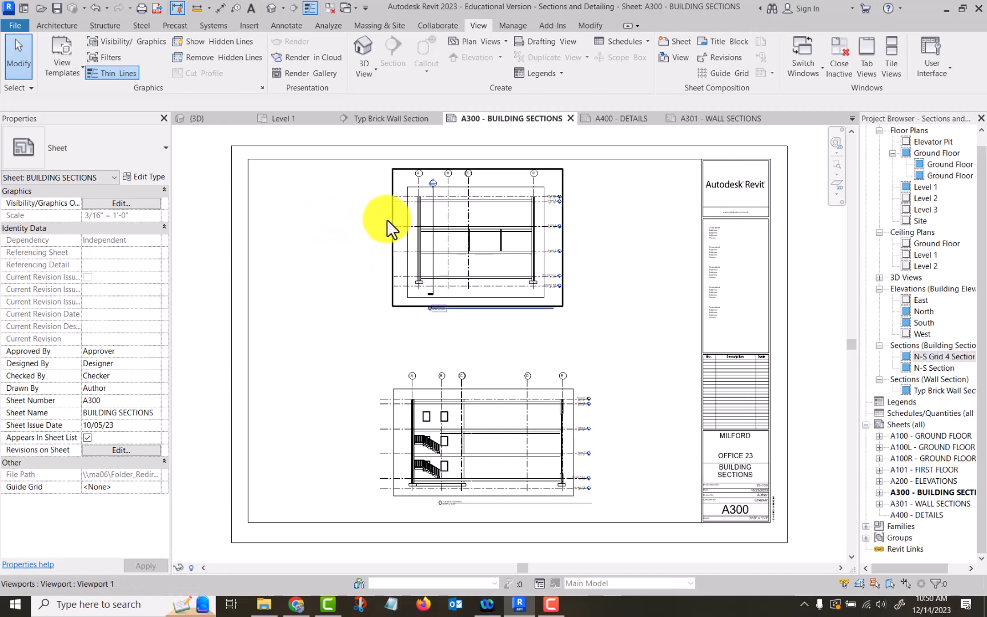
scroll(587, 248, "up", 3)
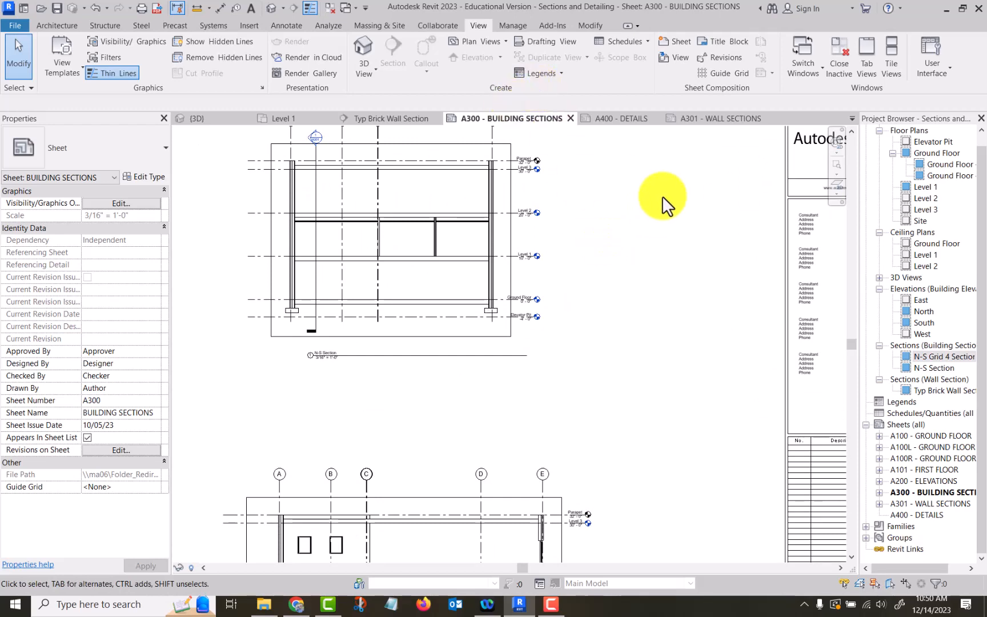
scroll(573, 275, "up", 3)
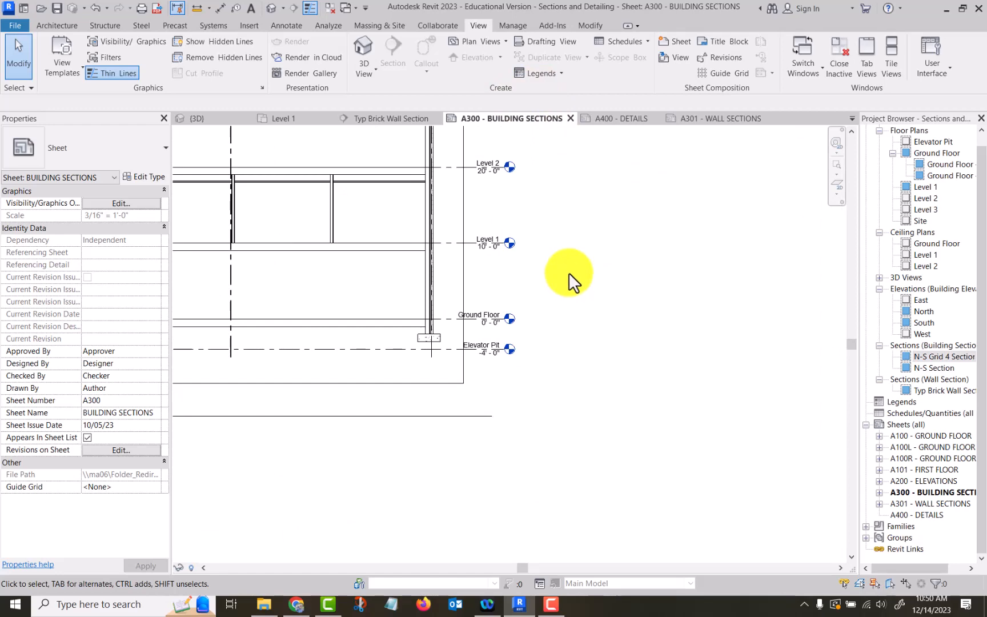
mouse_move(568, 272)
middle_mouse_down()
mouse_move(785, 313)
mouse_move(768, 306)
middle_mouse_up()
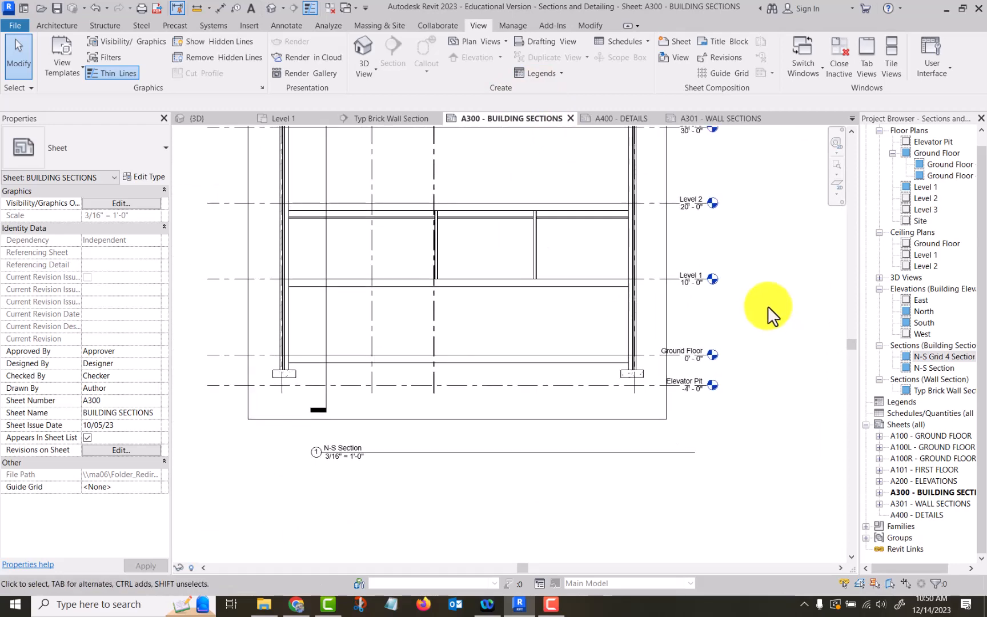
scroll(769, 316, "down", 2)
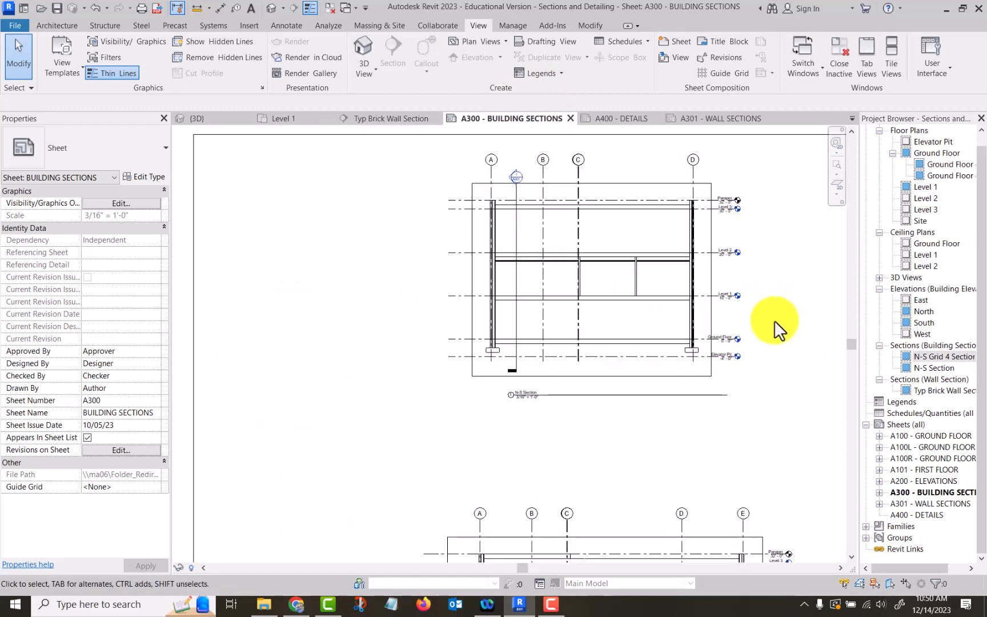
scroll(788, 323, "down", 1)
middle_click_drag(808, 348, 717, 276)
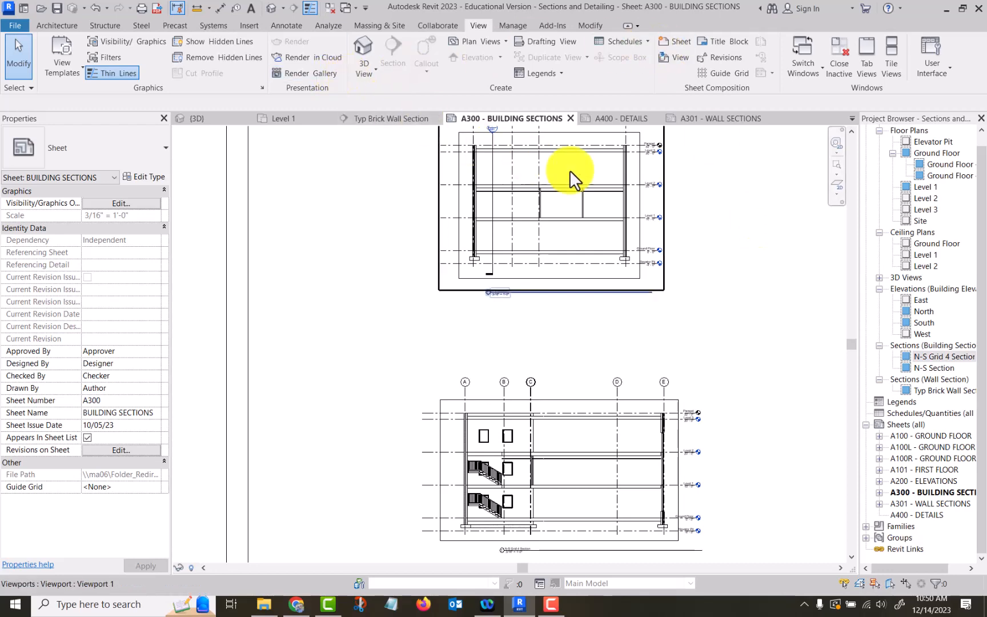
Step: Open the A301 Wall Sections sheet and check how much of the sheet the wall section viewport occupies
left_click(714, 118)
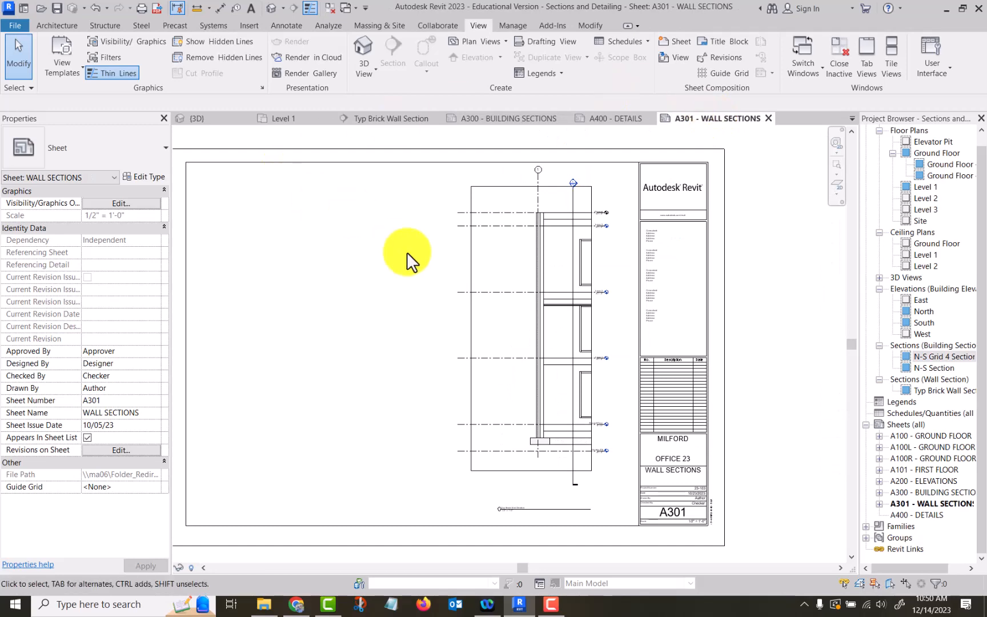
left_click(463, 249)
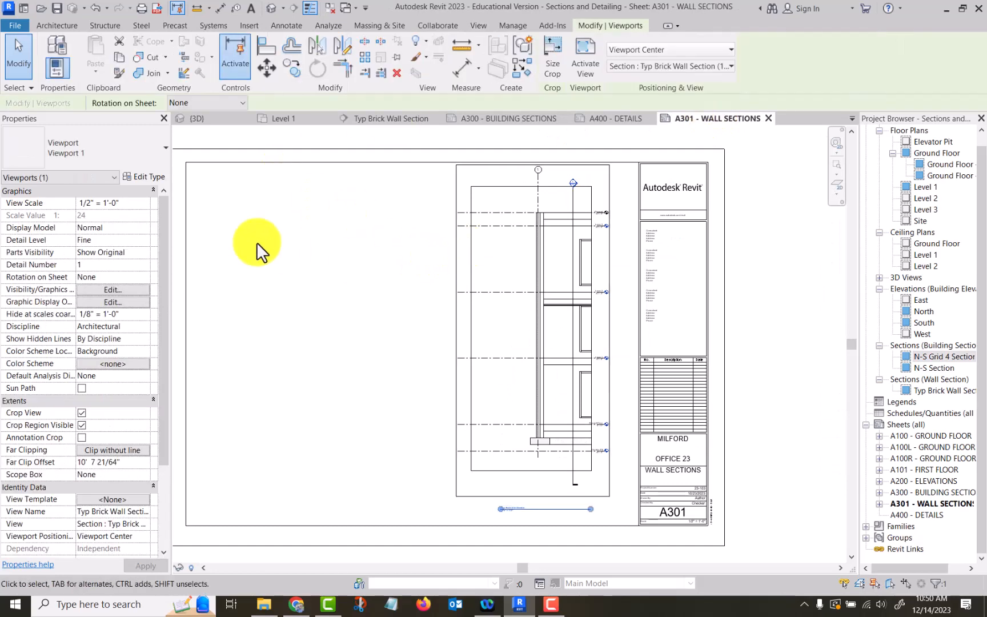
left_click(297, 242)
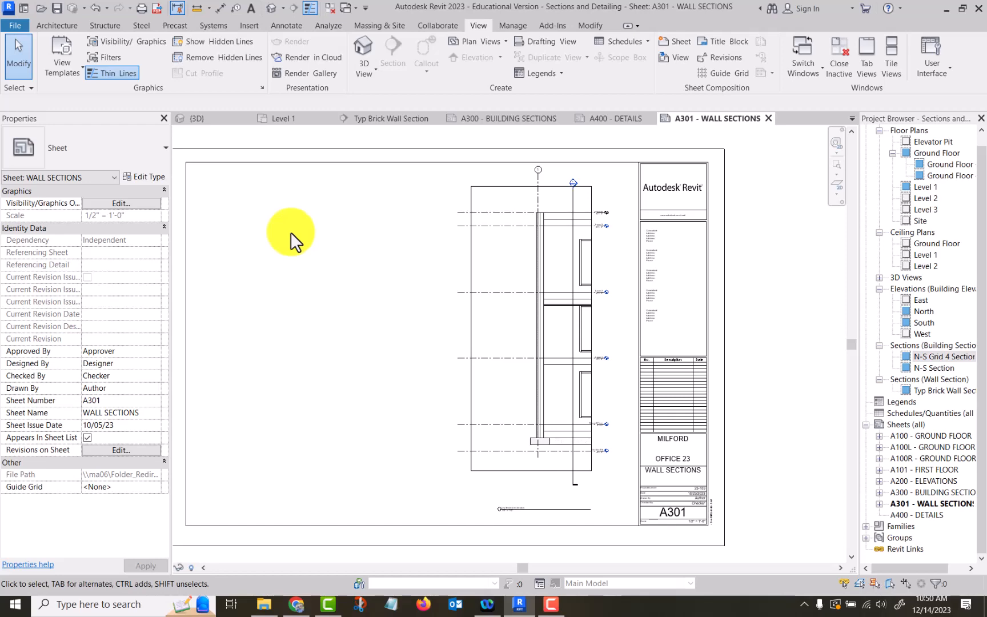
left_click(469, 241)
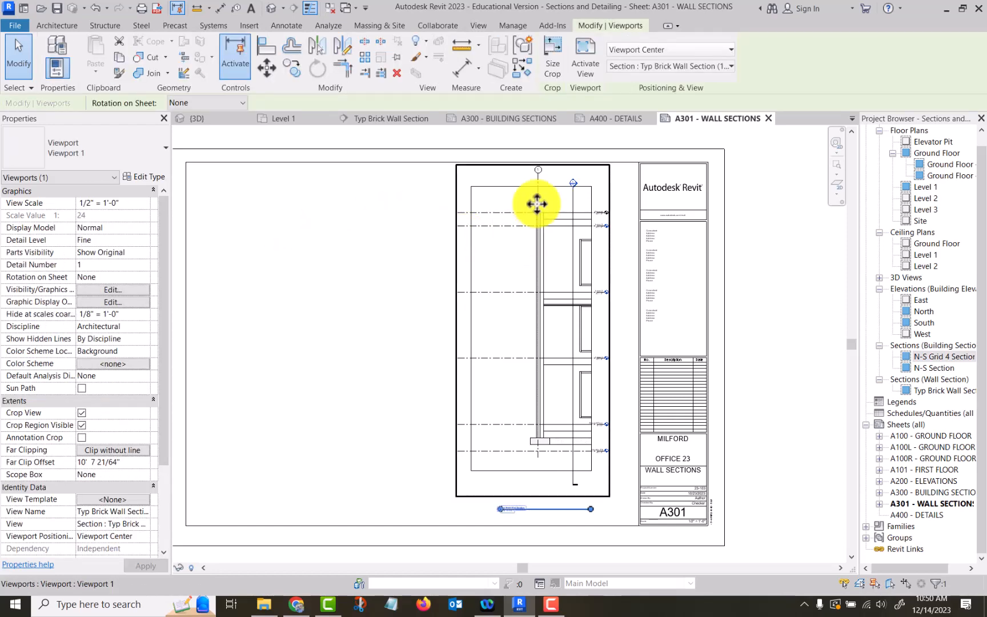
left_click(286, 203)
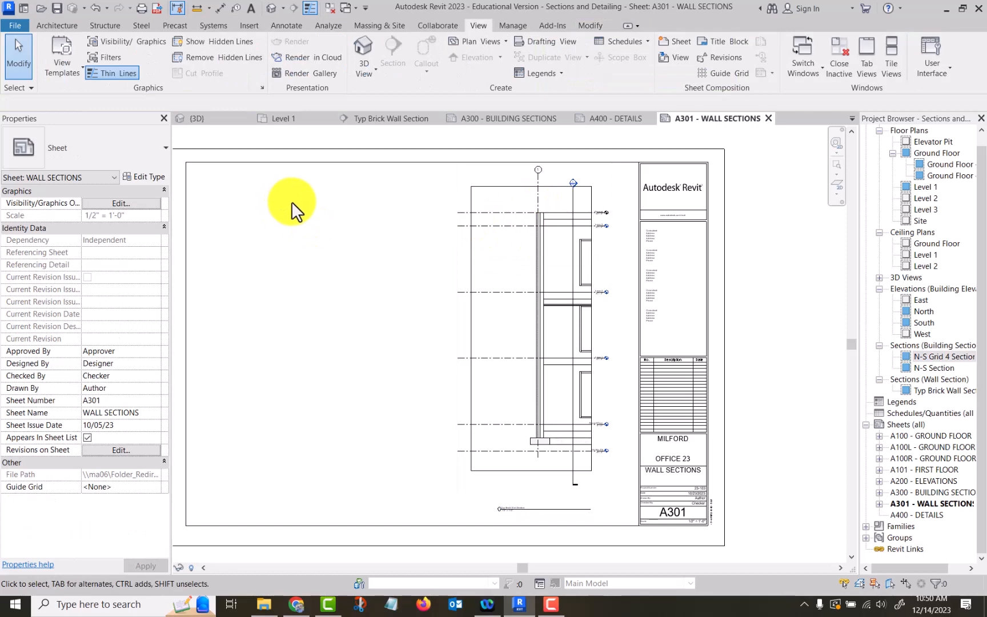
Step: In the Typ Brick Wall Section view, break the crop region into separate upper and lower regions
left_click(388, 119)
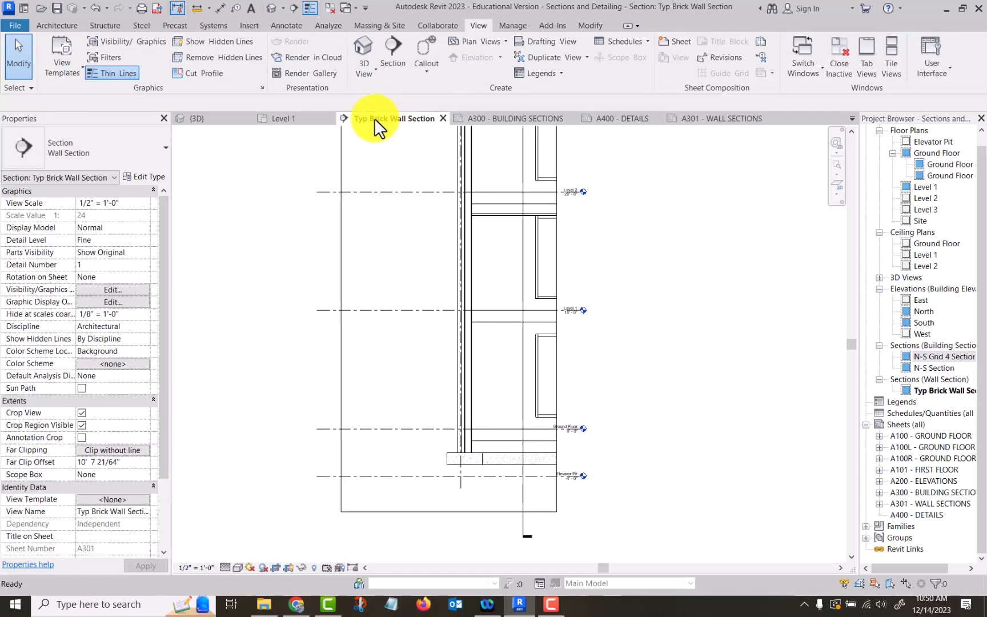
left_click(343, 232)
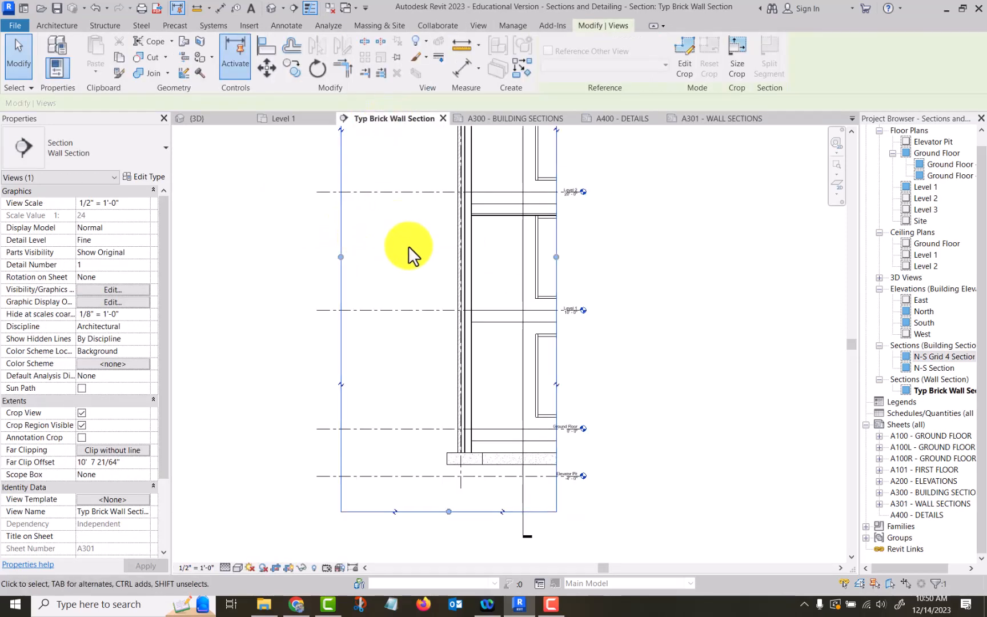
middle_click_drag(406, 244, 441, 347)
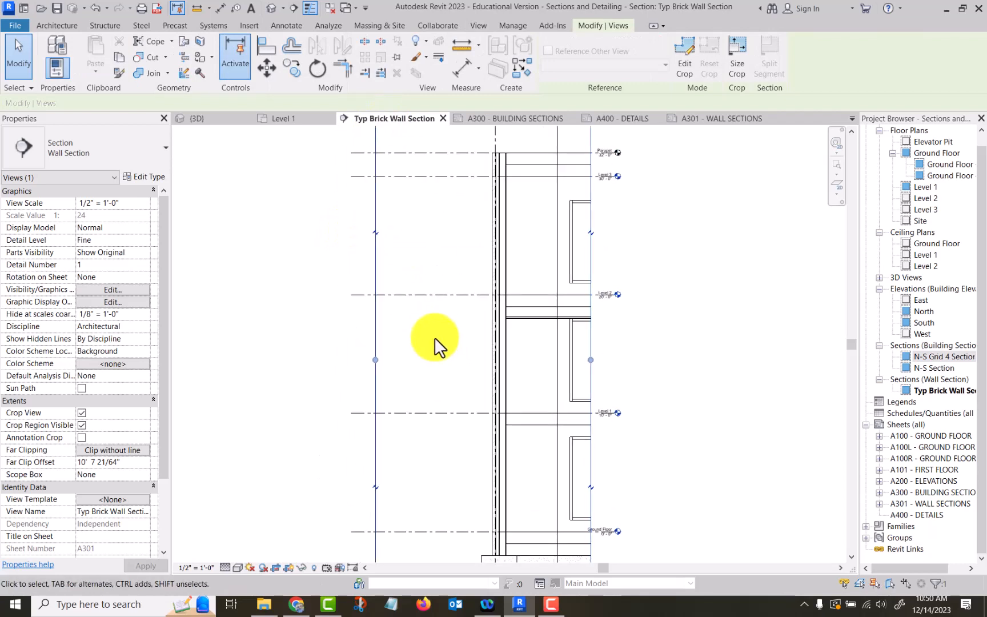
left_click(375, 232)
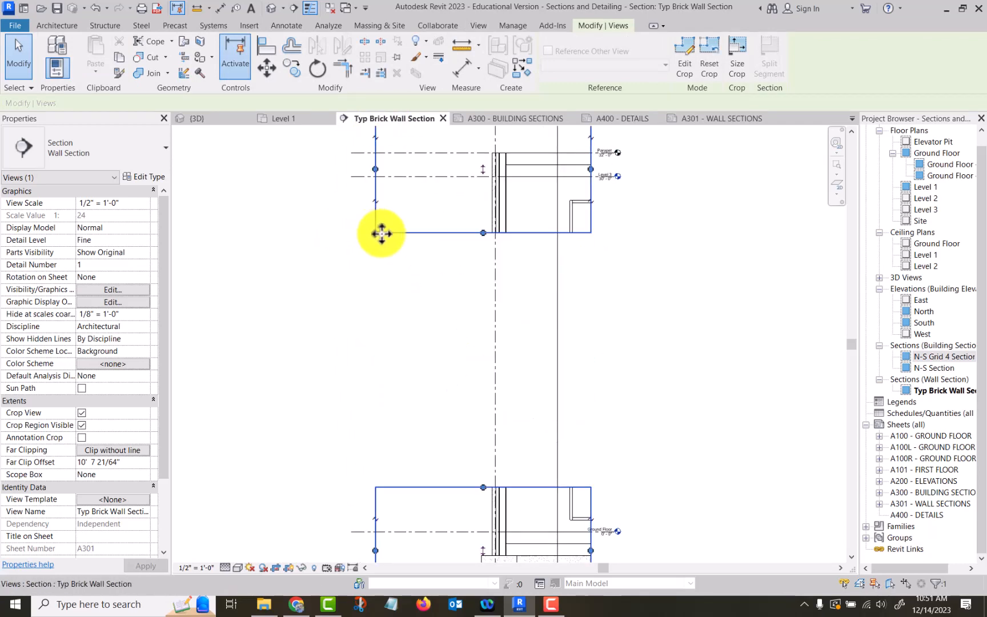
scroll(437, 321, "down", 1)
scroll(437, 321, "down", 1)
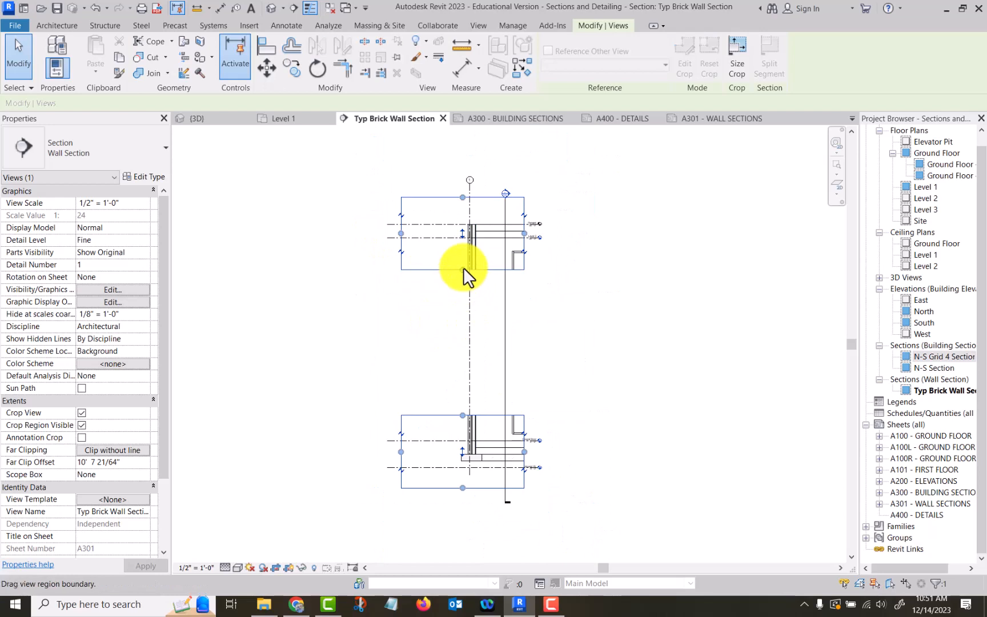
Step: Extend the lower crop region up to just above Level 2 and bring the resized upper region closer to it
left_click_drag(463, 268, 464, 281)
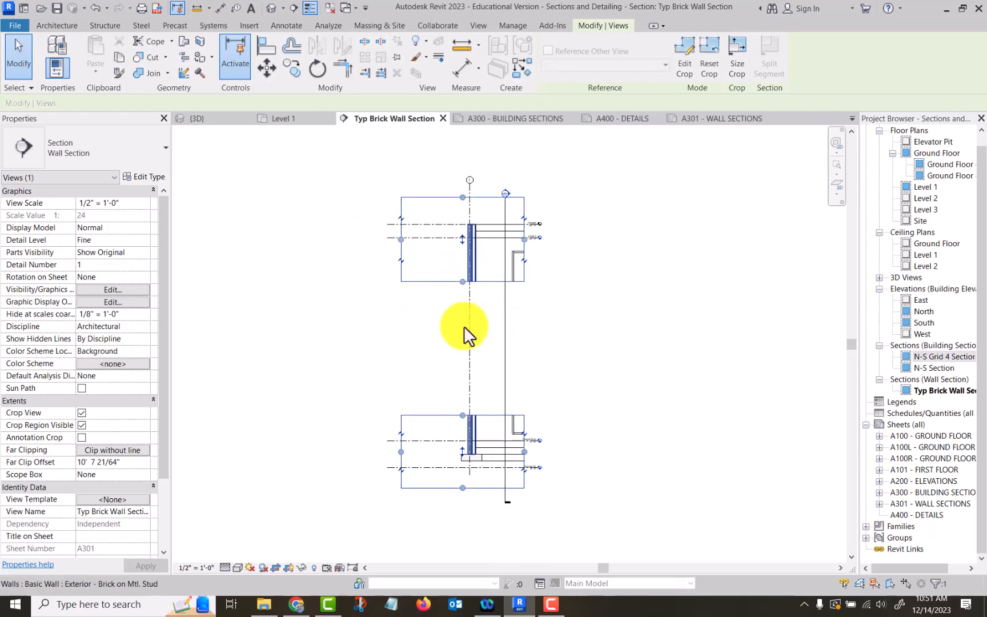
left_click_drag(464, 415, 462, 296)
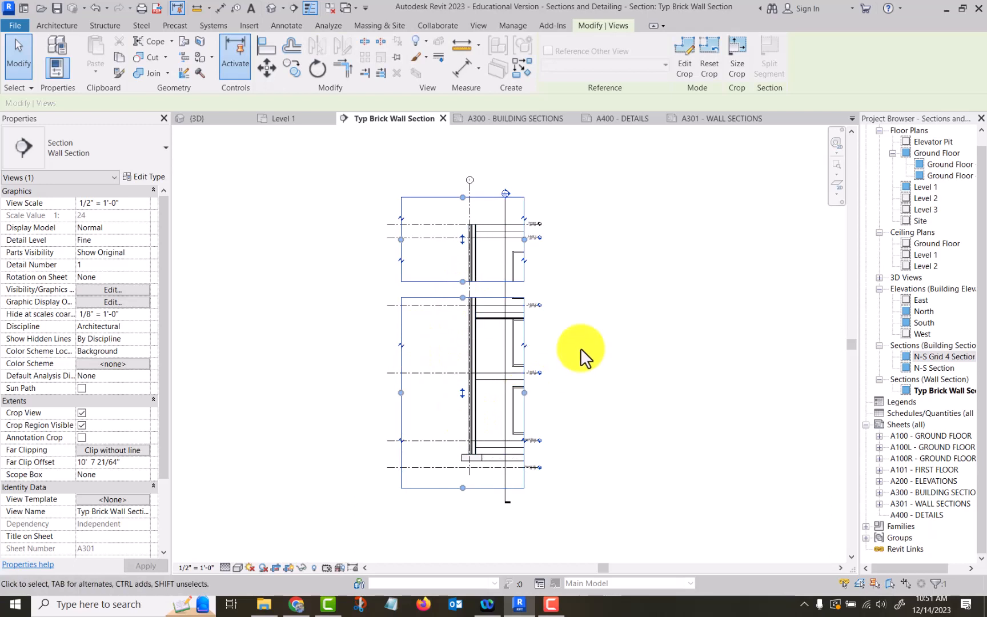
left_click_drag(462, 279, 462, 256)
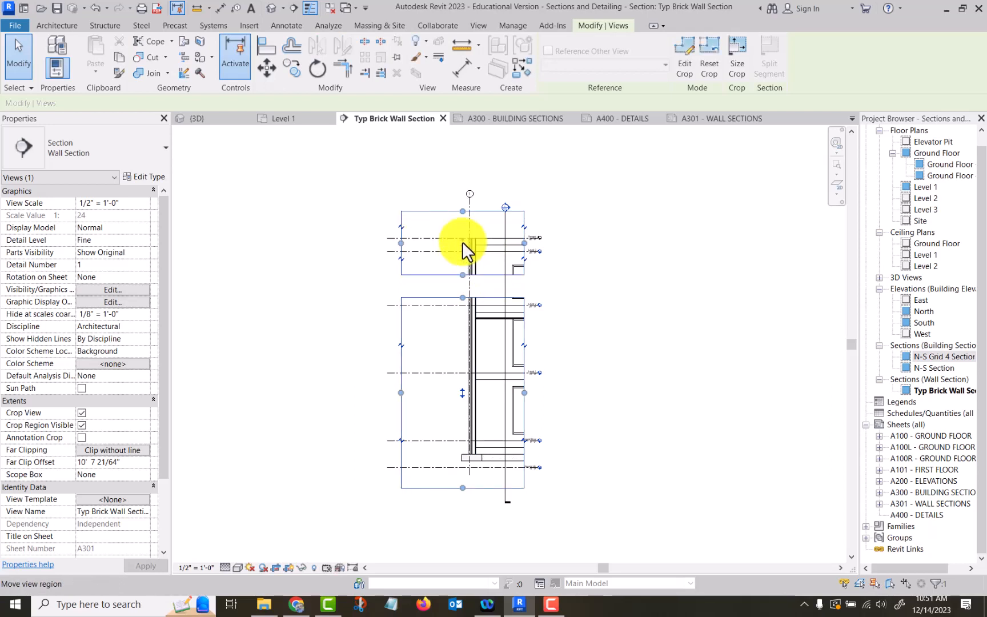
Step: Break the lower crop region below Level 2 and move the foundation region up close beneath the middle one
left_click(401, 343)
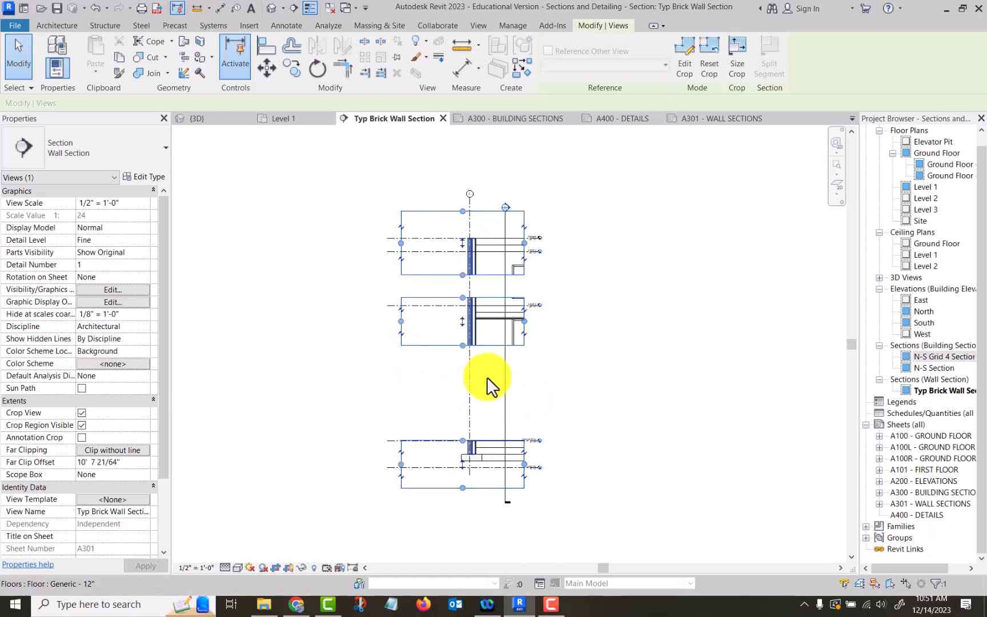
left_click(447, 452)
left_click(448, 440)
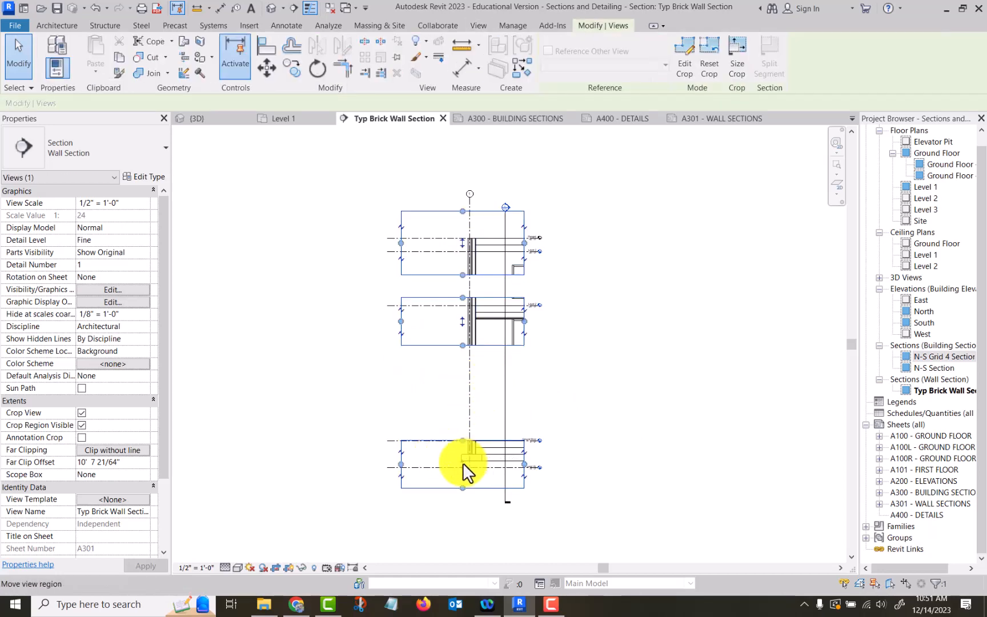
left_click_drag(463, 463, 462, 352)
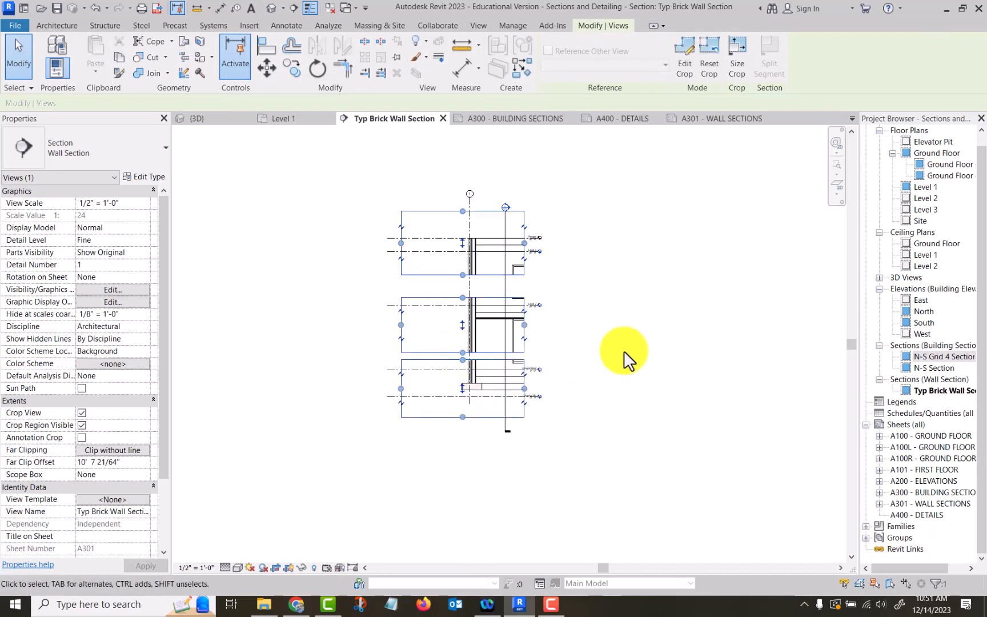
Step: Extend the top crop region's lower edge and move the region down closer to the middle one
left_click(622, 347)
left_click(472, 274)
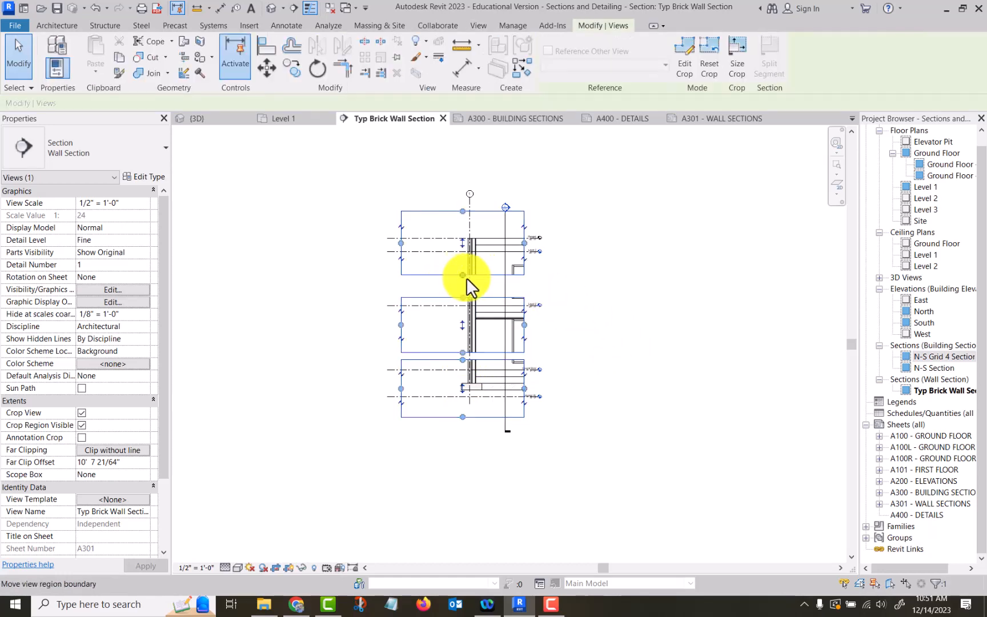
left_click_drag(462, 274, 459, 283)
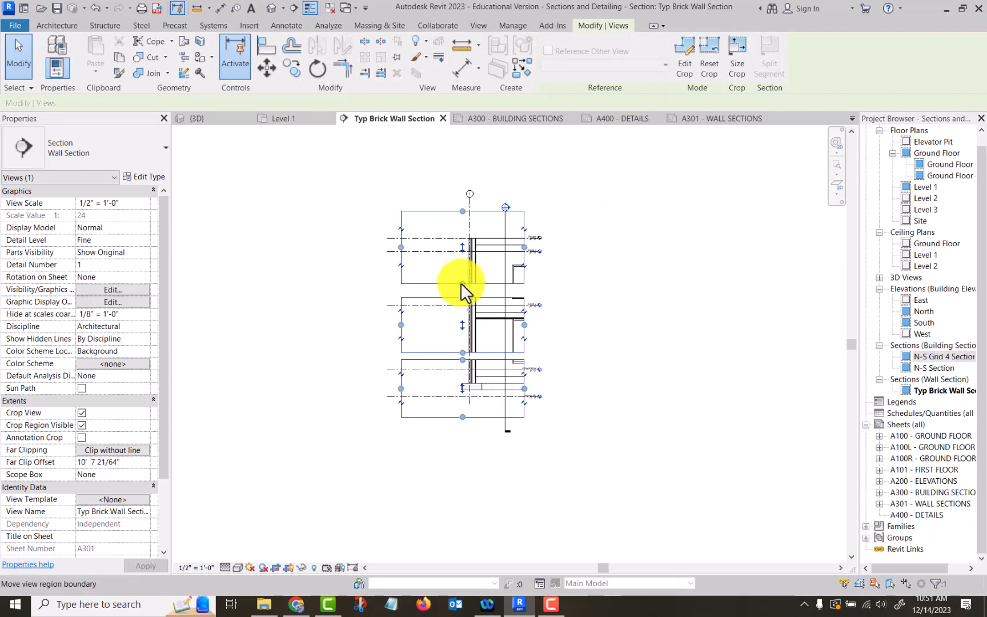
left_click_drag(460, 281, 458, 247)
left_click(612, 281)
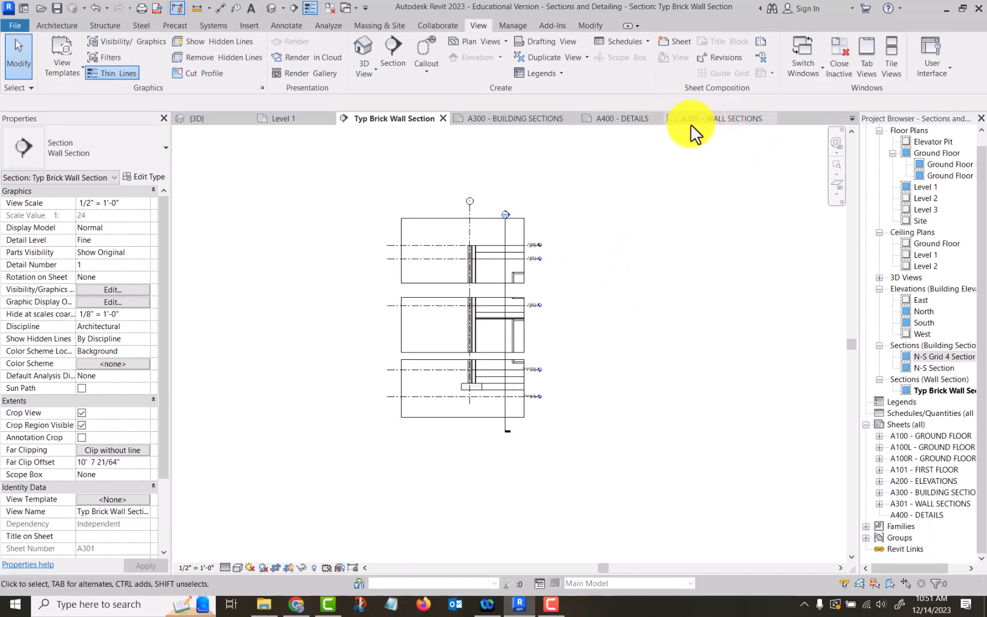
Step: On the A301 sheet, activate the wall section viewport and set its view scale to 3/4" = 1'-0"
left_click(705, 117)
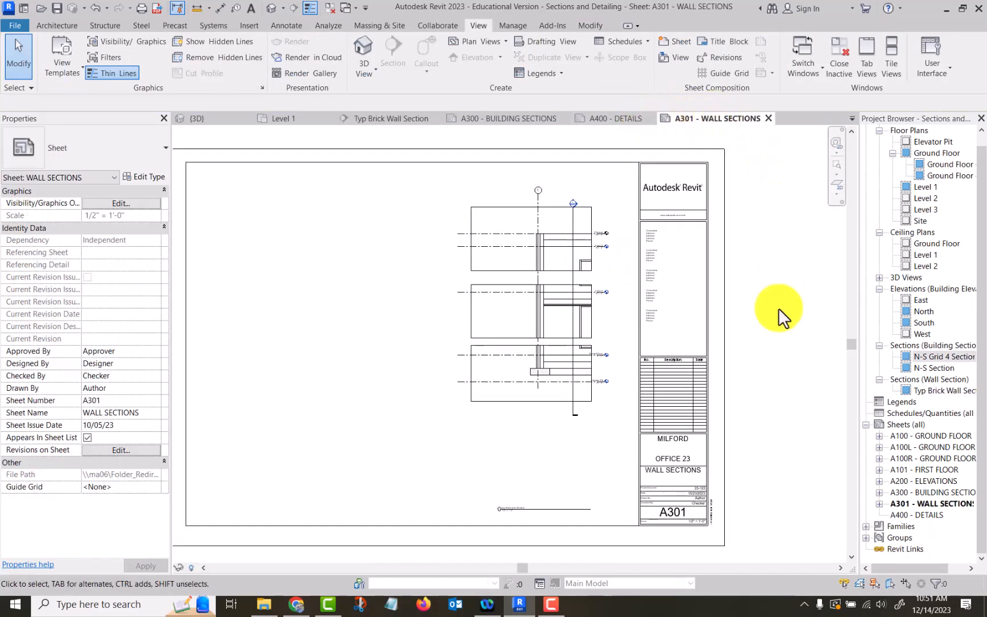
left_click(484, 421)
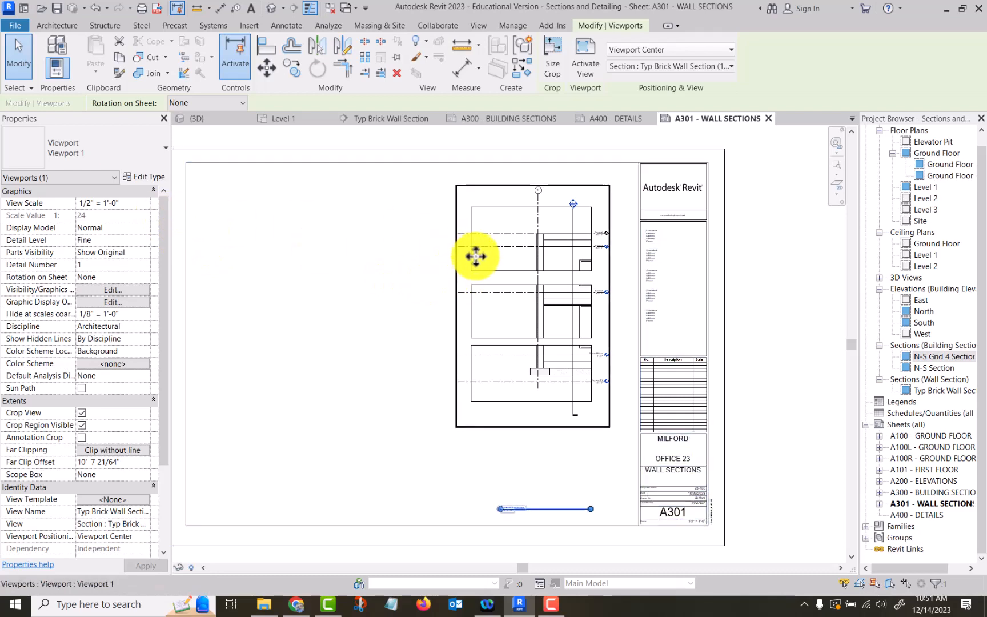
left_click(365, 299)
double_click(486, 293)
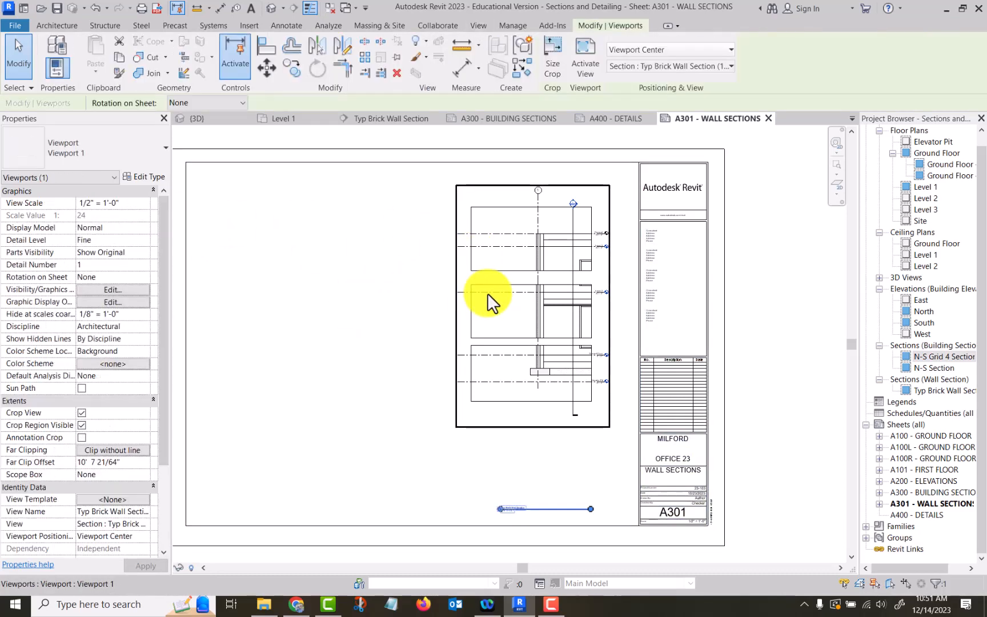
left_click(135, 205)
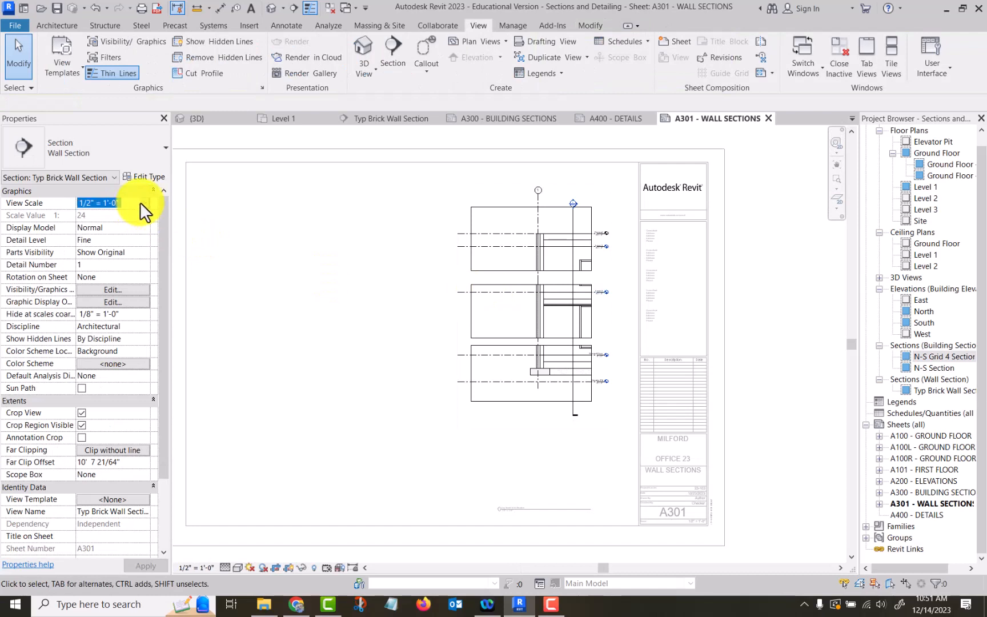
left_click(139, 203)
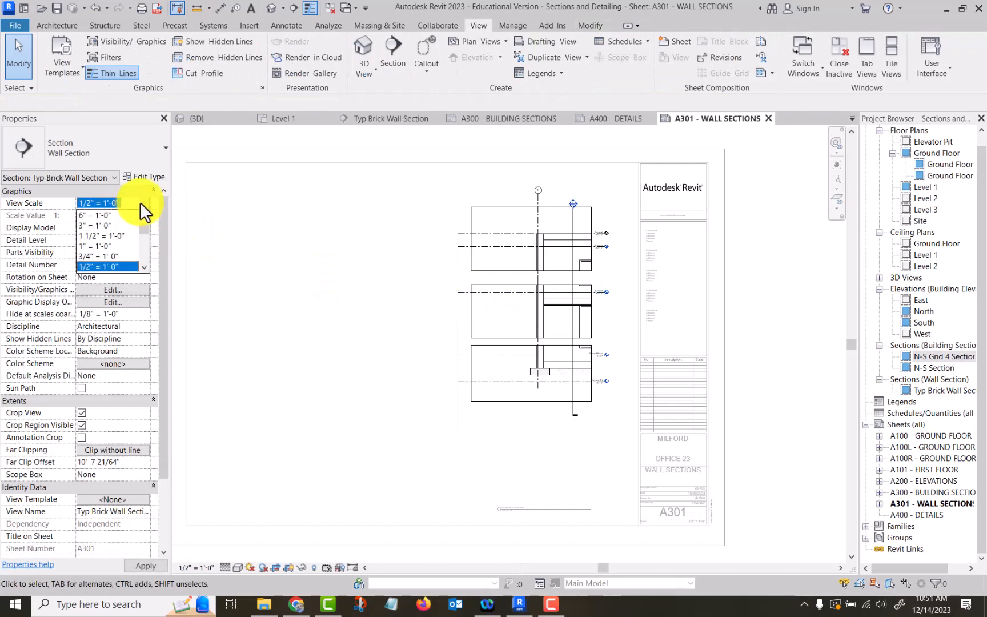
left_click(93, 255)
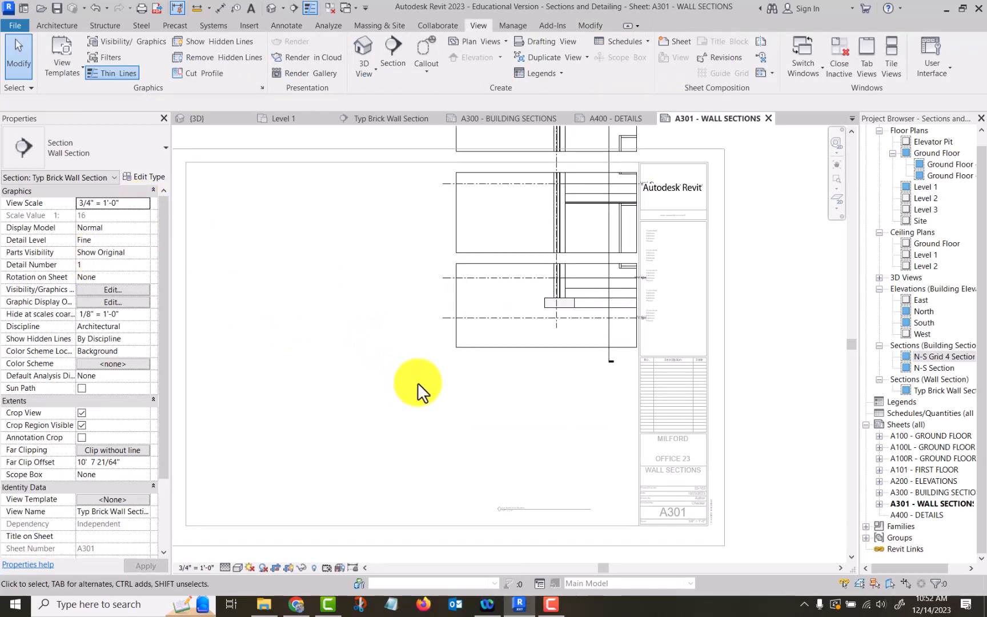
Step: Move the wall section's crop regions down within the activated view so they sit inside the A301 sheet border
left_click(513, 349)
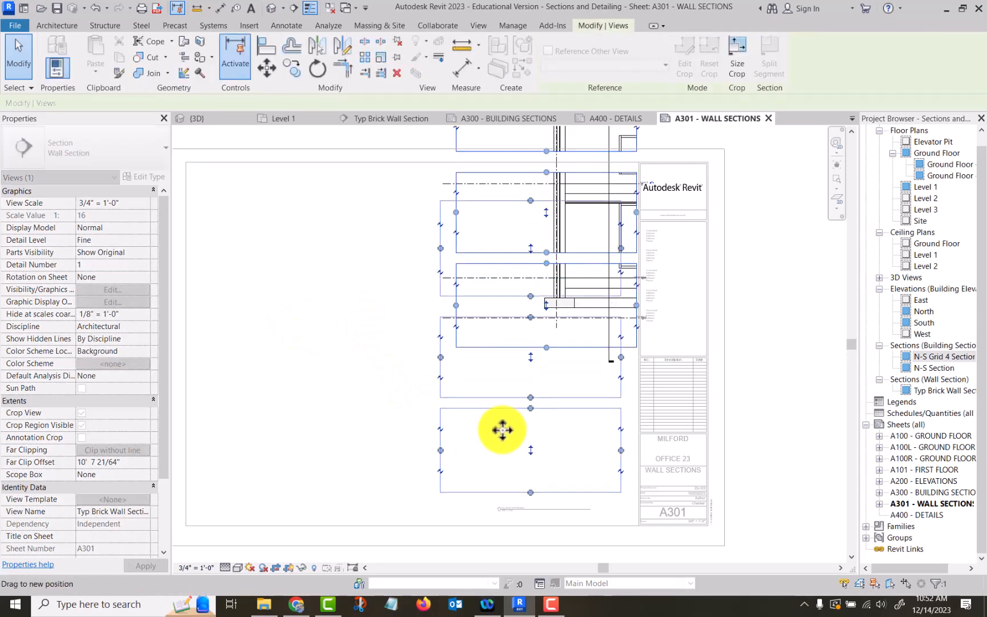
left_click_drag(506, 428, 502, 414)
left_click(378, 363)
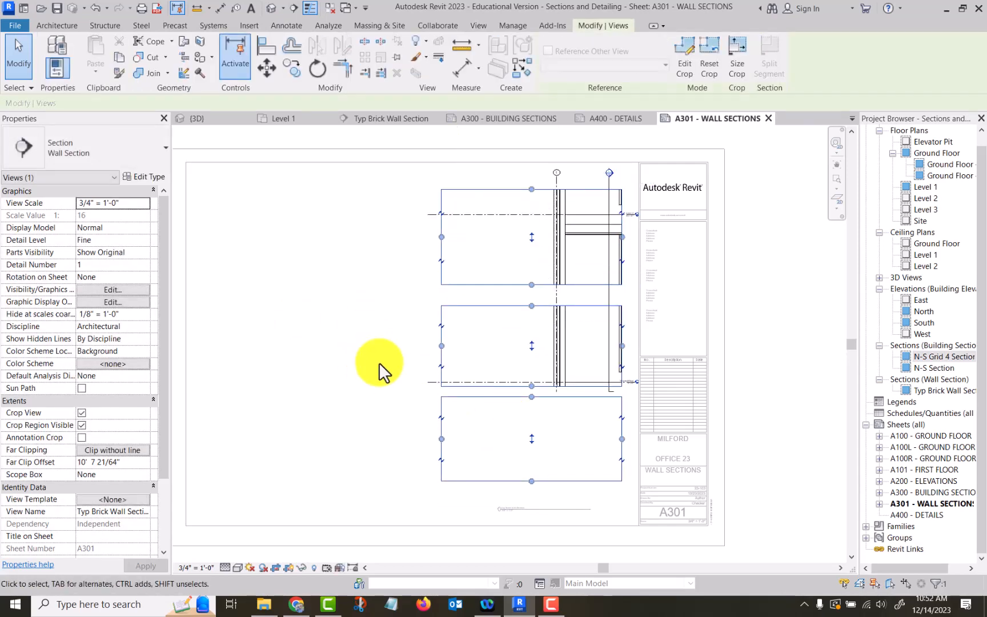
scroll(374, 348, "down", 2)
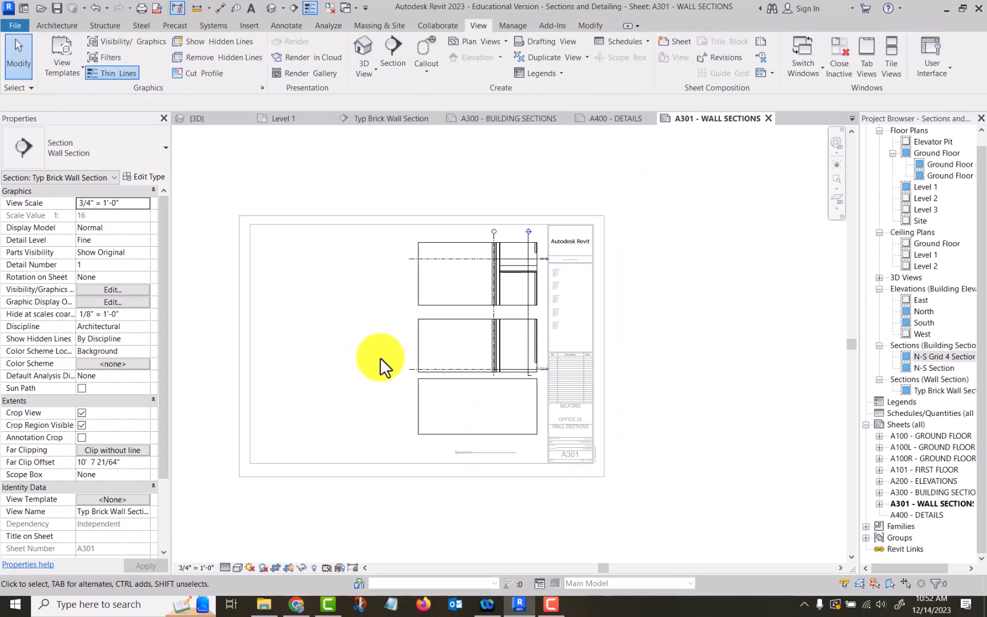
Step: Dismiss the project save reminder without saving and undo the wall section's crop region moves and scale change on the A301 sheet
scroll(463, 401, "up", 2)
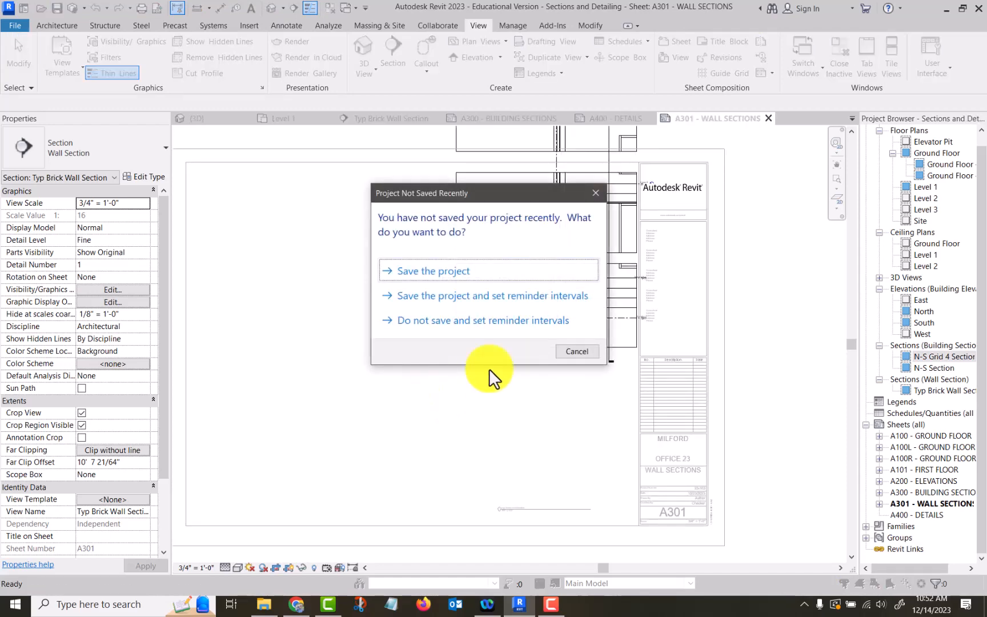
left_click(576, 350)
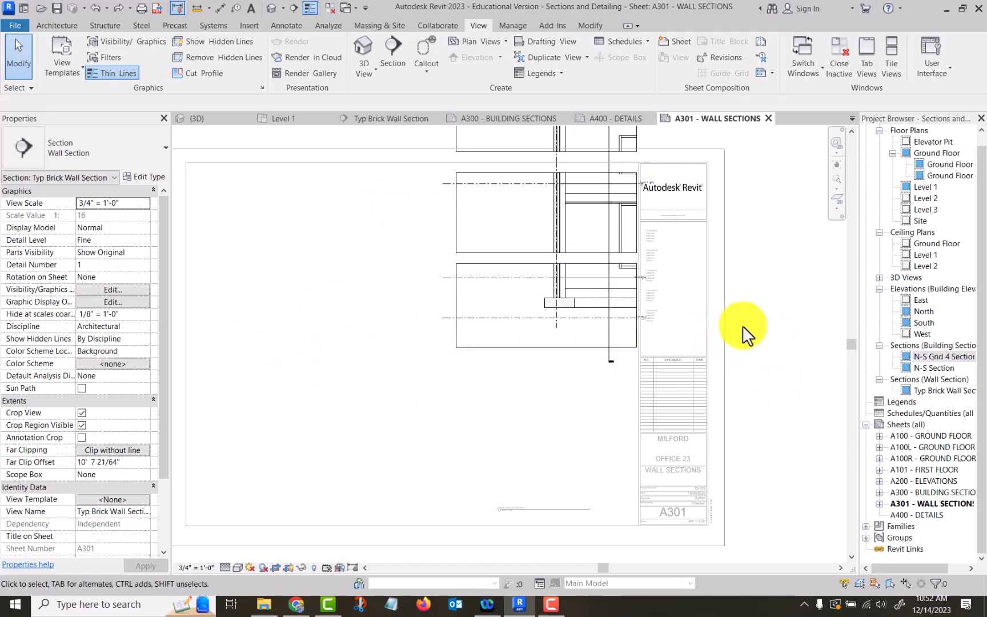
scroll(743, 328, "down", 3)
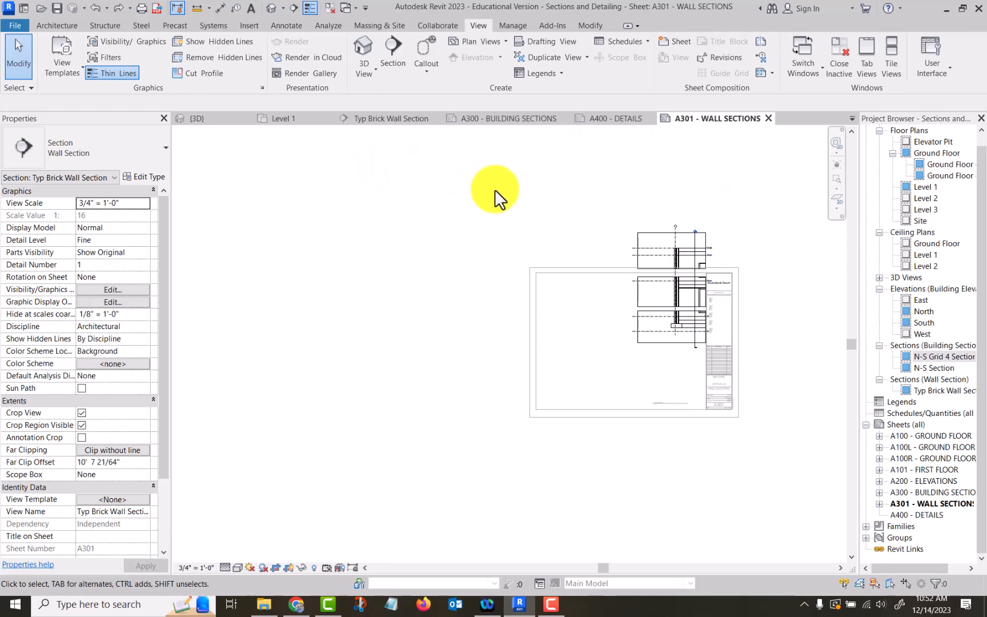
left_click(97, 8)
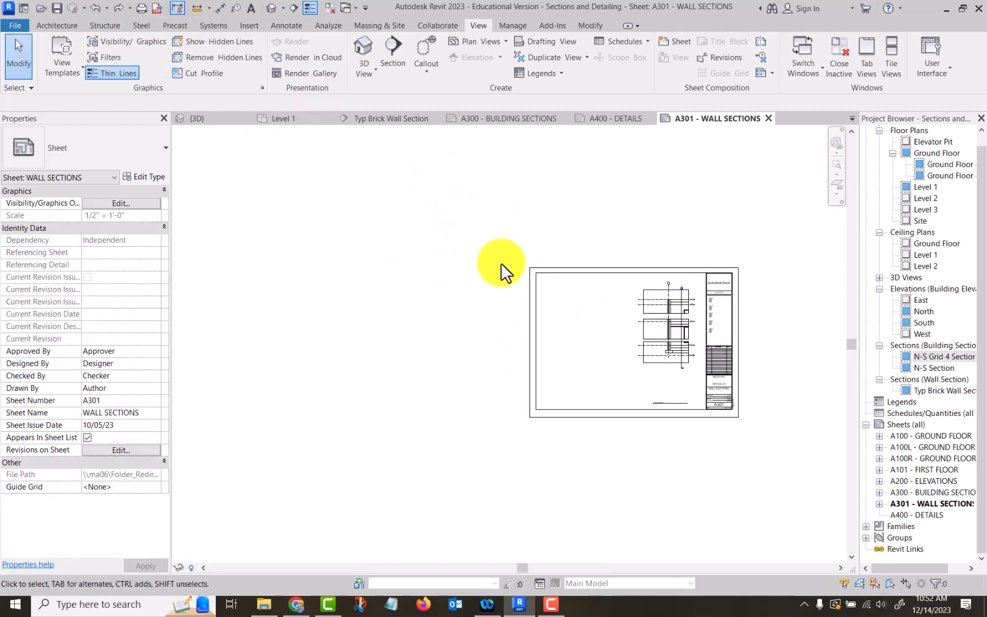
Step: Move the wall section viewport lower on the A301 sheet and place its view title just beneath it
scroll(656, 390, "up", 2)
left_click(671, 354)
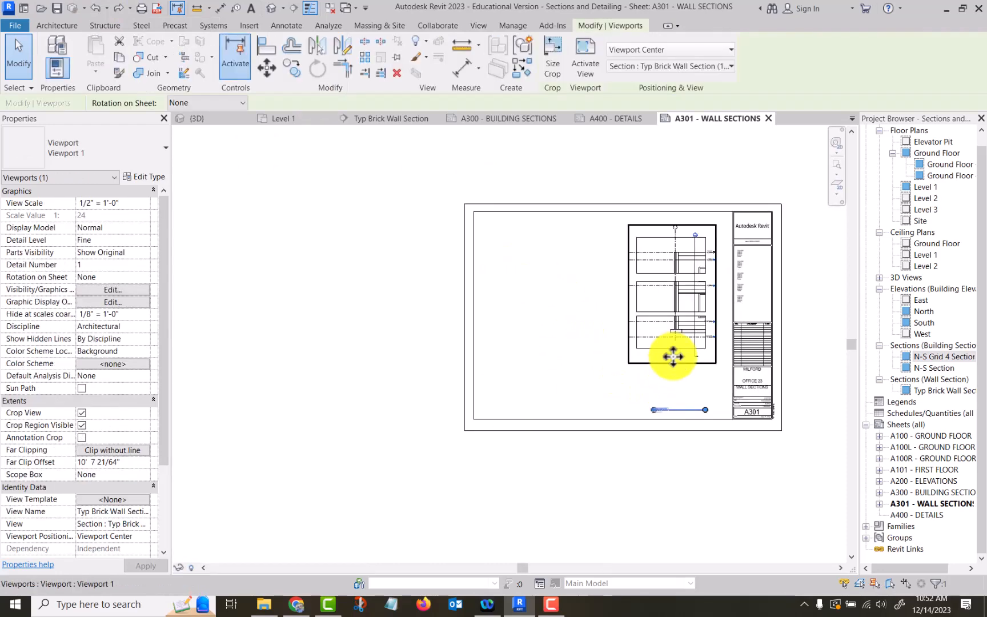
left_click_drag(676, 386, 683, 404)
left_click(679, 446)
left_click(683, 432)
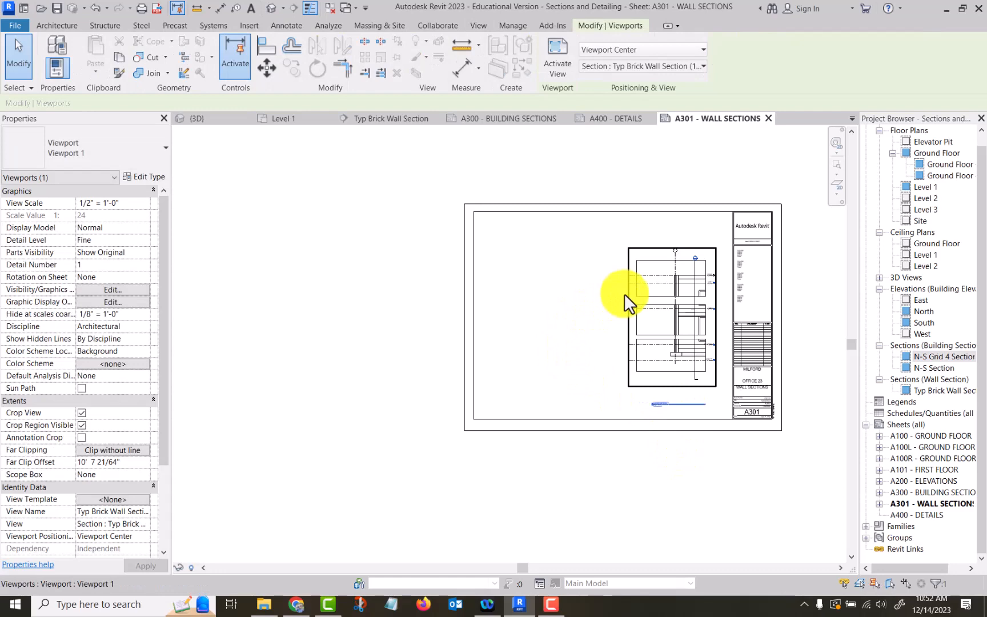
double_click(625, 294)
left_click(130, 193)
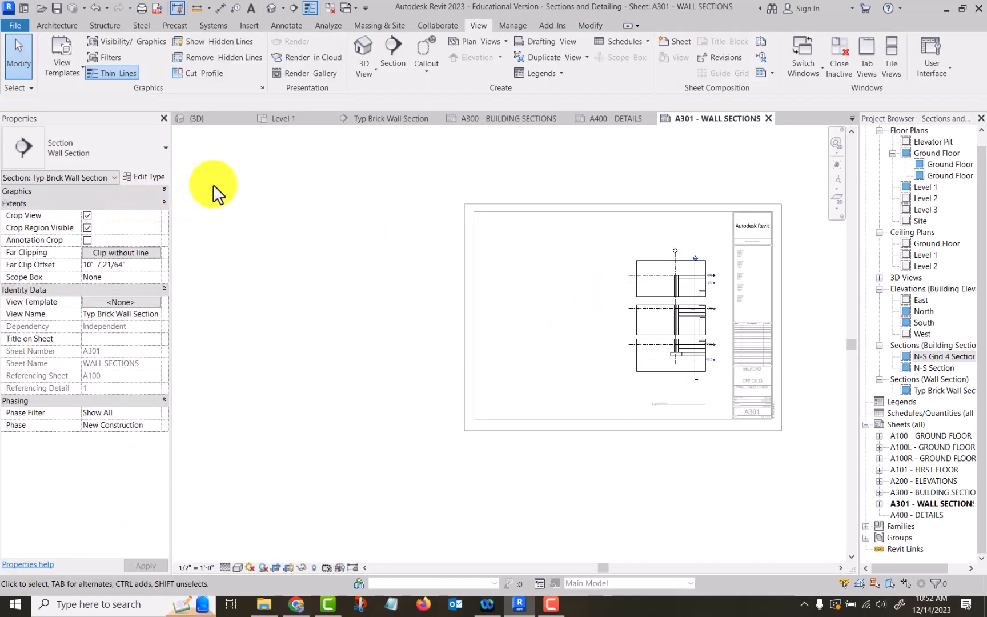
double_click(354, 242)
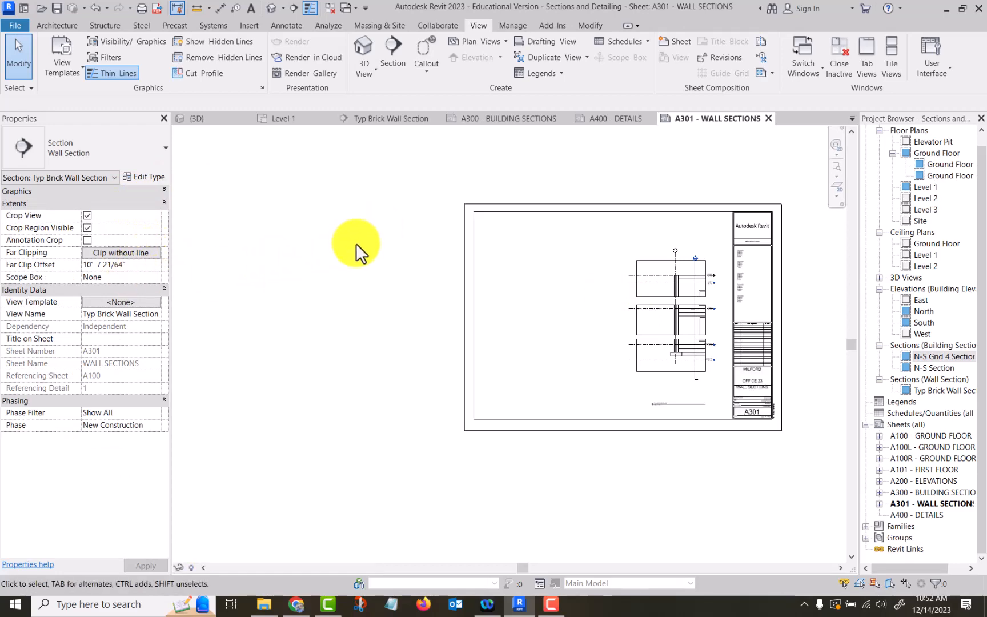
double_click(635, 268)
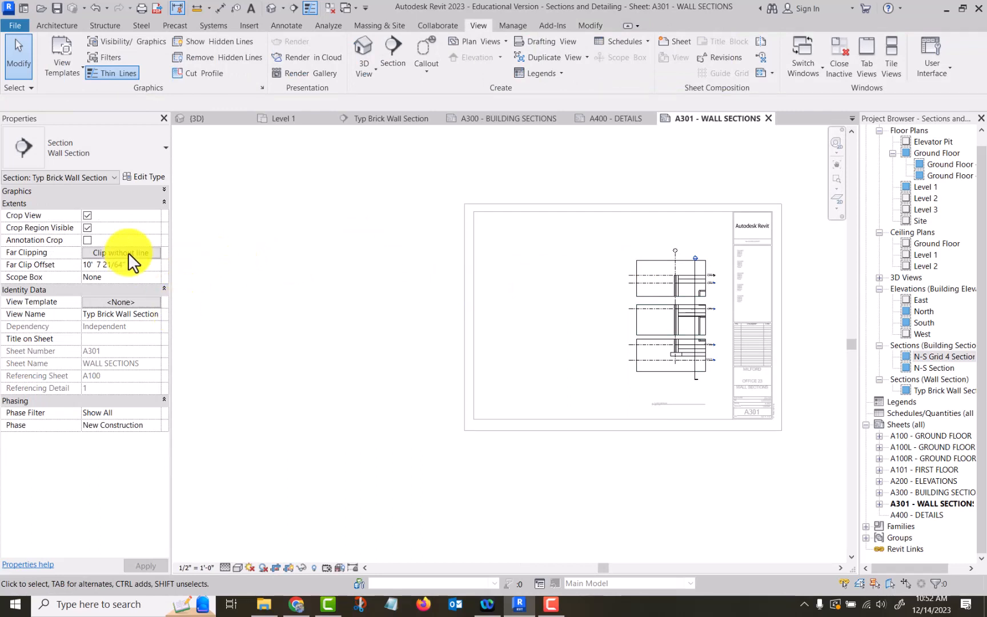
double_click(550, 285)
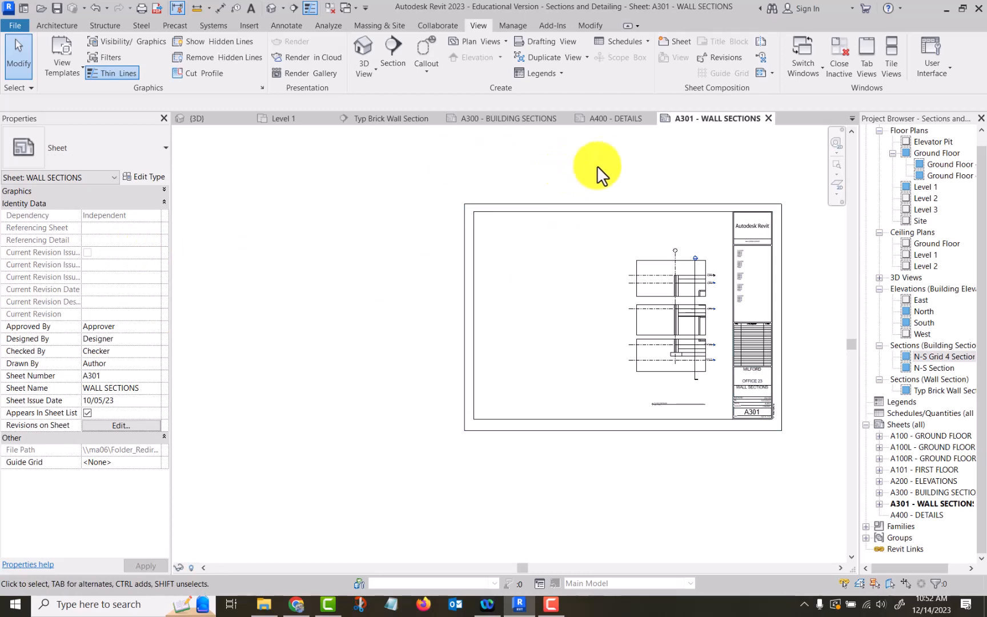
Step: Open the Typ Brick Wall Section view and set its view scale to 3/4" = 1'-0"
left_click(388, 118)
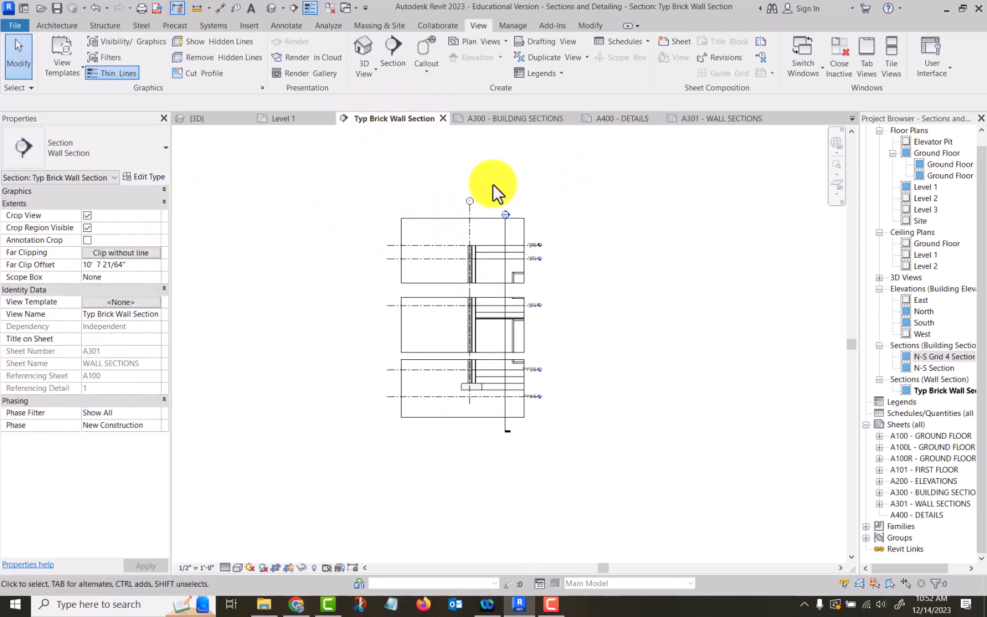
left_click(126, 189)
left_click(107, 202)
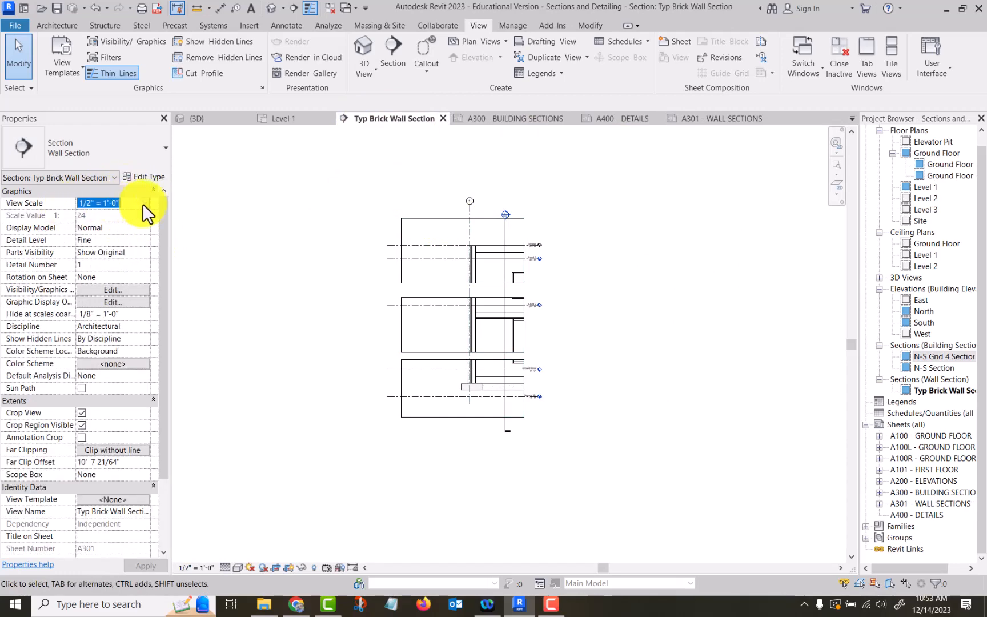
left_click(142, 204)
left_click(106, 252)
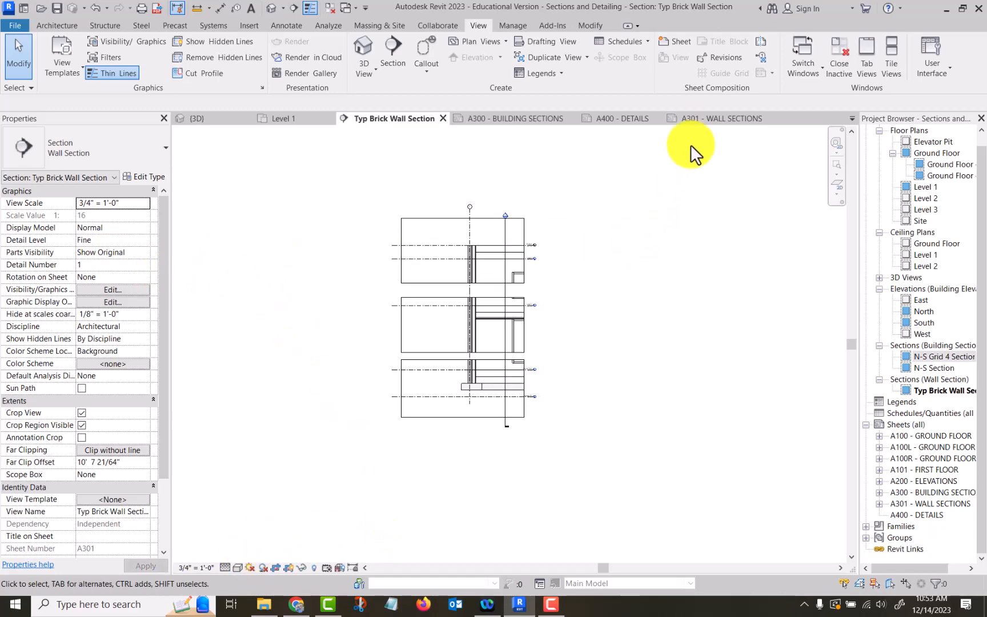
Step: On the A301 sheet, move the enlarged wall section viewport inside the border and bring its view title up beneath the section
left_click(727, 118)
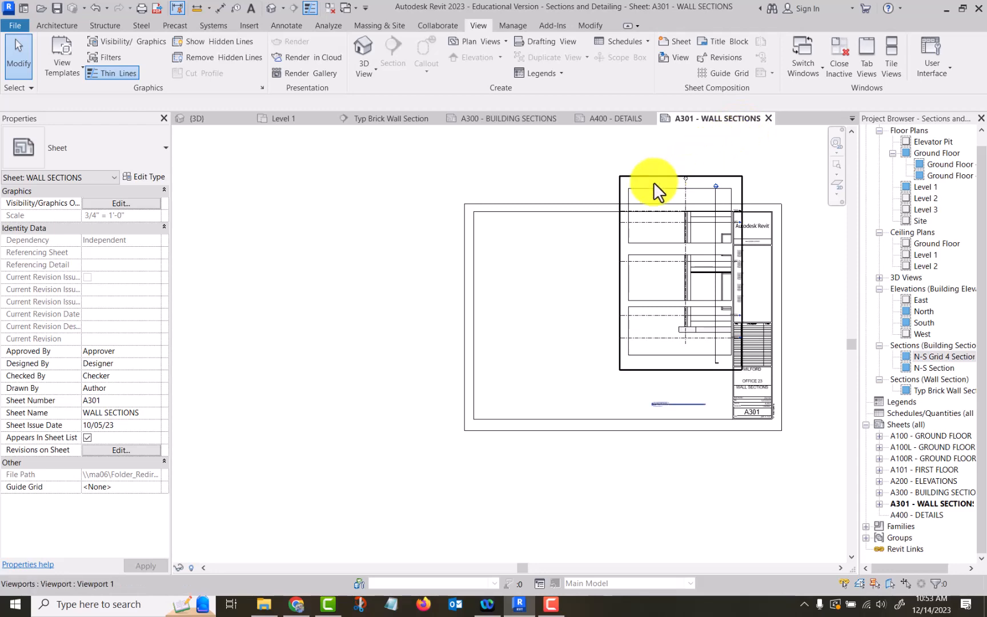
left_click(653, 184)
left_click_drag(659, 217, 612, 226)
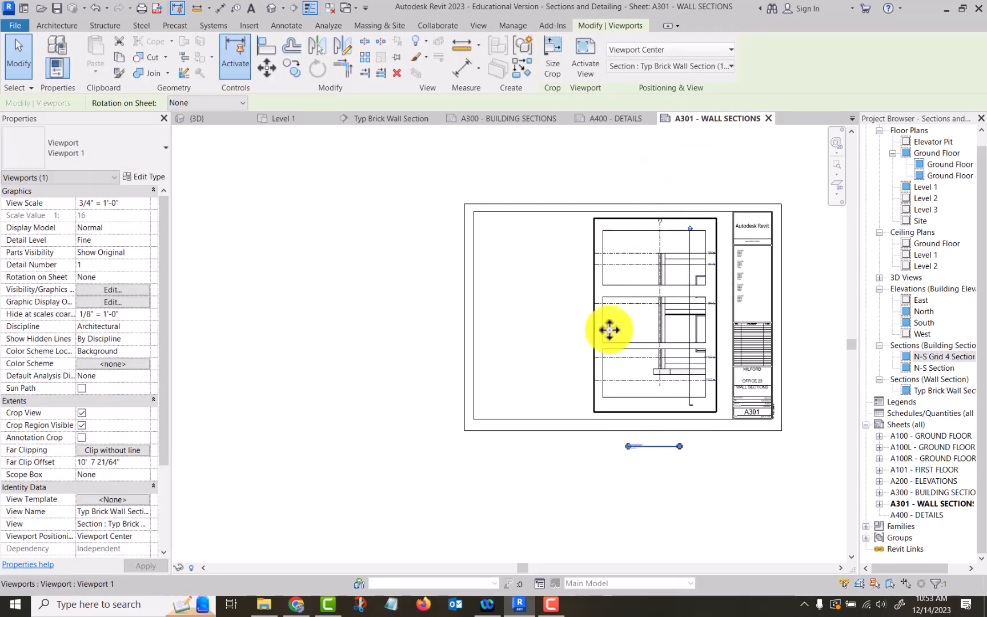
left_click(649, 458)
left_click_drag(651, 446, 657, 411)
left_click(703, 493)
scroll(731, 411, "up", 5)
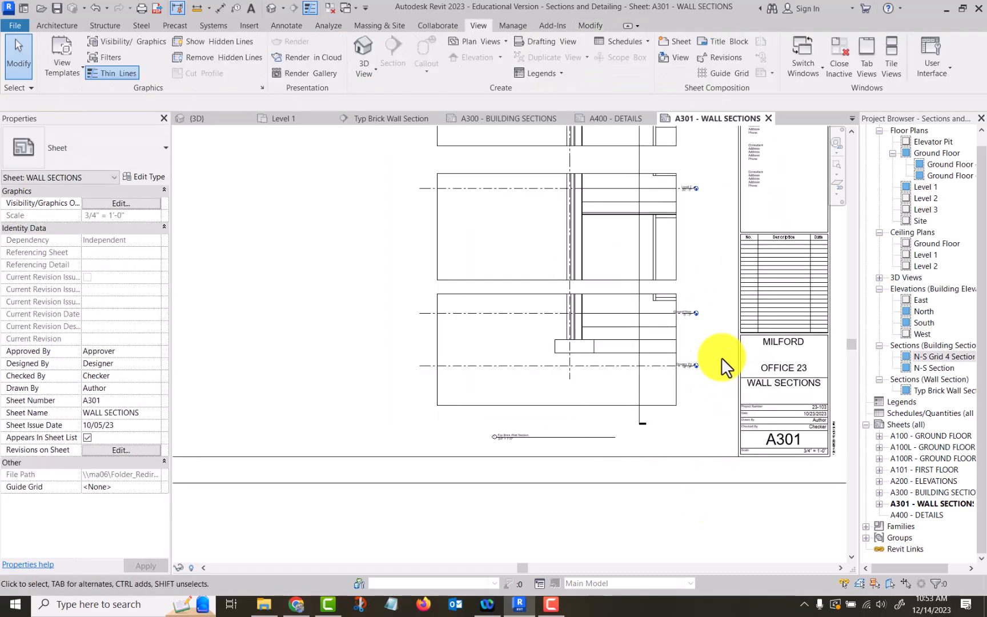
middle_click_drag(718, 306, 681, 342)
middle_click_drag(694, 297, 686, 342)
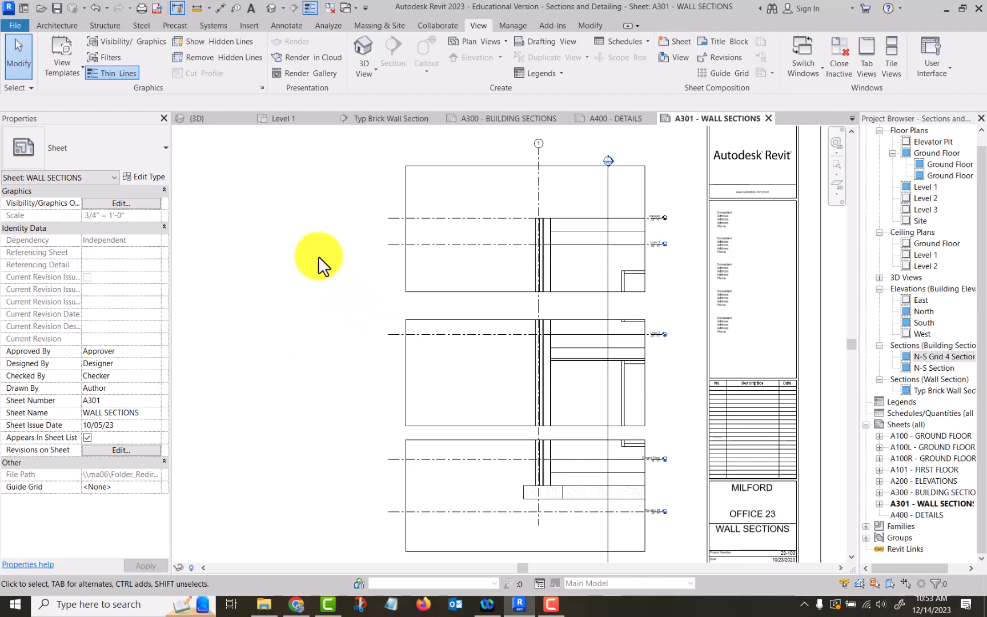
Step: Undo the viewport moves, the scale change and the crop region breaks until the wall section is one continuous crop region
key("ctrl+z")
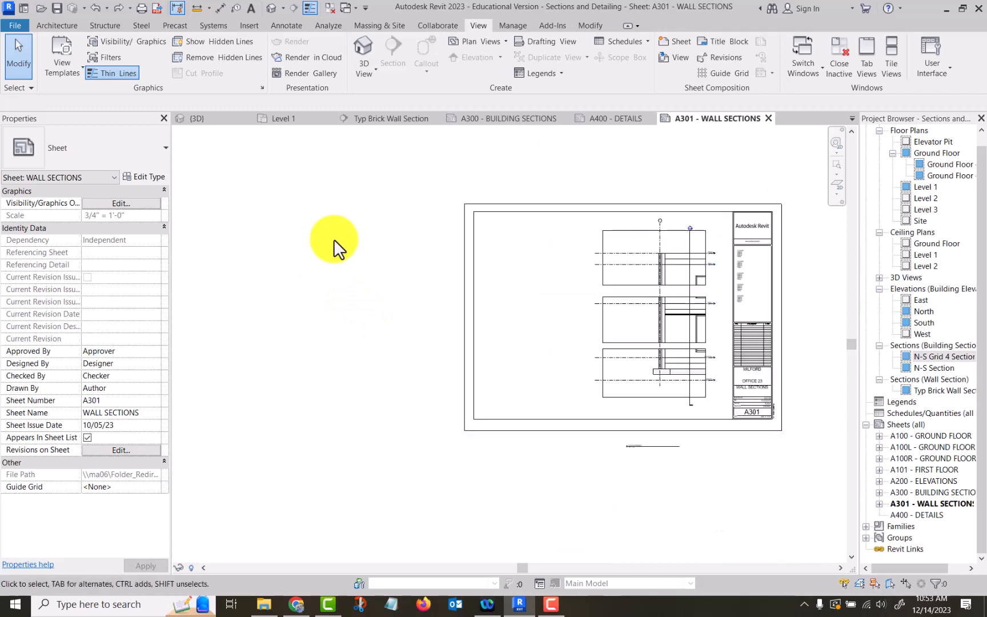
key("ctrl+z")
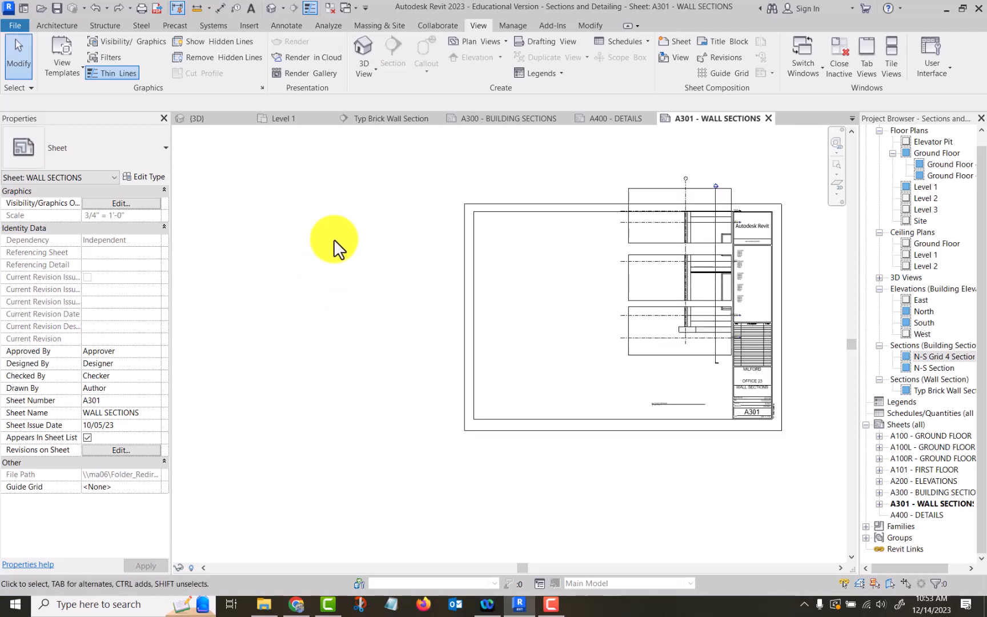
key("ctrl+z")
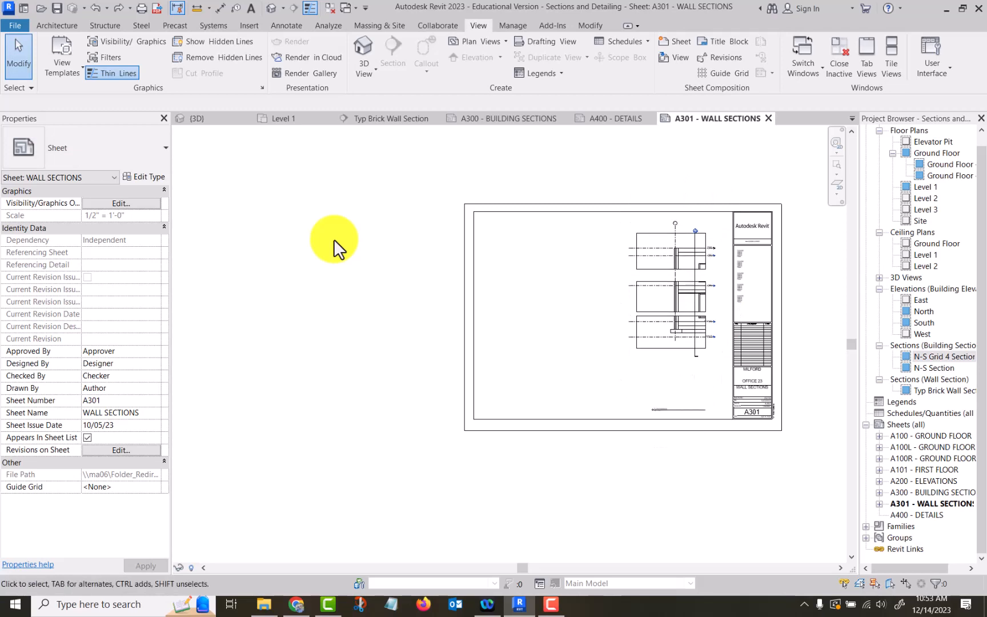
key("ctrl+z")
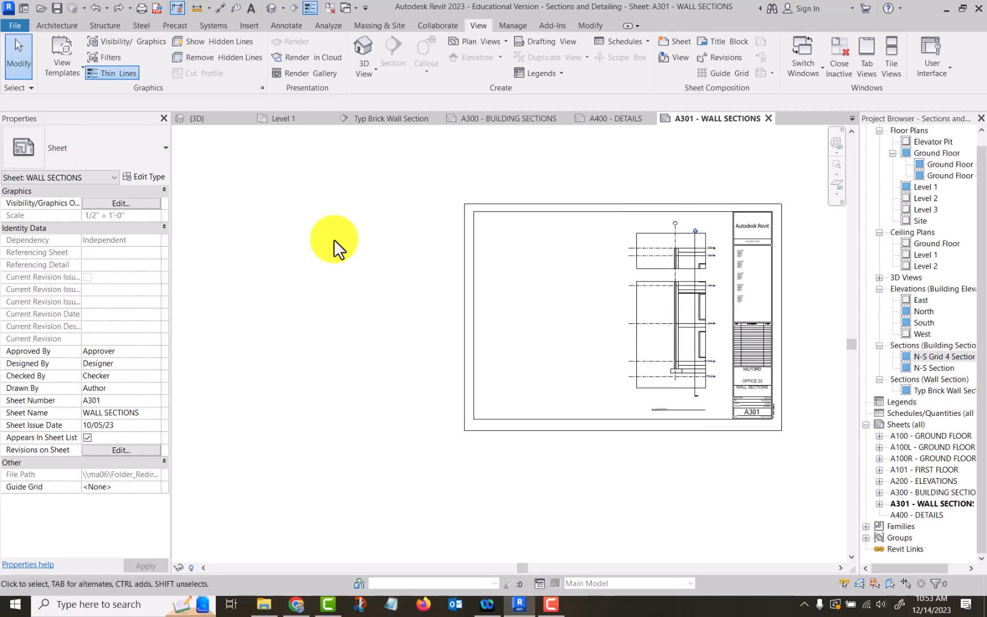
key("ctrl+z")
key("ctrl+z")
key("ctrl+z")
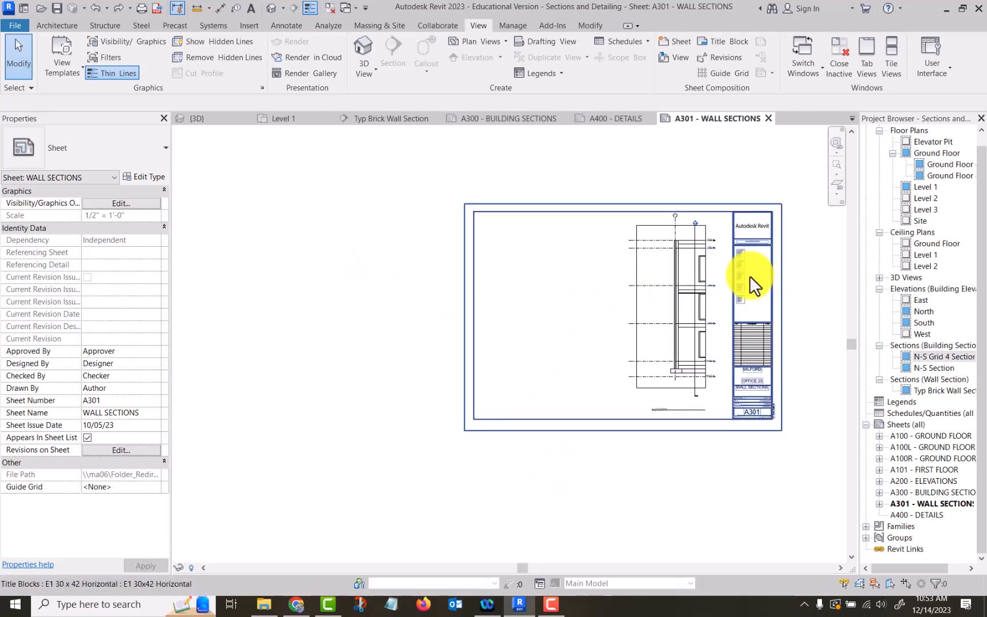
Step: Set the wall section viewport's Far Clip Offset to 1' 0" and apply it
scroll(726, 270, "up", 2)
scroll(718, 259, "up", 2)
middle_click_drag(718, 260, 602, 222)
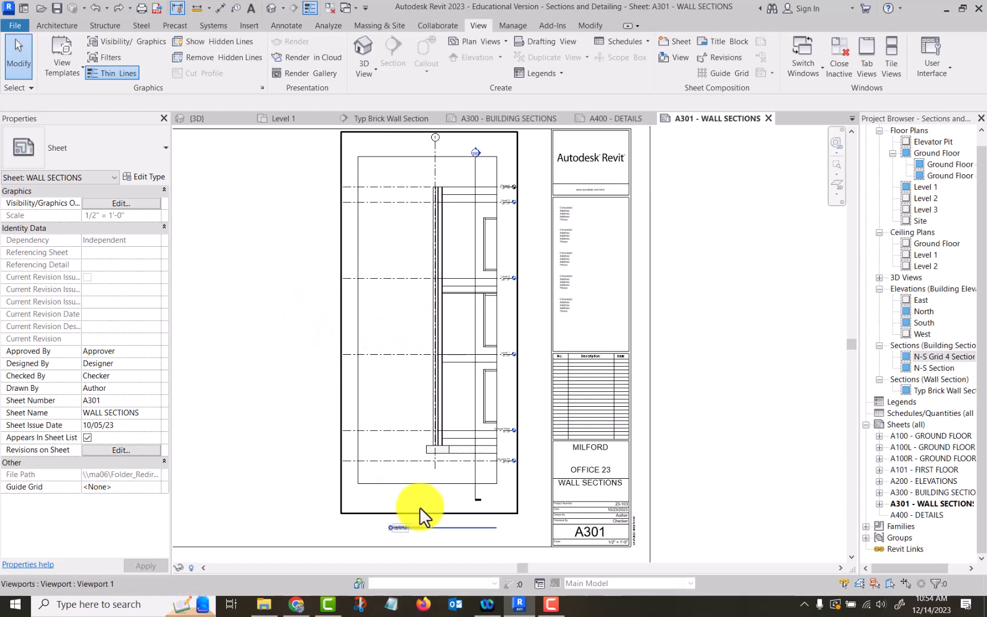
scroll(415, 529, "up", 4)
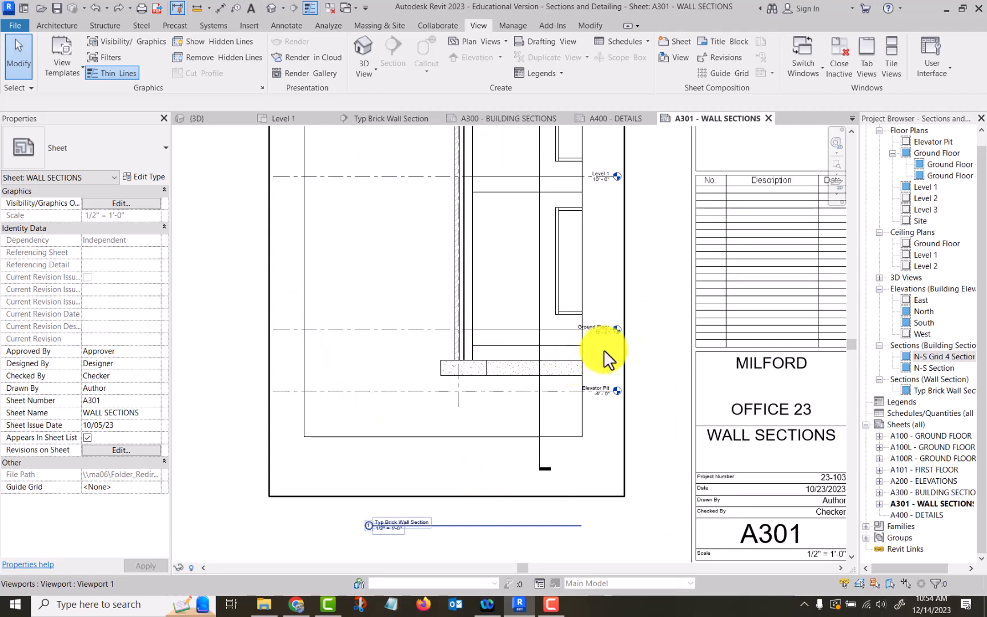
left_click(485, 262)
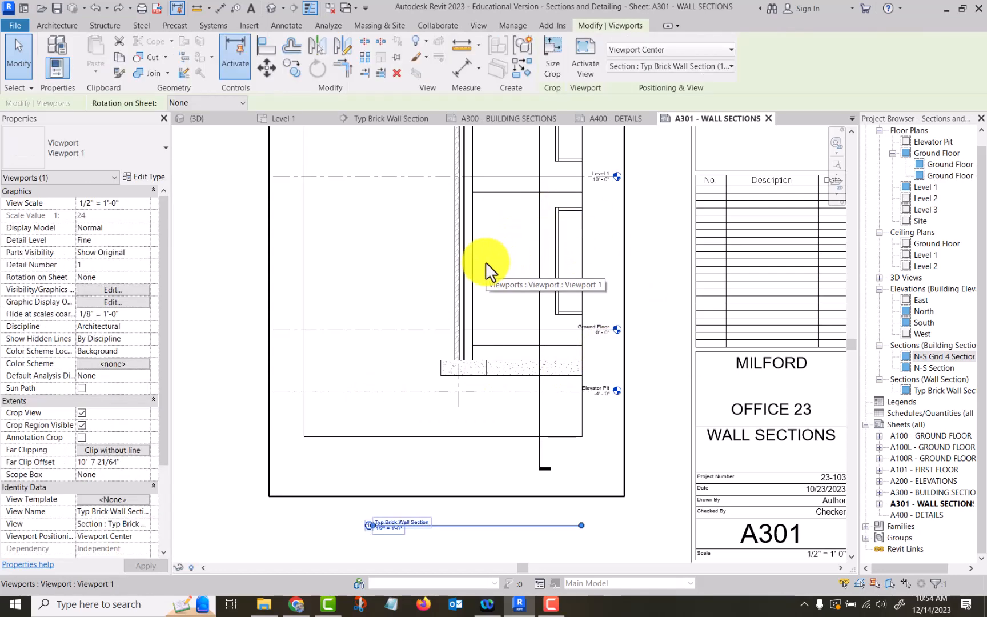
left_click(134, 462)
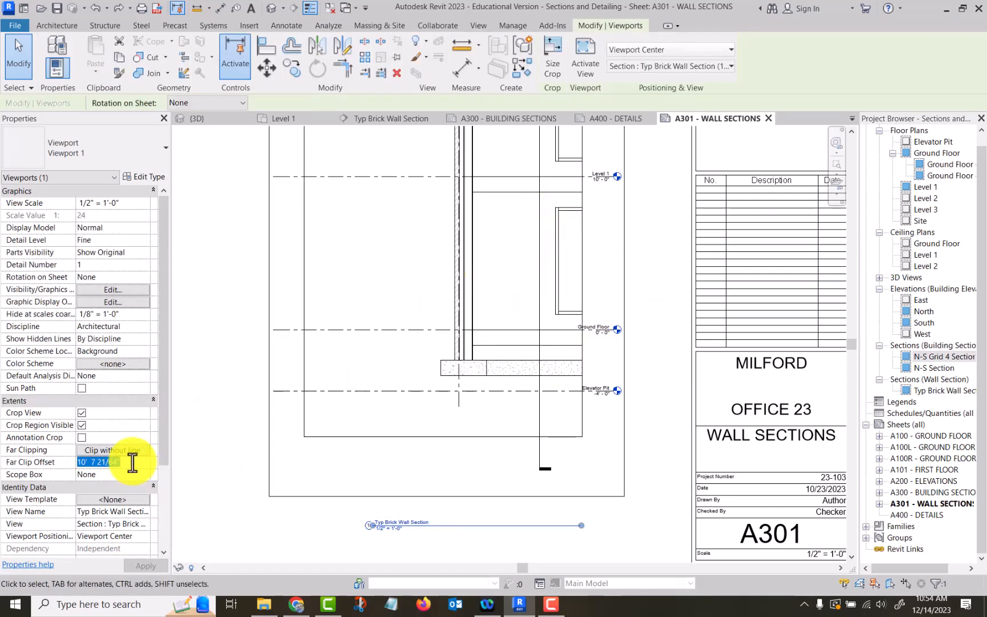
type("1' 0\"")
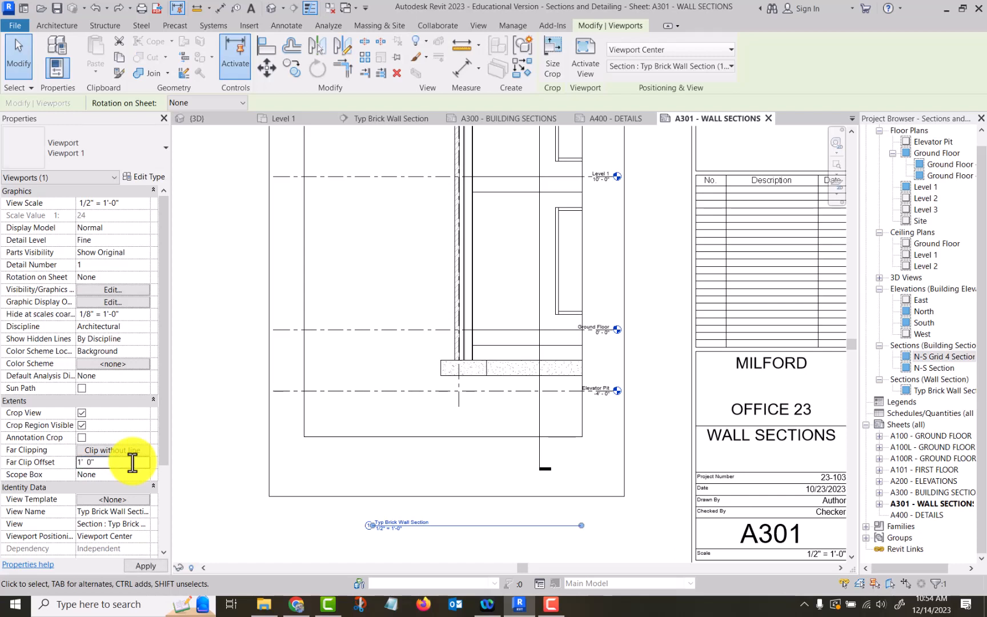
left_click(150, 566)
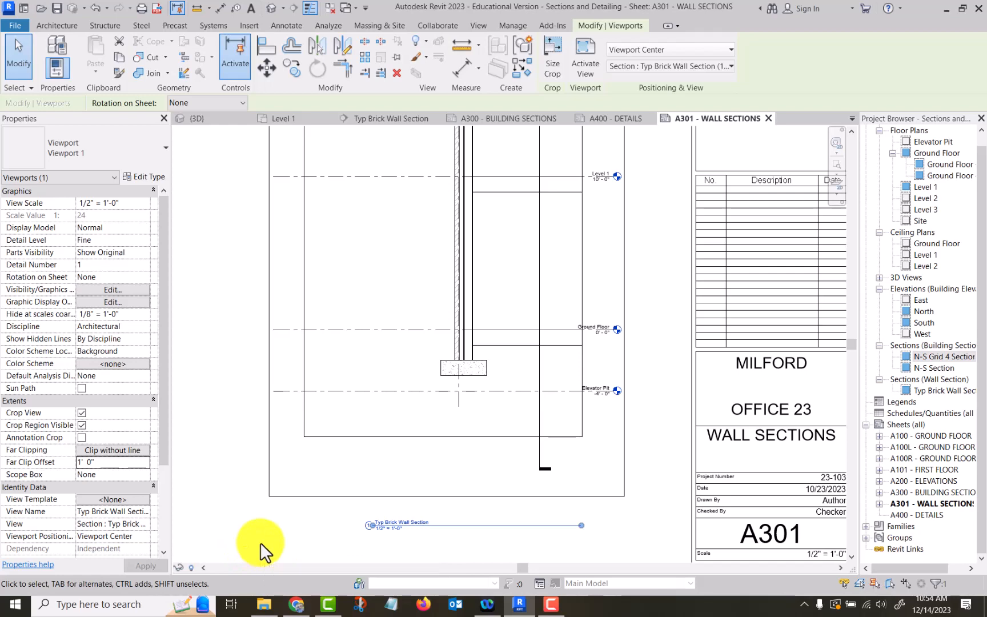
scroll(525, 247, "down", 2)
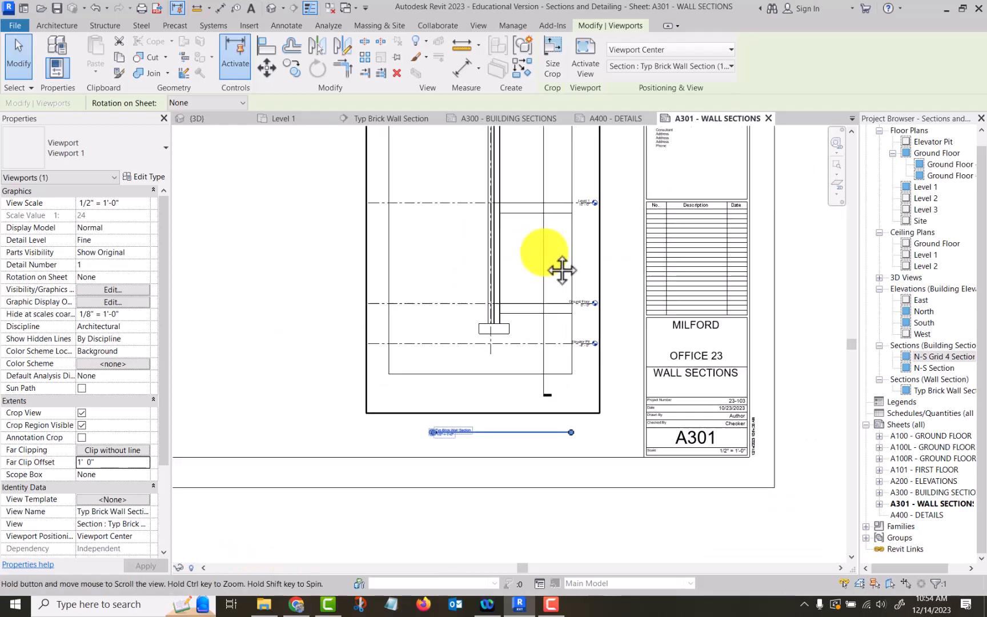
middle_click_drag(562, 270, 536, 337)
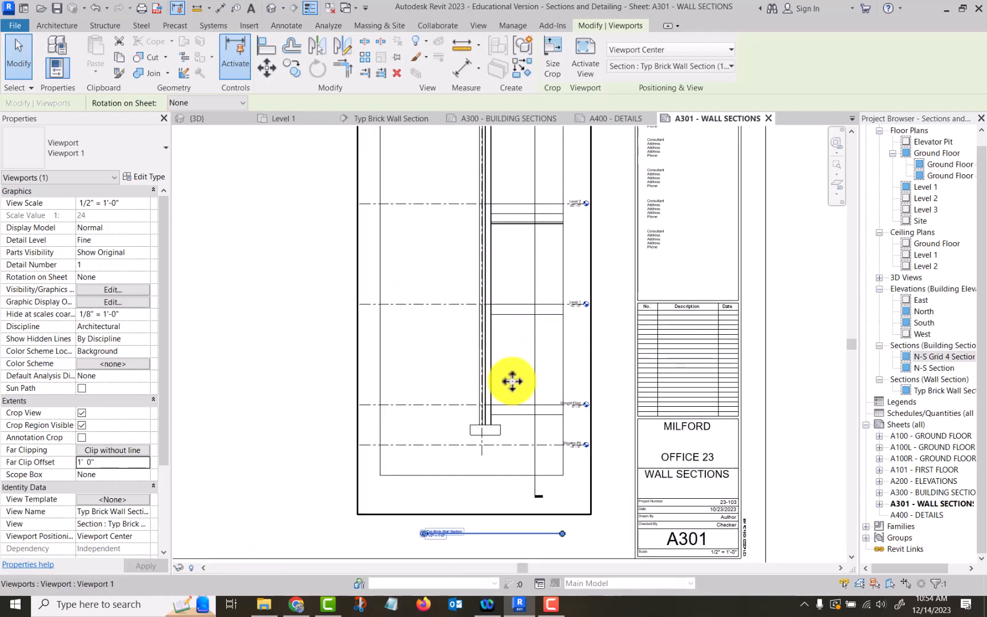
left_click(251, 368)
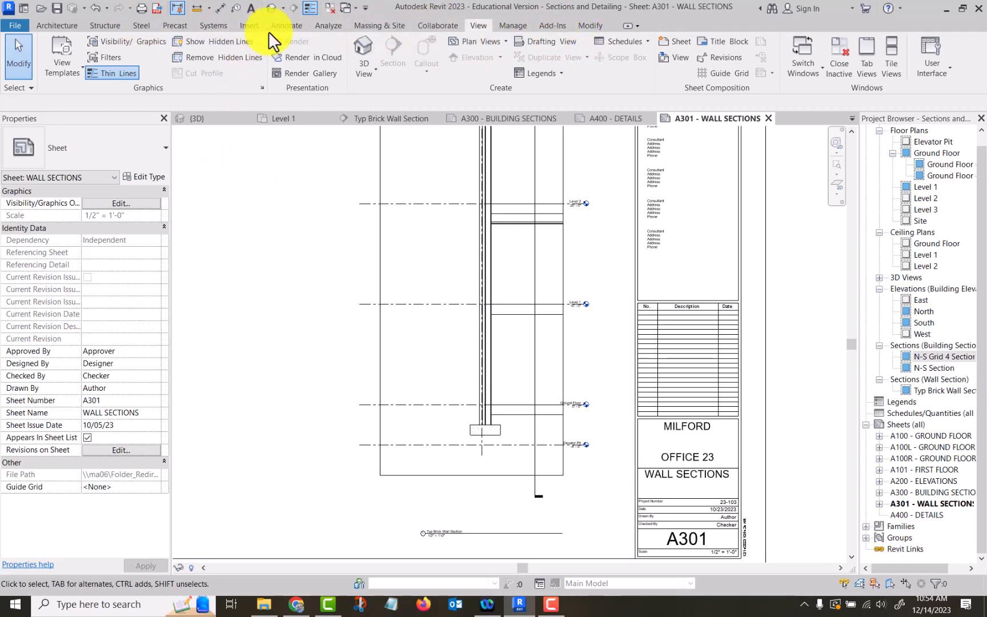
left_click(288, 27)
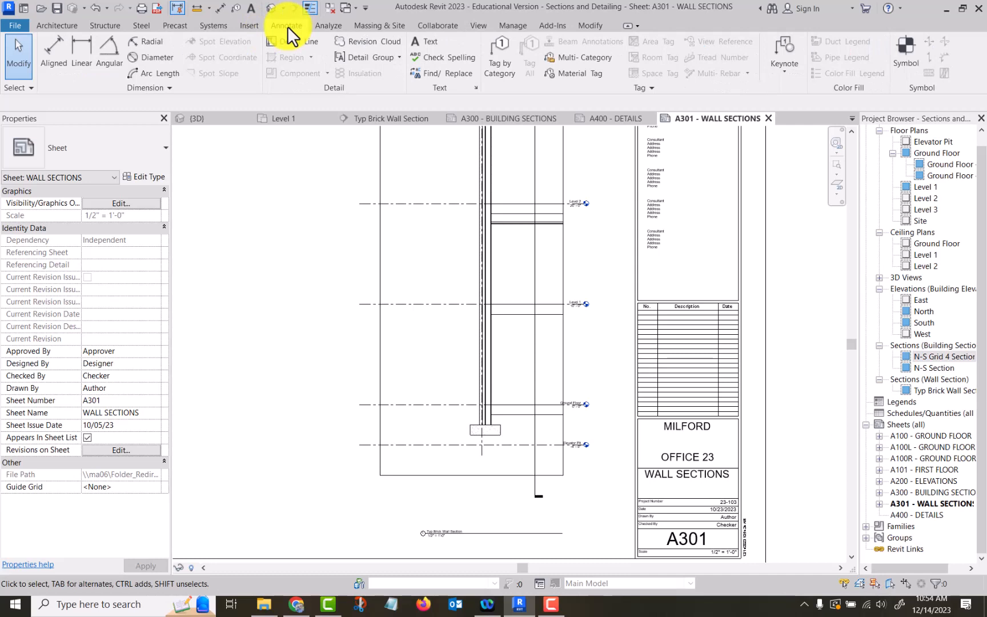
left_click(907, 49)
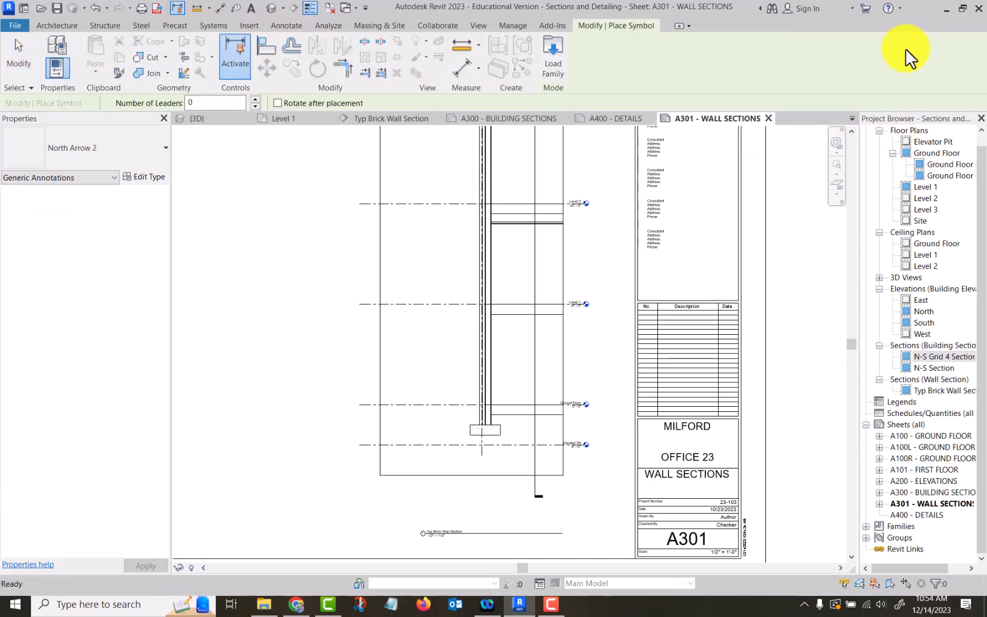
left_click(161, 158)
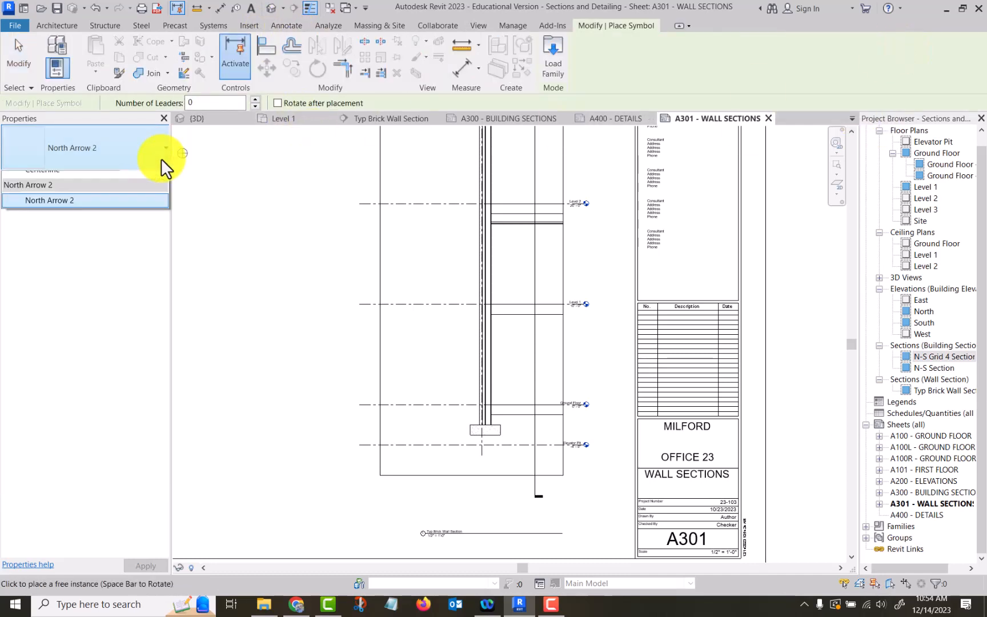
left_click(554, 62)
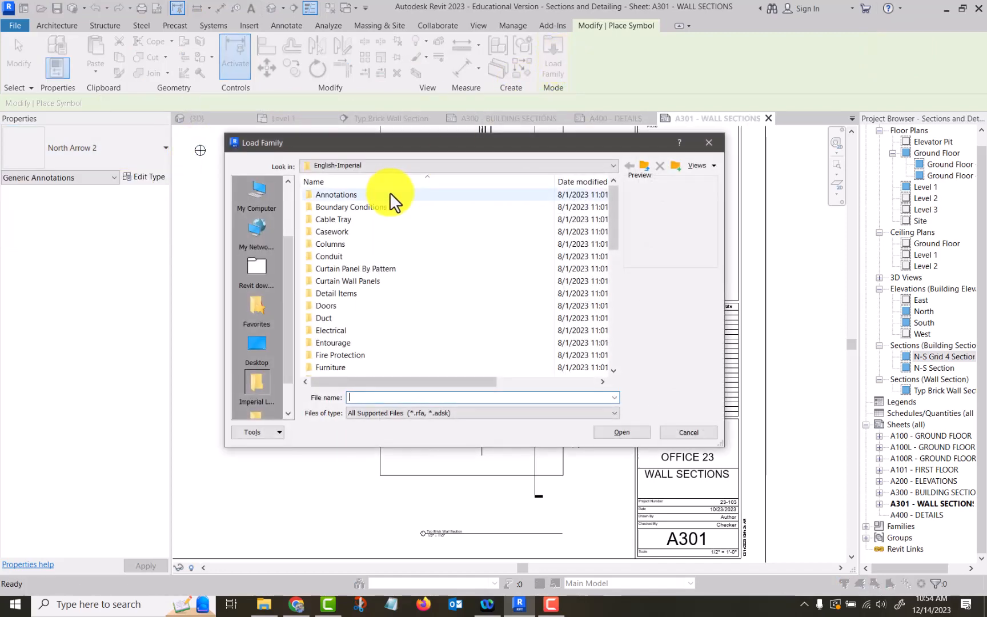
key("Escape")
key("Escape")
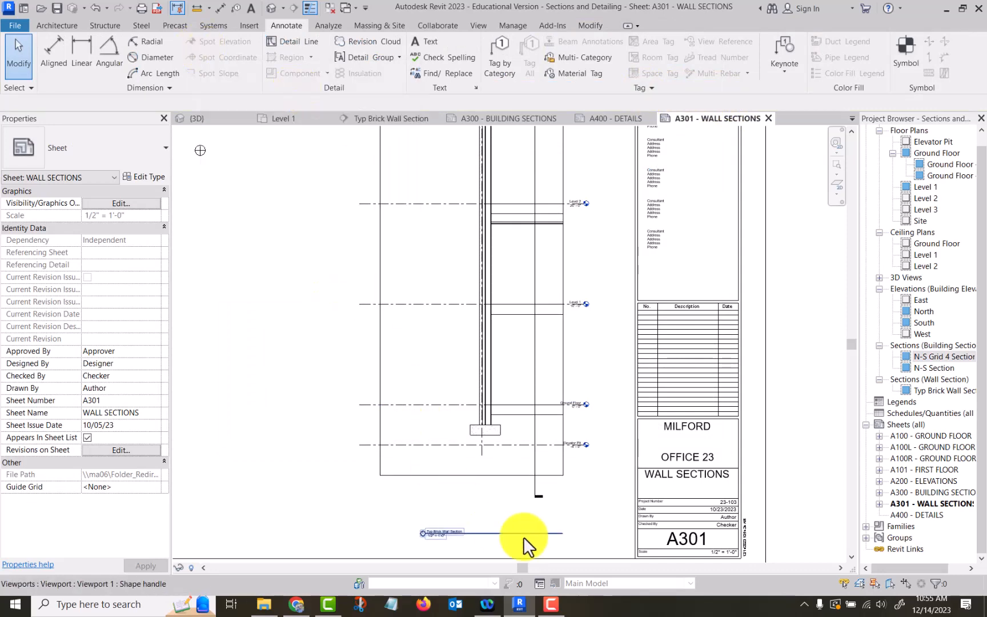
Step: Close the A301, A300 and A400 sheet views so the Typ Brick Wall Section view is active
scroll(502, 456, "up", 2)
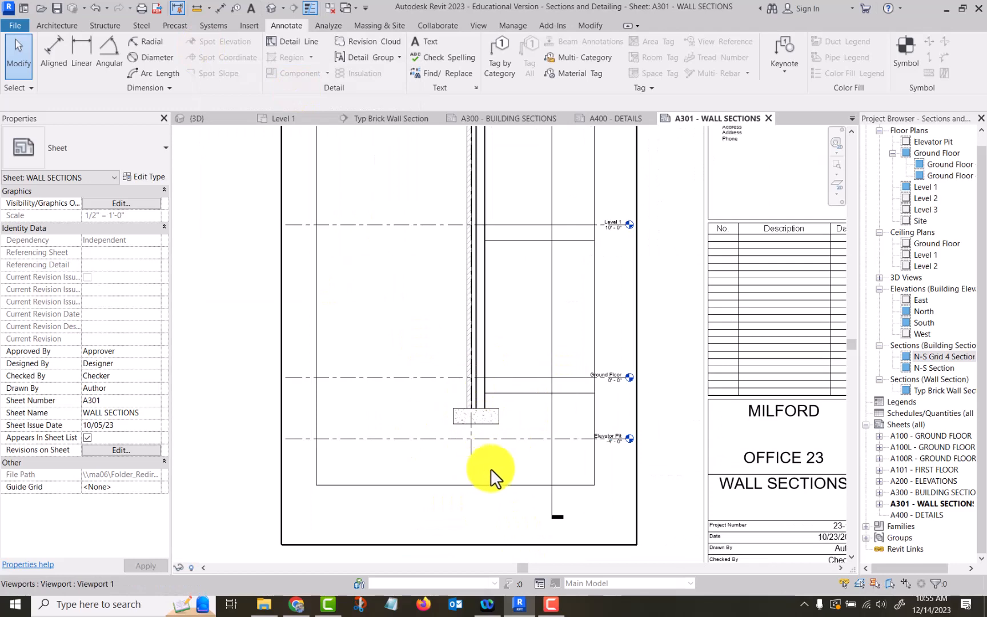
scroll(486, 466, "down", 2)
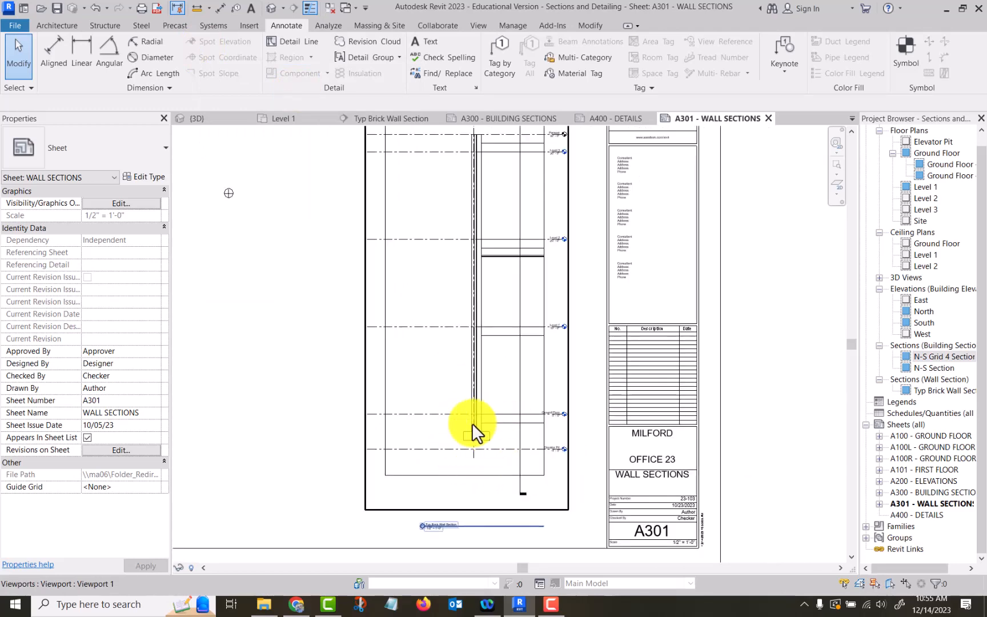
left_click(768, 118)
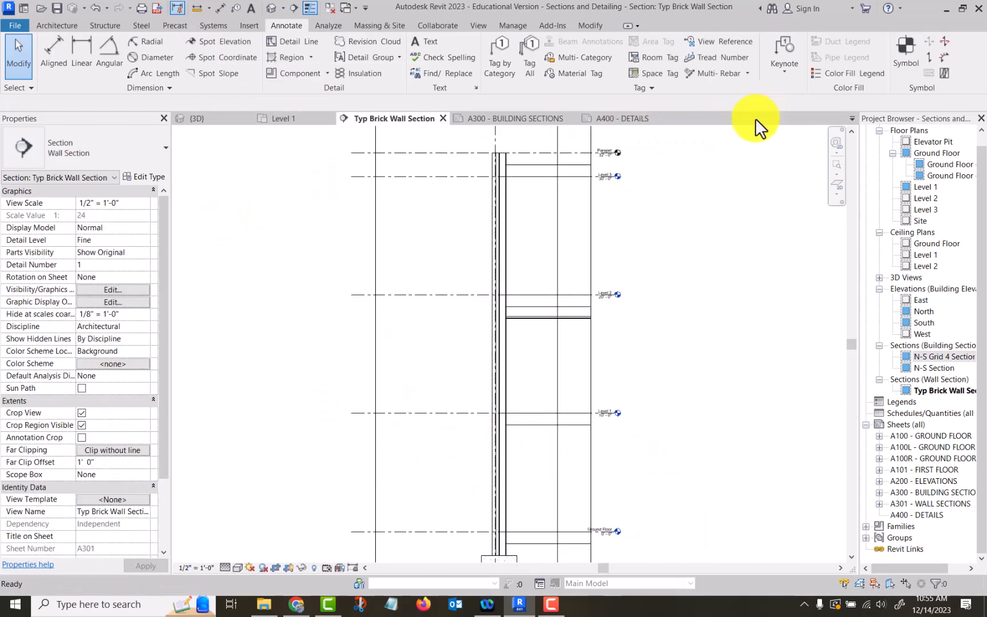
left_click(572, 118)
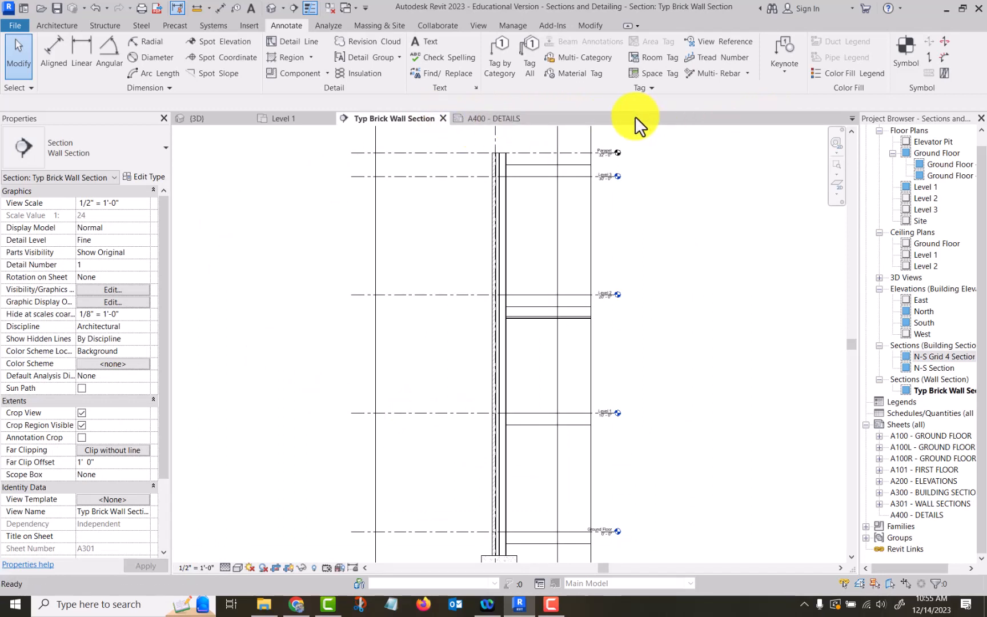
left_click(529, 118)
Step: Create a rectangular callout around the footing and wall base in the Typ Brick Wall Section view
scroll(354, 332, "down", 2)
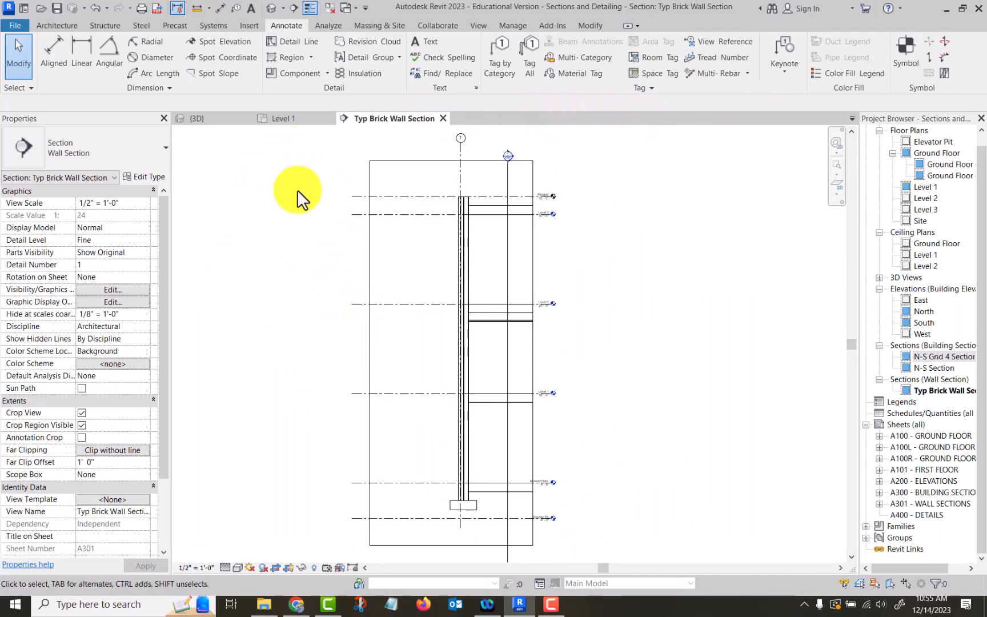
middle_click_drag(332, 372, 364, 285)
scroll(454, 485, "up", 2)
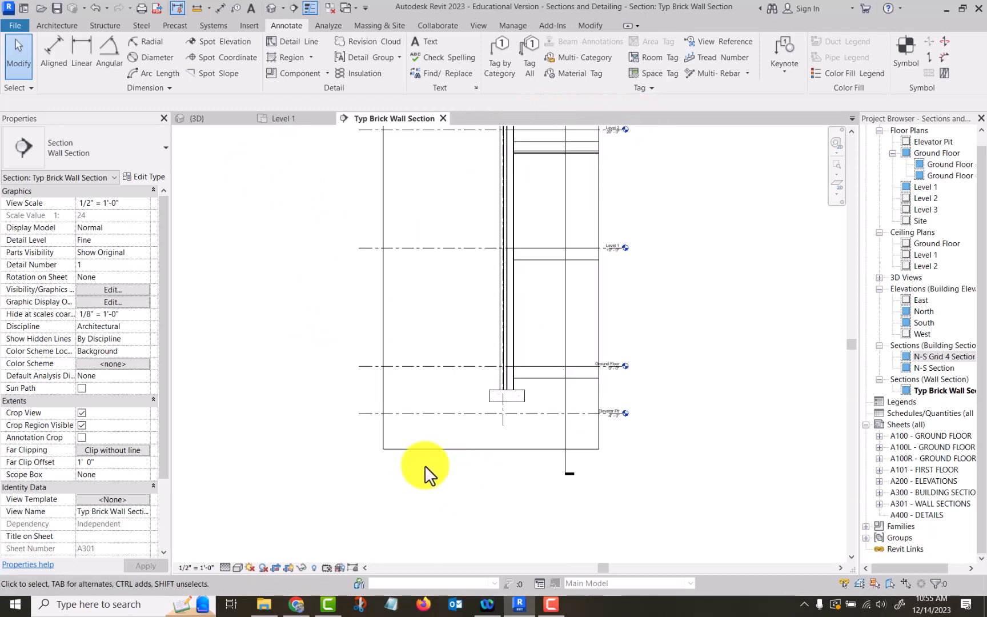
scroll(433, 466, "up", 1)
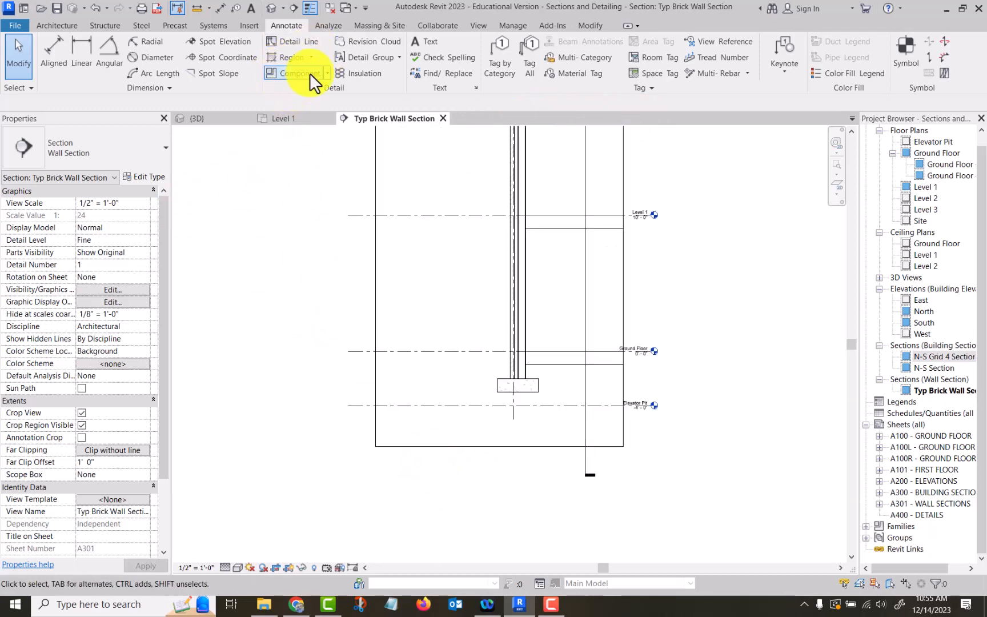
left_click(481, 26)
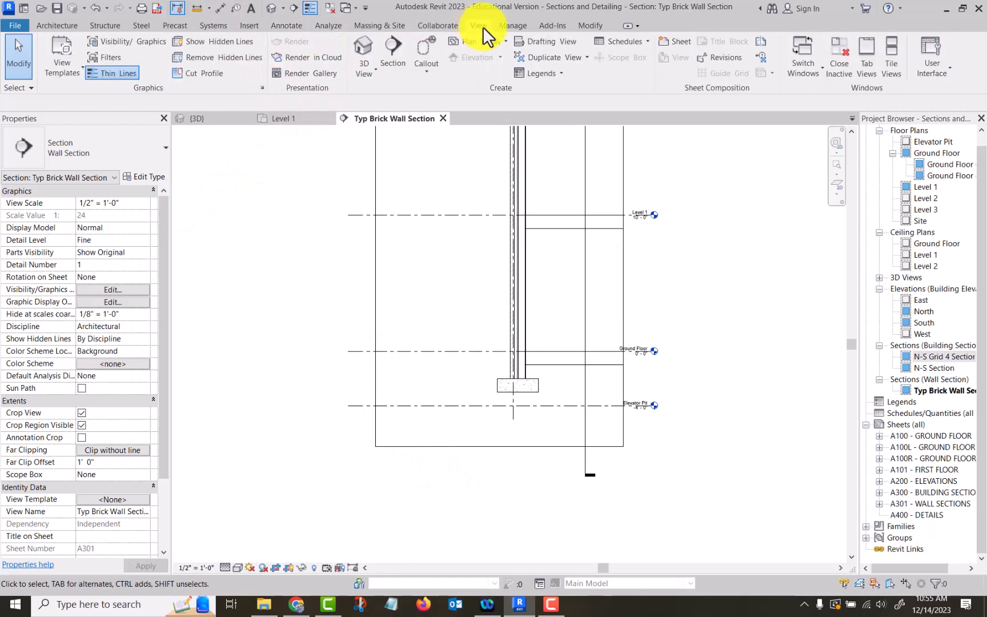
left_click(429, 70)
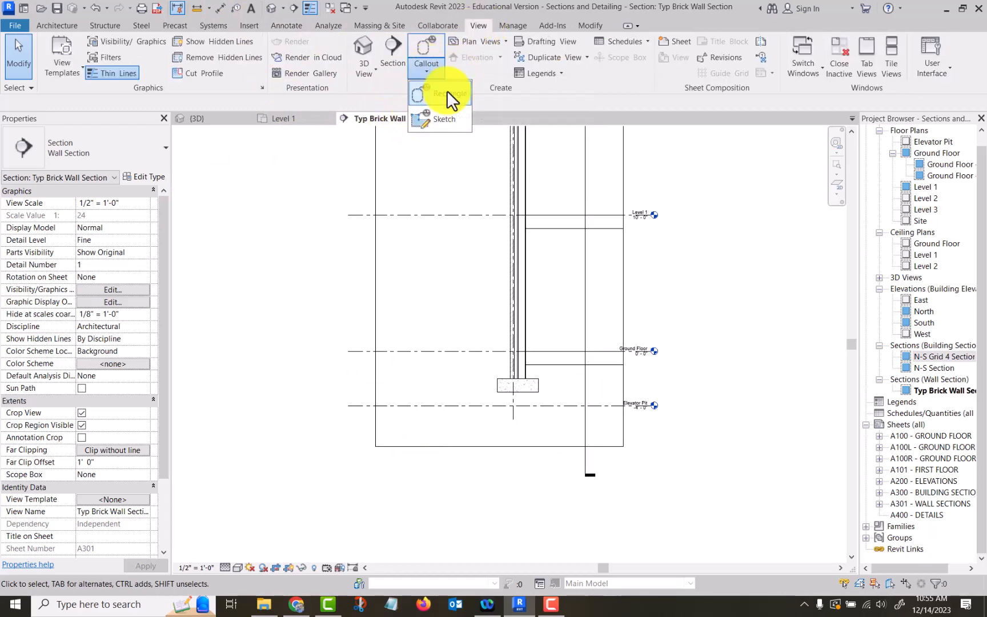
left_click(447, 91)
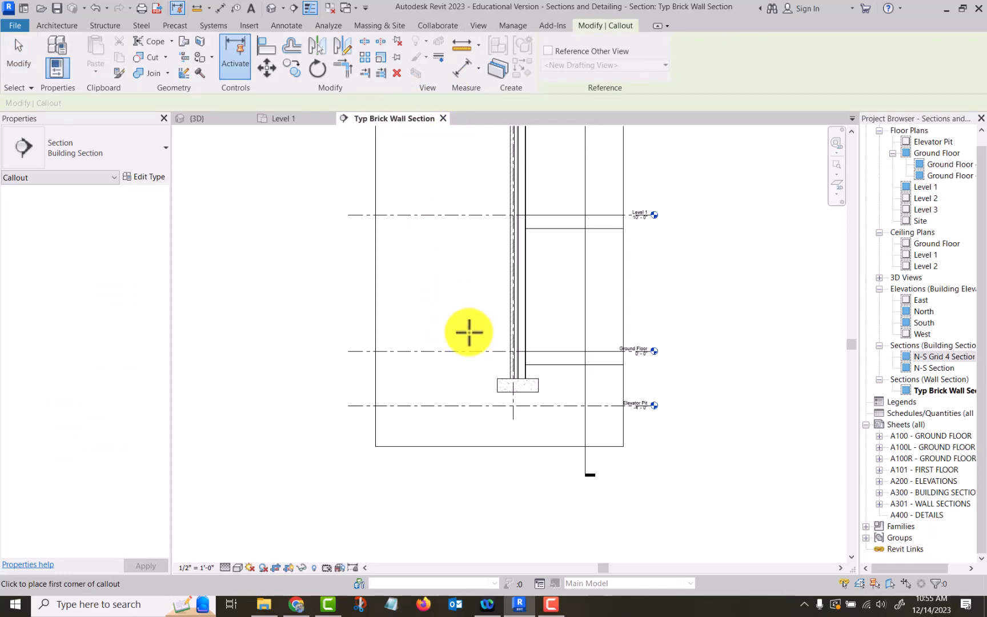
left_click(468, 330)
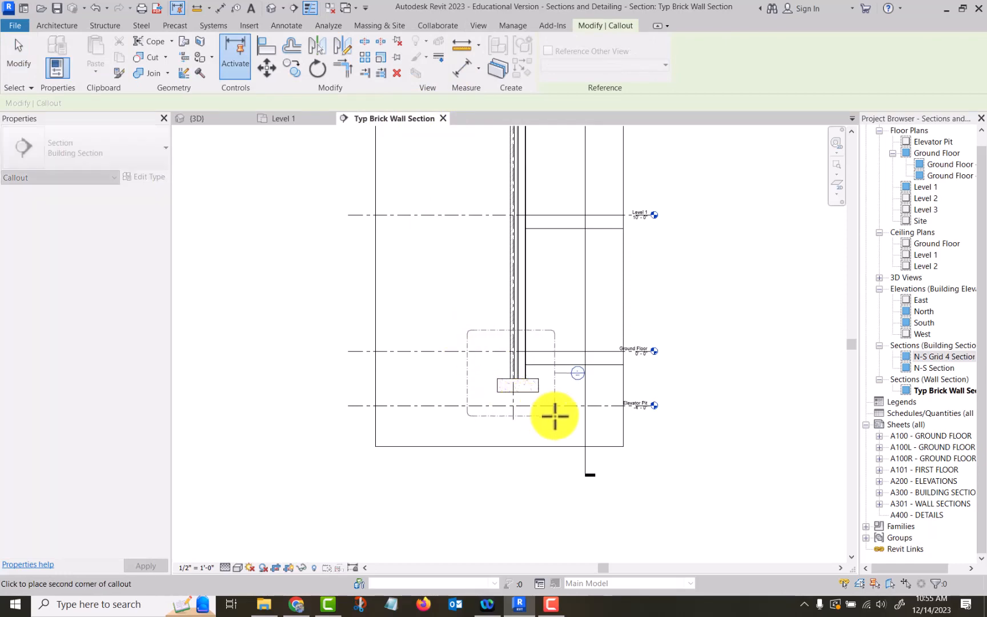
left_click(555, 416)
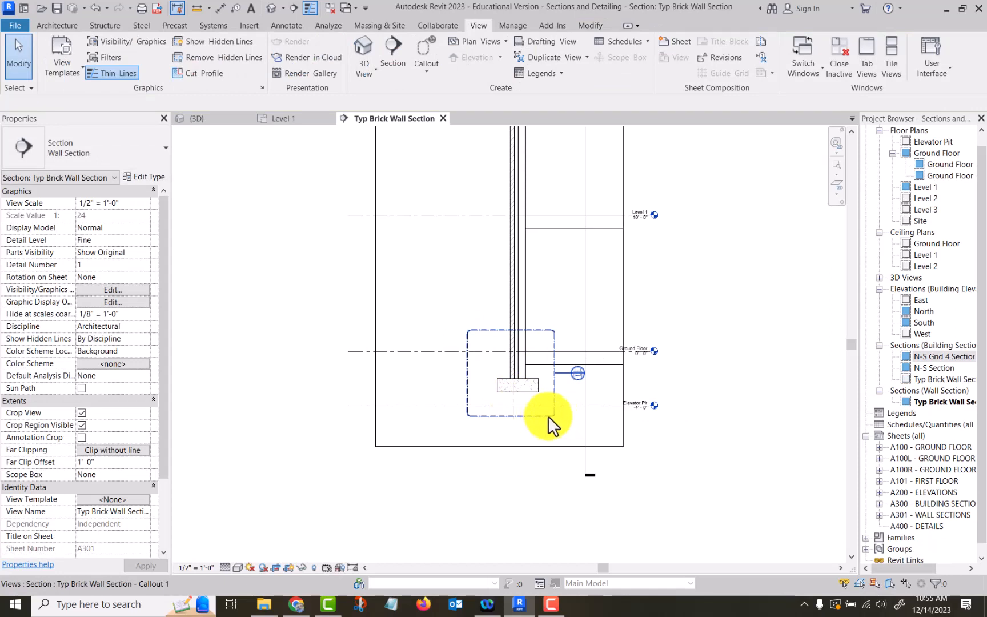
key("Escape")
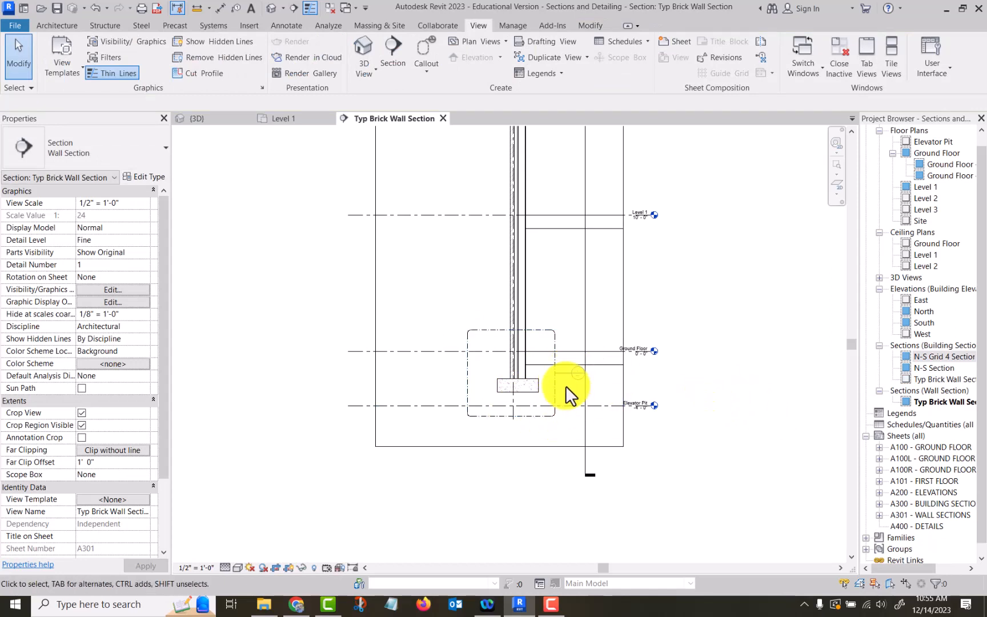
Step: Move the footing callout's head to the exterior brick side of its boundary
left_click(550, 376)
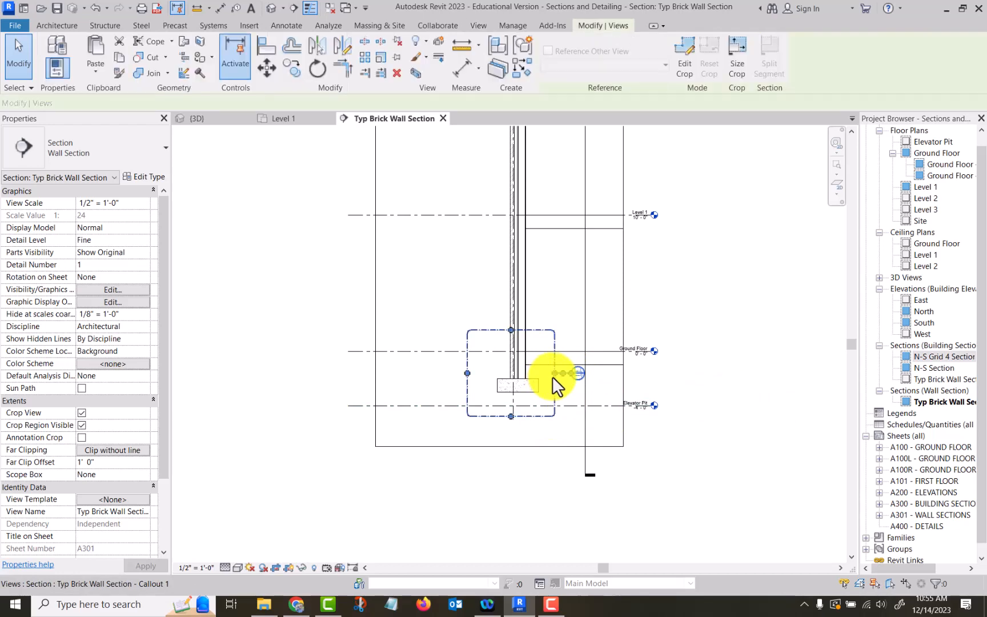
left_click_drag(571, 371, 439, 372)
left_click(279, 350)
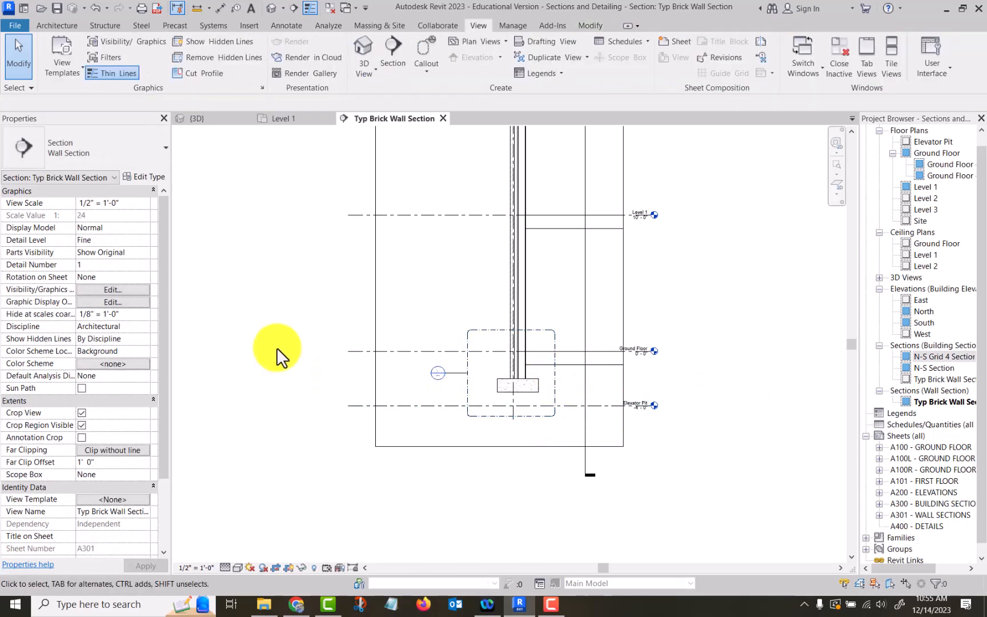
Step: Open the view of the footing callout
left_click(467, 329)
right_click(472, 334)
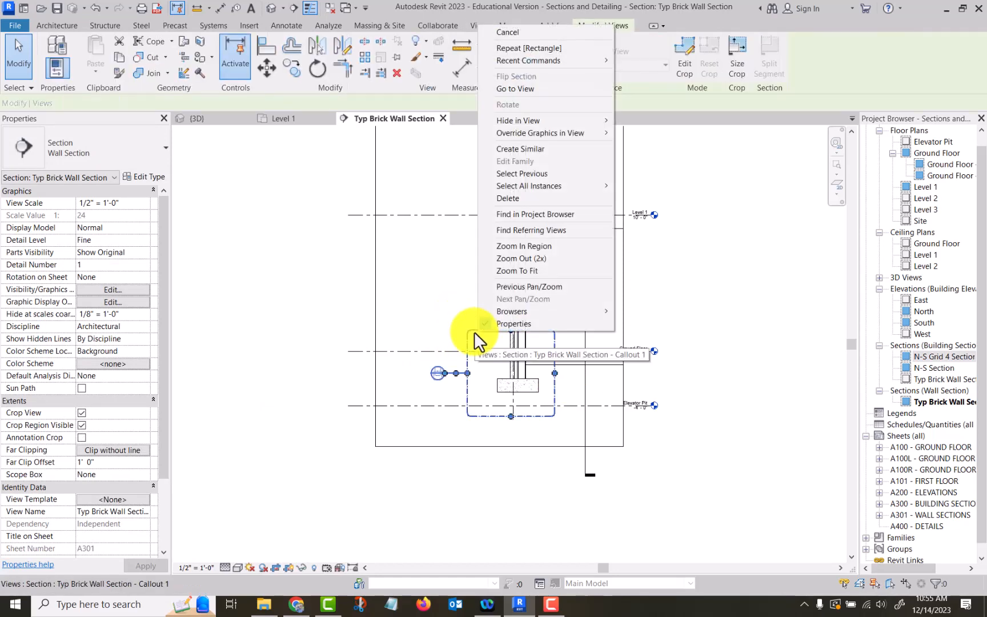
left_click(557, 90)
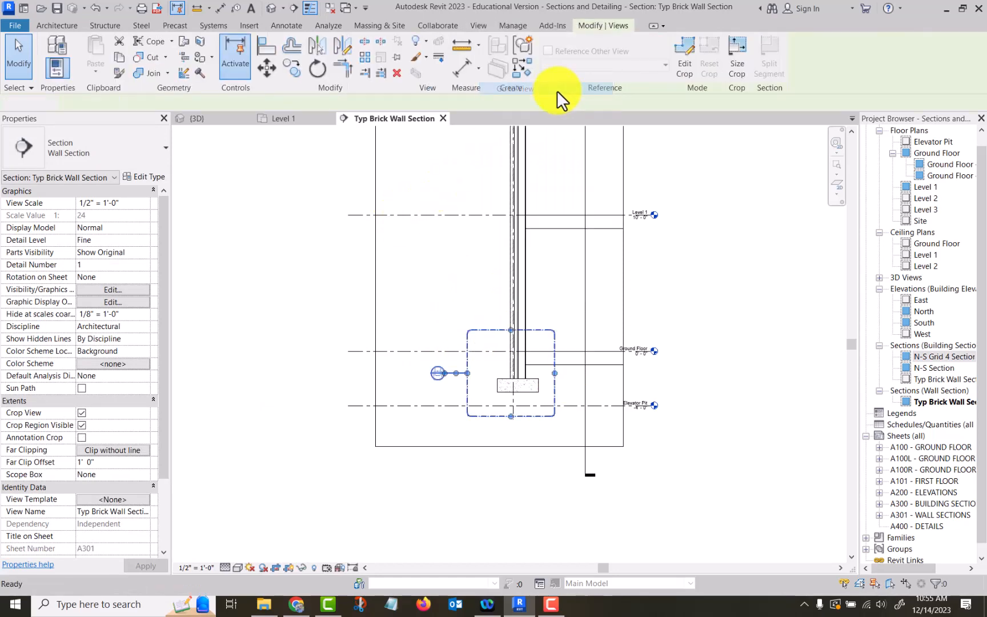
mouse_move(792, 425)
middle_mouse_down()
mouse_move(789, 452)
mouse_move(753, 365)
middle_mouse_up()
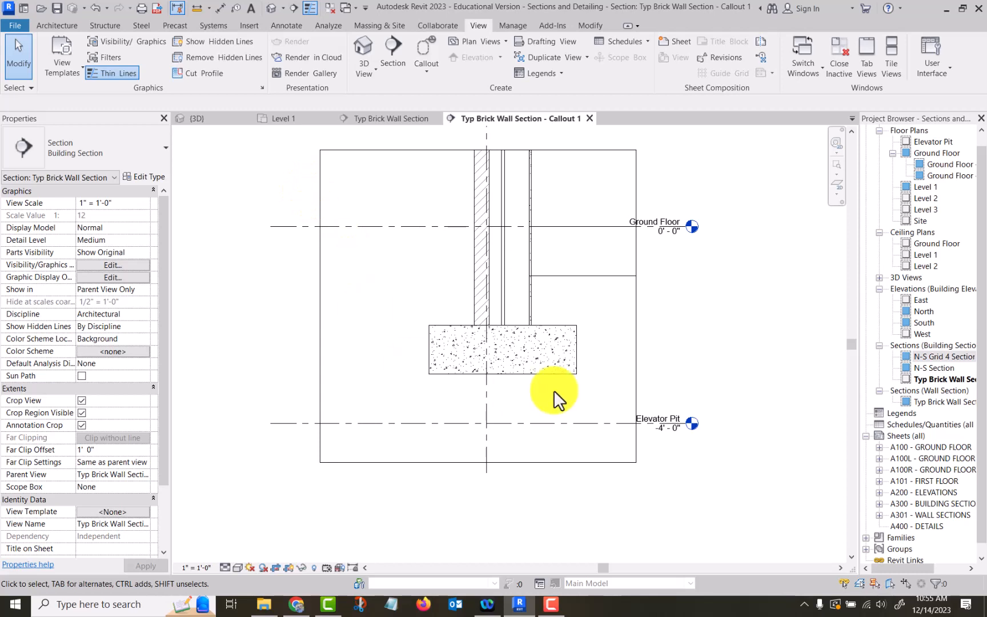
mouse_move(710, 297)
middle_mouse_down()
mouse_move(720, 352)
mouse_move(725, 346)
mouse_move(651, 346)
middle_mouse_up()
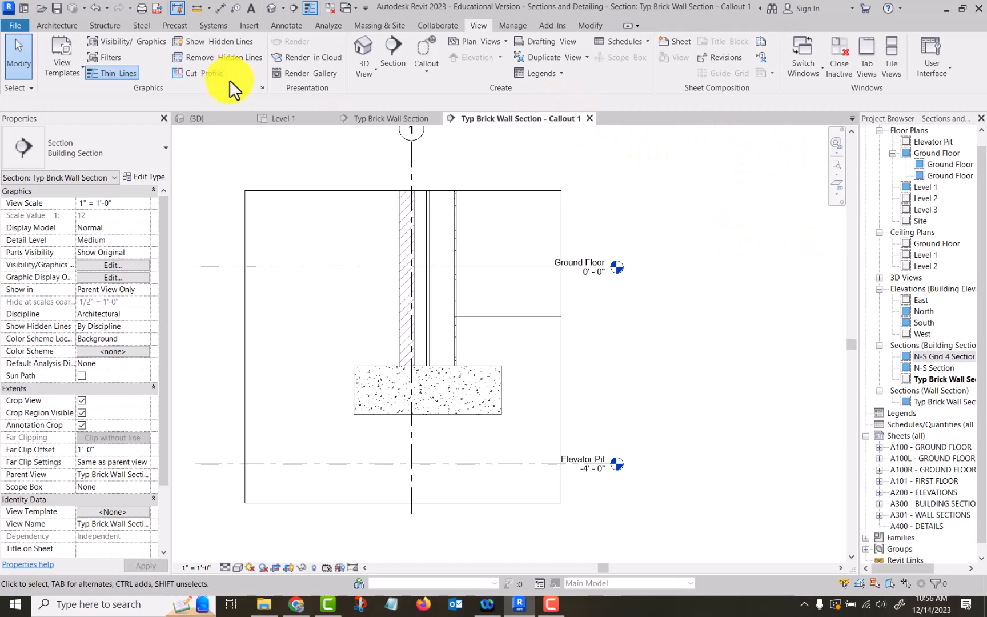
Step: Load the Plywood-Section detail component from the Div 06-Wood and Plastic, 061600-Sheathing folder of Detail Items
left_click(283, 24)
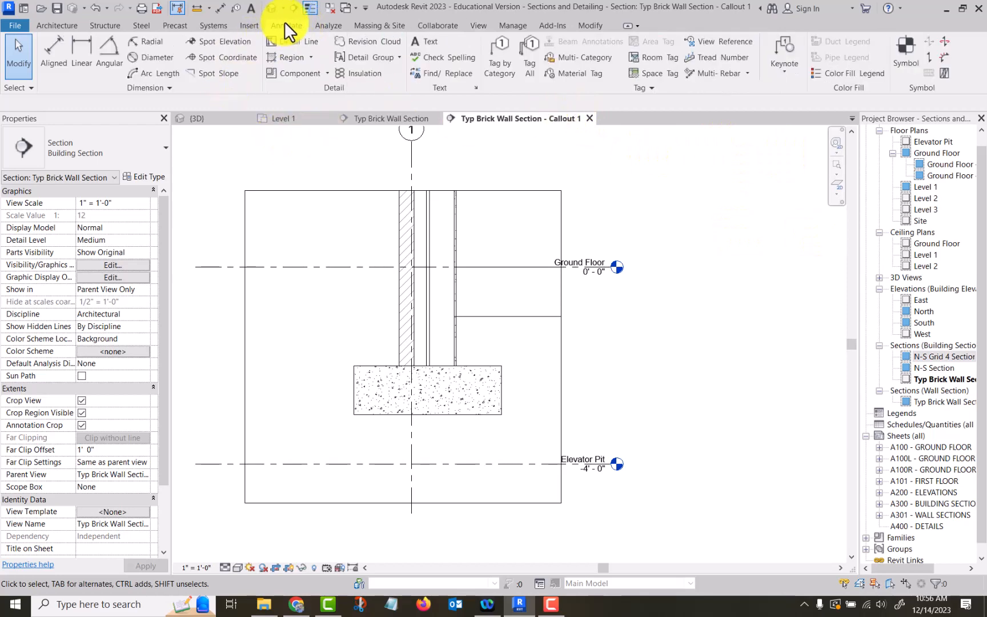
left_click(302, 74)
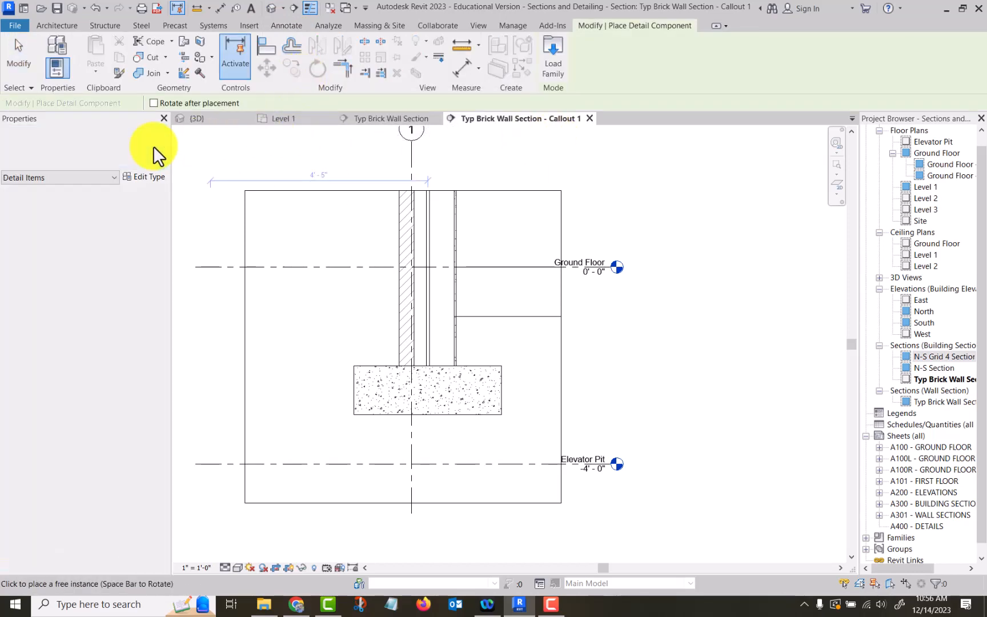
left_click(153, 145)
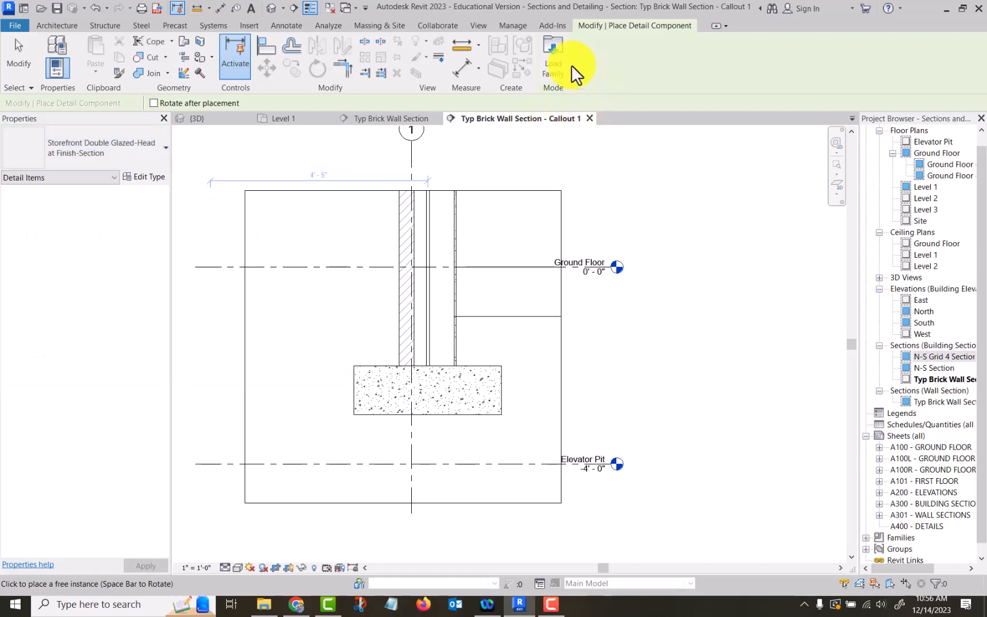
left_click(549, 44)
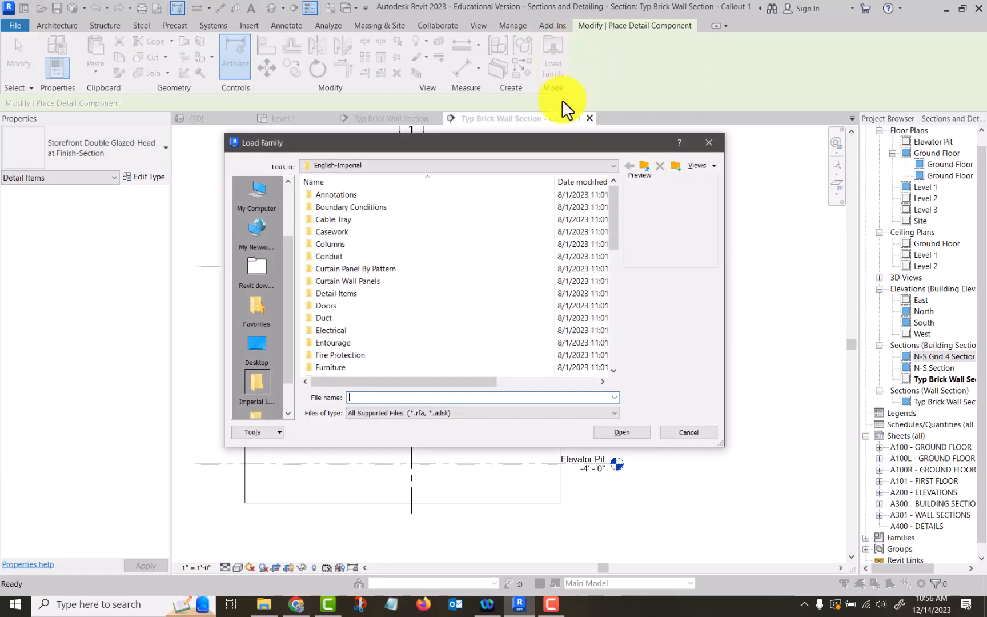
double_click(331, 294)
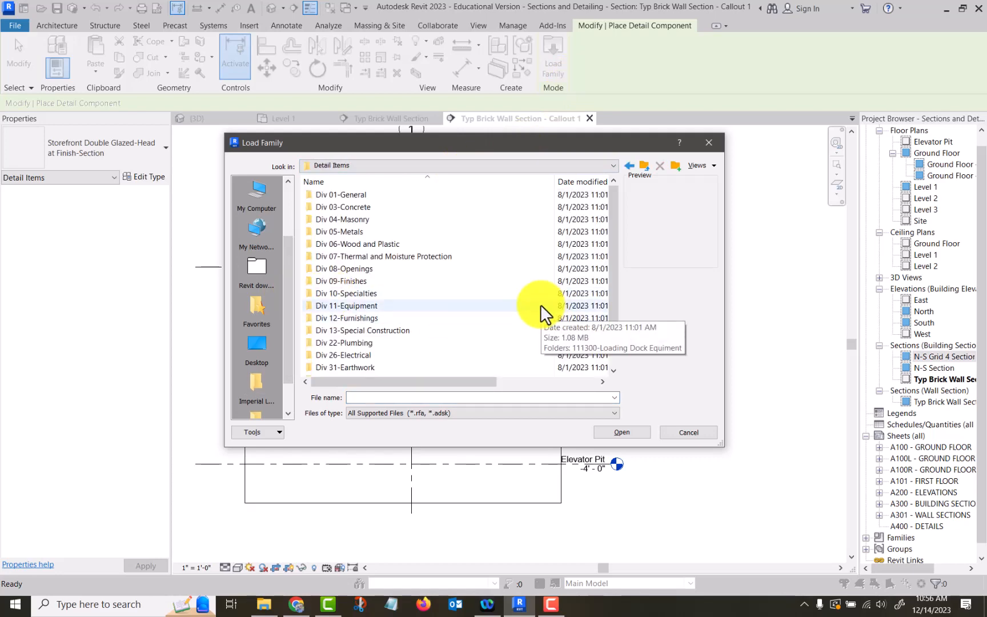
left_click_drag(537, 143, 676, 149)
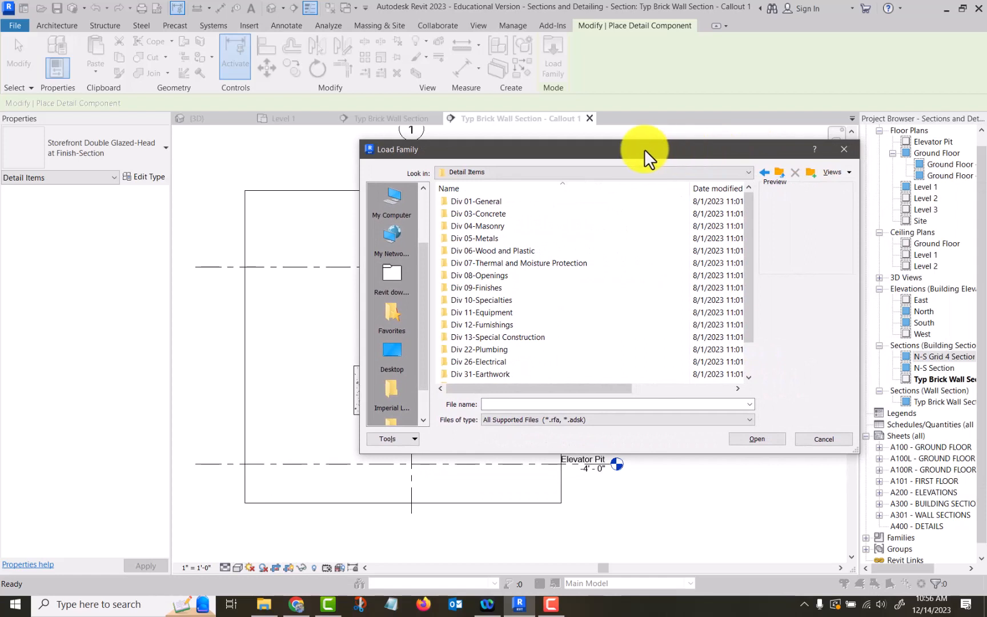
double_click(465, 249)
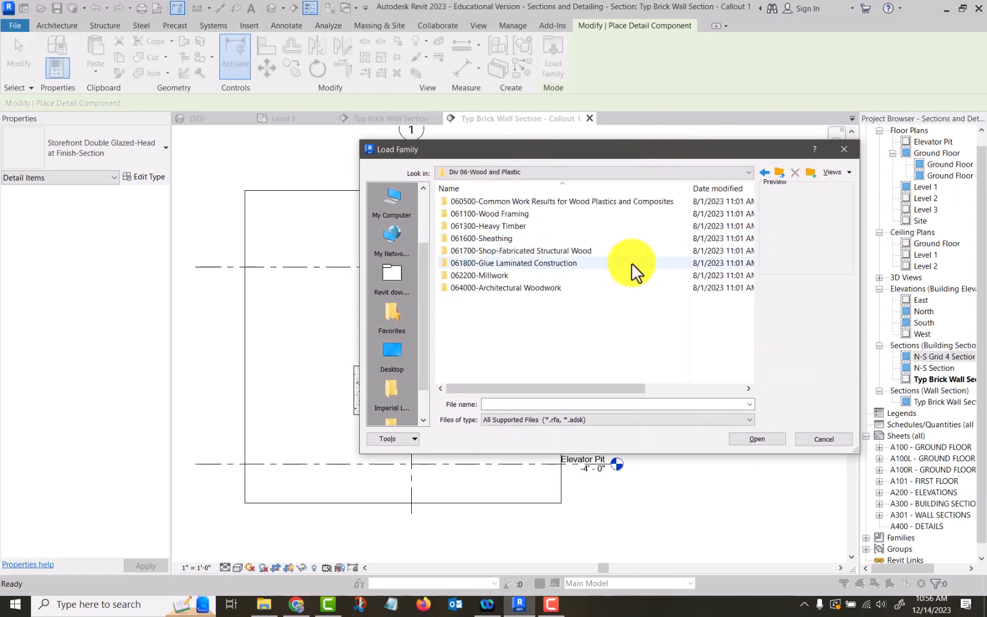
double_click(503, 238)
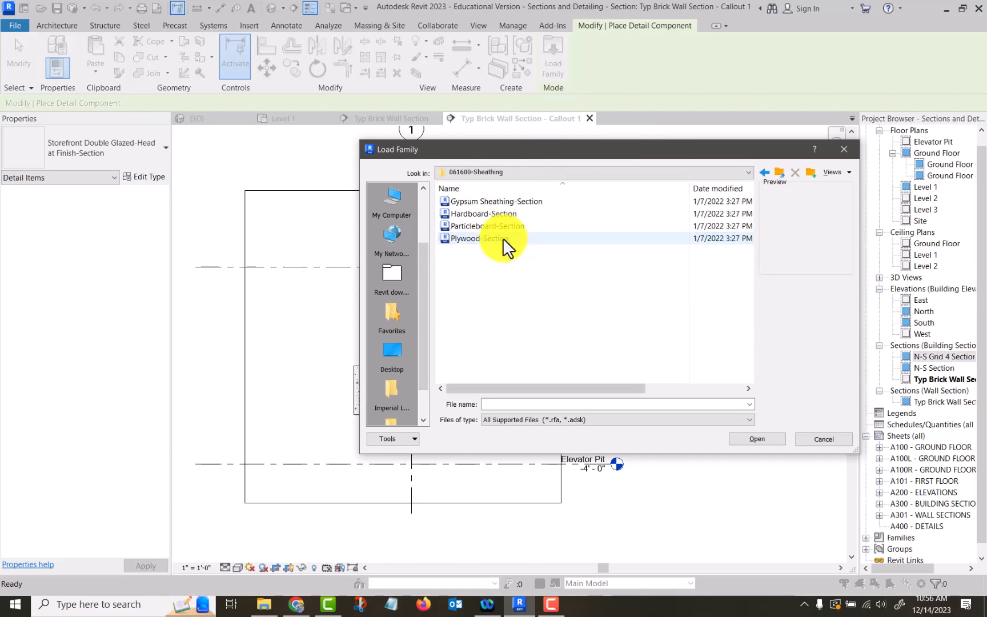
double_click(484, 235)
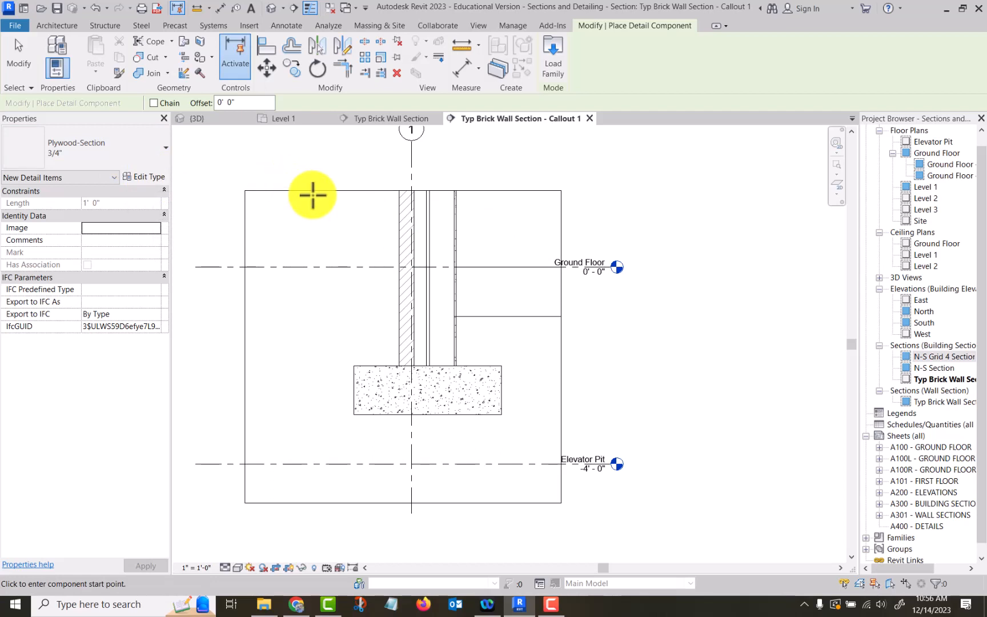
Step: Place a 3/4" Plywood-Section component vertically in the wall cavity, from the top of the footing to the callout's upper boundary
scroll(458, 407, "up", 4)
mouse_move(471, 326)
middle_mouse_down()
mouse_move(508, 428)
mouse_move(505, 451)
middle_mouse_up()
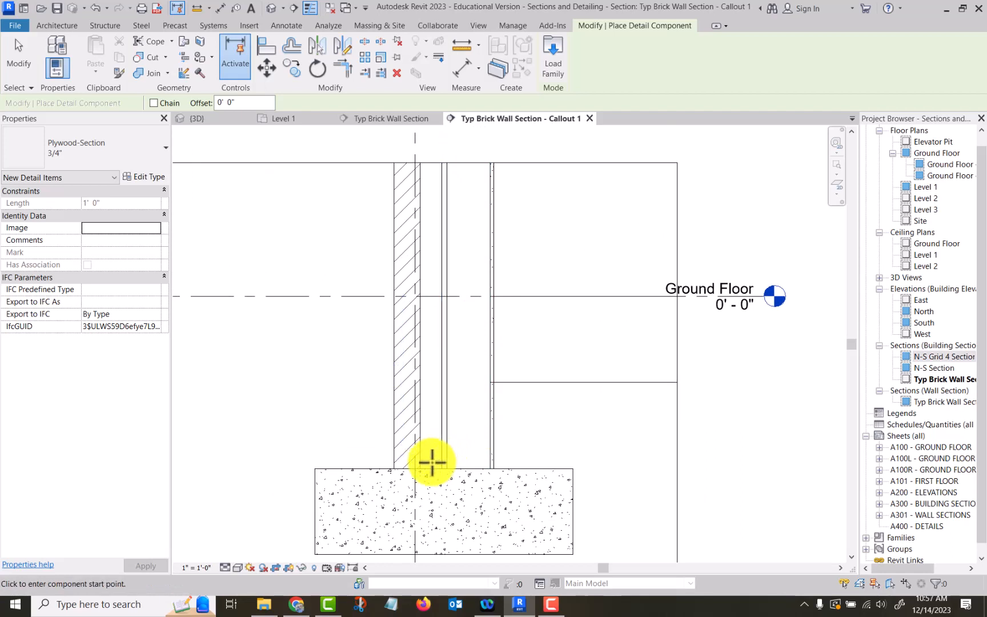
left_click(432, 465)
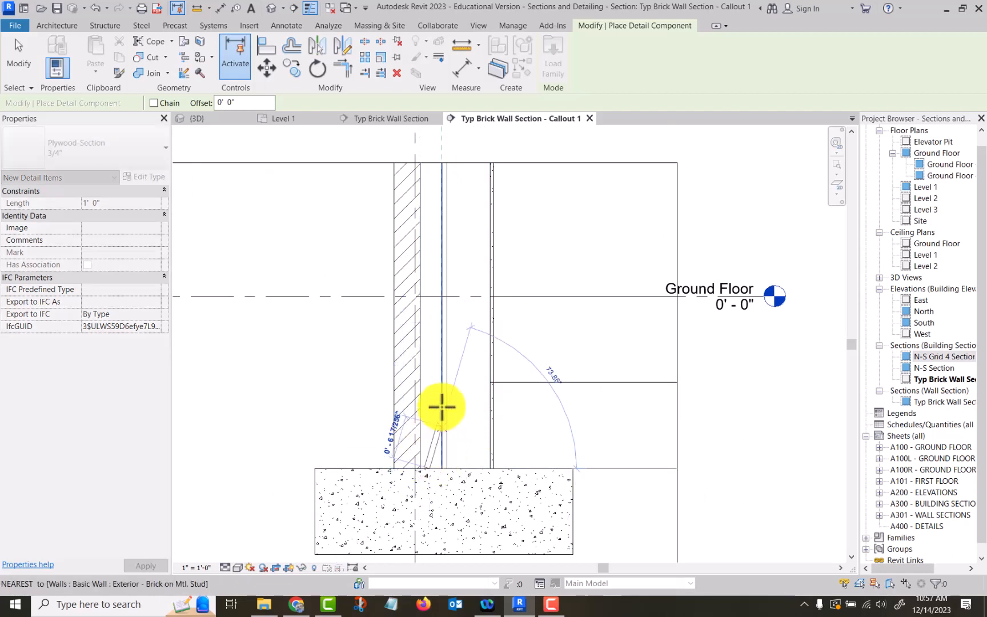
left_click(430, 160)
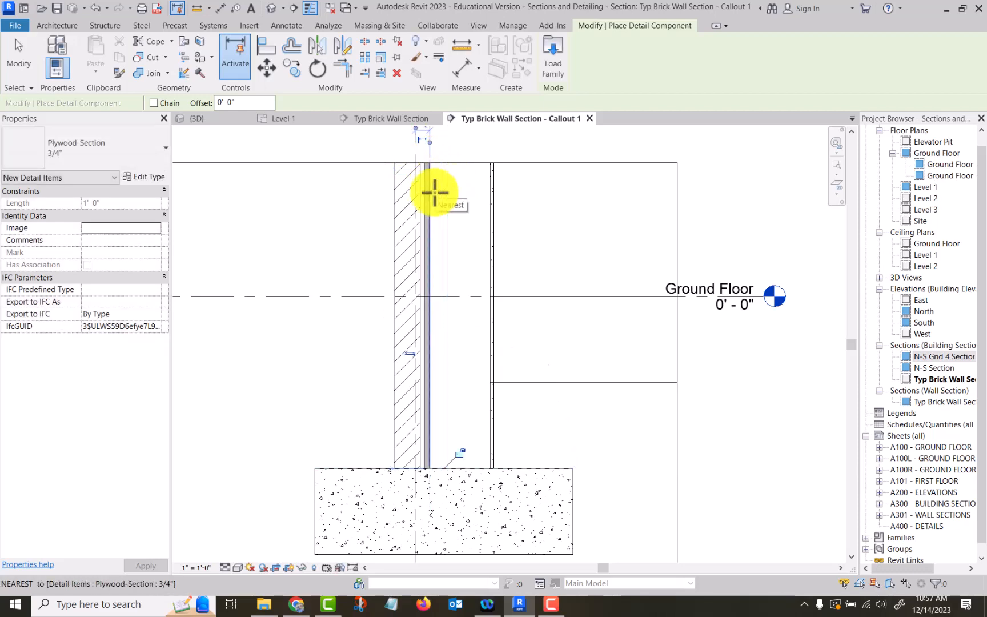
key("Escape")
key("Escape")
scroll(452, 327, "up", 2)
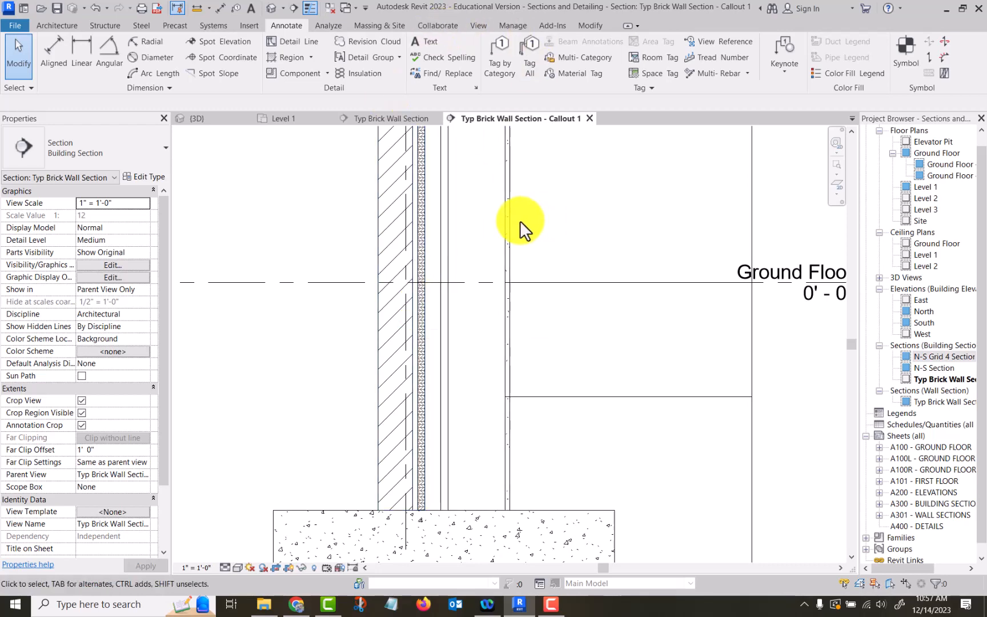
left_click(420, 221)
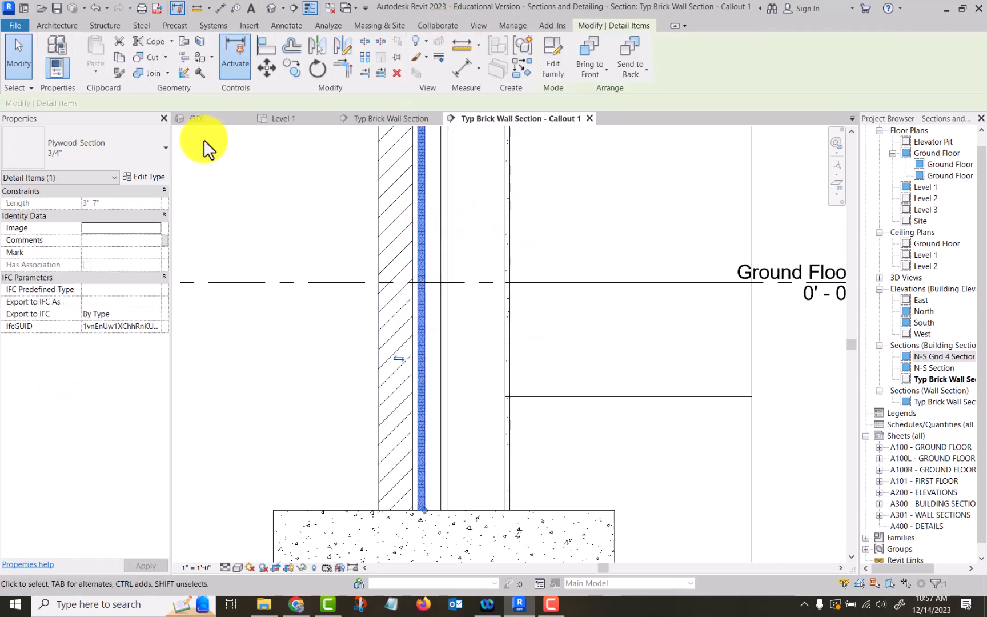
left_click(261, 41)
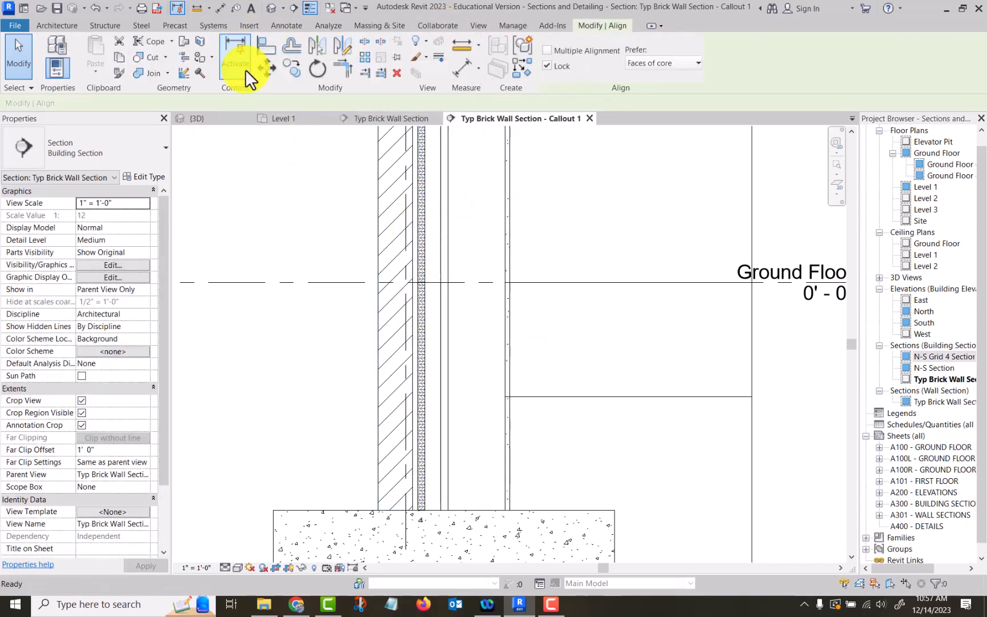
left_click(426, 246)
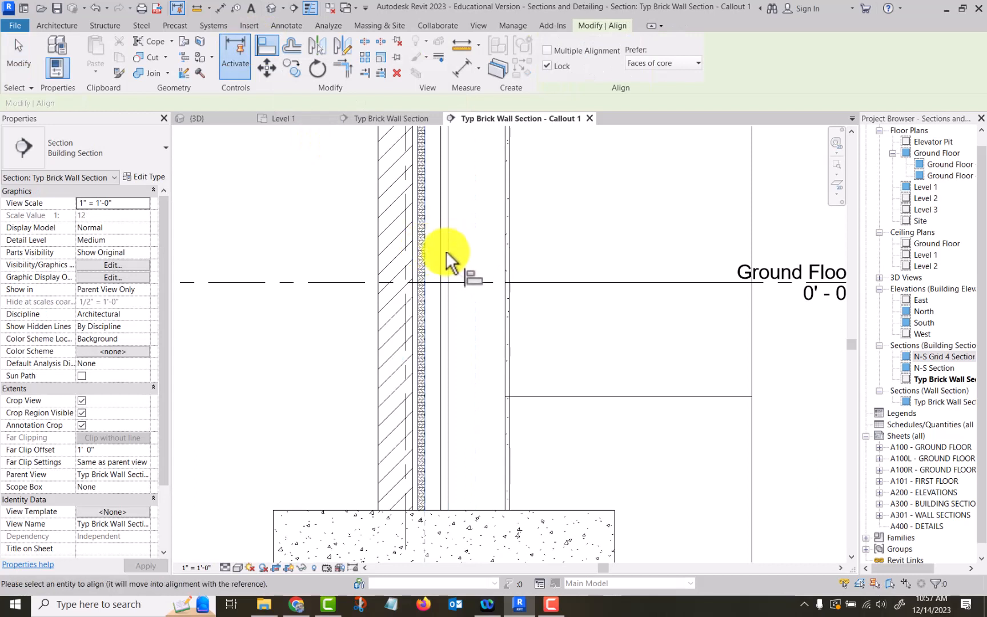
key("Escape")
key("Escape")
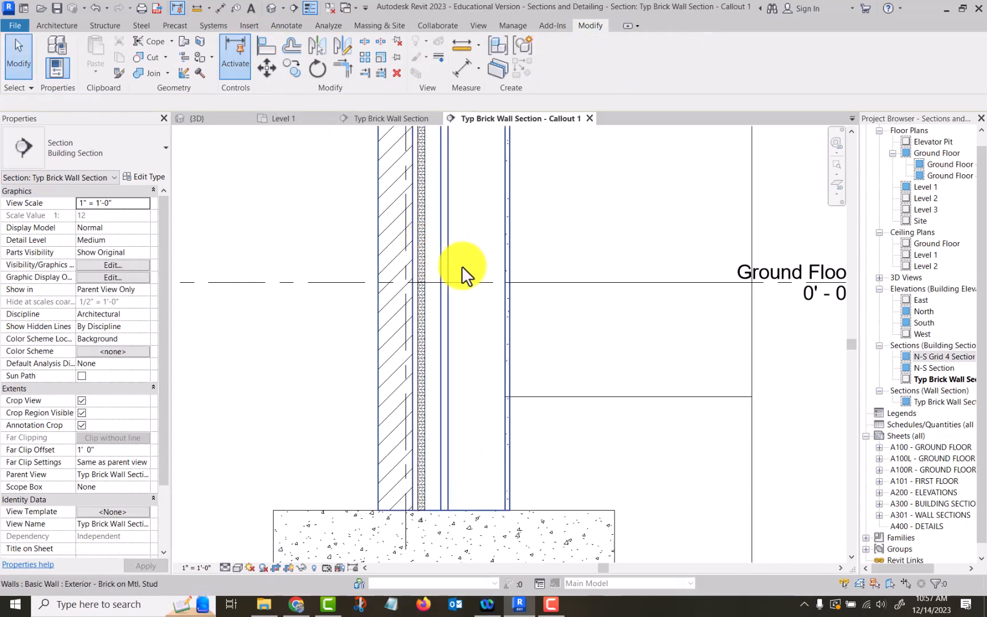
left_click(267, 45)
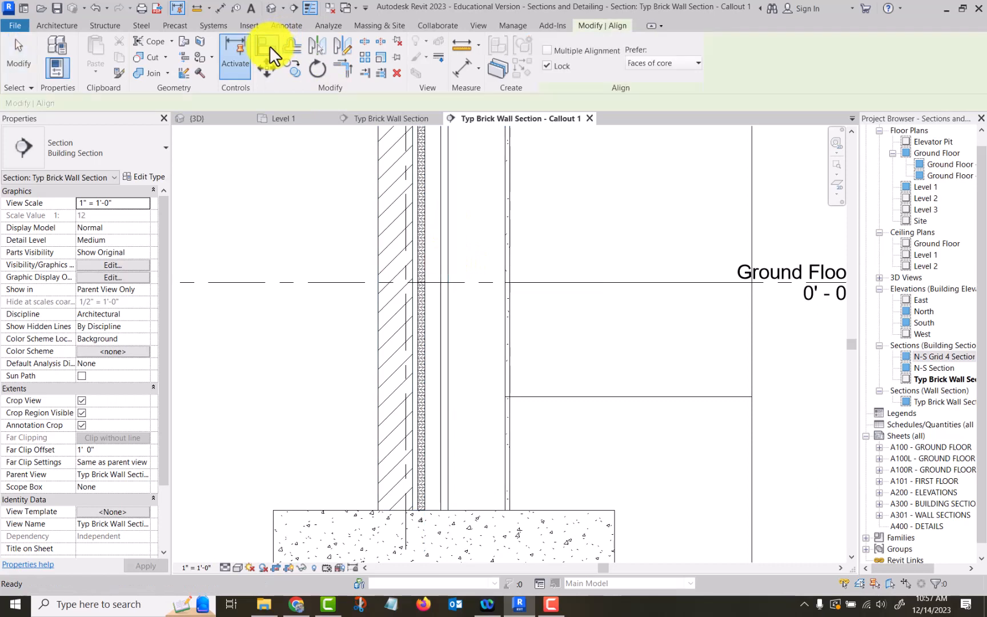
left_click(427, 186)
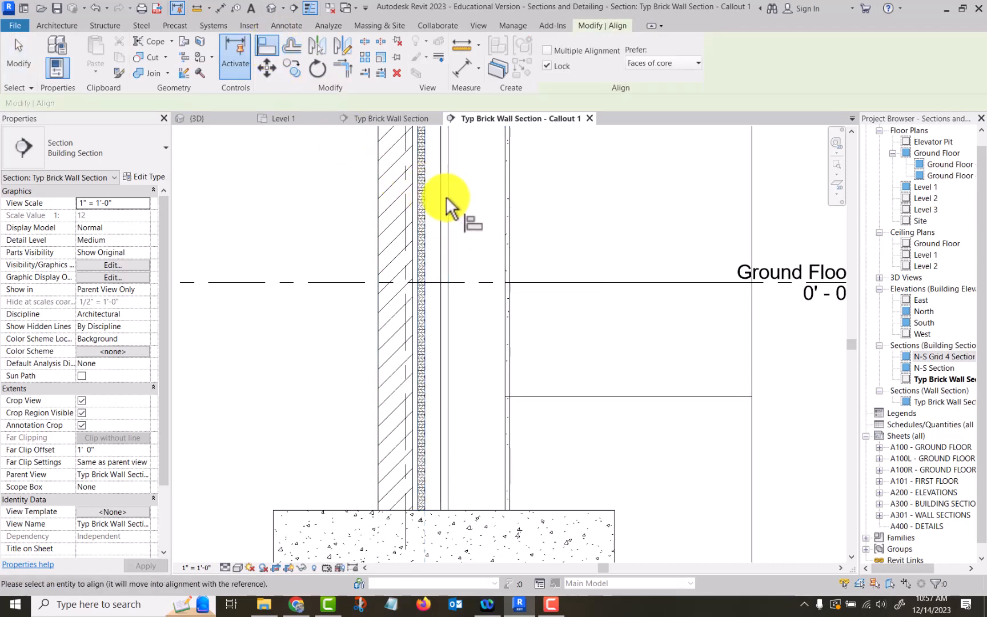
key("Escape")
key("Escape")
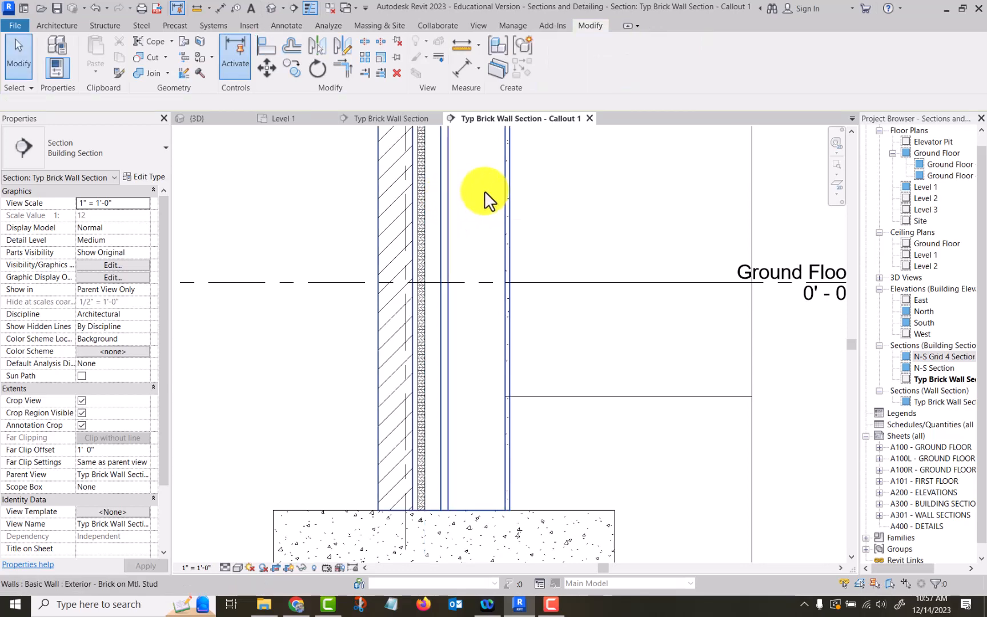
Step: Move the plywood component from the air gap into the wall's sheathing layer, flush with the exterior face of the stud layer
left_click(422, 224)
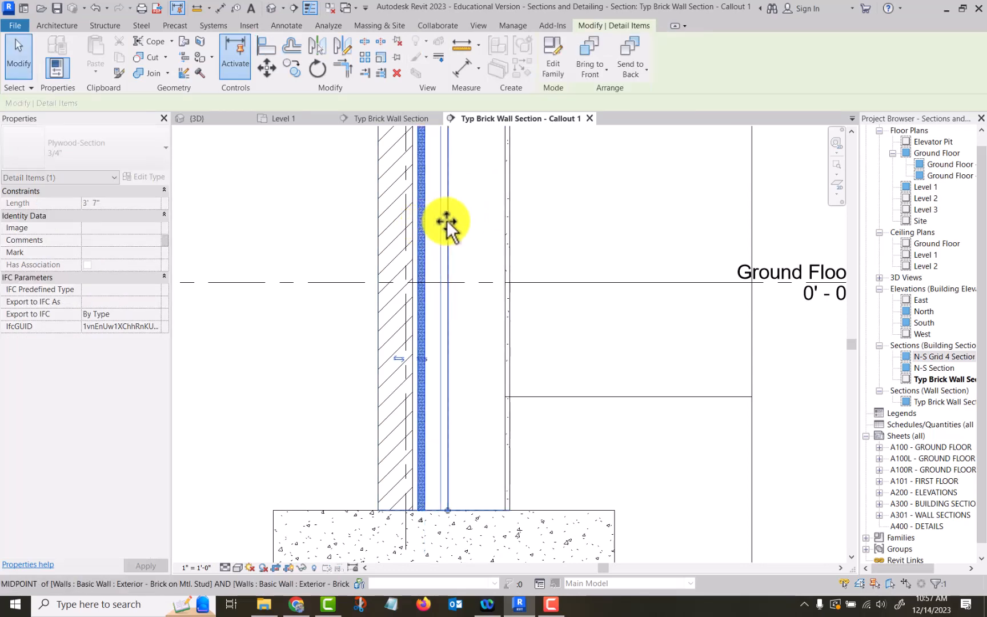
left_click_drag(447, 221, 448, 221)
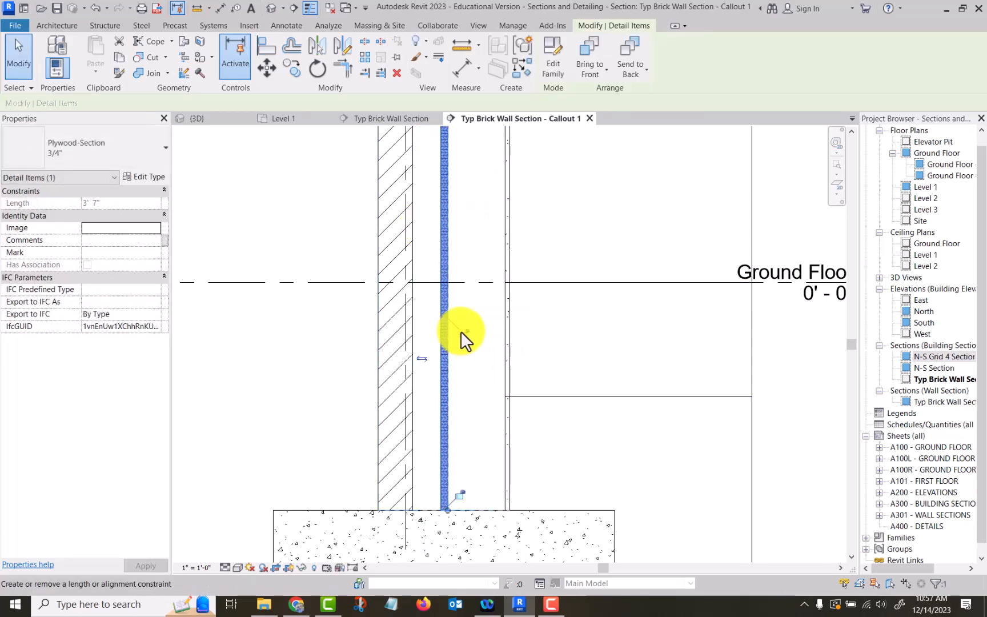
left_click(612, 179)
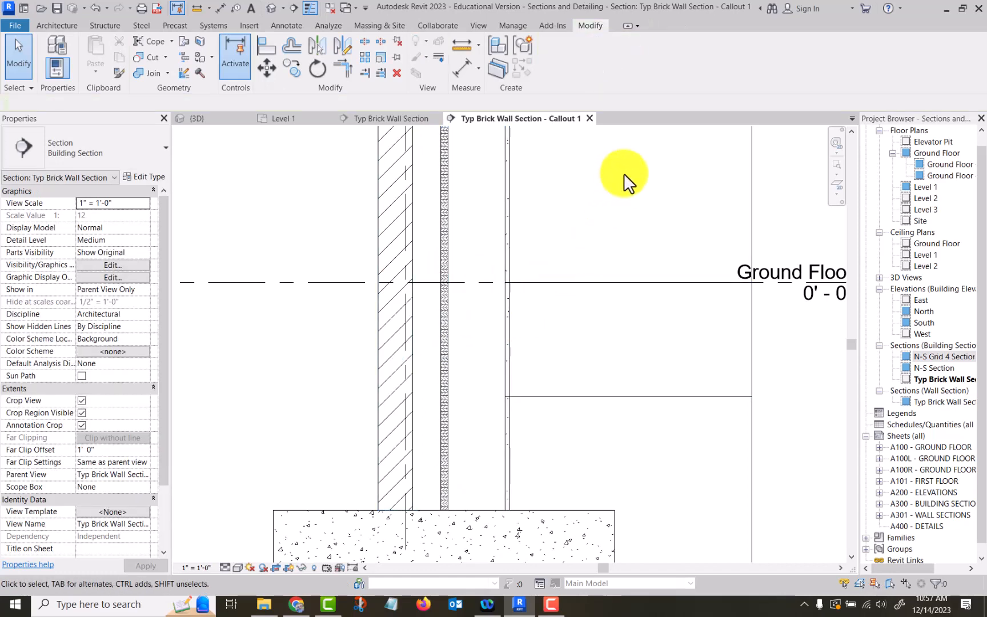
Step: Load the Channel Studs-Section, C Studs-Side and C Studs-Top detail components from Div 05-Metals, 054100-Structural Metal Studs Framing
scroll(624, 172, "down", 1)
mouse_move(641, 191)
middle_mouse_down()
mouse_move(628, 228)
mouse_move(604, 226)
middle_mouse_up()
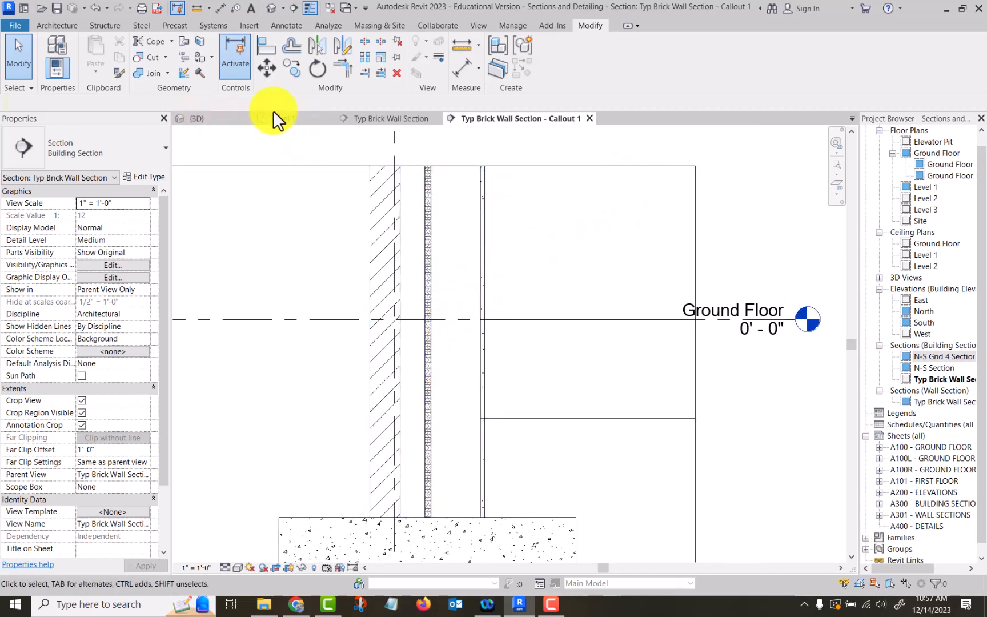
left_click(284, 24)
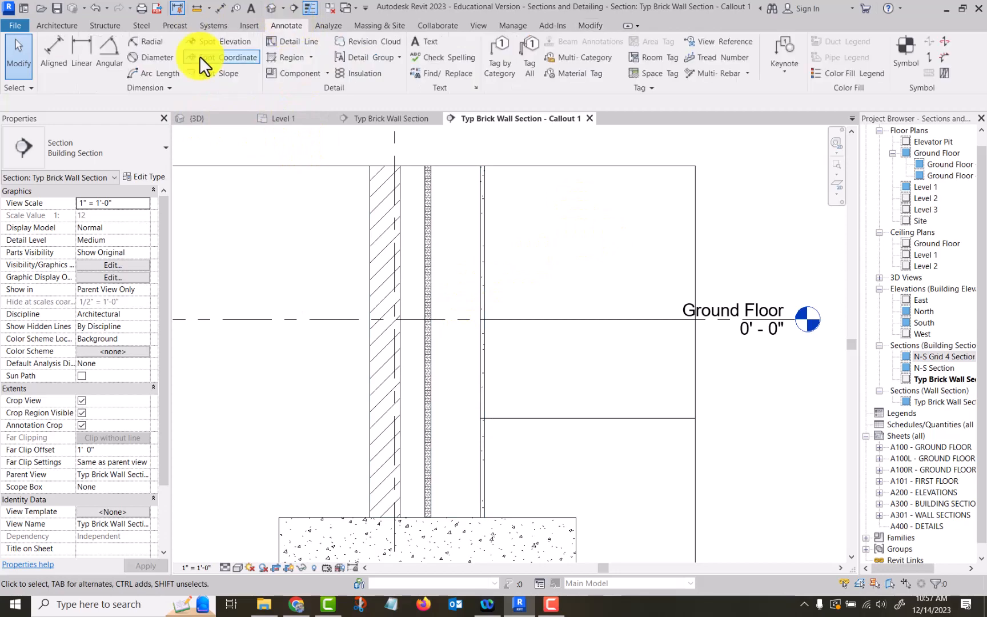
left_click(306, 73)
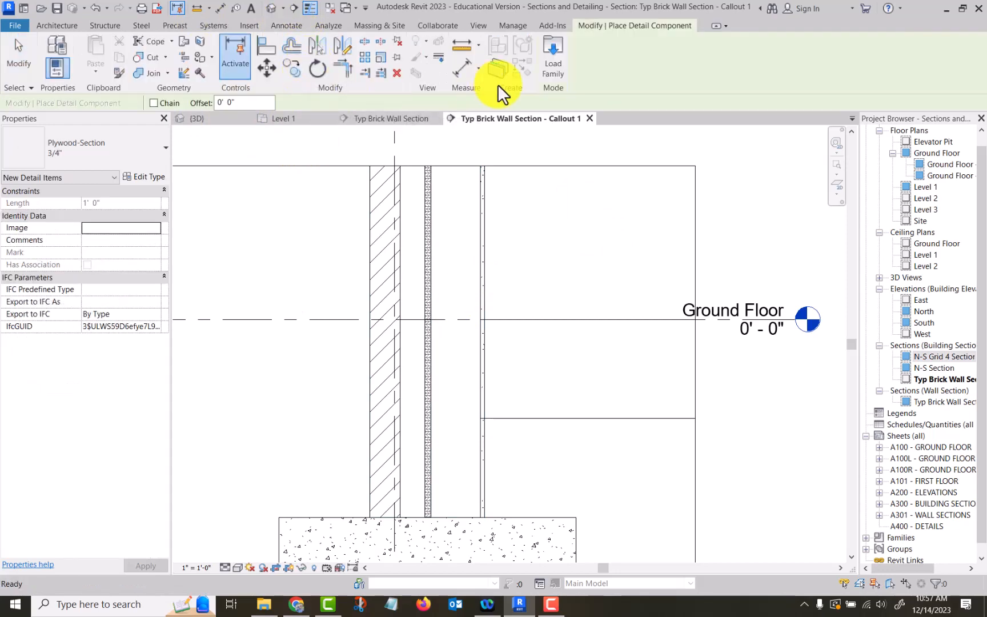
left_click(548, 55)
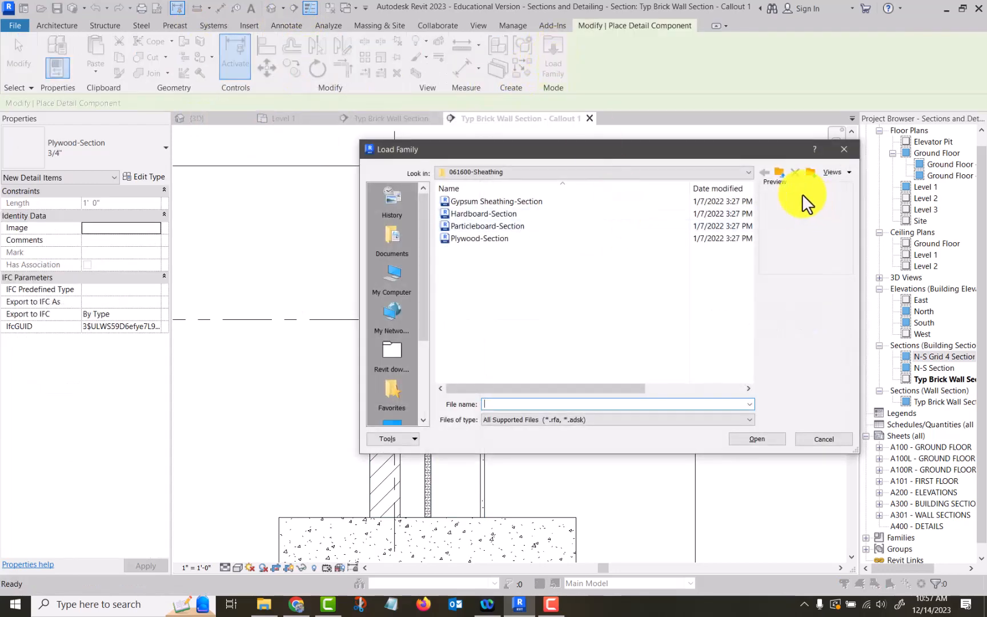
left_click(775, 172)
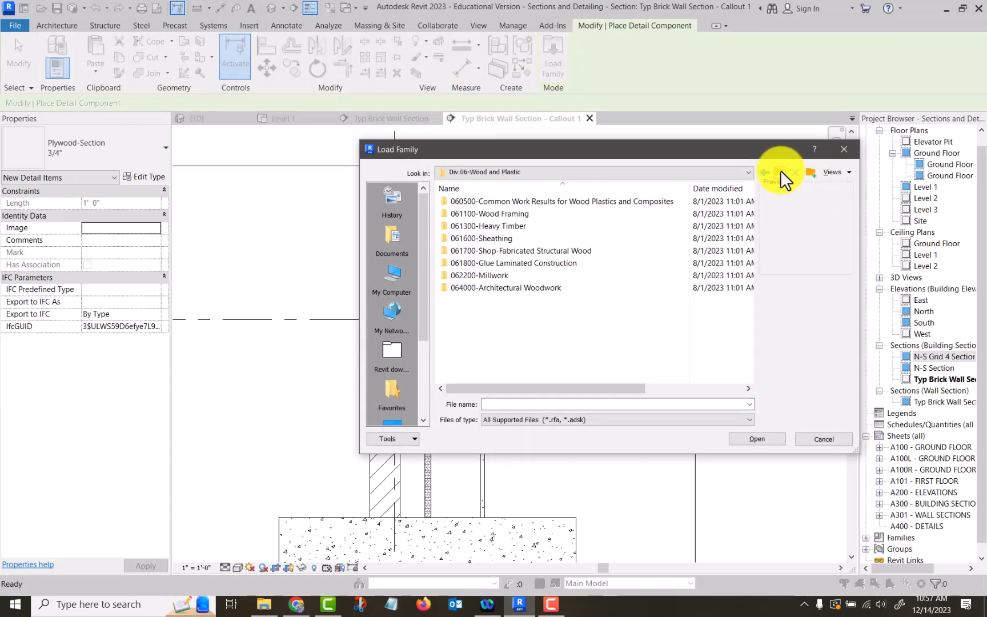
left_click(779, 170)
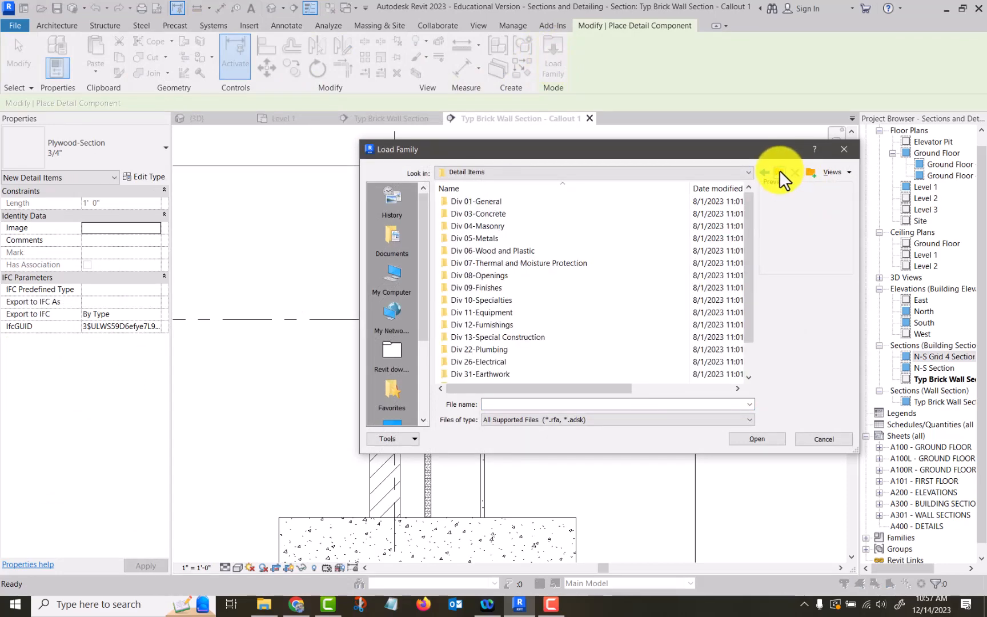
double_click(510, 237)
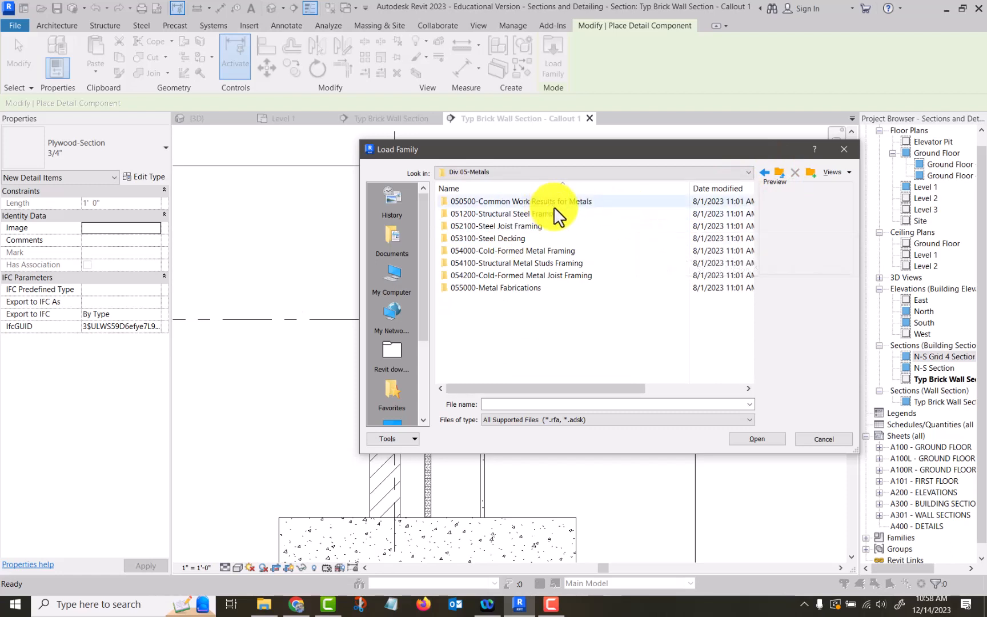
double_click(551, 263)
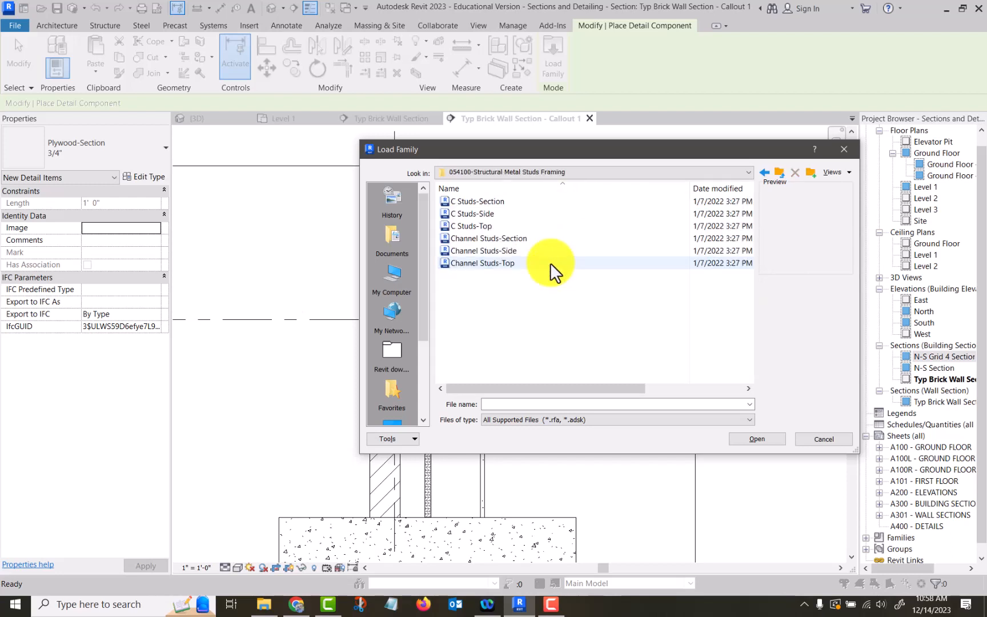
left_click(577, 243)
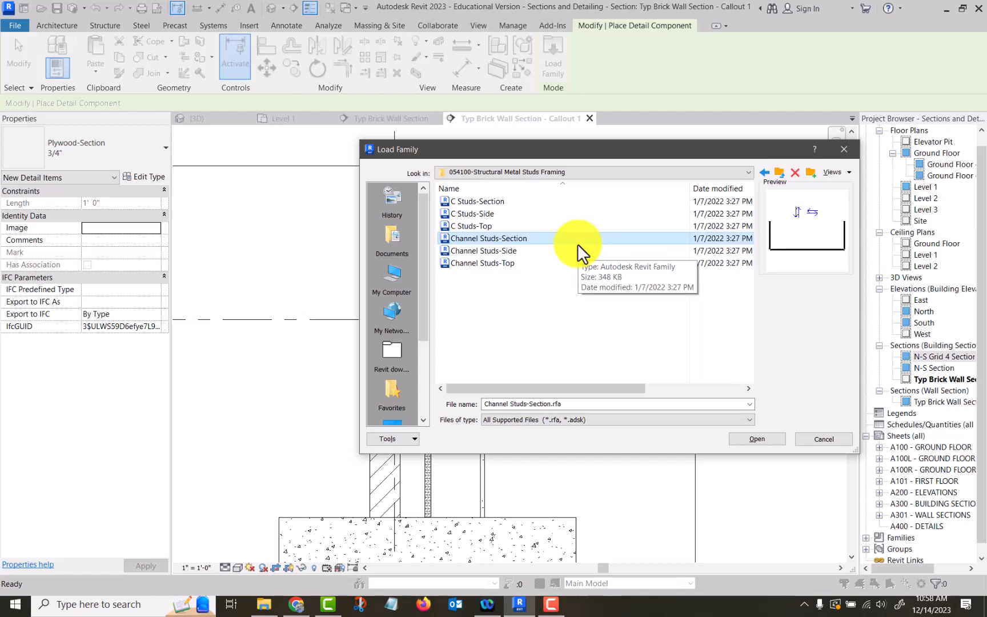
left_click(492, 216)
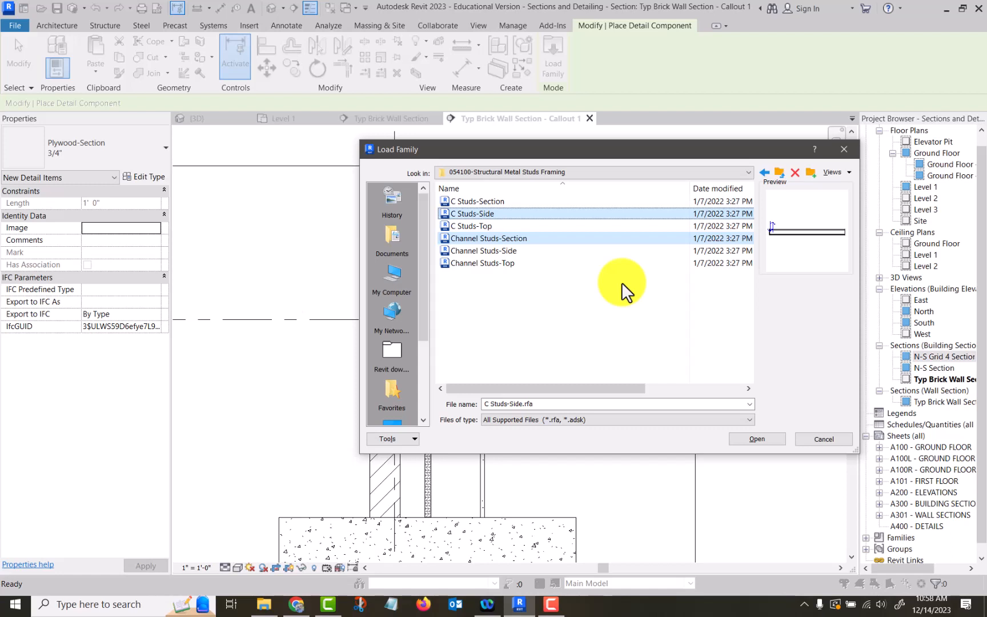
left_click(525, 229, "ctrl")
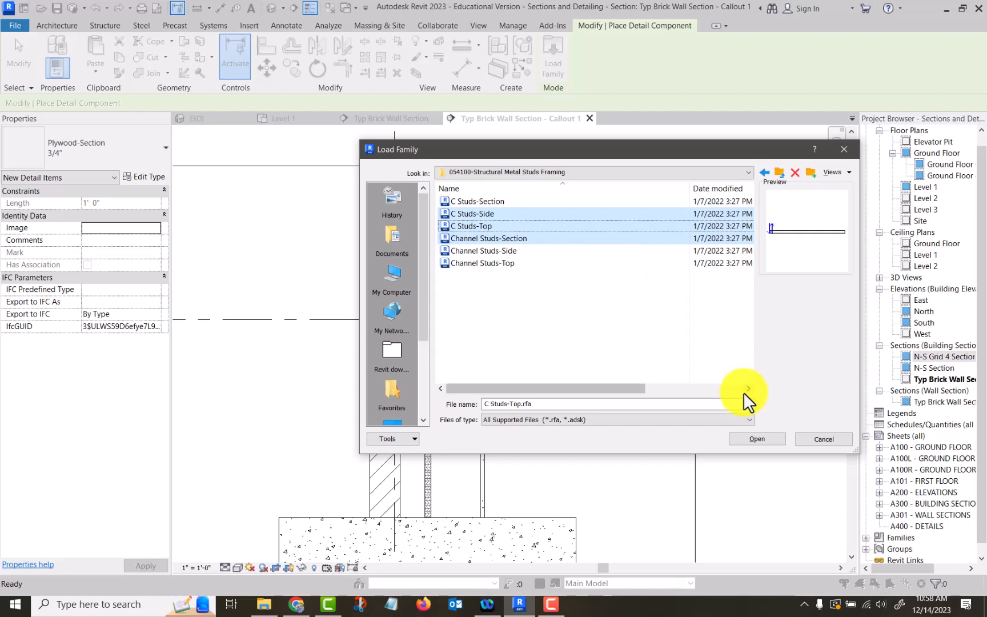
left_click(770, 437)
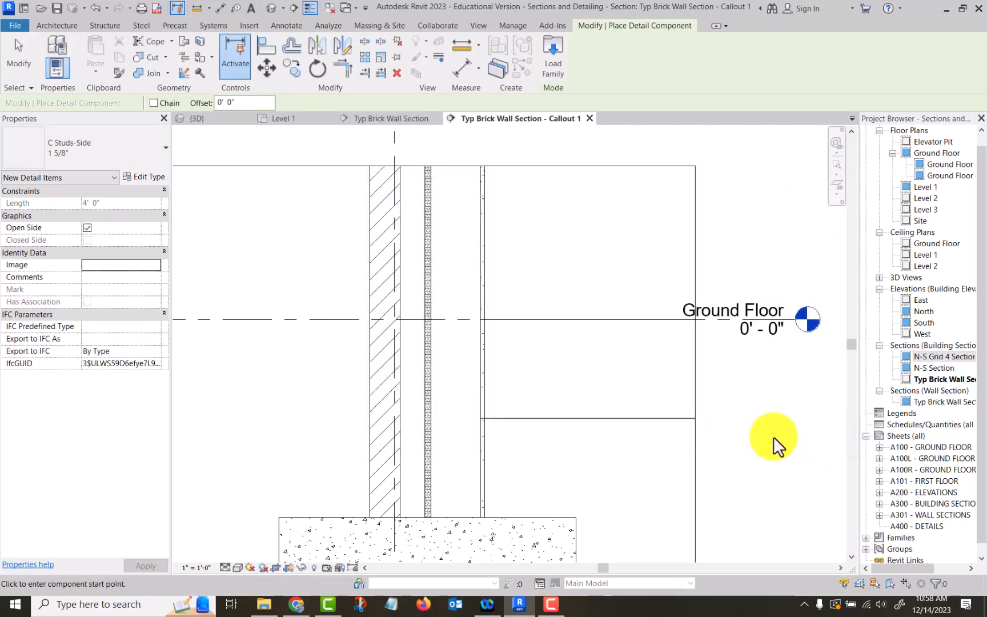
Step: Place a 6" Channel Studs-Section component, open side up, just above the footing on the interior side of the wall
left_click(140, 141)
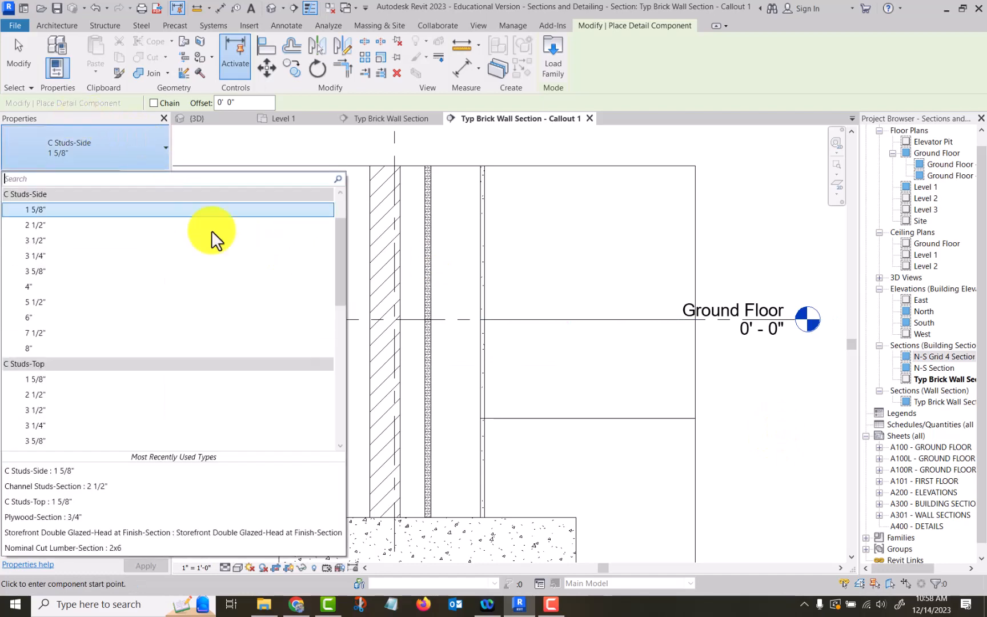
scroll(249, 277, "down", 2)
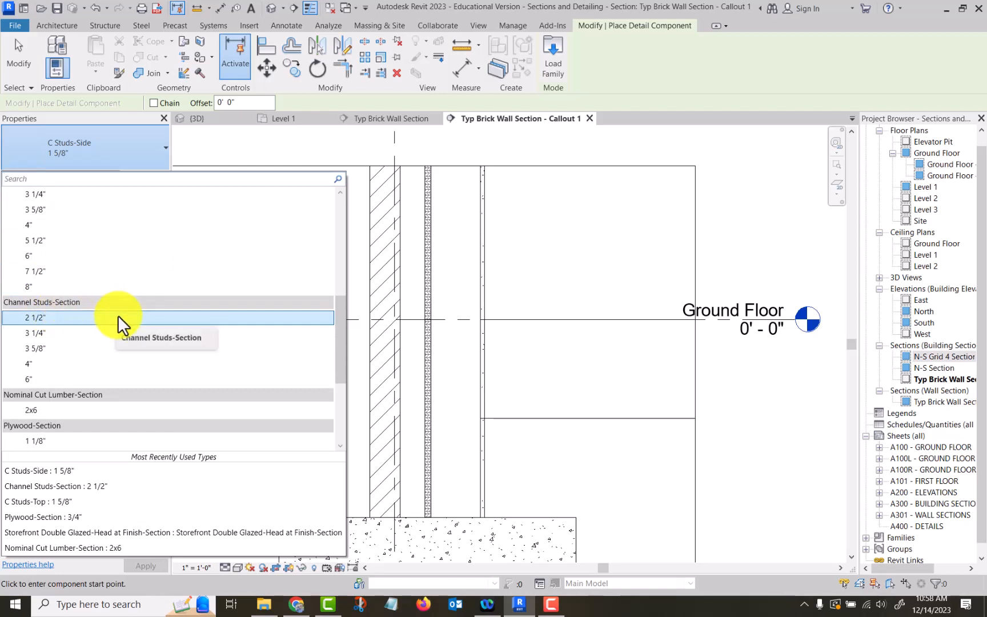
left_click(39, 378)
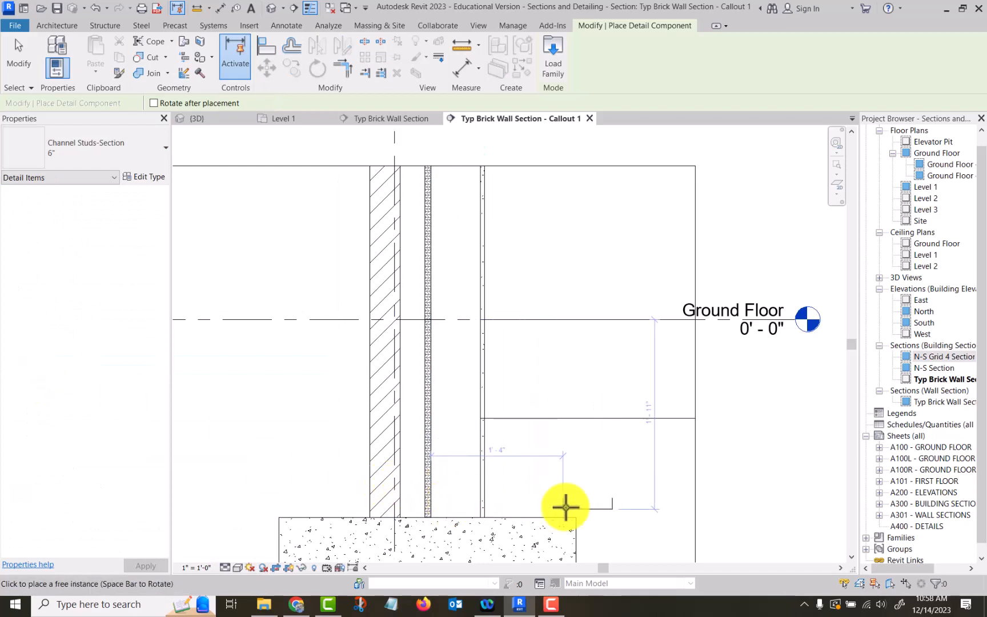
scroll(559, 486, "up", 2)
middle_click_drag(560, 486, 556, 359)
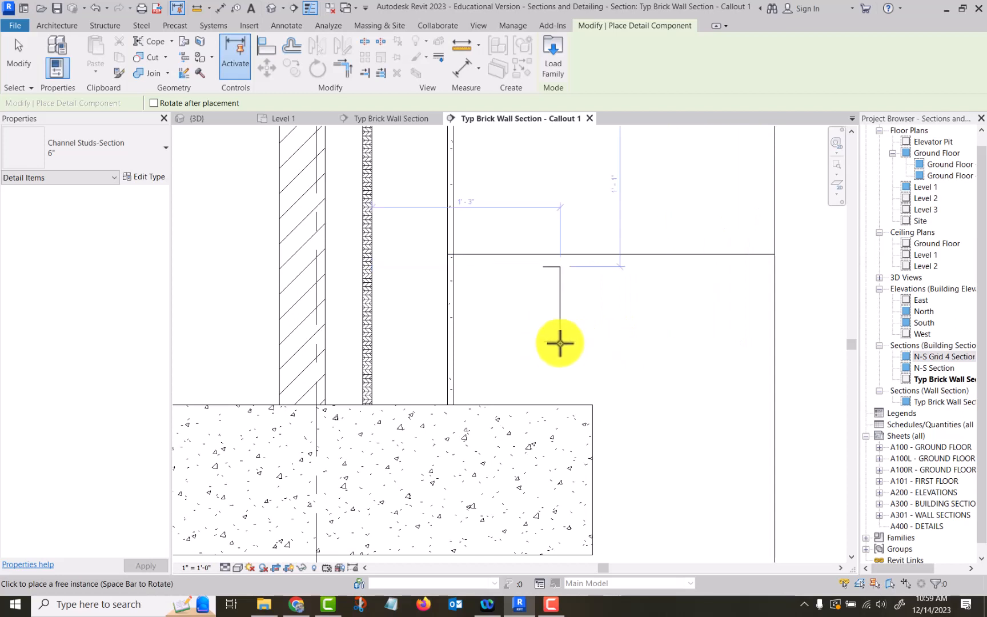
key("space")
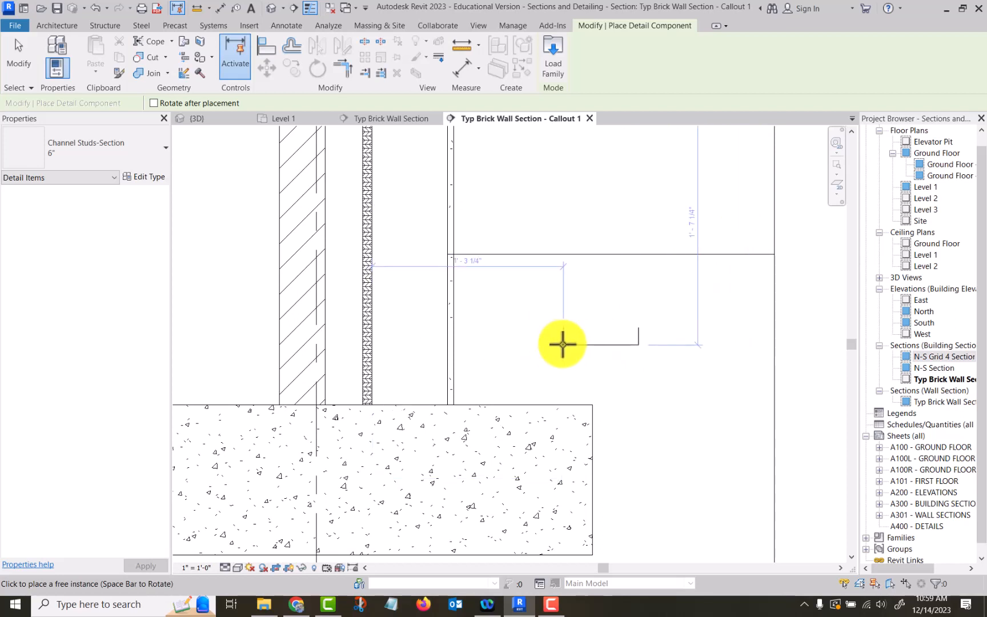
left_click(501, 367)
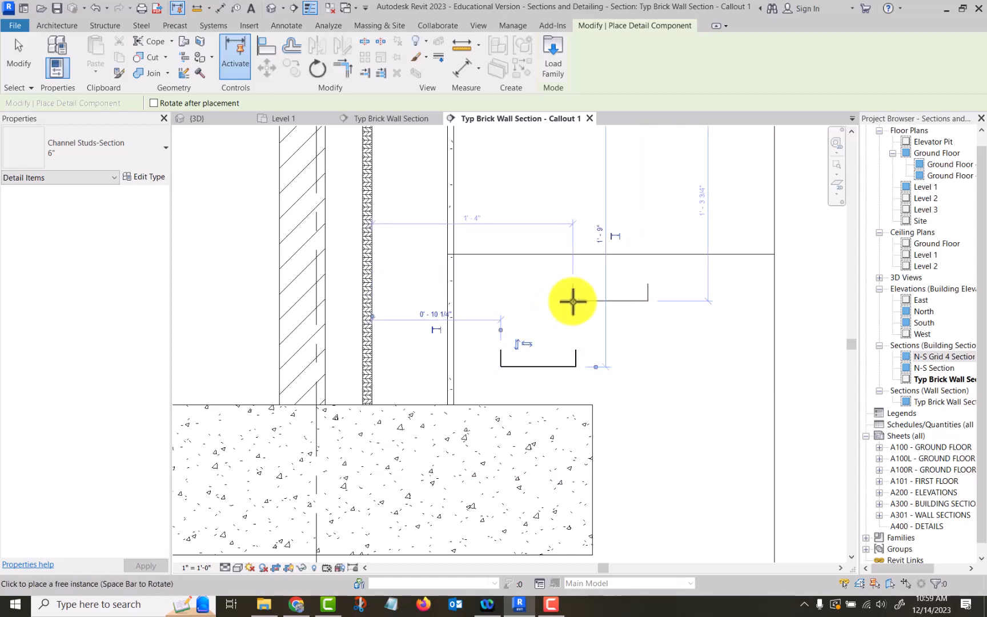
right_click(574, 301)
left_click(628, 313)
right_click(616, 314)
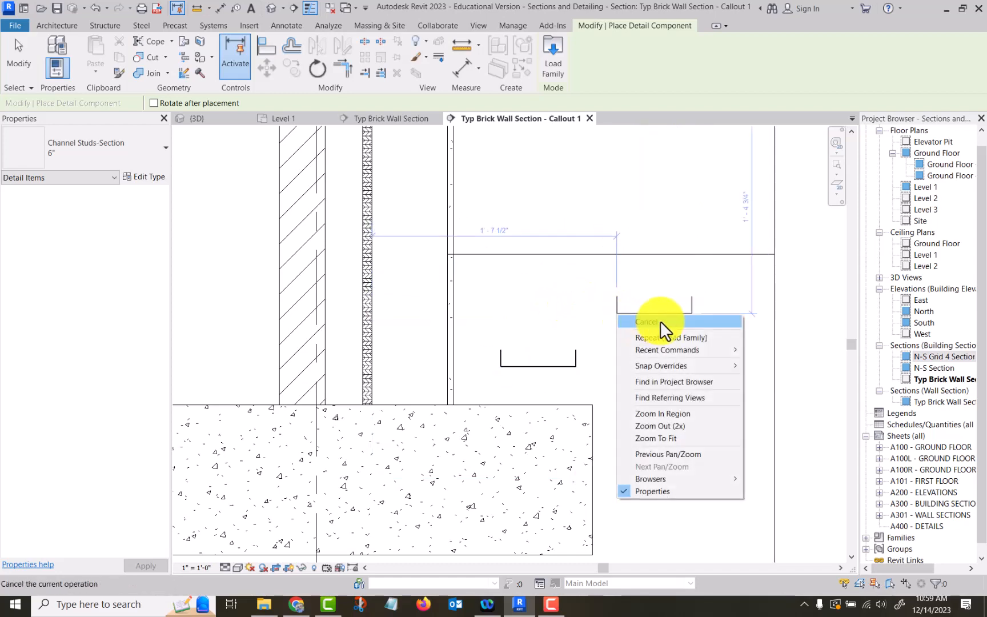
left_click(656, 320)
Step: Move the channel stud component onto the top of the footing, between the plywood sheathing and the interior wall finish
left_click(524, 362)
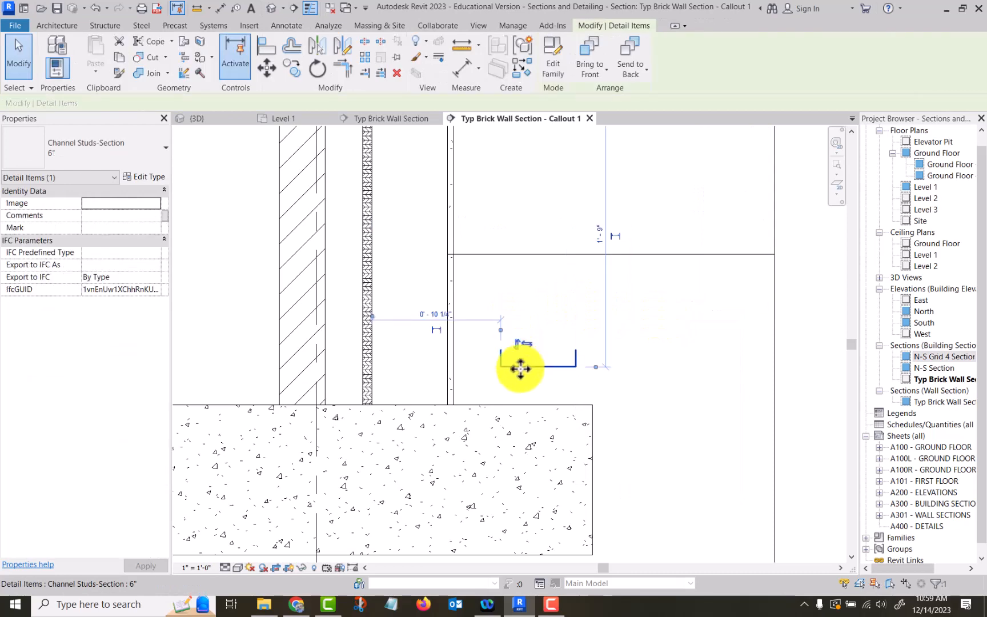
left_click_drag(525, 364, 397, 396)
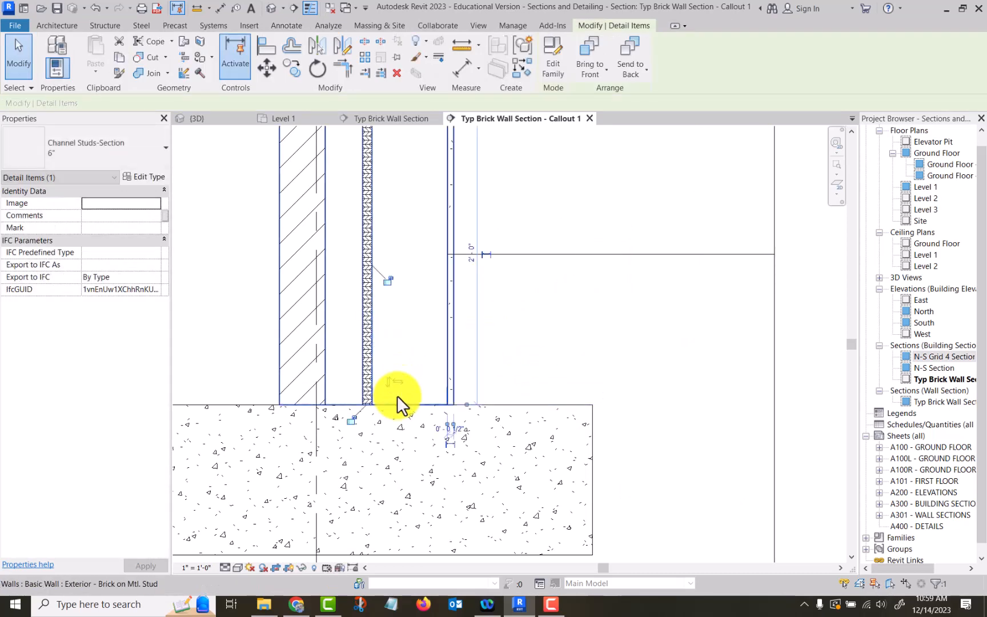
Step: Lock the alignment constraint between the channel stud component and the plywood sheathing at the top of the footing
left_click(348, 419)
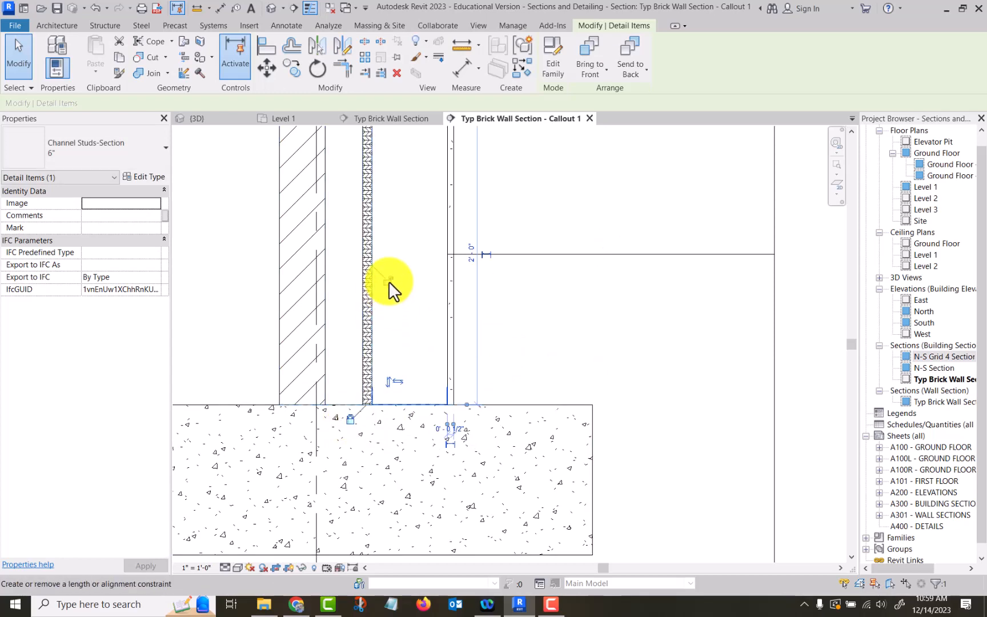
left_click(627, 315)
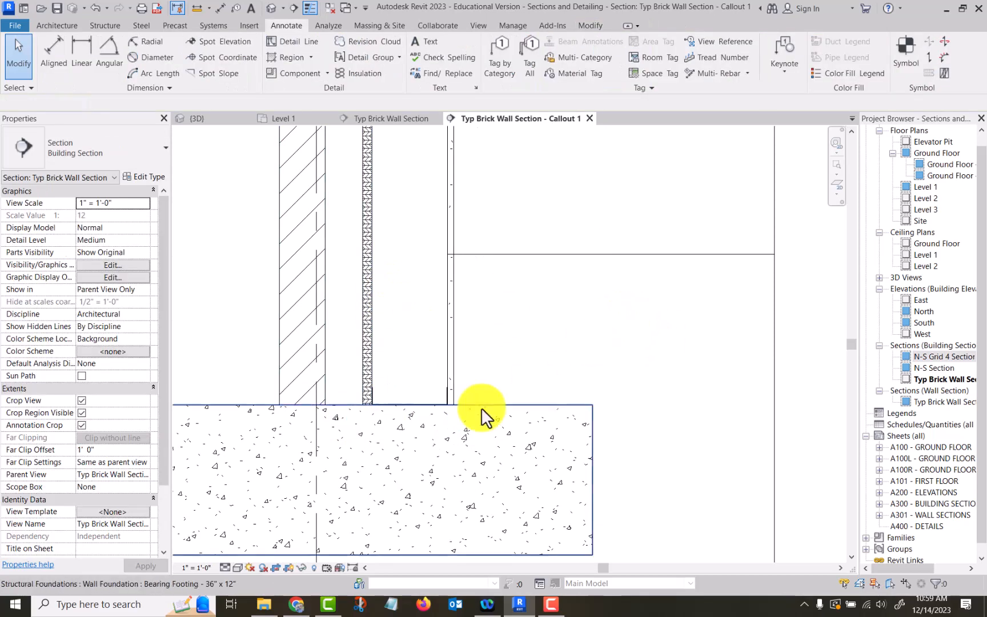
scroll(409, 418, "up", 4)
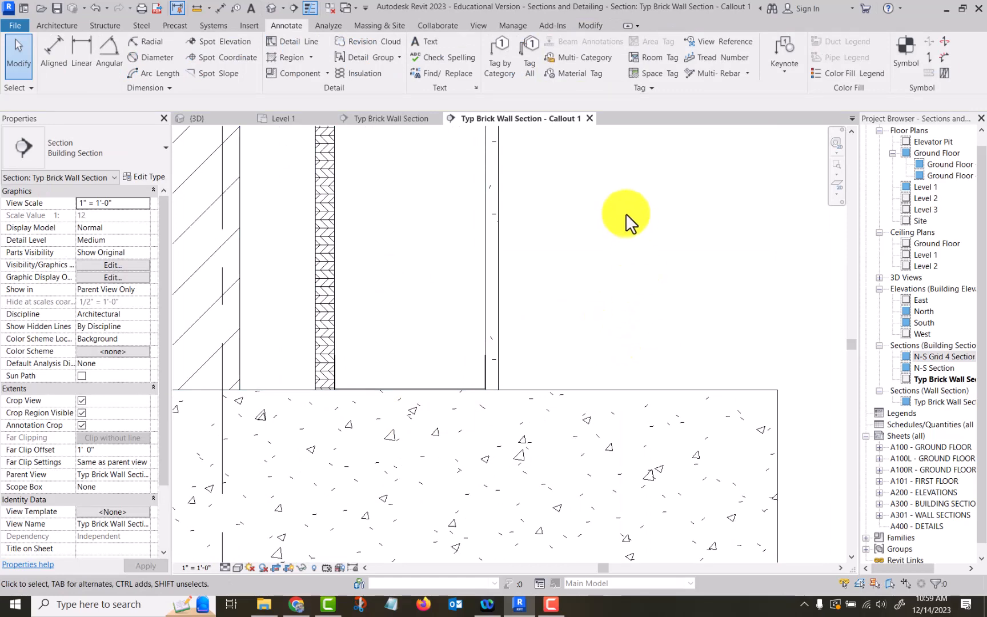
scroll(626, 213, "down", 3)
mouse_move(648, 258)
middle_mouse_down()
mouse_move(679, 306)
mouse_move(578, 385)
mouse_move(585, 392)
middle_mouse_up()
scroll(688, 282, "down", 3)
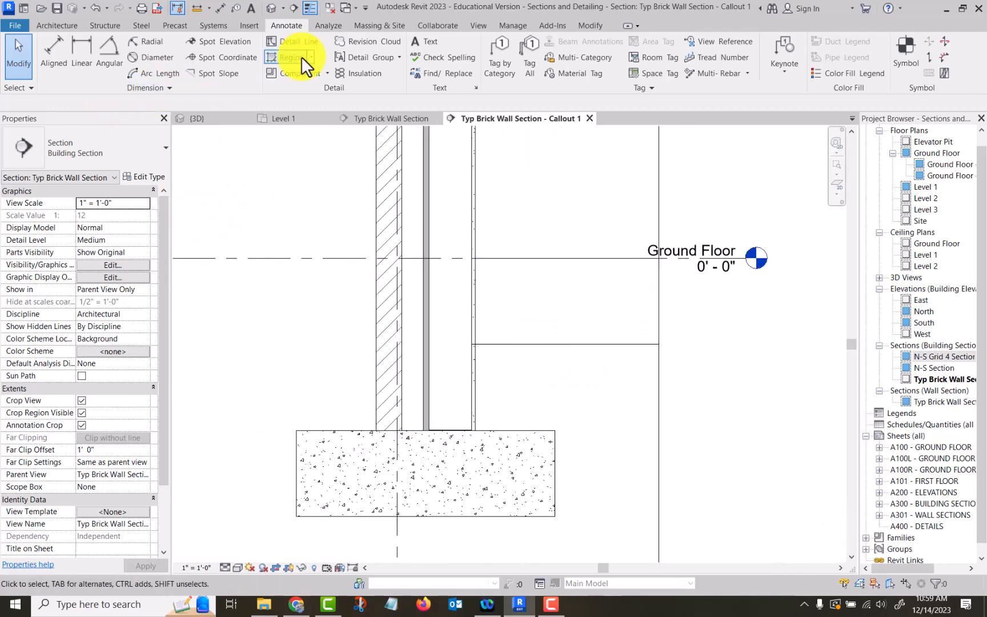
left_click(299, 73)
left_click(80, 151)
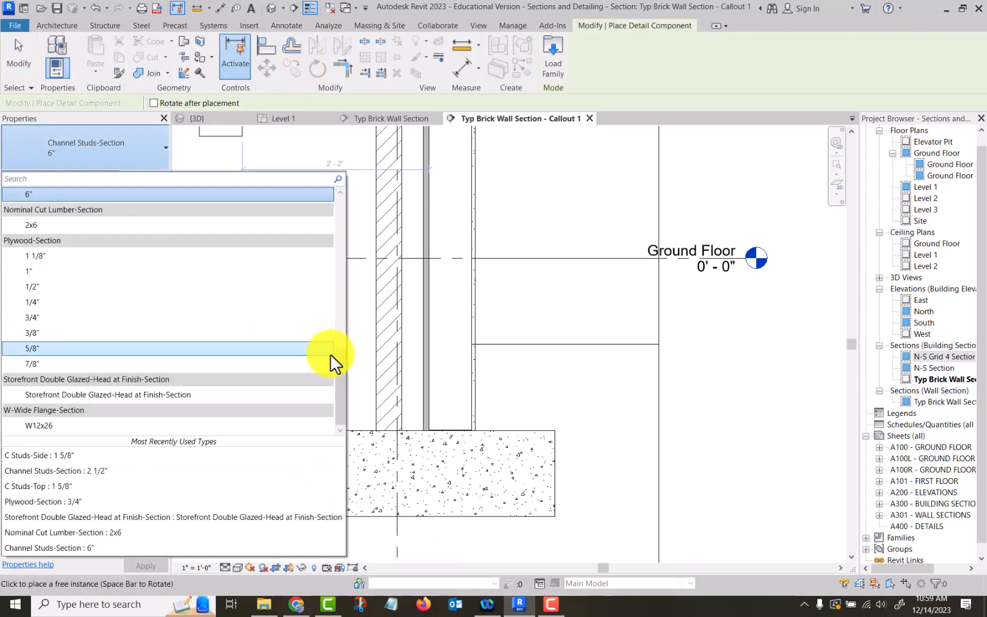
left_click_drag(341, 373, 353, 289)
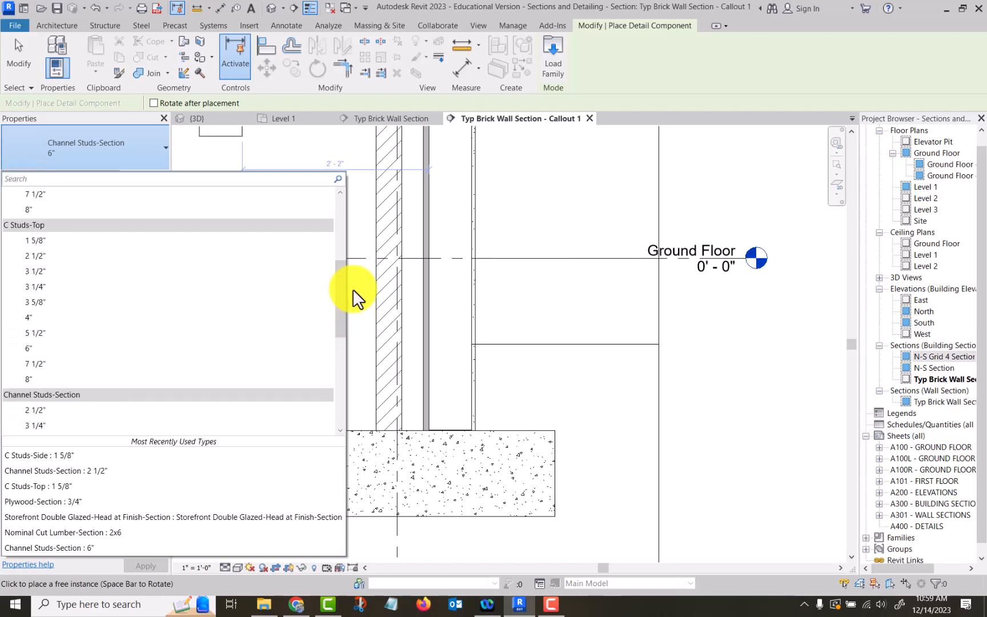
left_click(85, 349)
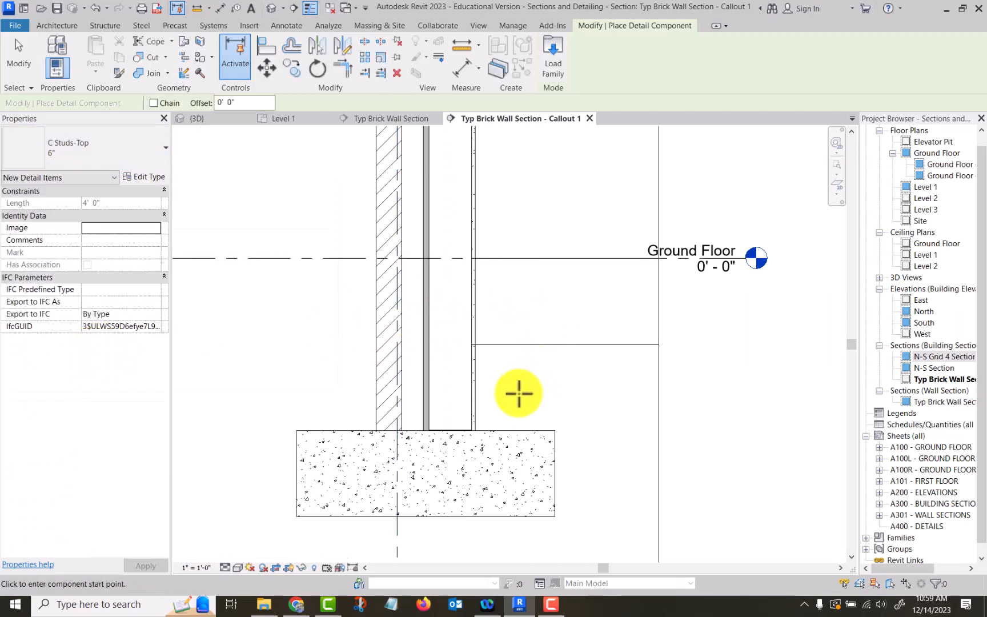
left_click(519, 430)
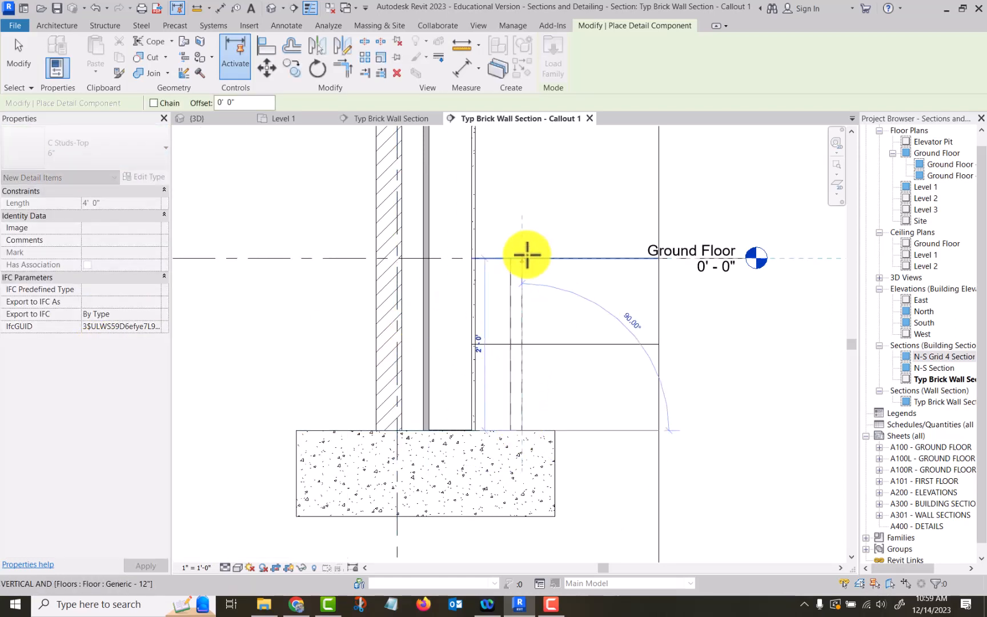
key("Escape")
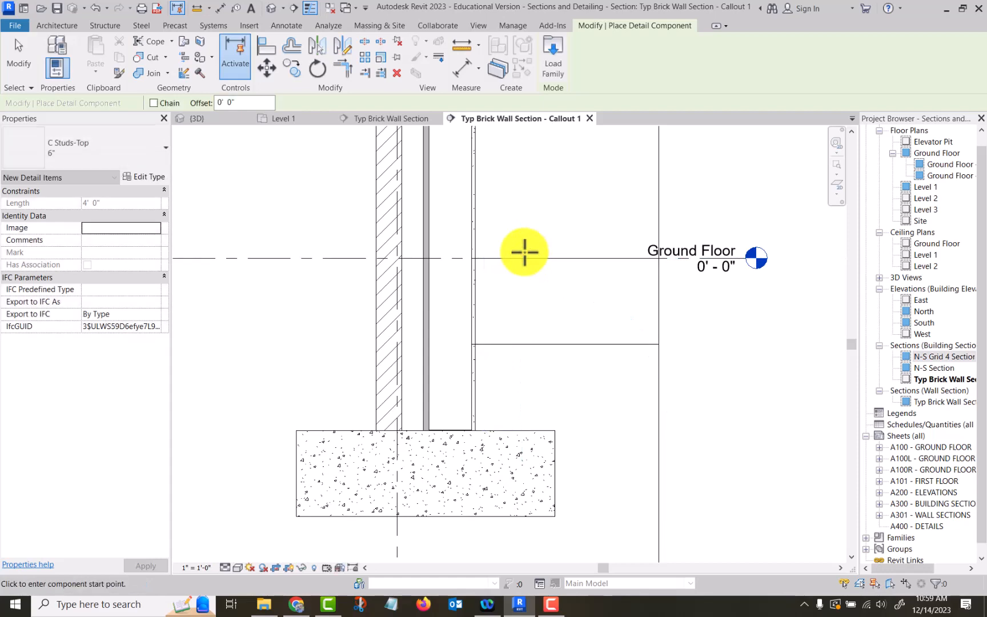
Step: Place a 6" C Studs-Side component vertically along the interior edge of the stud layer, from the footing to the callout's upper boundary
left_click(130, 152)
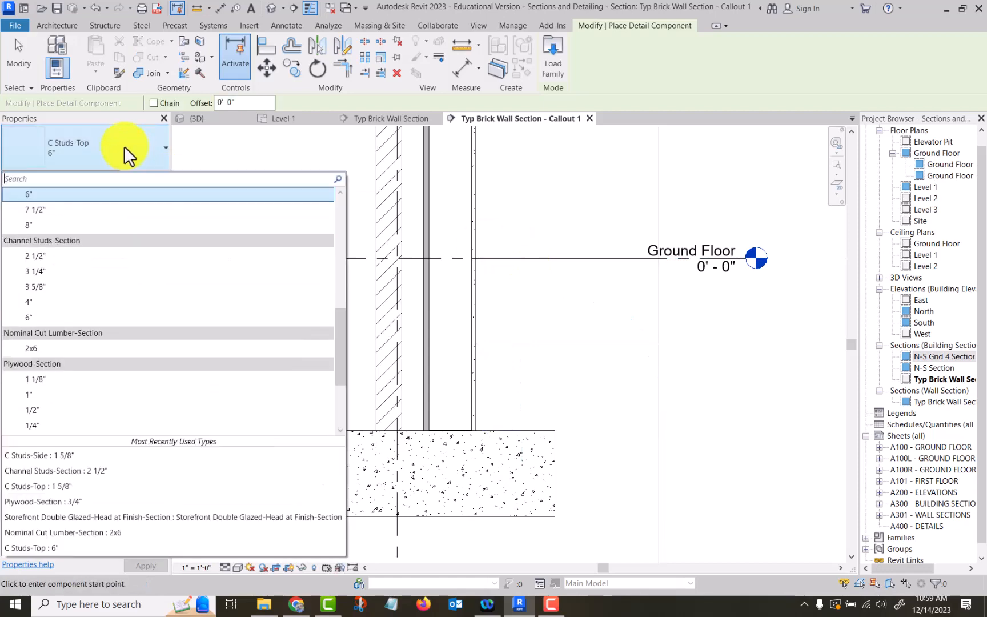
scroll(154, 264, "down", 5)
scroll(154, 264, "up", 4)
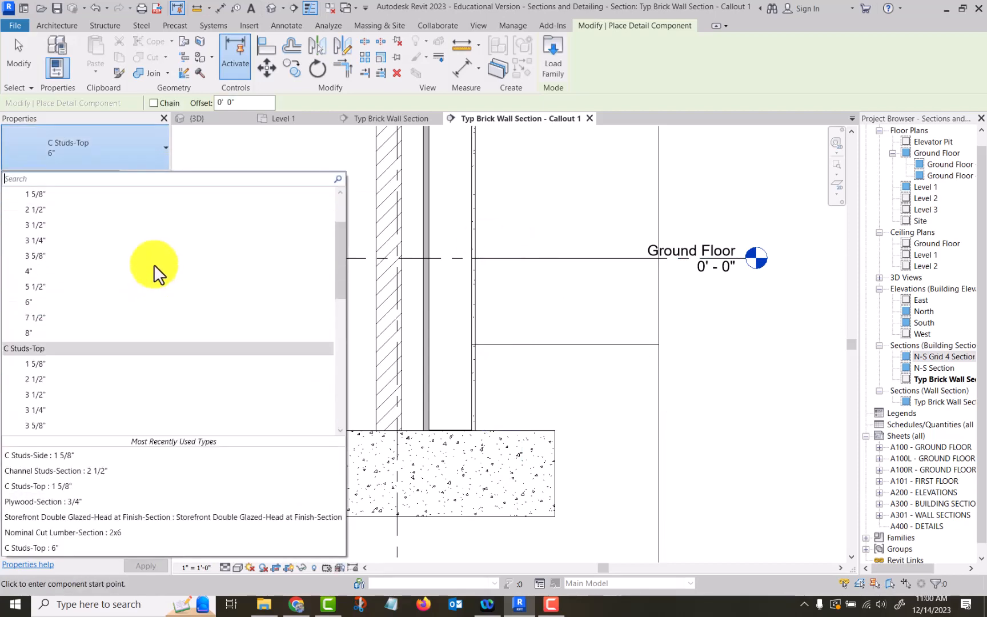
left_click(73, 380)
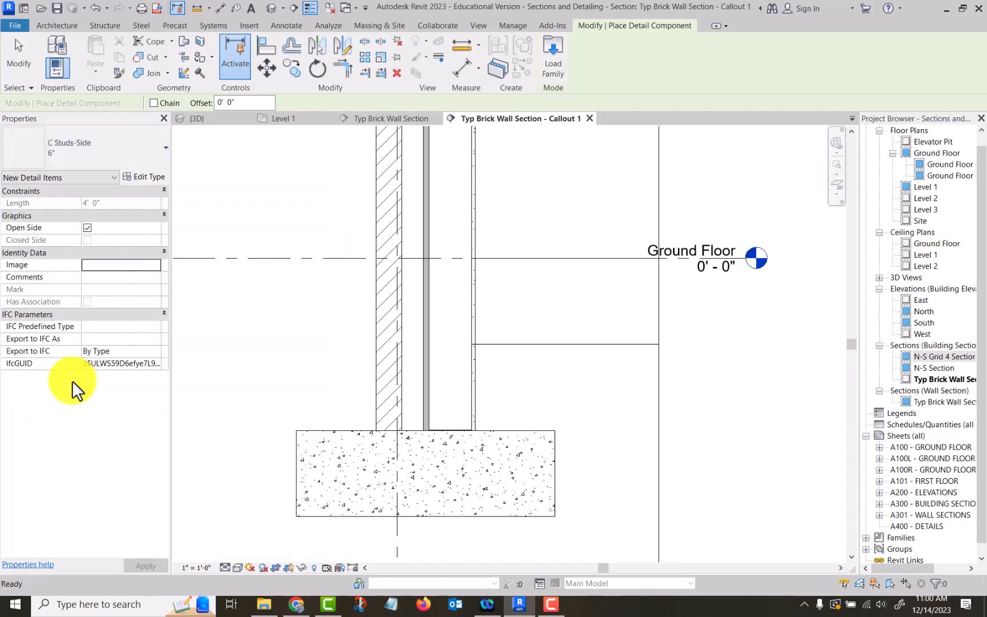
left_click(469, 423)
scroll(461, 316, "down", 3)
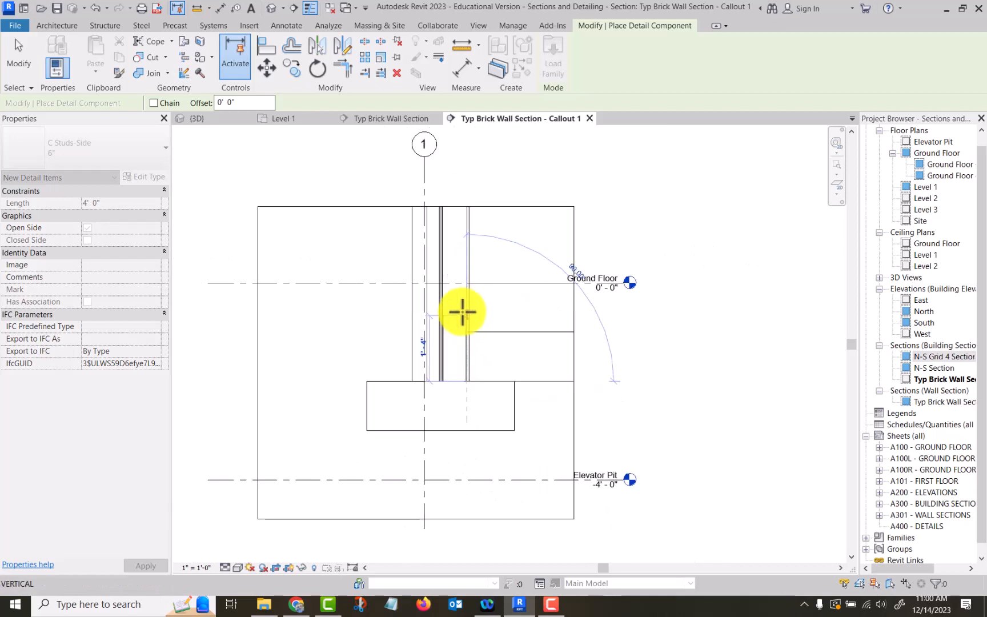
left_click(466, 204)
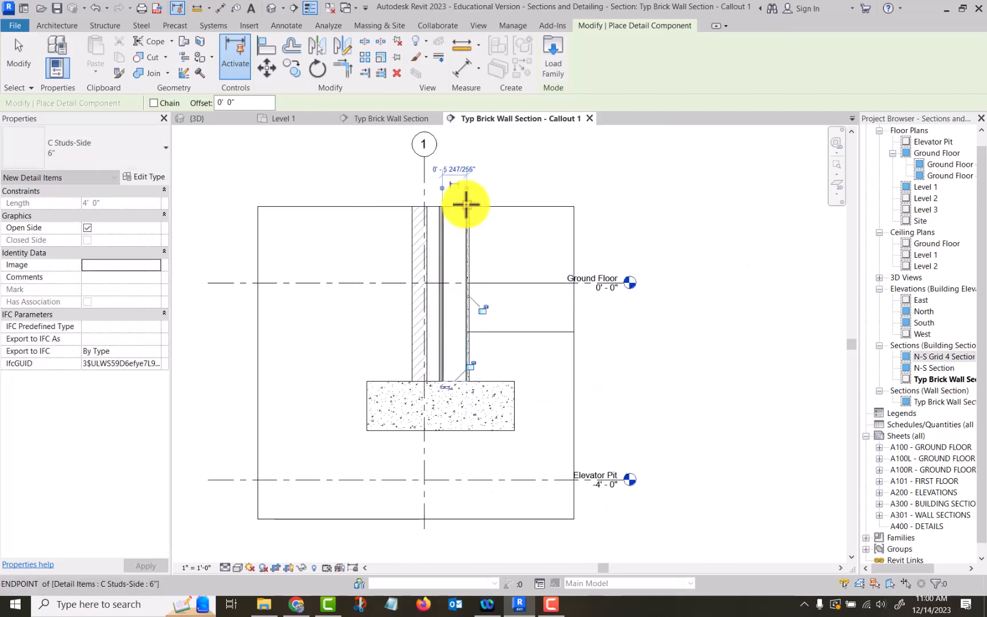
Step: Lock both alignment constraints of the C Studs-Side component and finish placing detail components
left_click(482, 308)
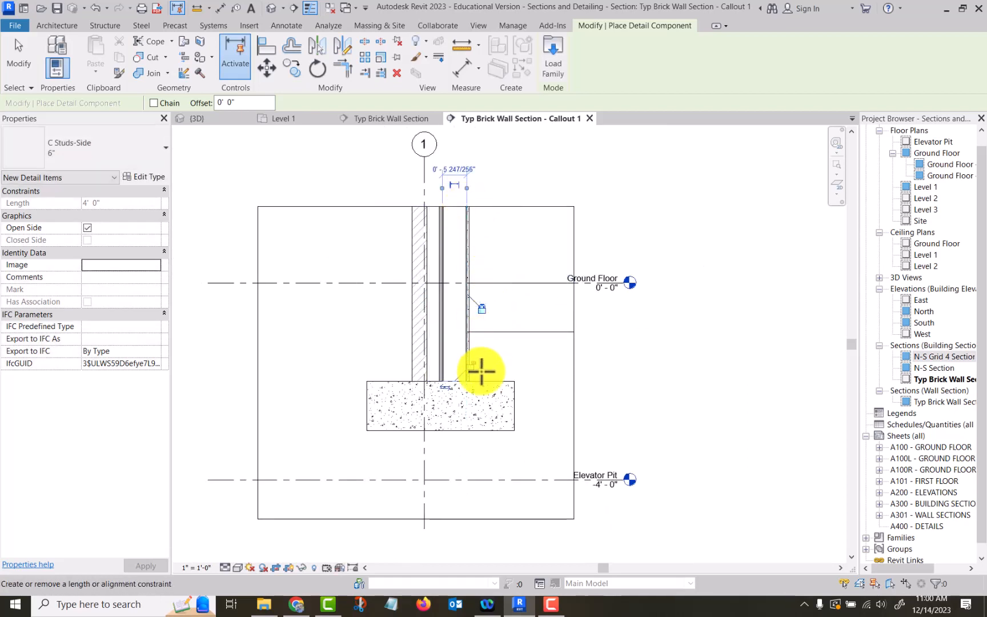
left_click(471, 364)
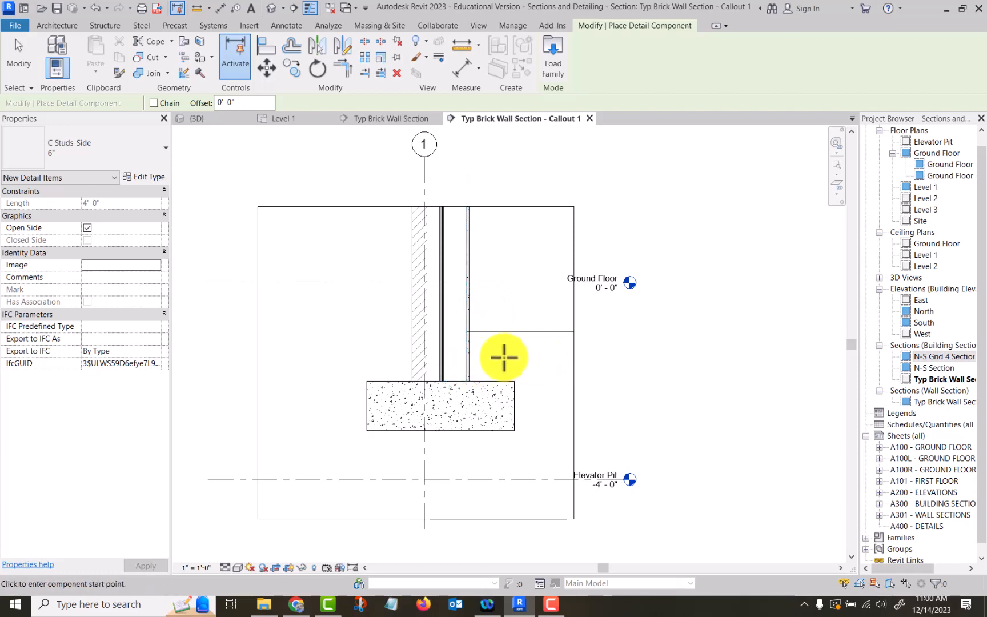
scroll(497, 355, "up", 3)
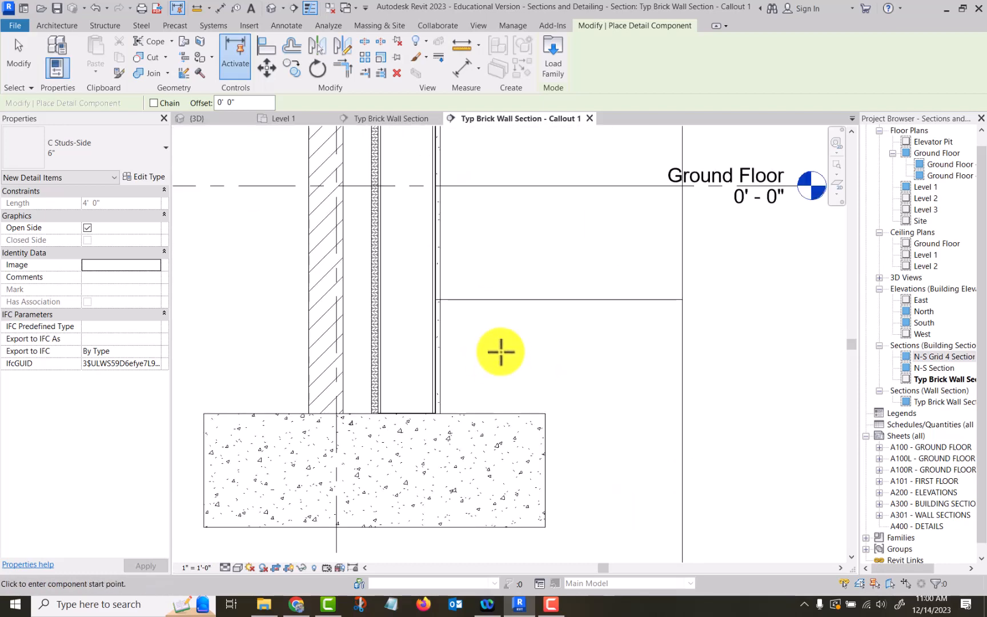
scroll(502, 348, "down", 2)
middle_click_drag(506, 342, 539, 429)
key("Escape")
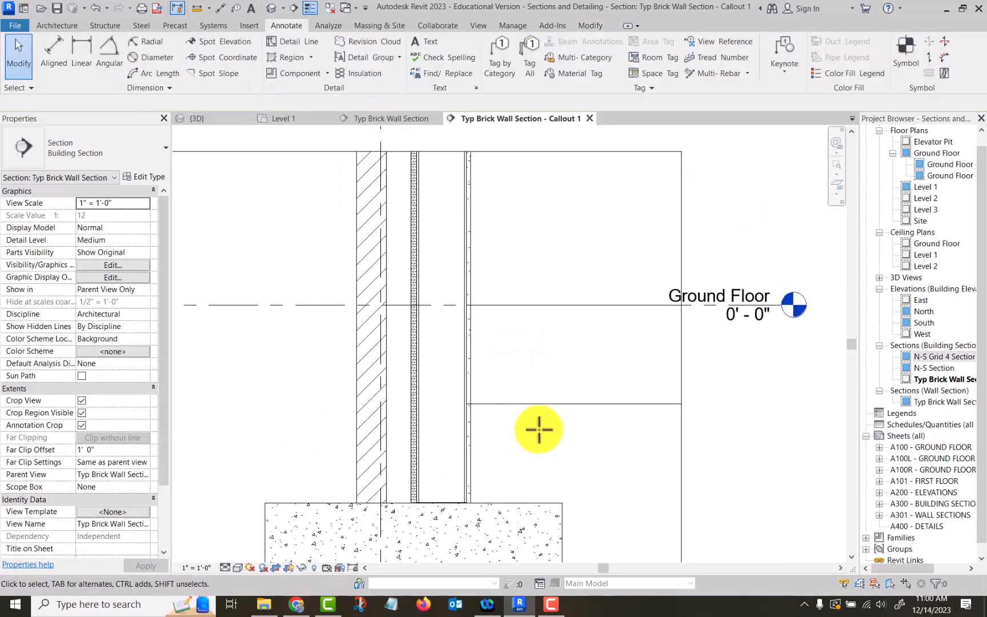
Step: Turn off Thin Lines to examine the callout's real line weights, and turn it back on
left_click(310, 9)
scroll(528, 440, "up", 2)
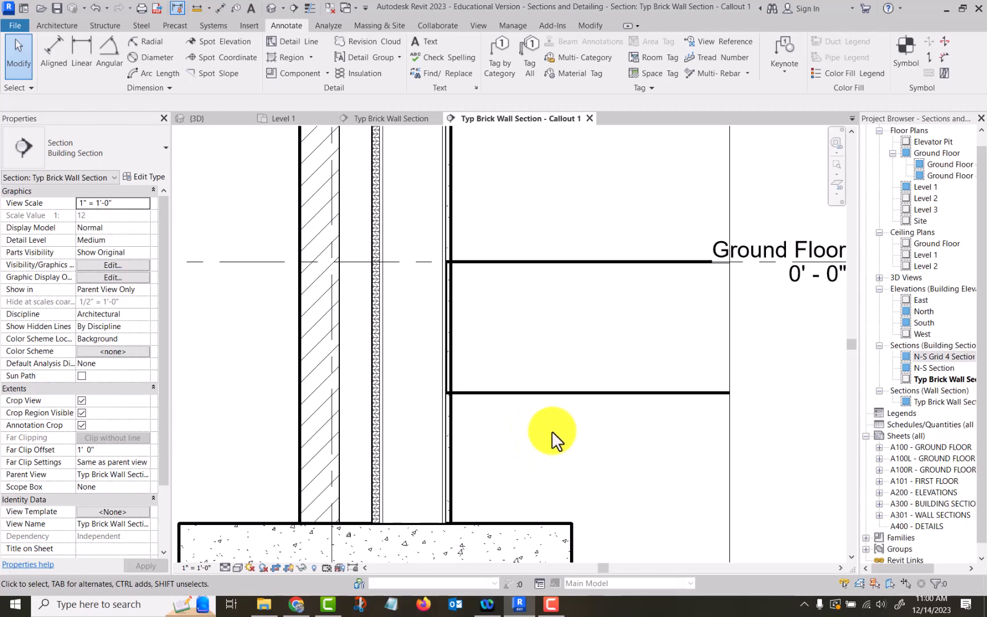
scroll(547, 431, "down", 2)
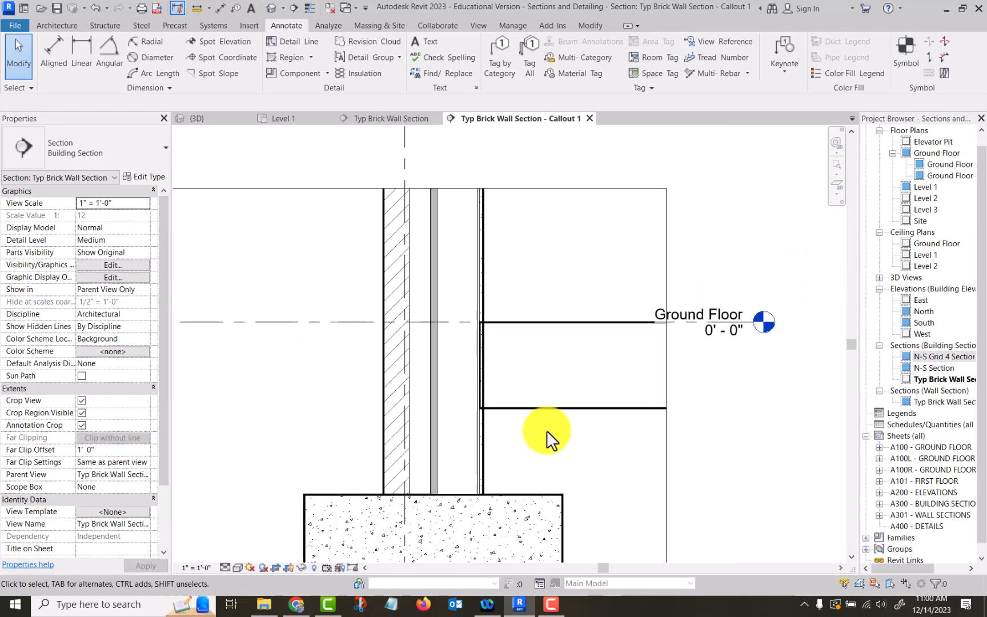
left_click(310, 8)
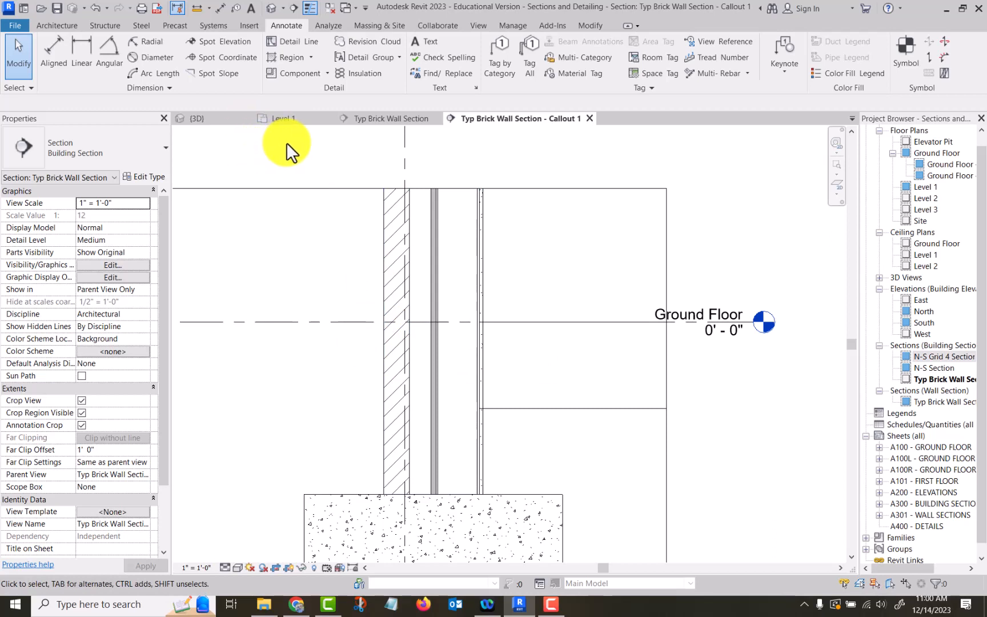
Step: Place a Brick repeating detail along the exterior face of the brick layer, from the footing to the callout's upper boundary
left_click(324, 73)
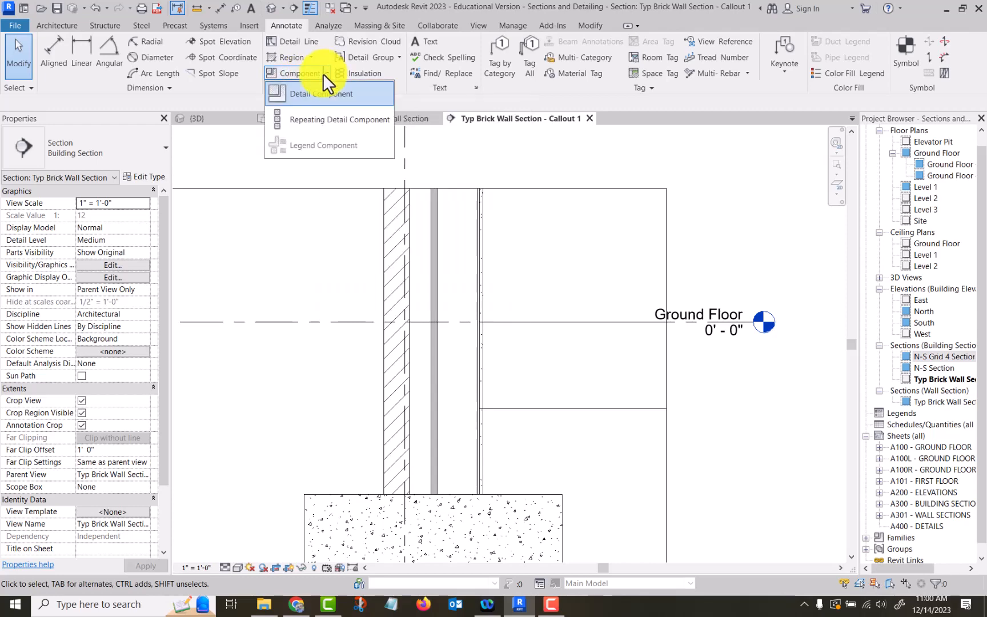
left_click(324, 119)
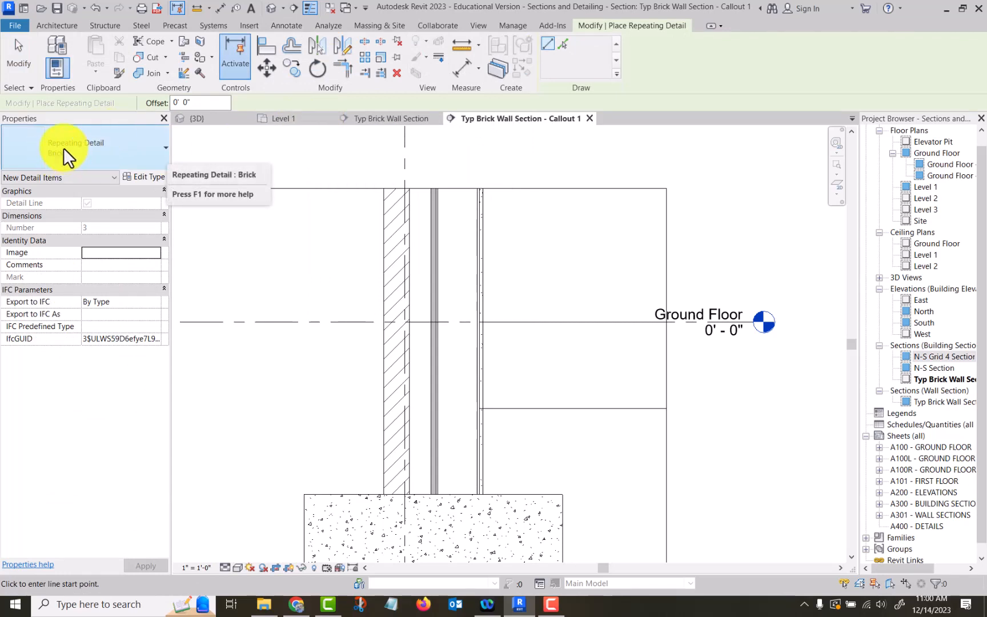
left_click(406, 491)
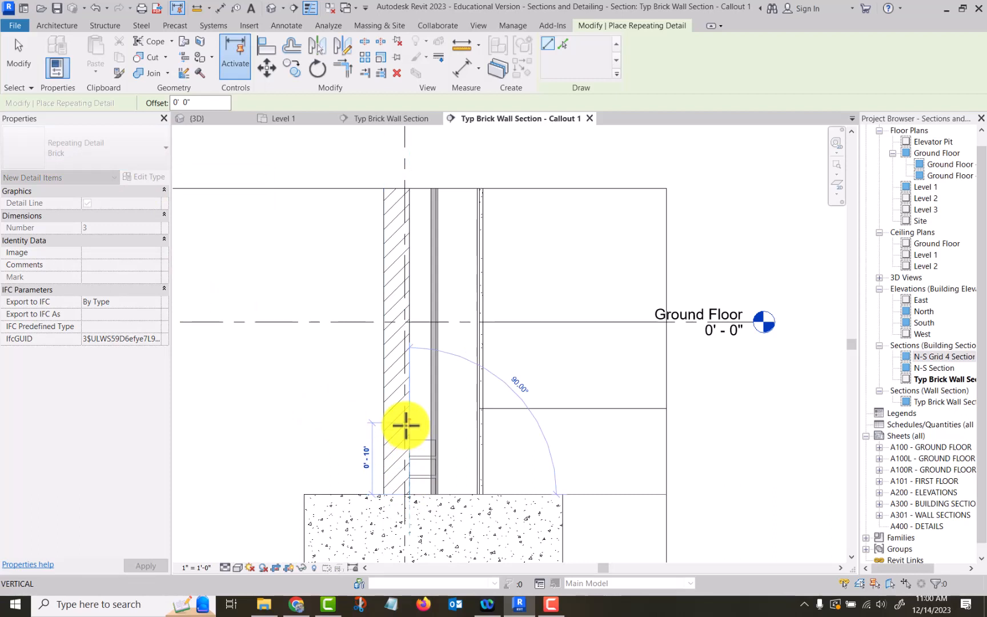
key("Escape")
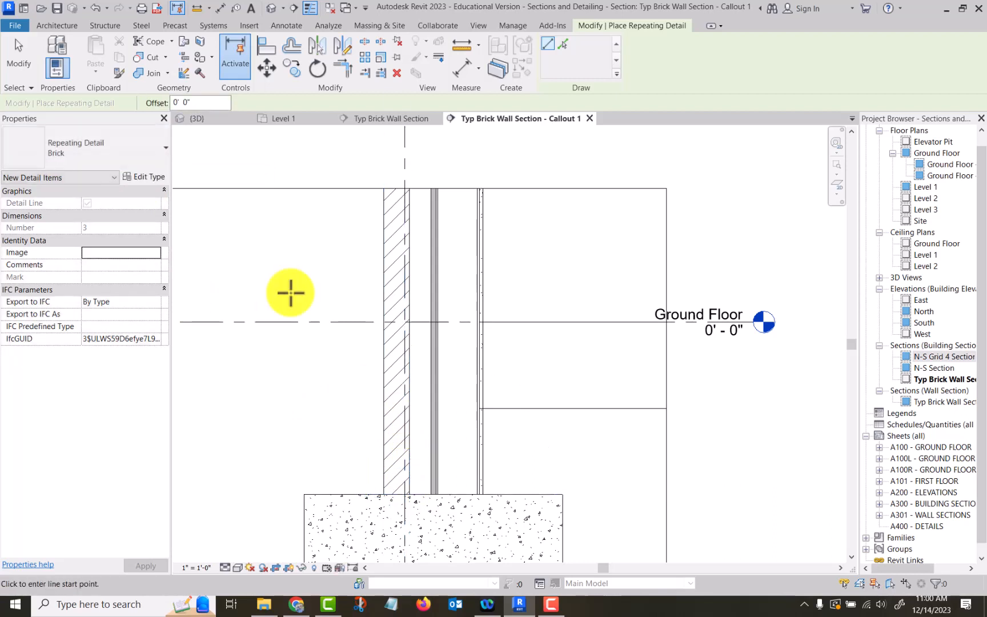
left_click(382, 491)
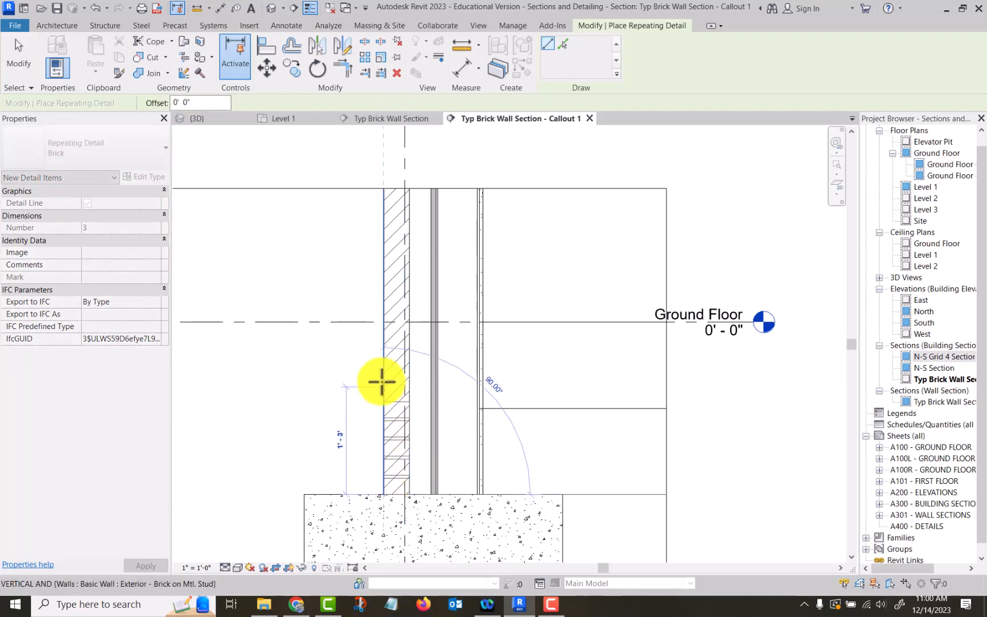
left_click(384, 179)
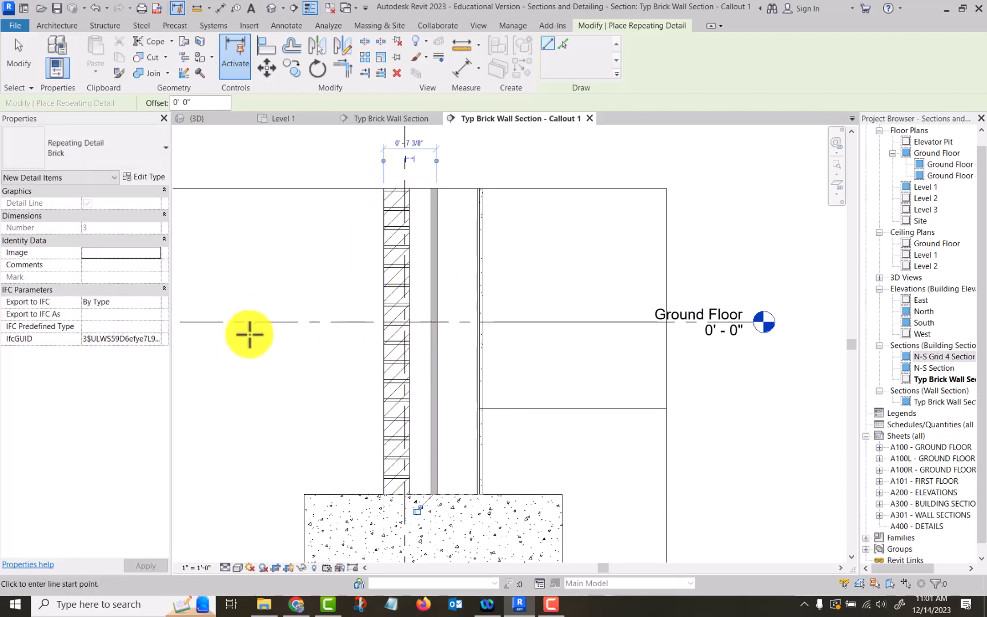
key("Escape")
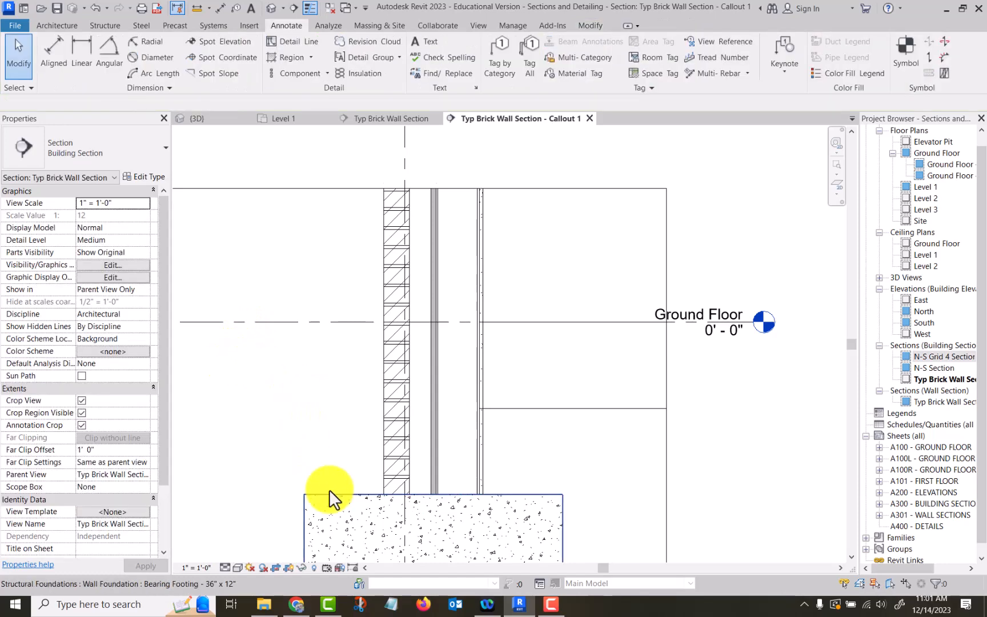
Step: Draw 6" wide batt insulation up the centre of the stud cavity, from the footing to the callout's upper boundary
scroll(329, 495, "up", 4)
scroll(262, 273, "down", 3)
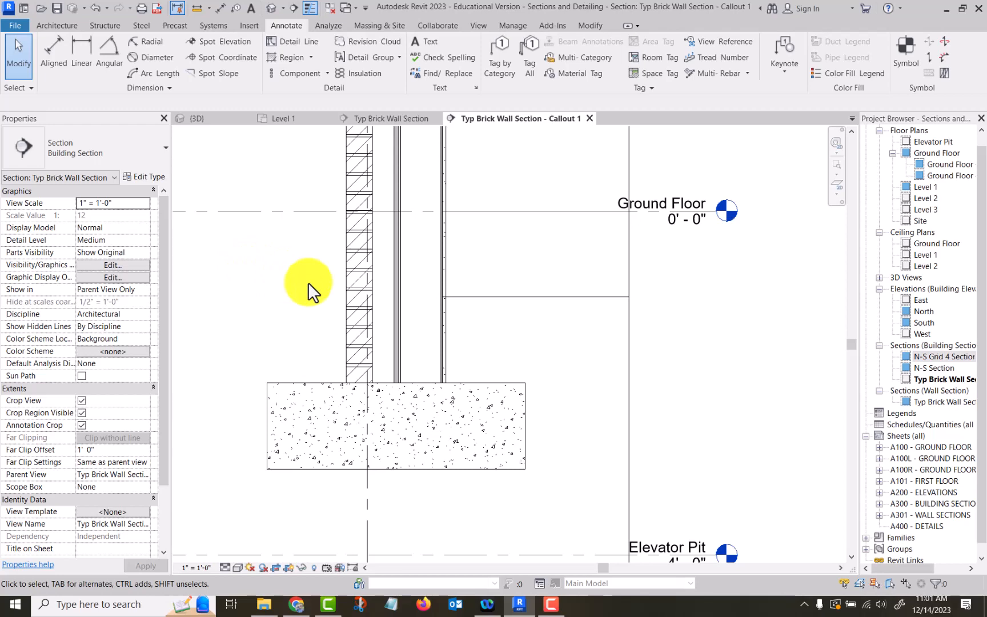
scroll(291, 321, "down", 1)
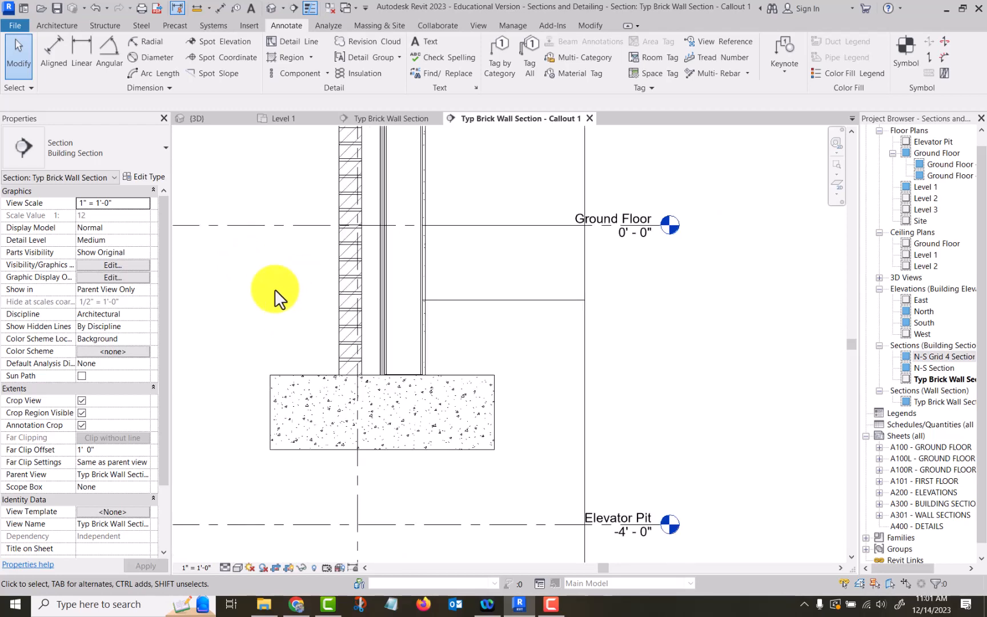
left_click(373, 74)
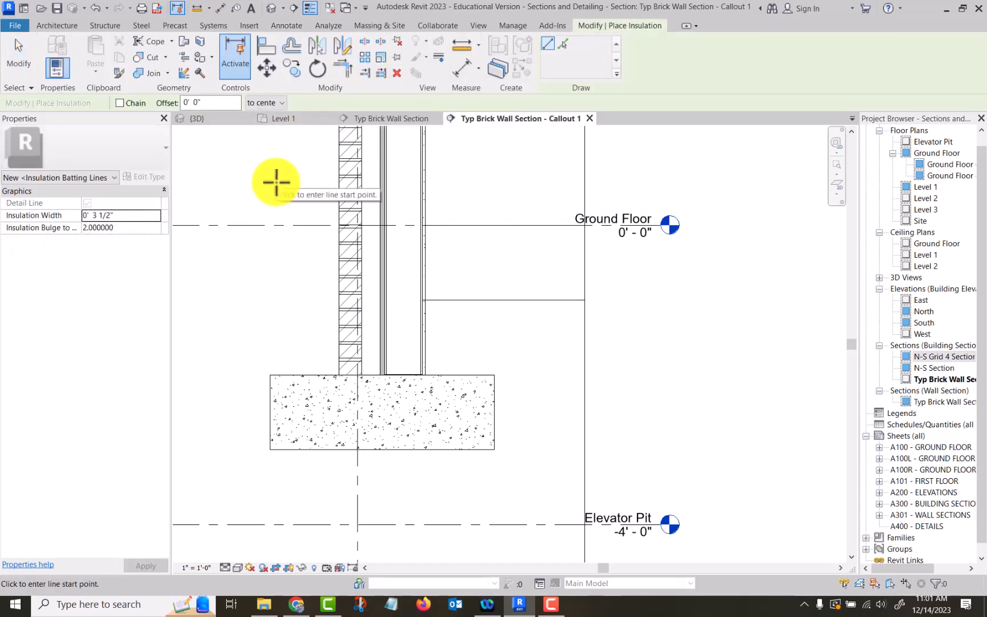
left_click(149, 218)
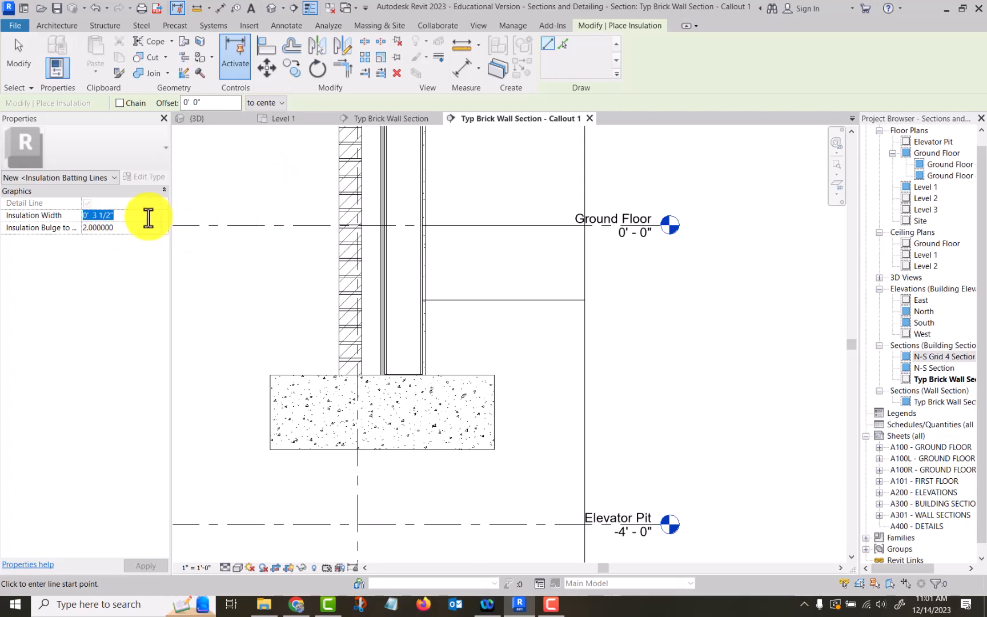
type("6")
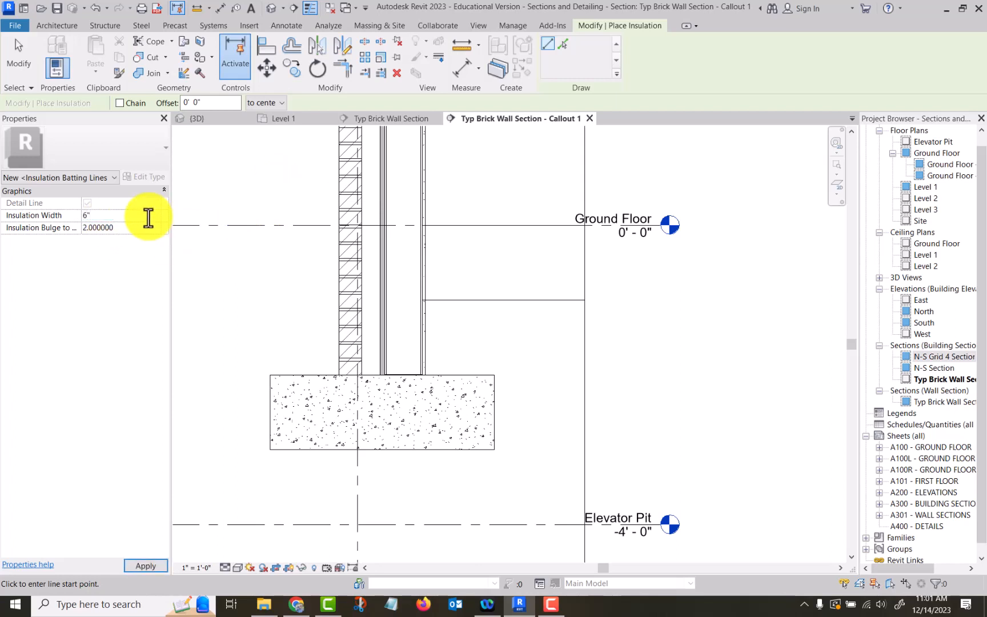
left_click(404, 376)
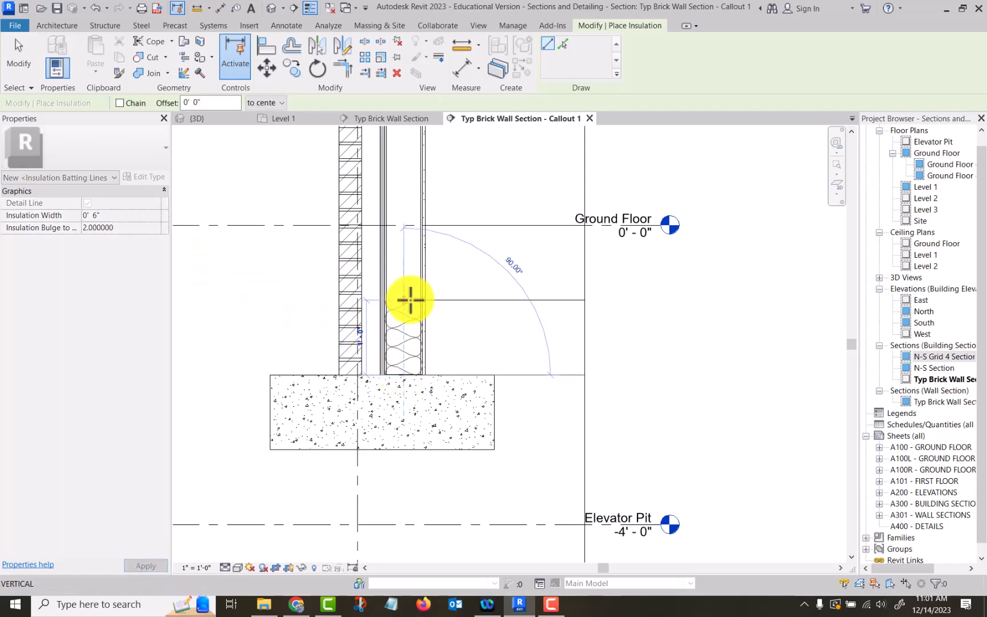
mouse_move(406, 178)
middle_mouse_down()
mouse_move(418, 229)
mouse_move(379, 286)
middle_mouse_up()
left_click(384, 263)
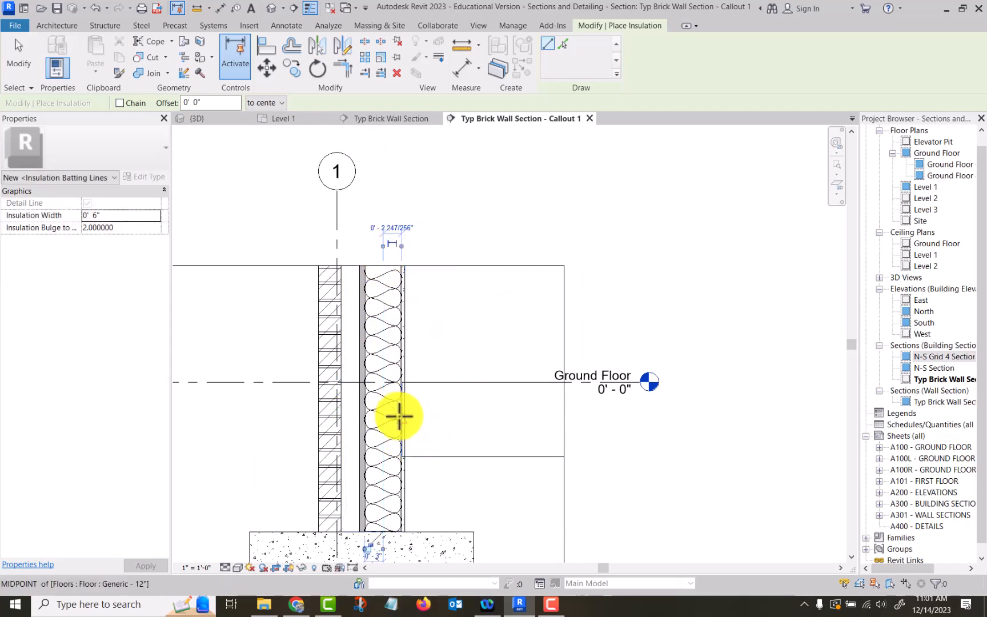
Step: Finish placing insulation and set the width of the batt insulation in the stud cavity to 5.5"
key("Escape")
key("Escape")
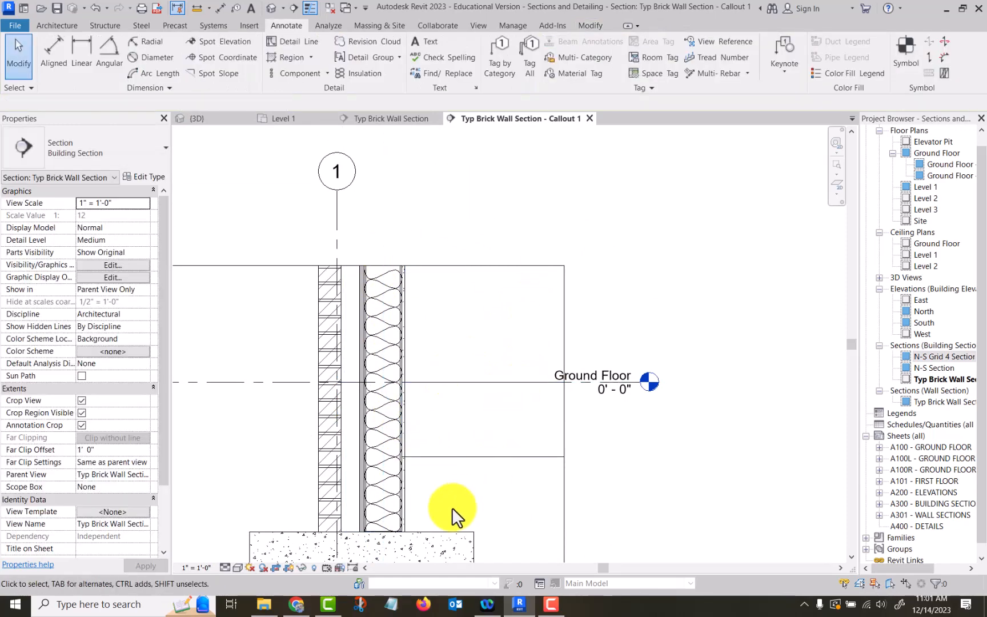
scroll(448, 503, "up", 5)
middle_click_drag(412, 457, 544, 379)
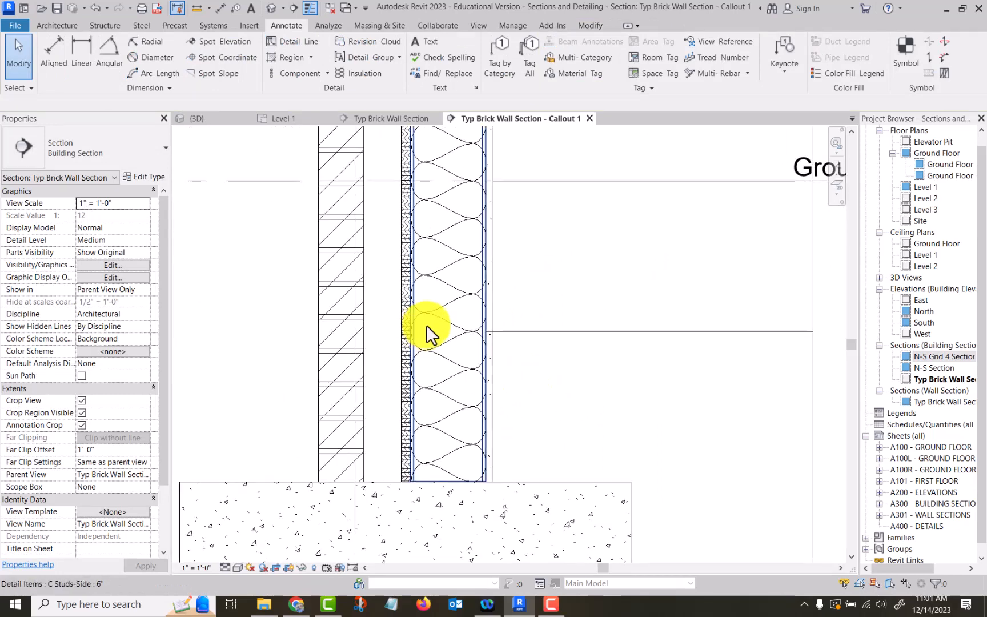
left_click(441, 316)
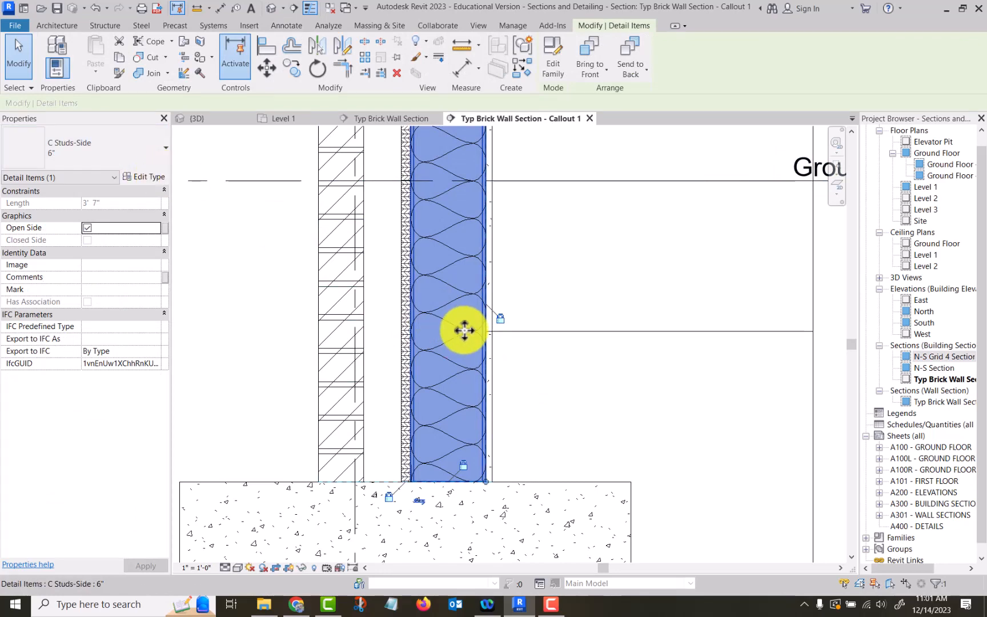
left_click(614, 454)
left_click(451, 452)
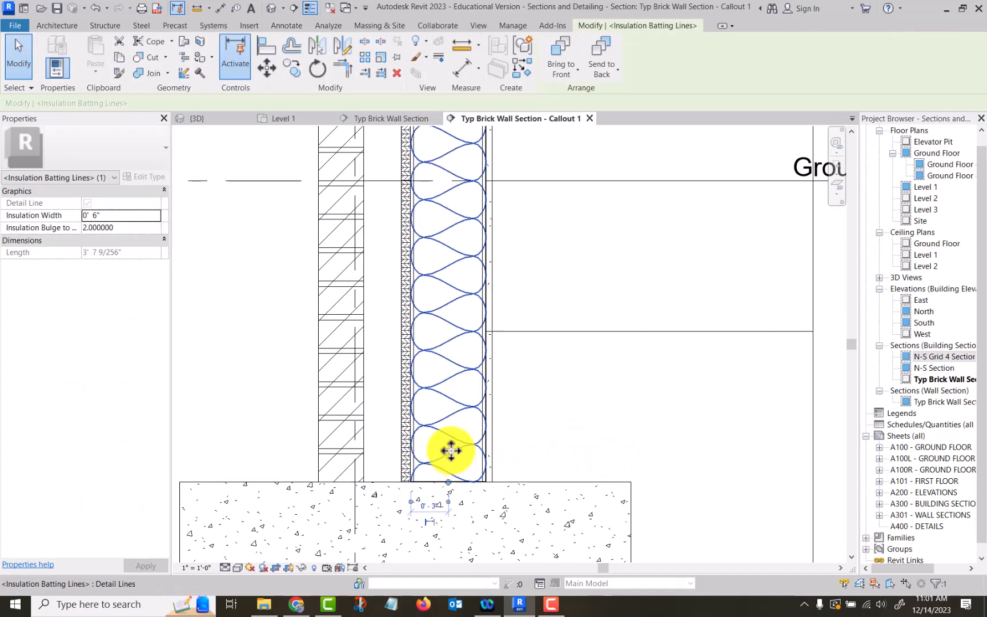
left_click(96, 217)
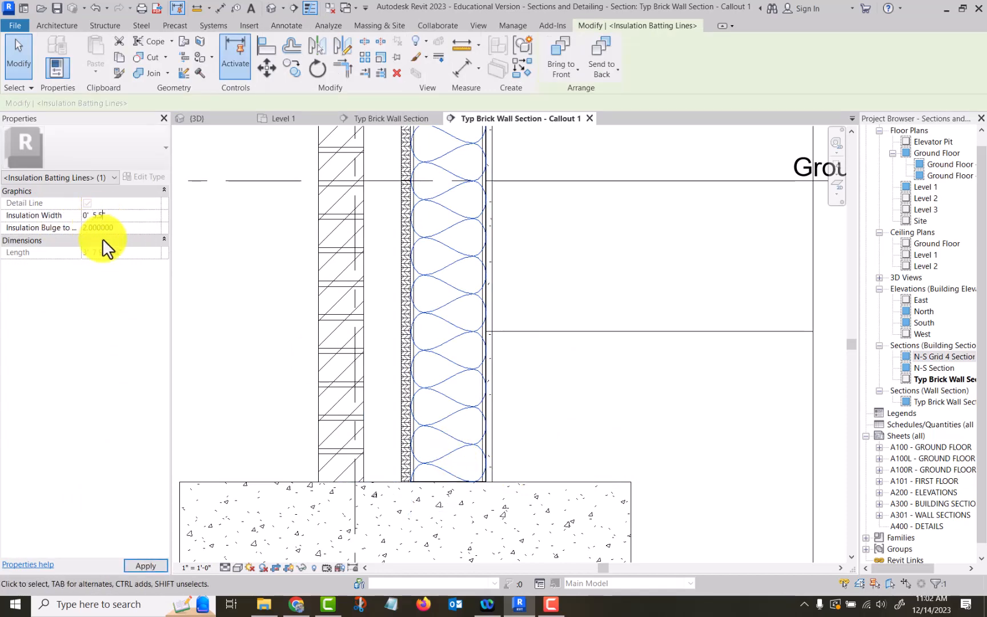
type("5.5")
key("Return")
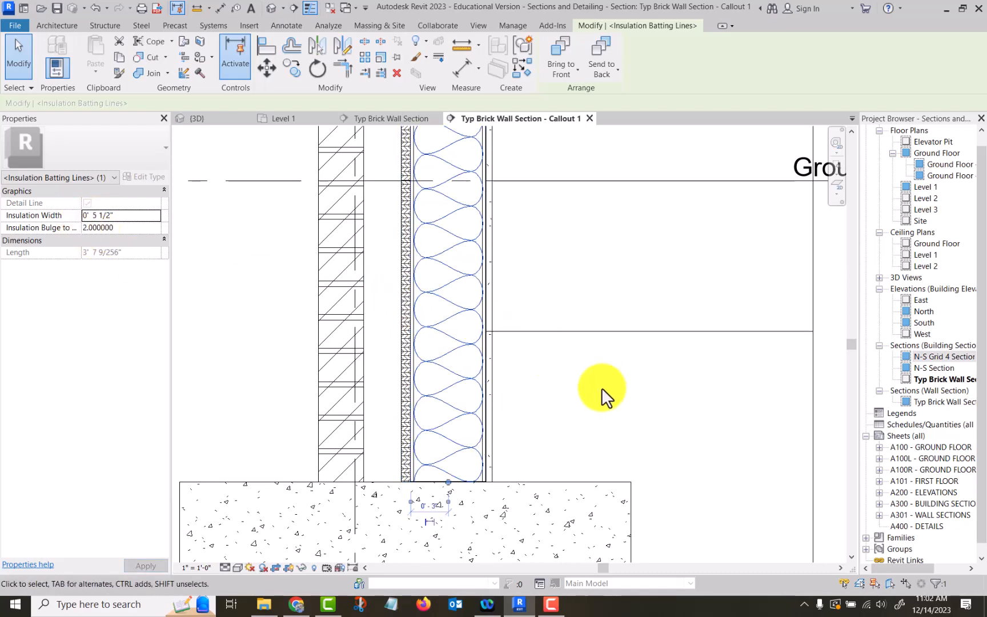
left_click(602, 388)
Step: Examine the bearing footing and the base of the detailed wall in the callout
scroll(605, 408, "down", 1)
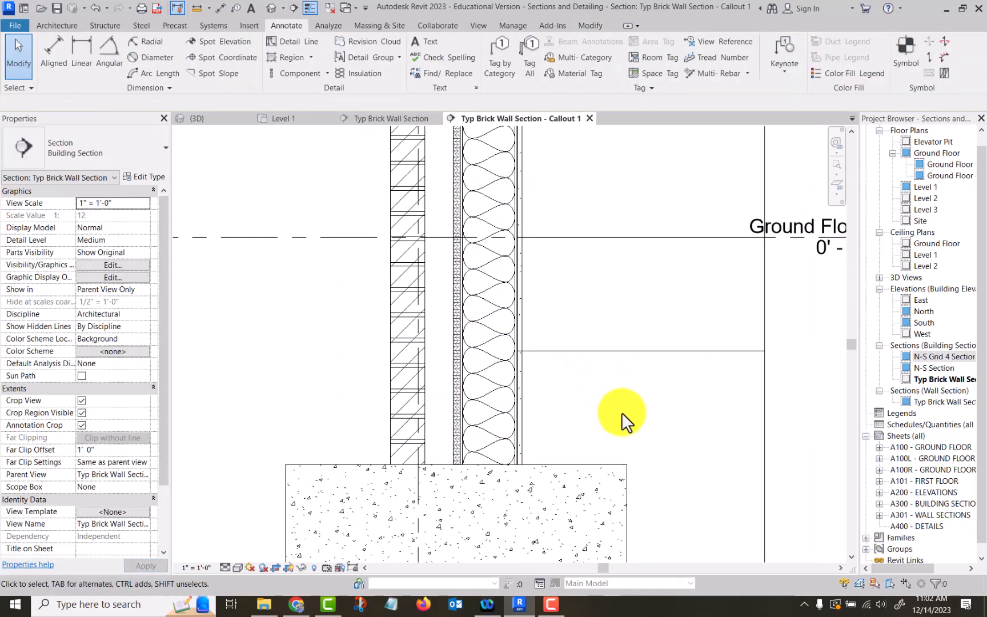
scroll(621, 412, "down", 1)
scroll(638, 410, "down", 1)
middle_click_drag(636, 412, 552, 377)
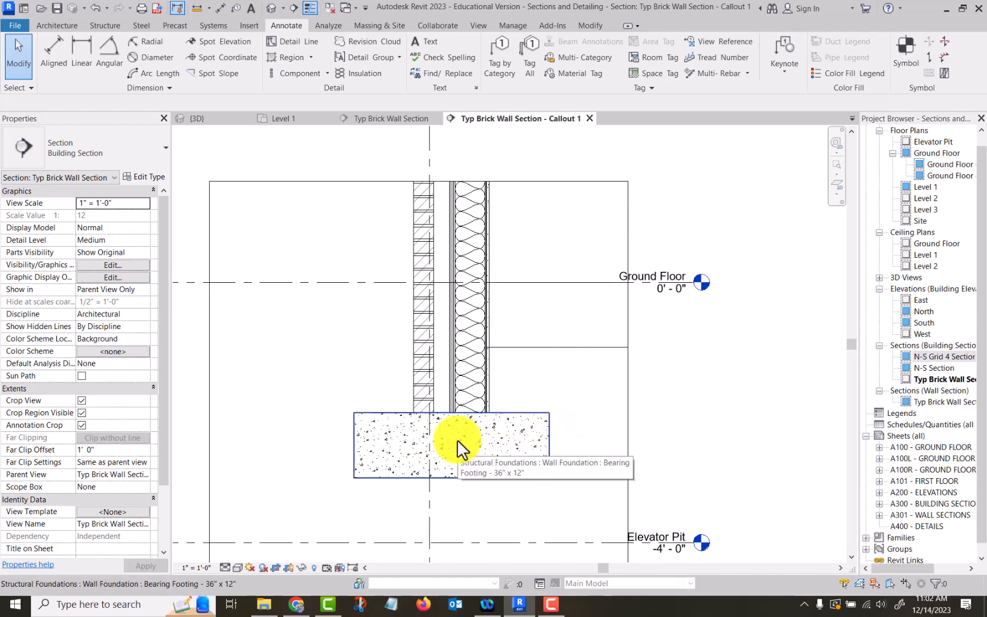
scroll(568, 410, "down", 1)
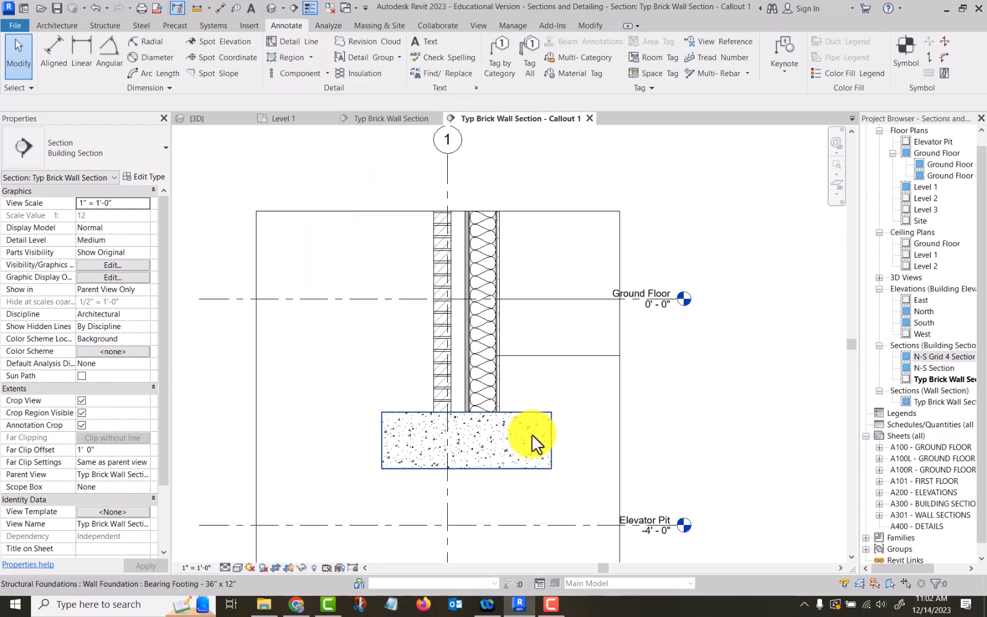
scroll(491, 461, "up", 3)
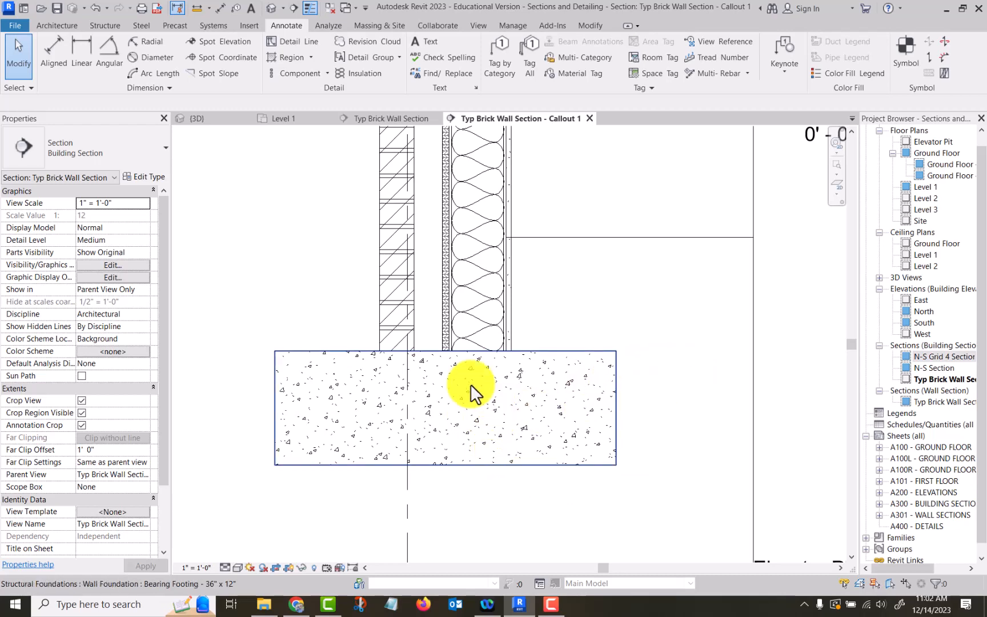
scroll(498, 363, "up", 1)
scroll(481, 319, "down", 1)
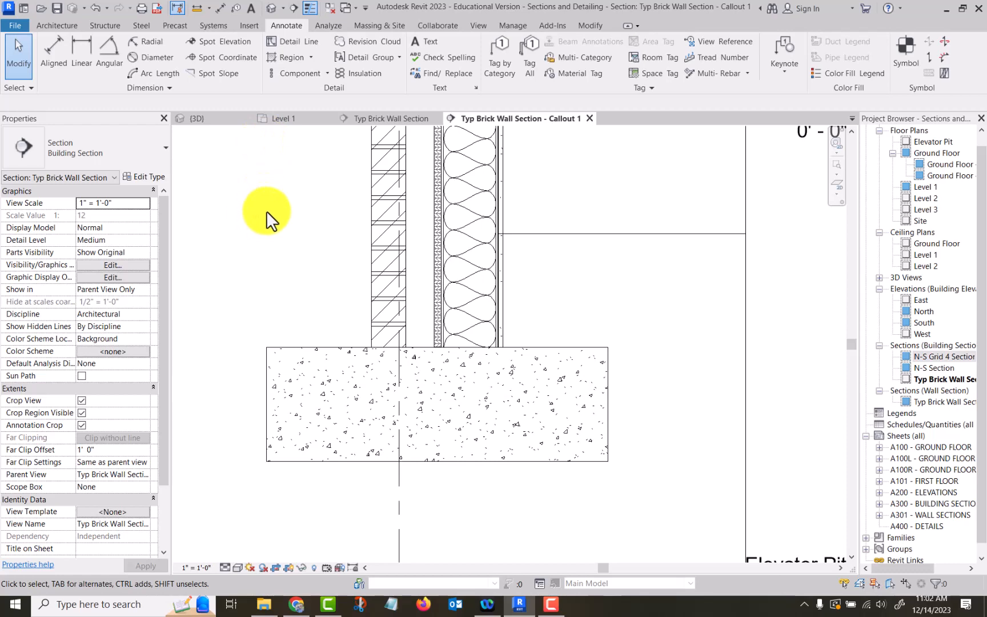
Step: Load the Anchor Bolts Hook-Side detail component family from the 050523-Metal Fastenings folder of Div 05-Metals
left_click(324, 72)
left_click(314, 93)
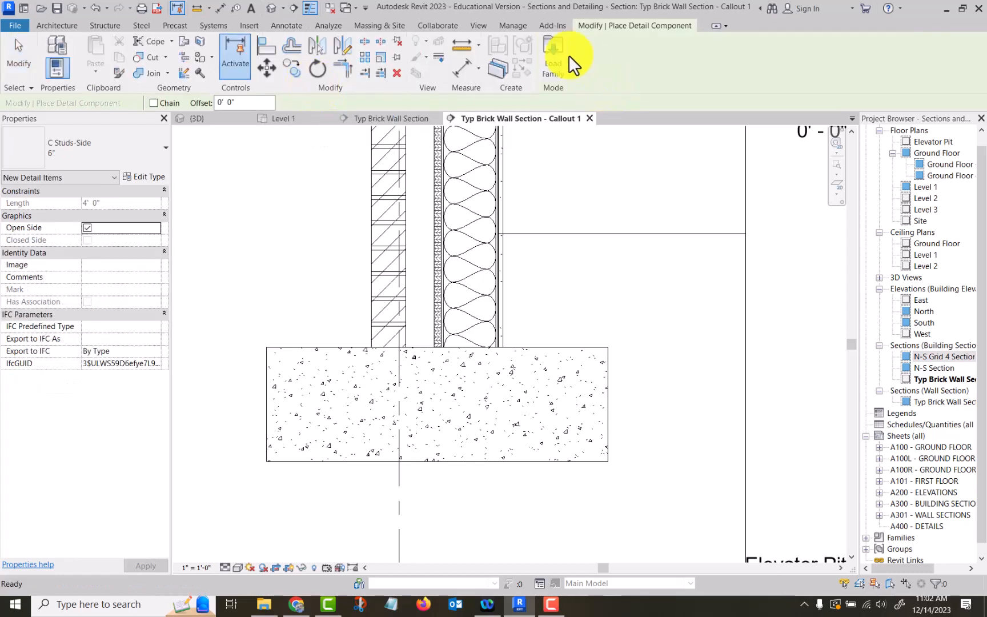
left_click(552, 51)
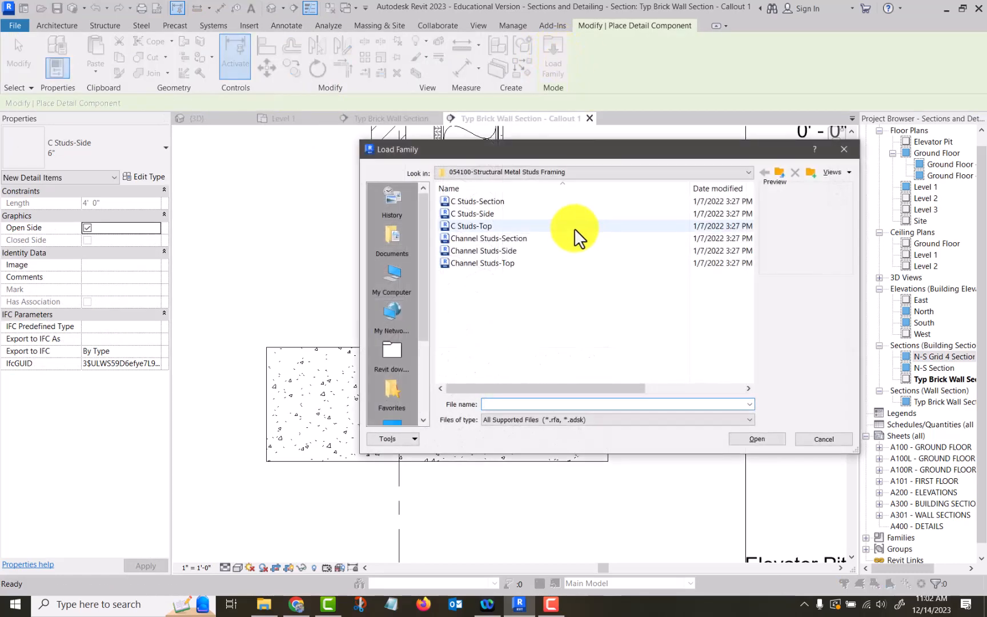
left_click(779, 171)
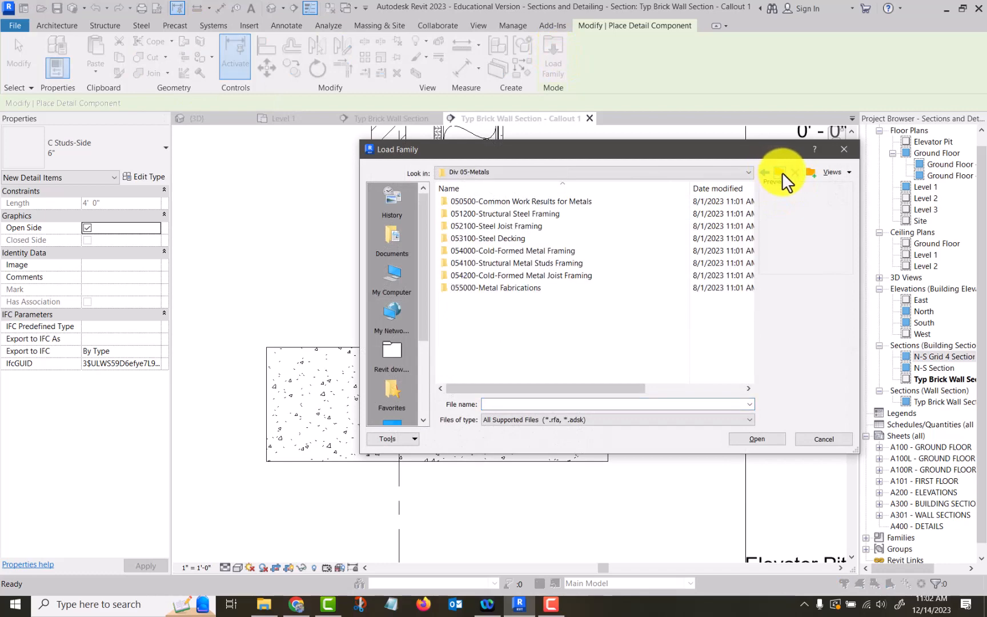
double_click(573, 200)
double_click(571, 200)
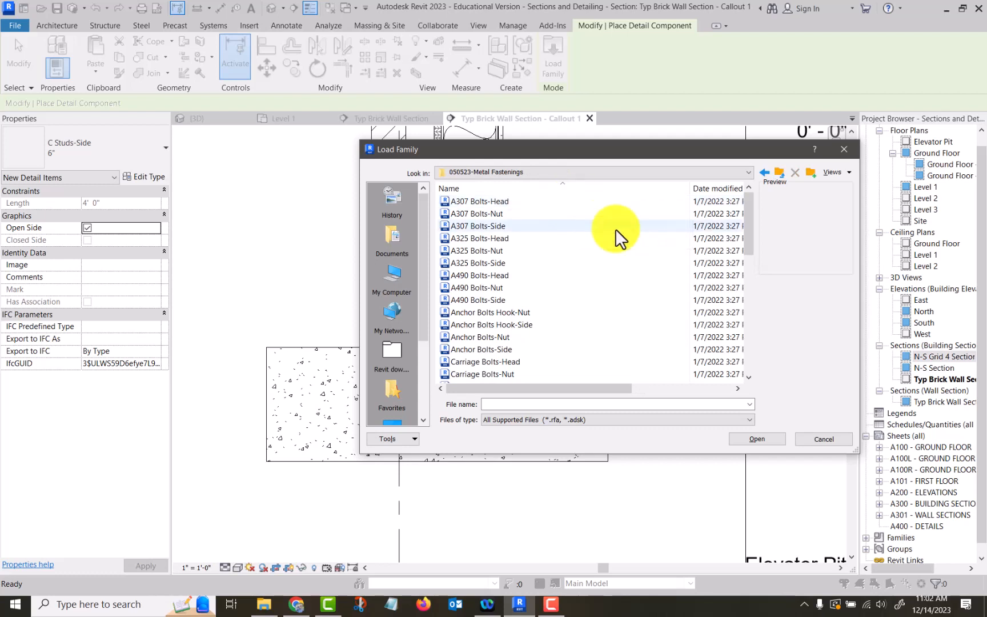
left_click(515, 324)
scroll(516, 323, "down", 2)
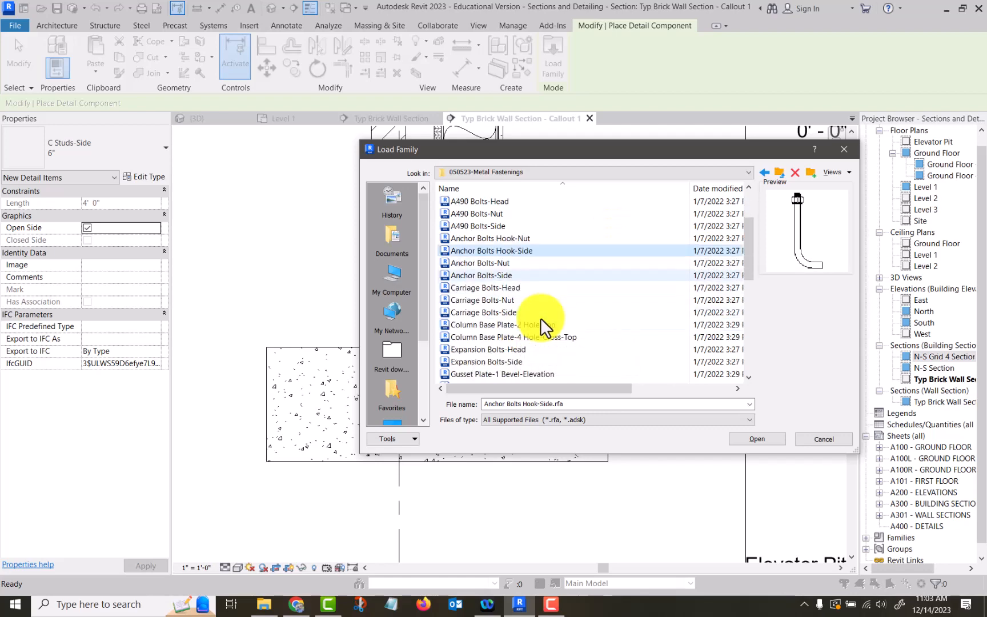
scroll(541, 318, "down", 7)
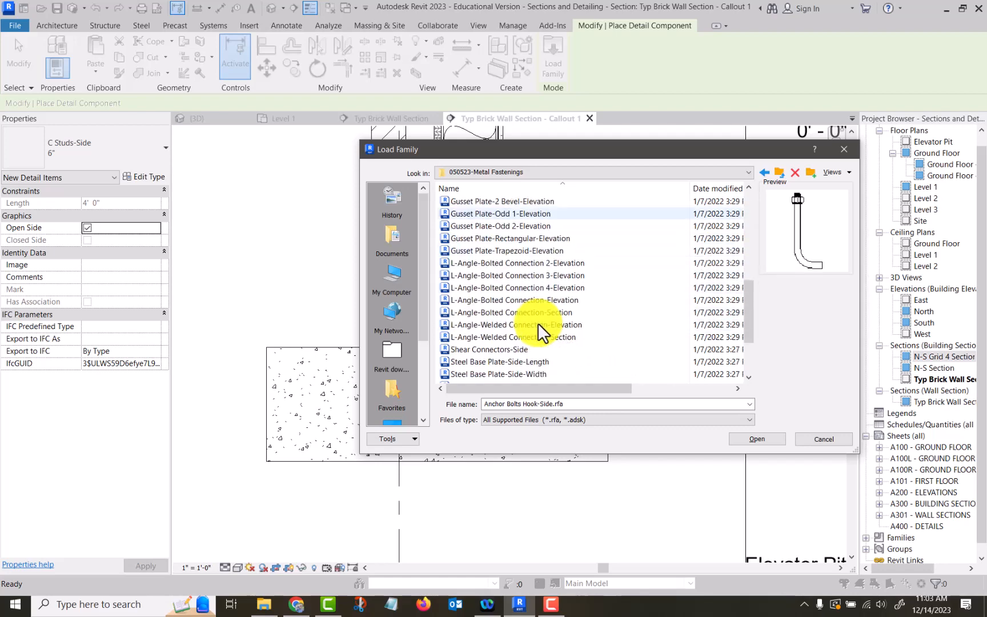
scroll(538, 323, "up", 8)
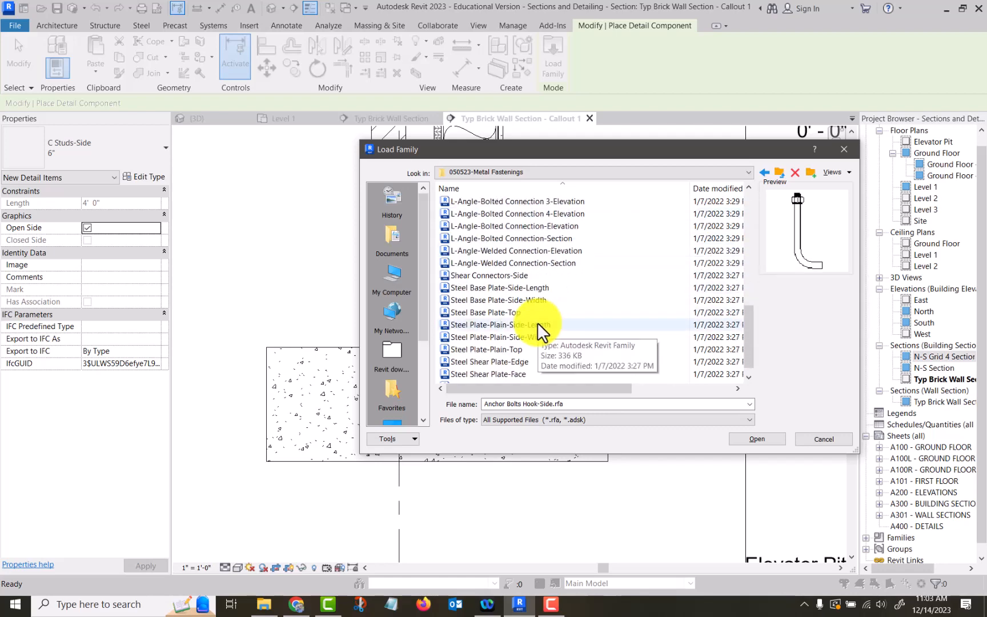
left_click(766, 439)
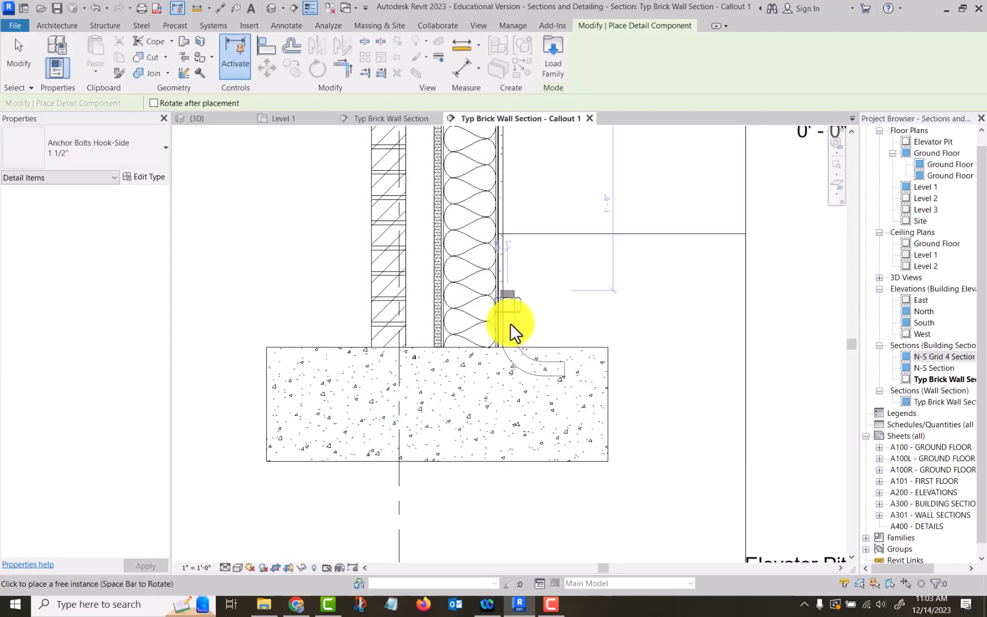
Step: Place one 3/8" Anchor Bolts Hook-Side component at the centre of the stud cavity, with its hook in the footing, and finish placing
left_click(151, 150)
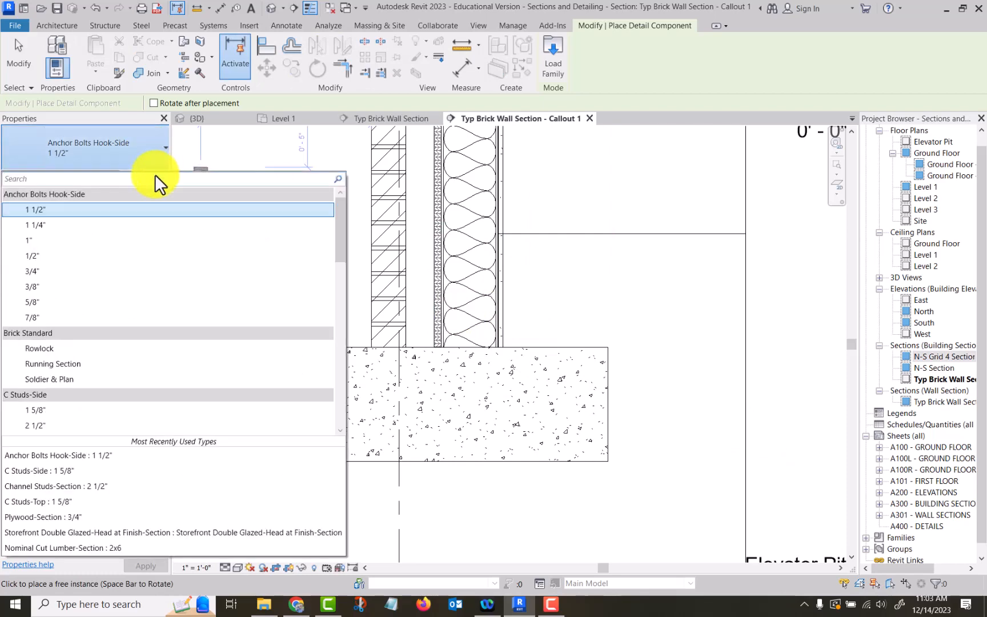
left_click(79, 286)
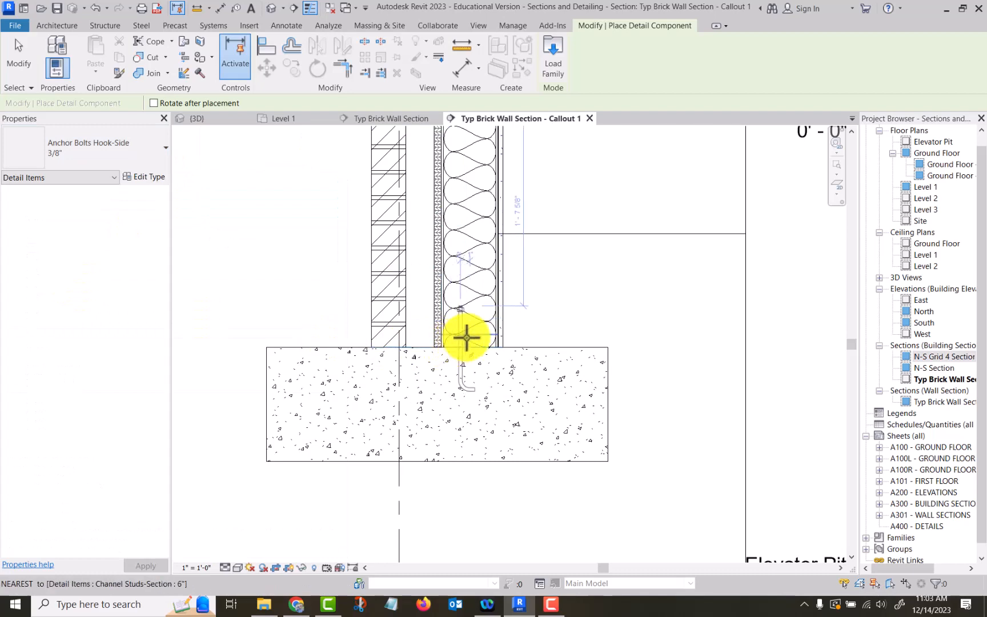
scroll(466, 338, "up", 3)
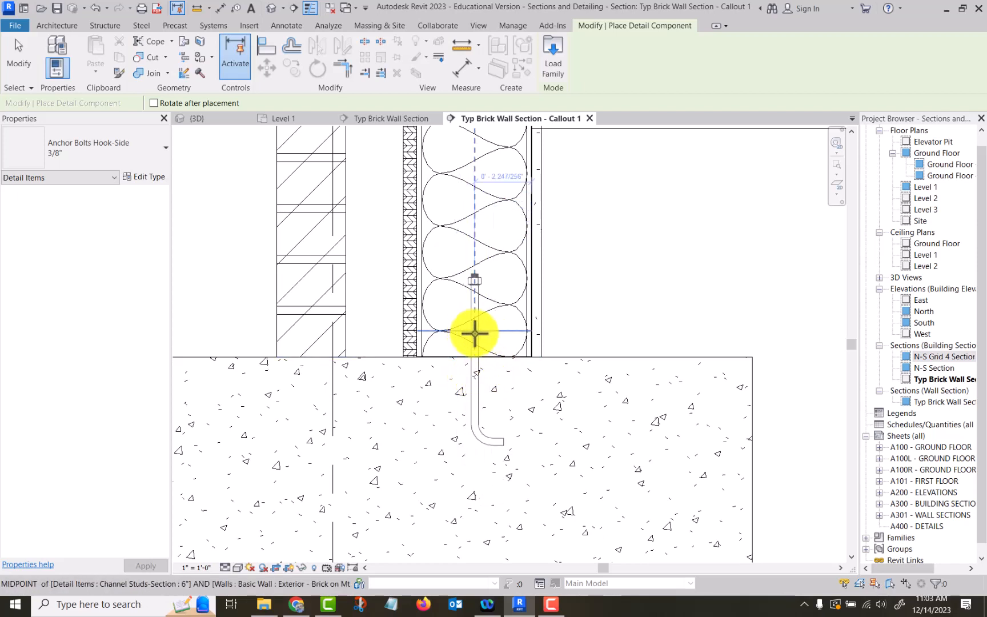
left_click(475, 333)
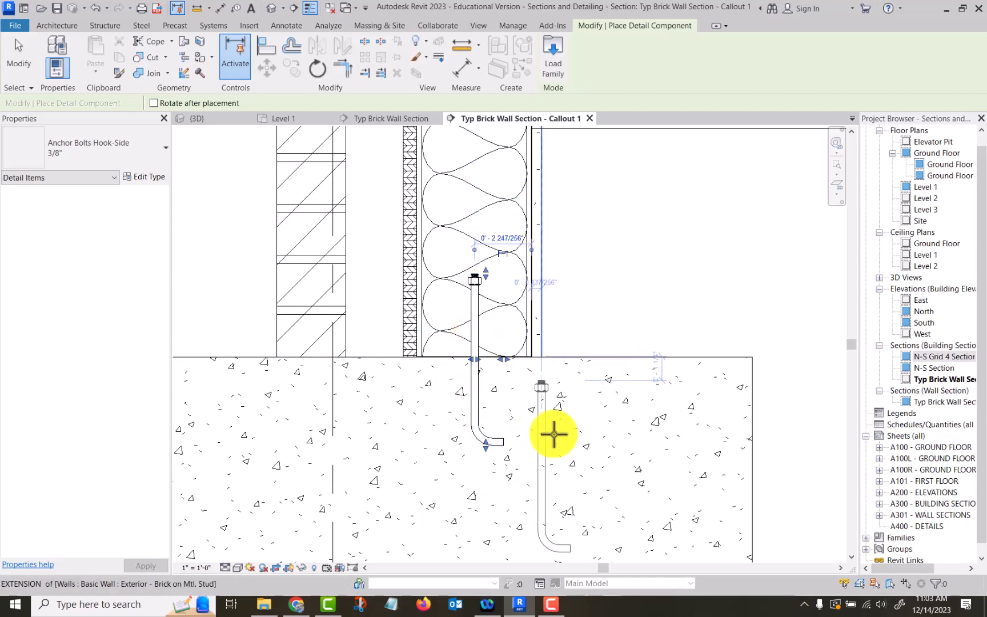
right_click(552, 433)
left_click(608, 253)
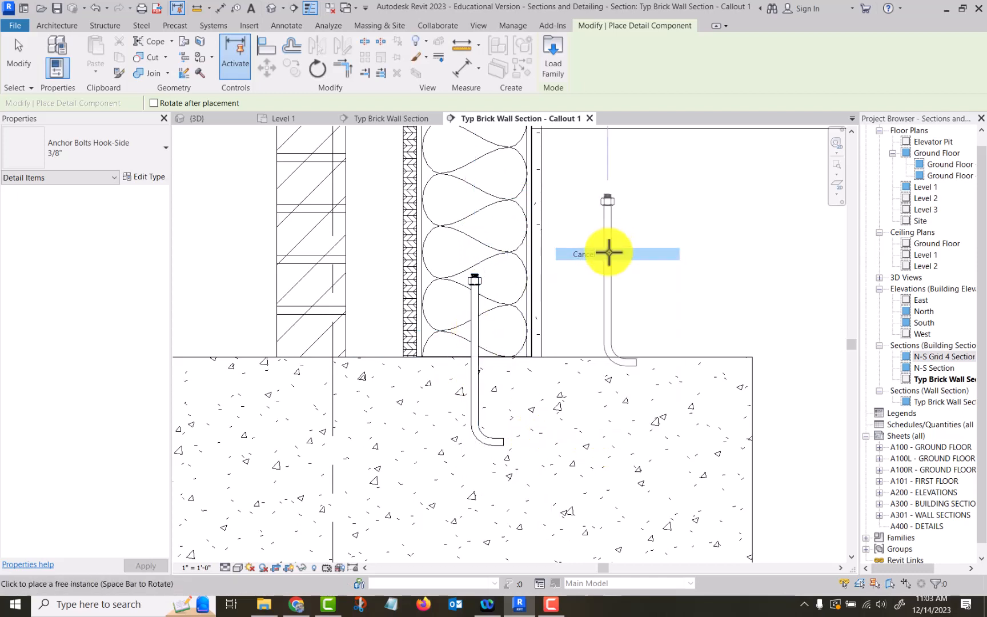
right_click(660, 260)
left_click(672, 262)
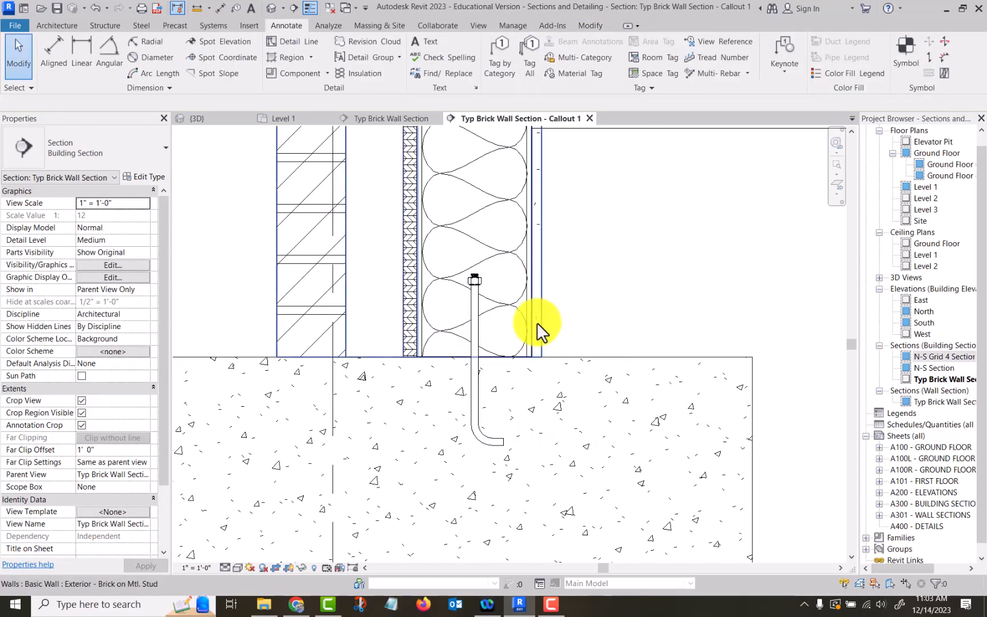
Step: Nudge the anchor bolt down in small increments until its nut sits just above the top of the footing
left_click(480, 275)
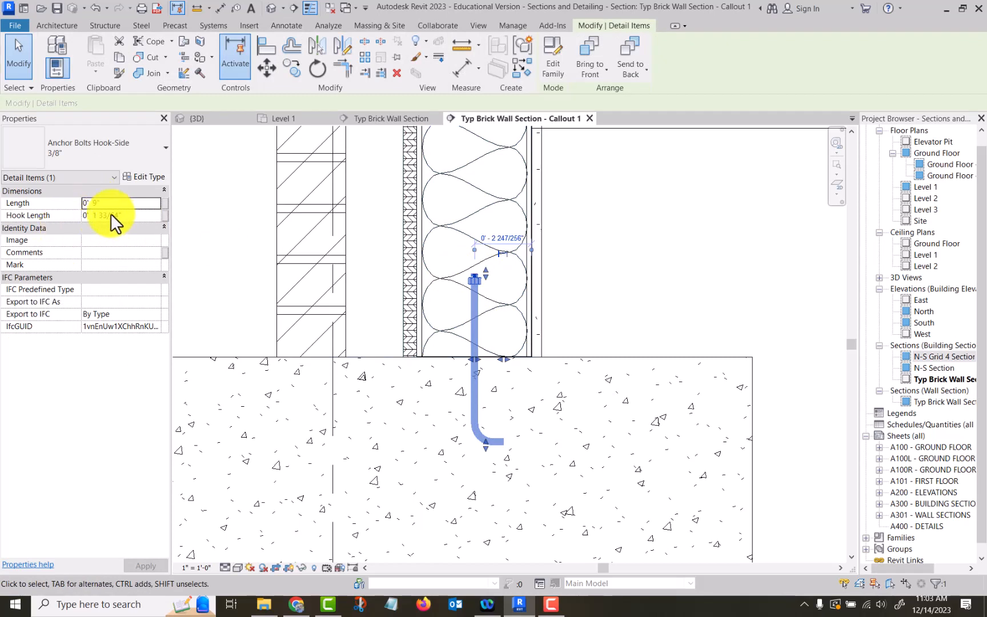
key("Down")
key("Down")
key("Down")
key("Down")
key("Down")
key("Down")
key("Down")
key("Down")
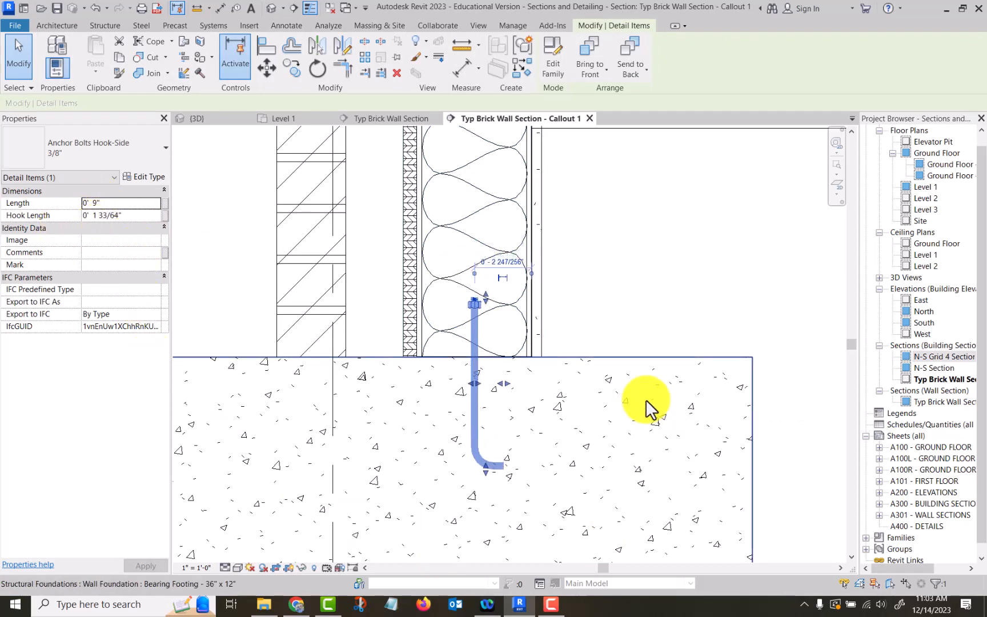
key("Down")
key("Down")
key("Down")
key("Down")
key("Down")
key("Down")
key("Down")
key("Down")
key("Down")
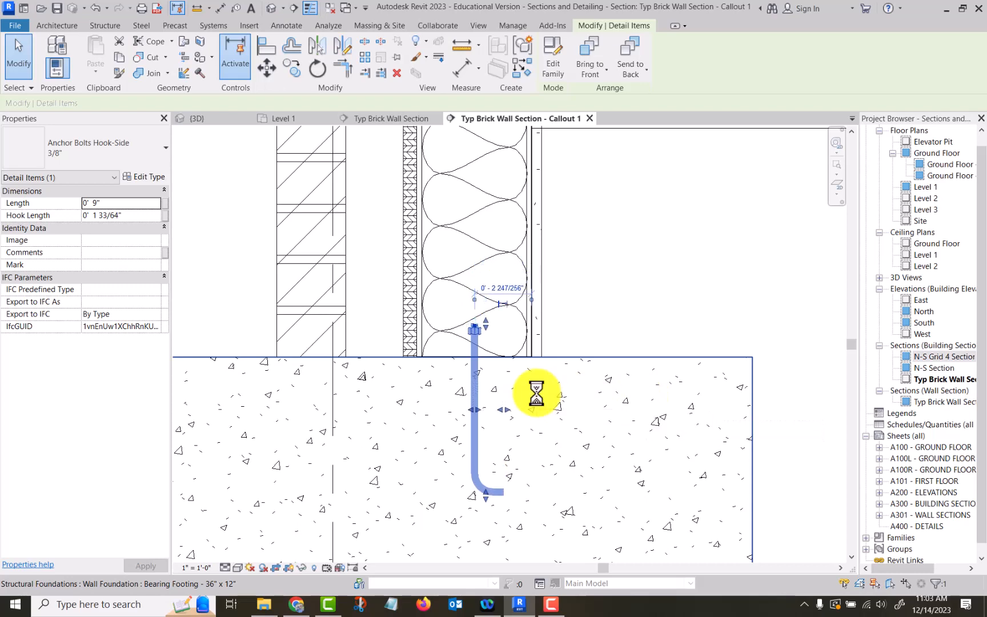
key("Down")
key("Down")
key("Down")
key("Down")
key("Down")
key("Down")
scroll(557, 411, "up", 3)
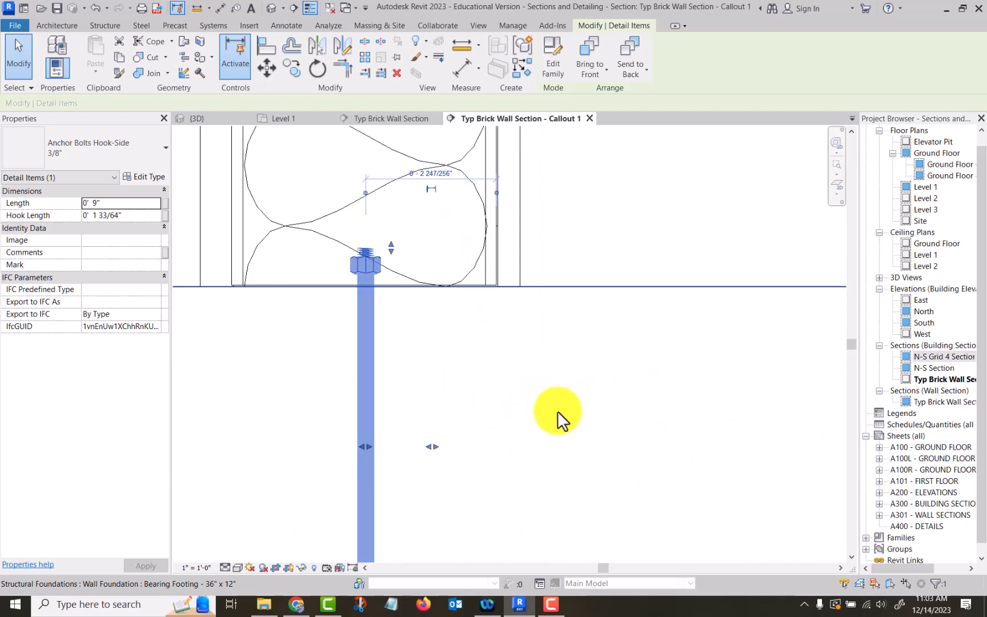
left_click(603, 180)
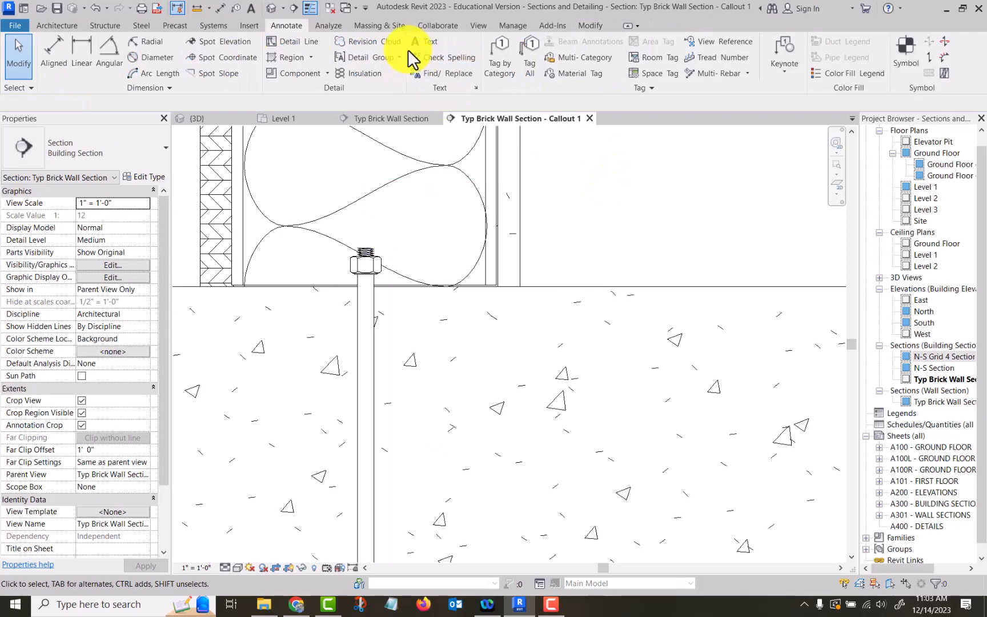
Step: Align the underside of the anchor bolt's washer with the upper face of the bottom metal channel, with the alignment locked
left_click(374, 277)
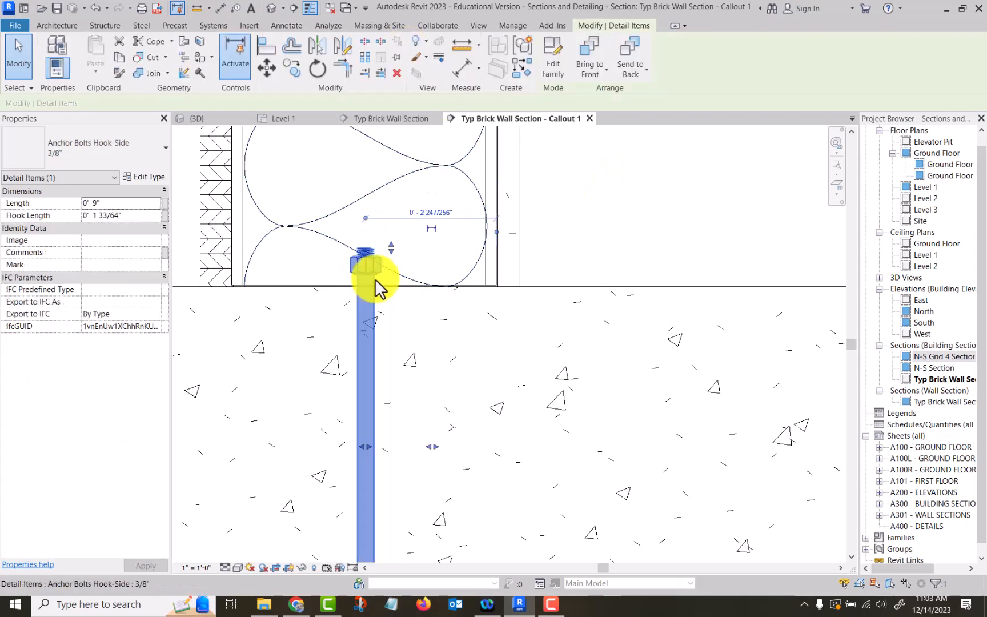
left_click(265, 47)
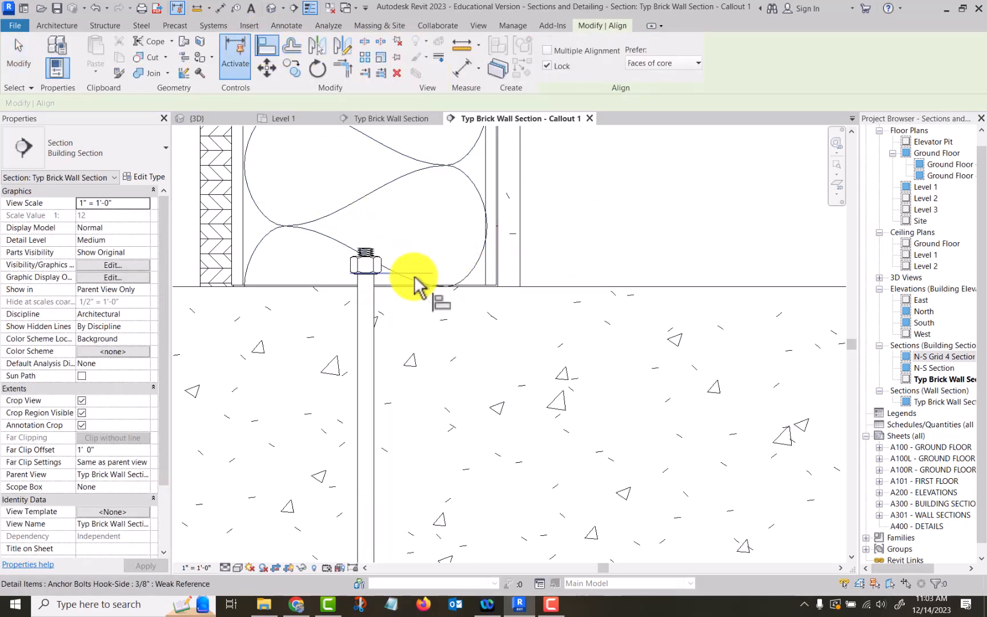
left_click(383, 287)
scroll(359, 282, "up", 4)
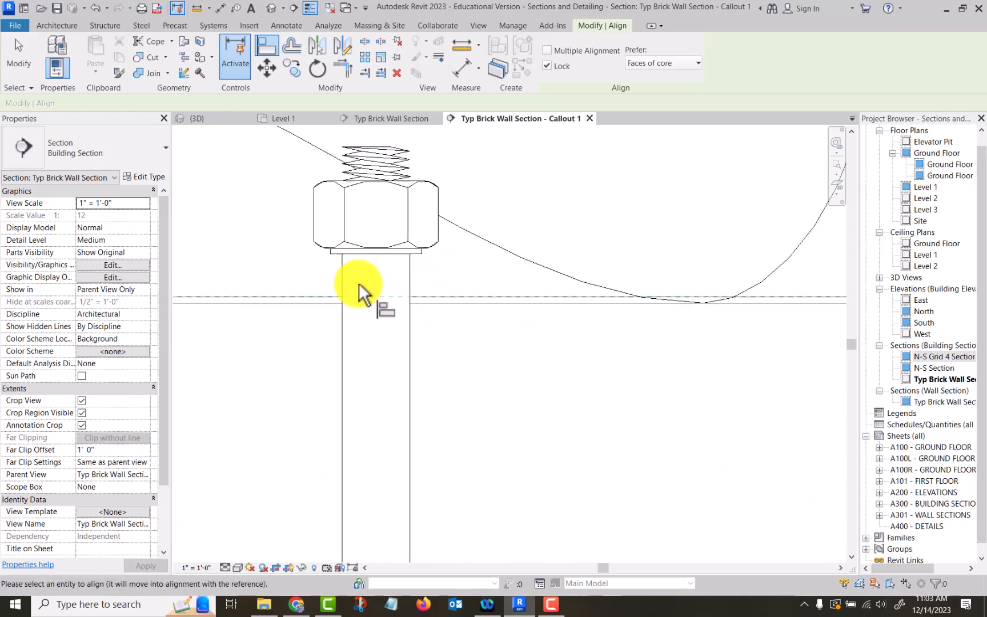
middle_click_drag(359, 282, 315, 248)
scroll(329, 237, "up", 2)
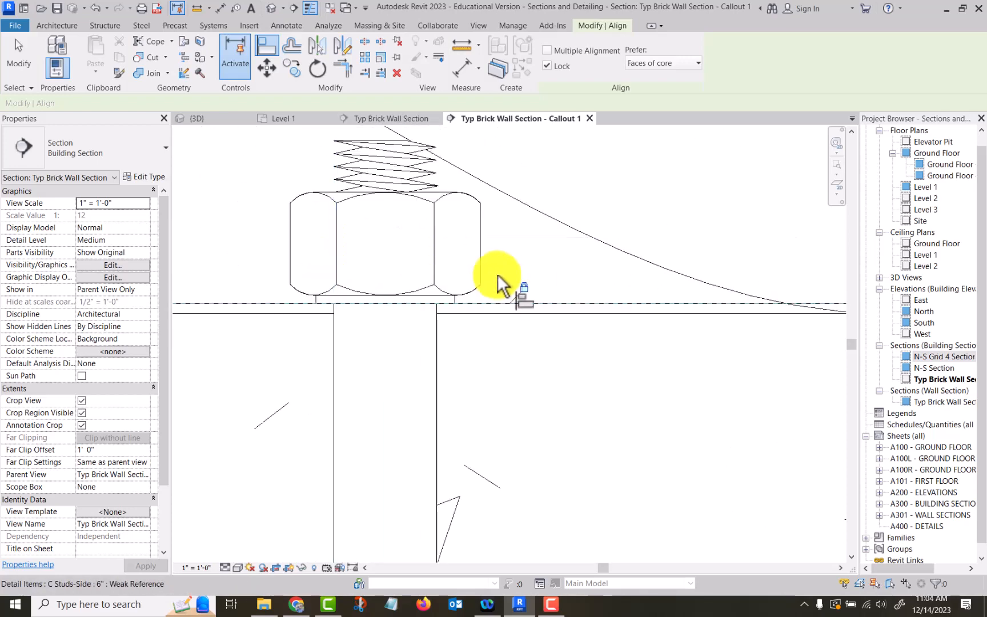
left_click(614, 448)
scroll(599, 414, "down", 4)
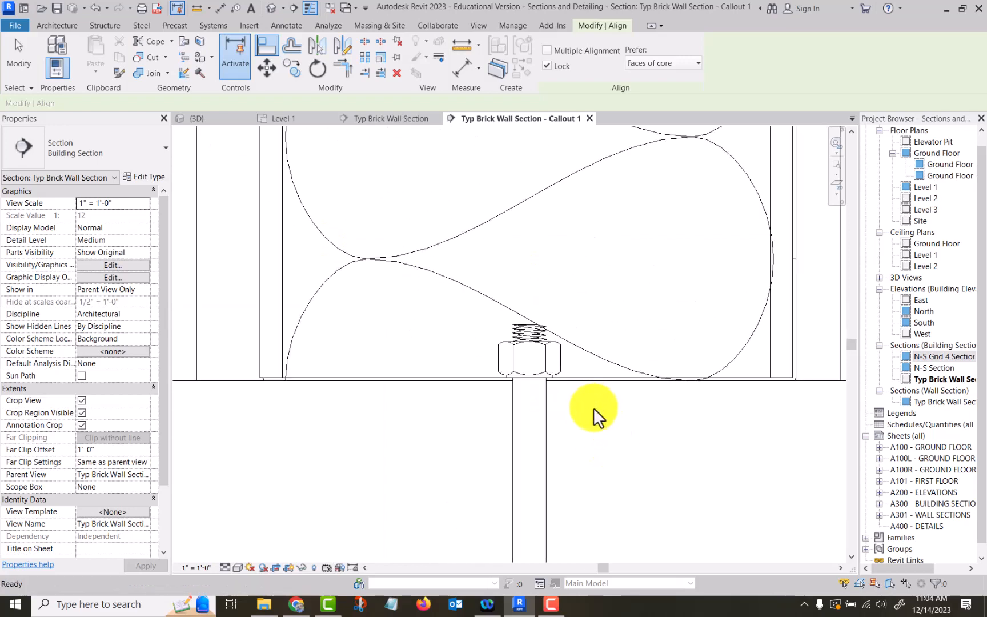
Step: Send the hooked anchor bolt to the back of the draw order, bring it to the front again and deselect it
key("Escape")
scroll(650, 451, "down", 2)
middle_click_drag(700, 483, 571, 359)
scroll(641, 337, "down", 1)
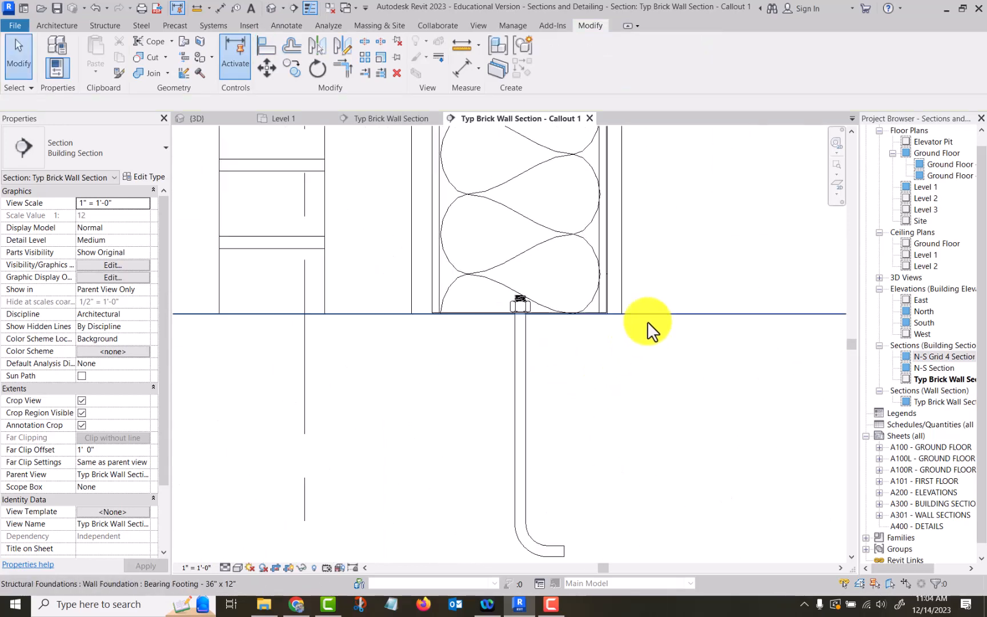
left_click(521, 356)
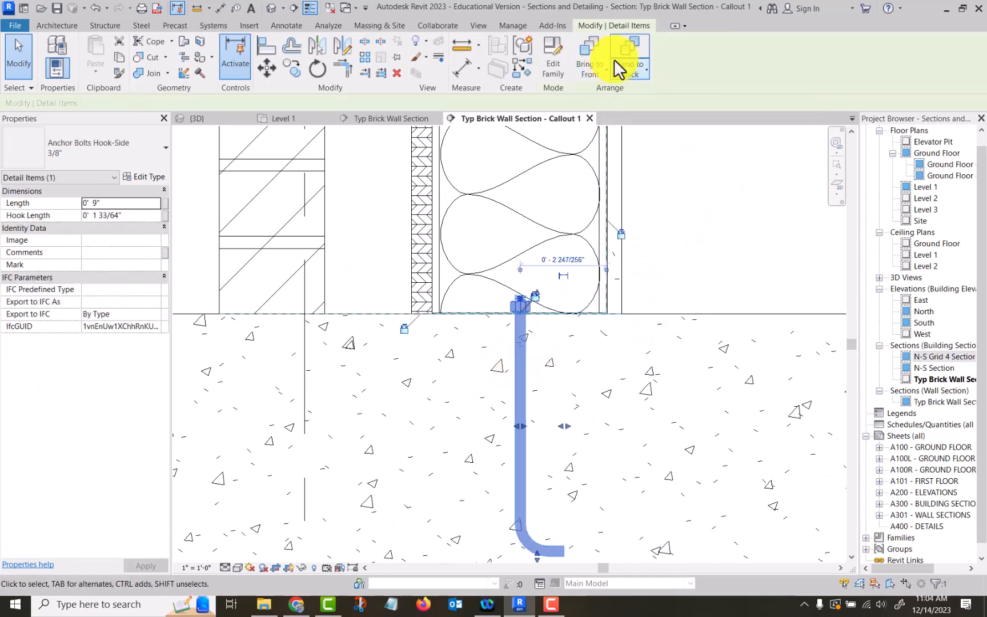
left_click(635, 53)
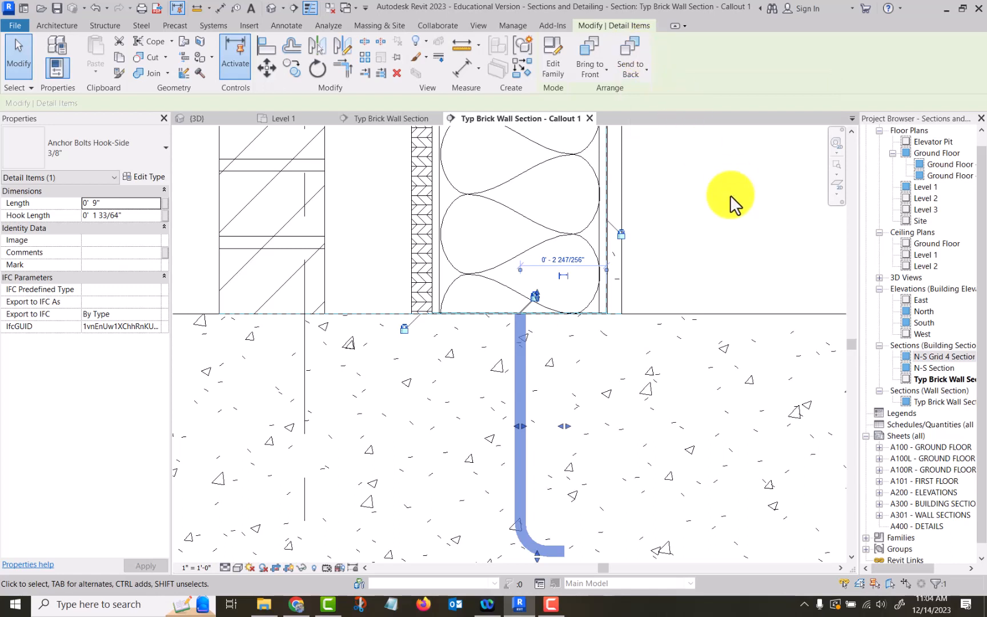
left_click(594, 57)
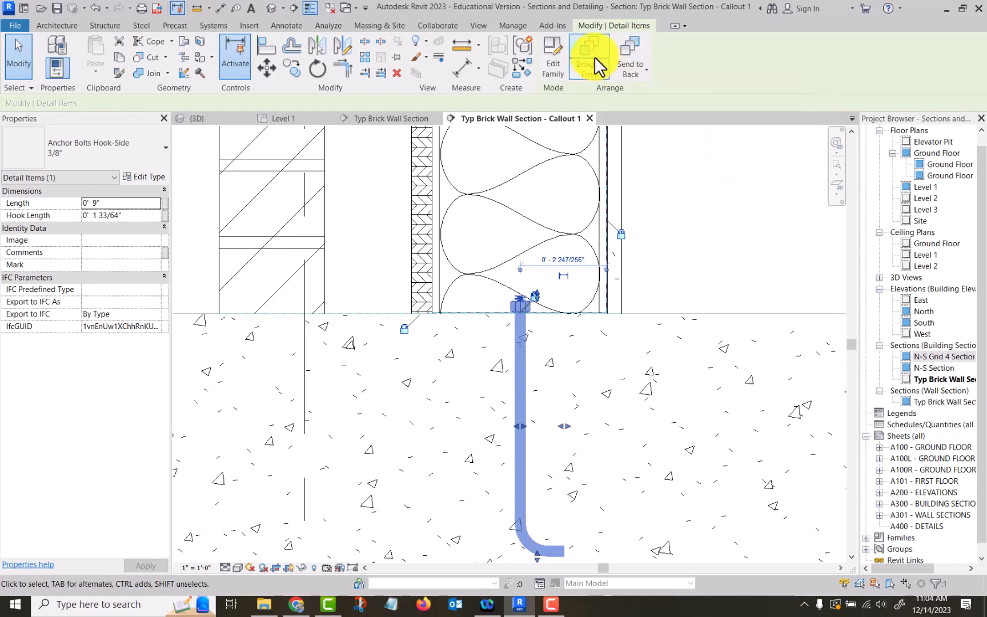
left_click(706, 209)
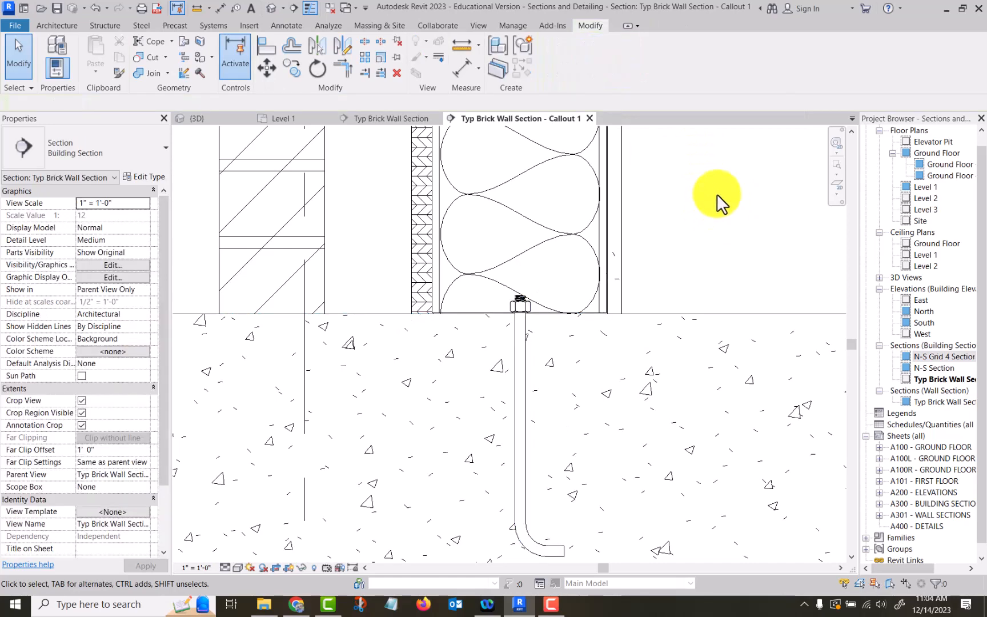
scroll(731, 215, "down", 2)
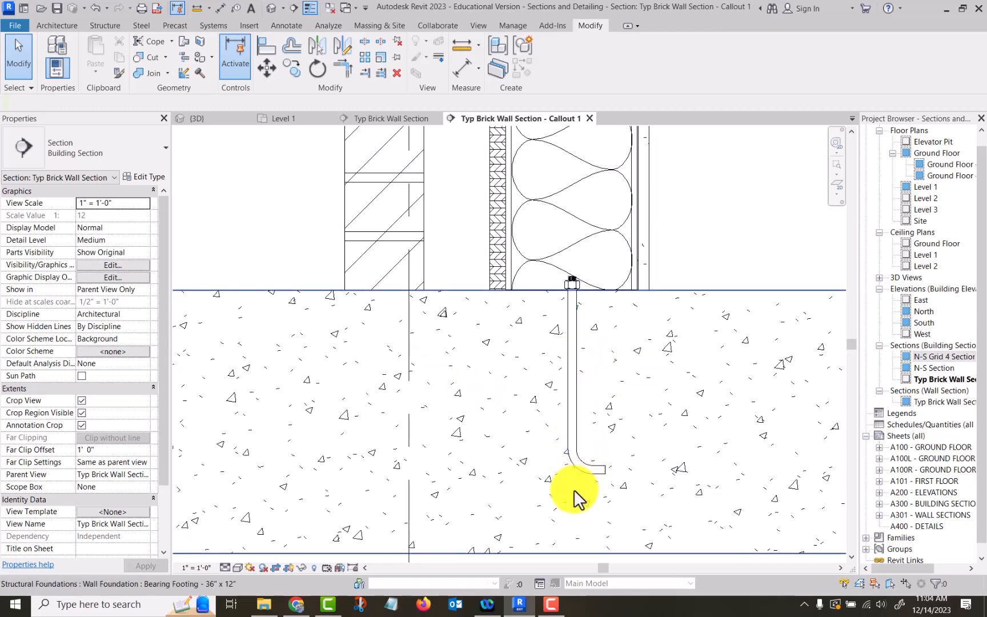
scroll(574, 494, "up", 3)
scroll(567, 408, "down", 5)
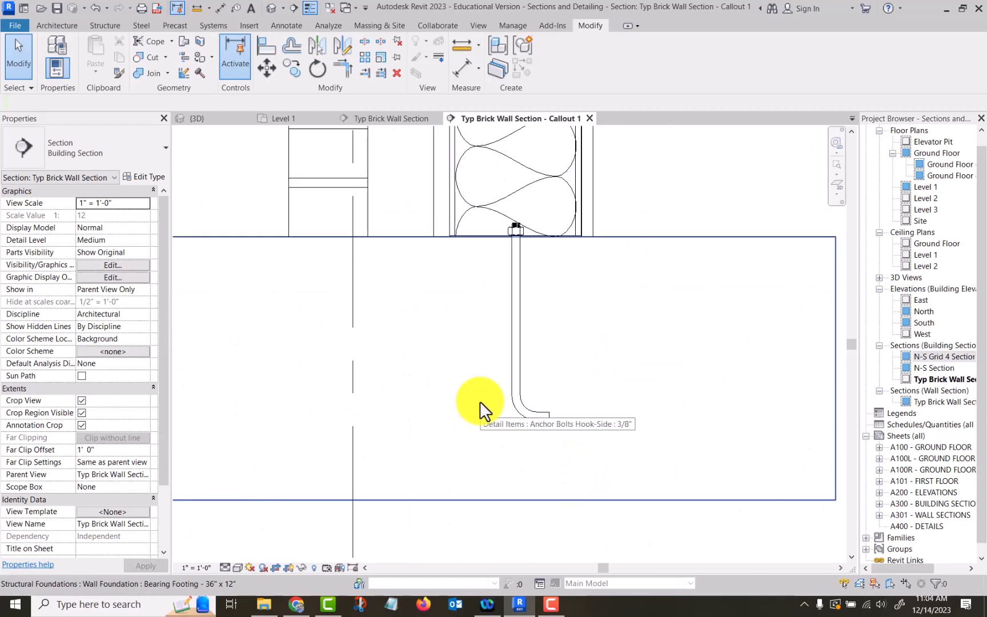
middle_click_drag(637, 368, 660, 441)
scroll(658, 439, "down", 1)
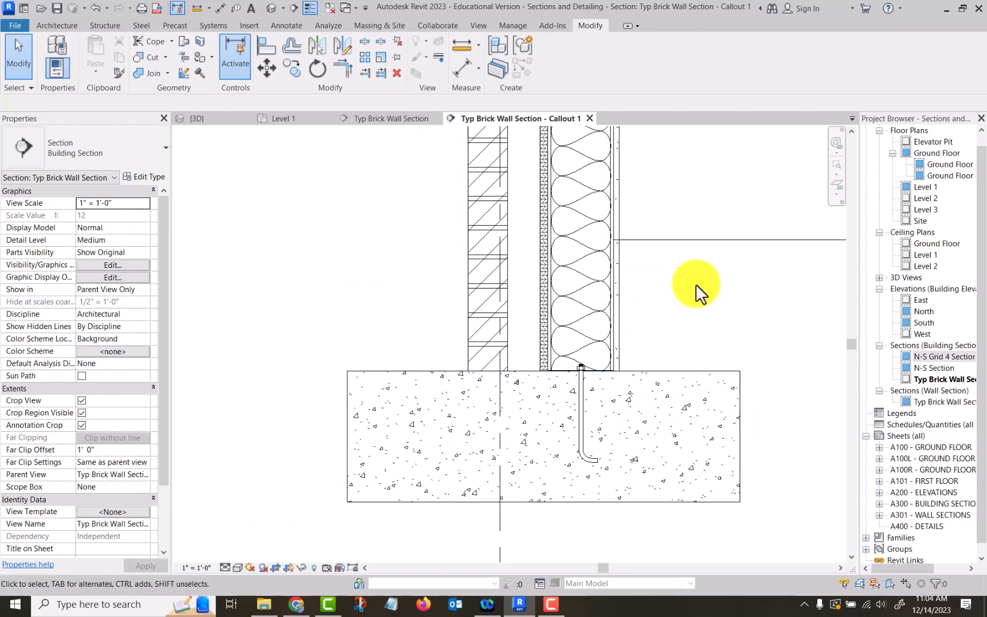
left_click(294, 27)
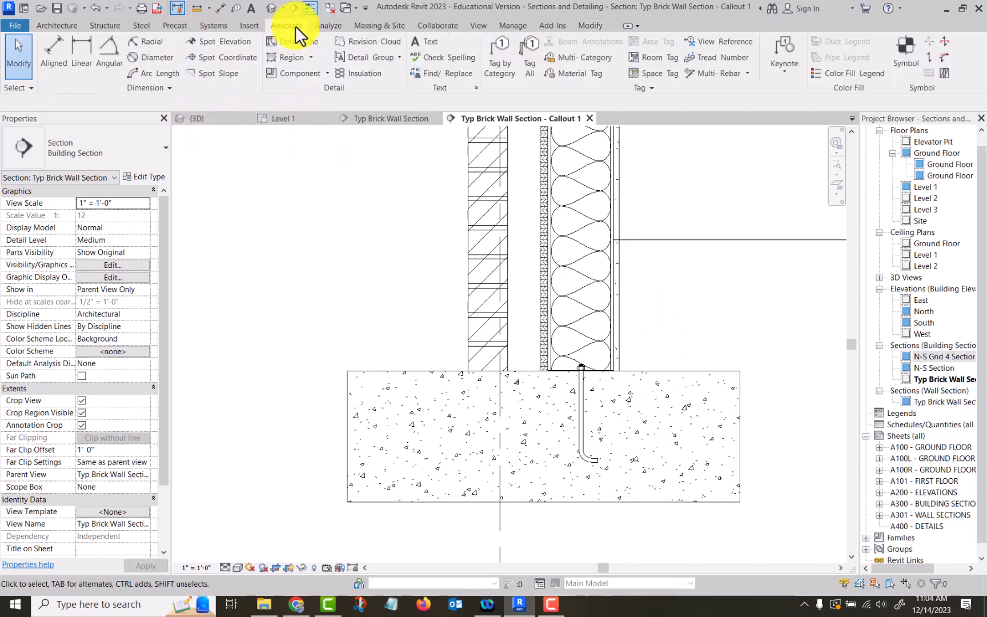
left_click(312, 57)
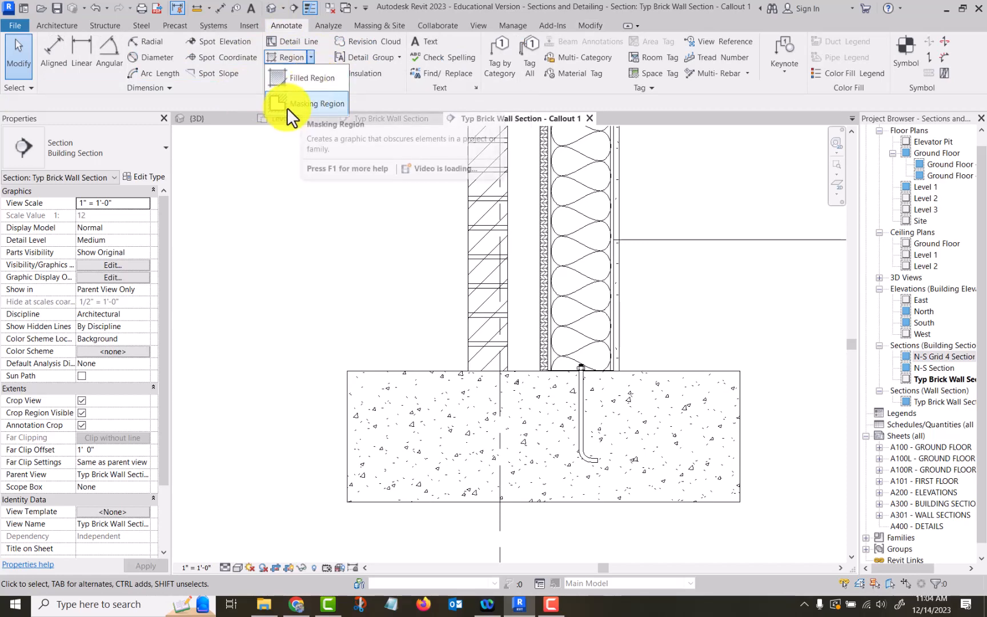
left_click(306, 77)
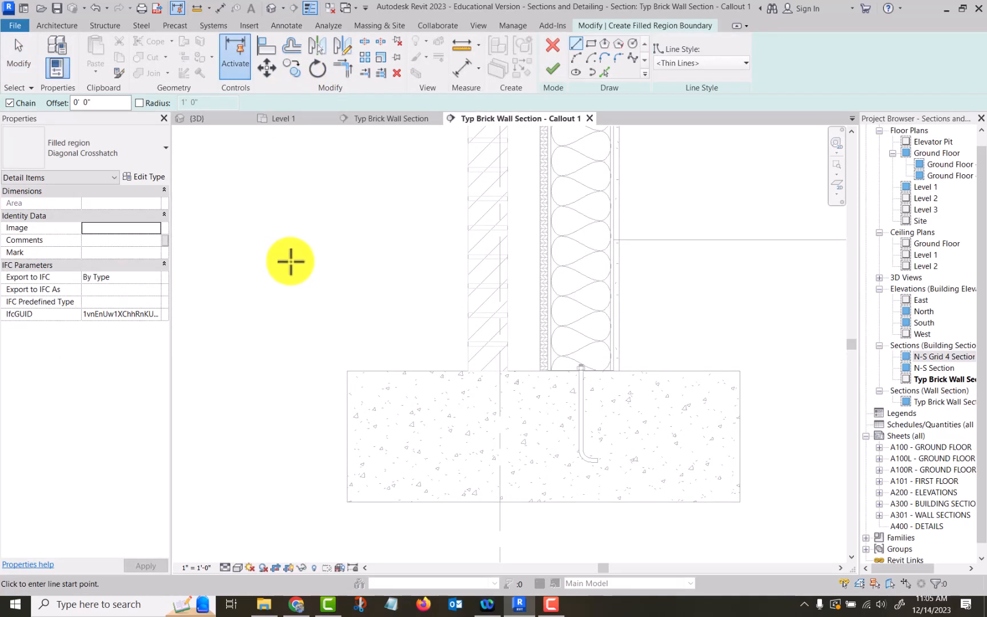
left_click(152, 151)
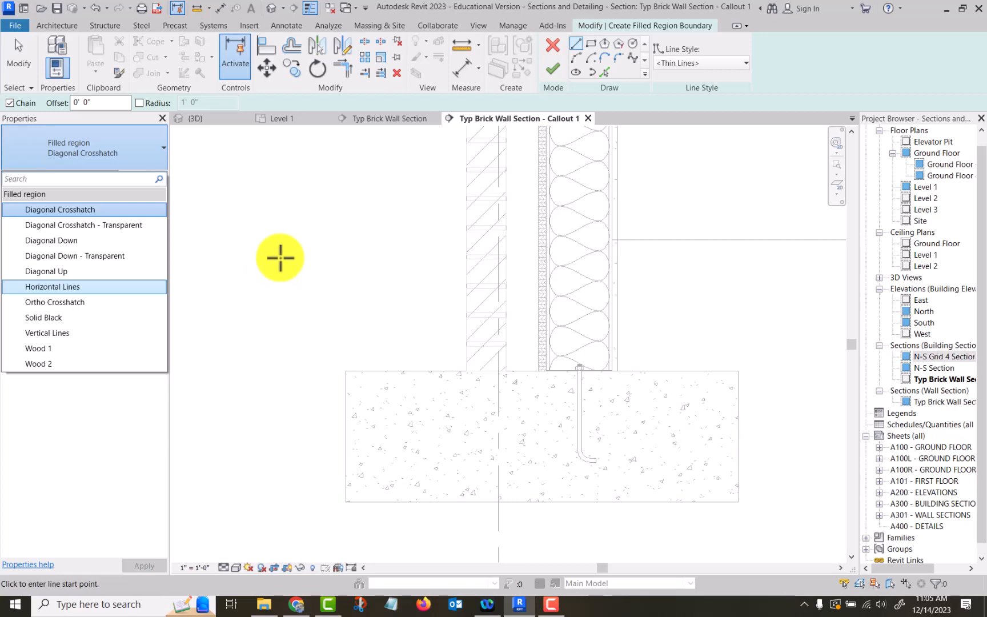
left_click(119, 347)
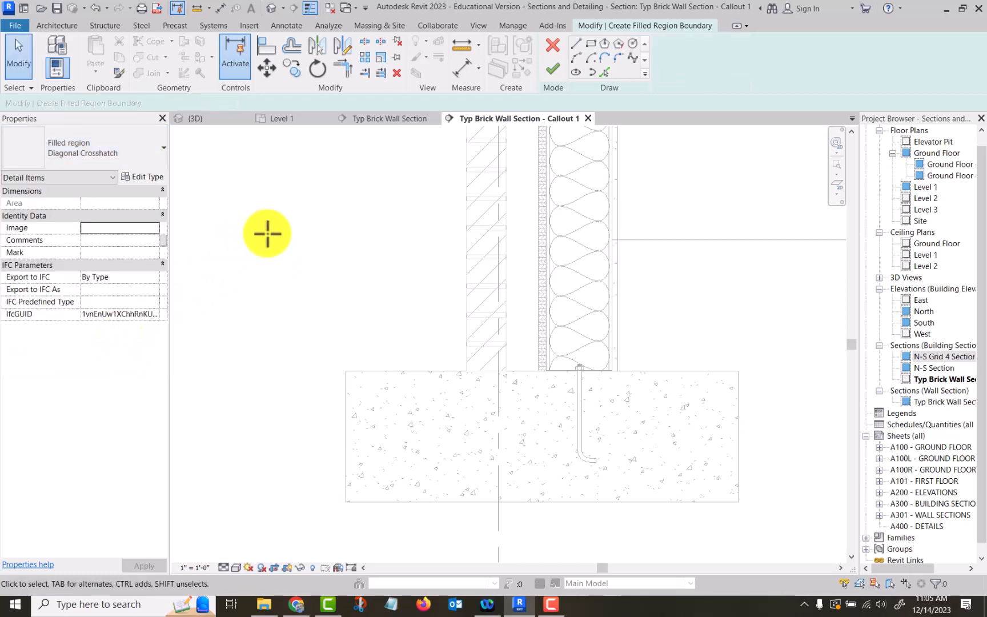
left_click(553, 45)
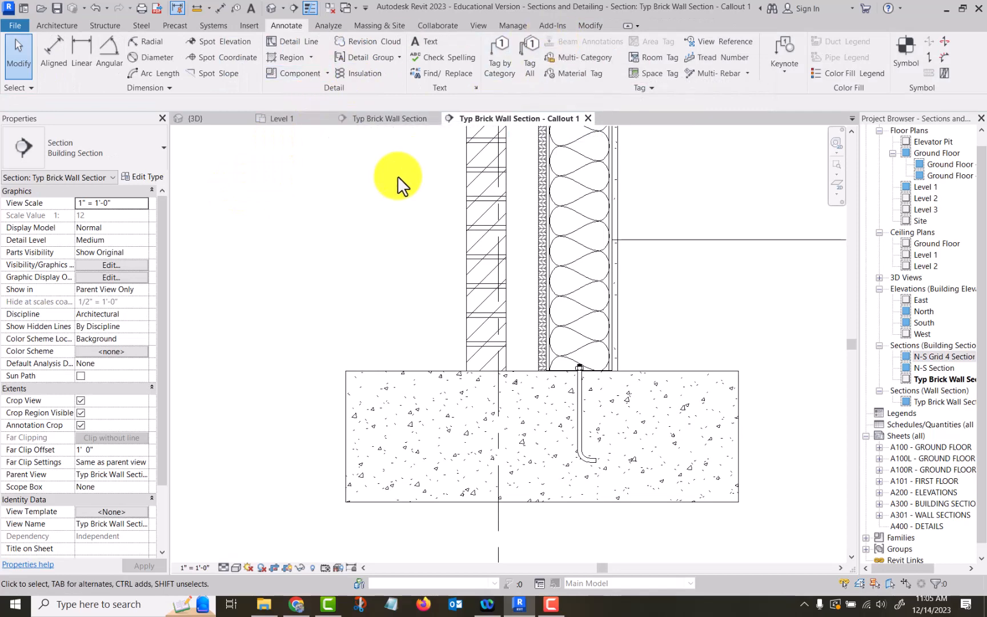
Step: Load the Break Line detail component family from the Div 01-General folder of Detail Items
left_click(248, 25)
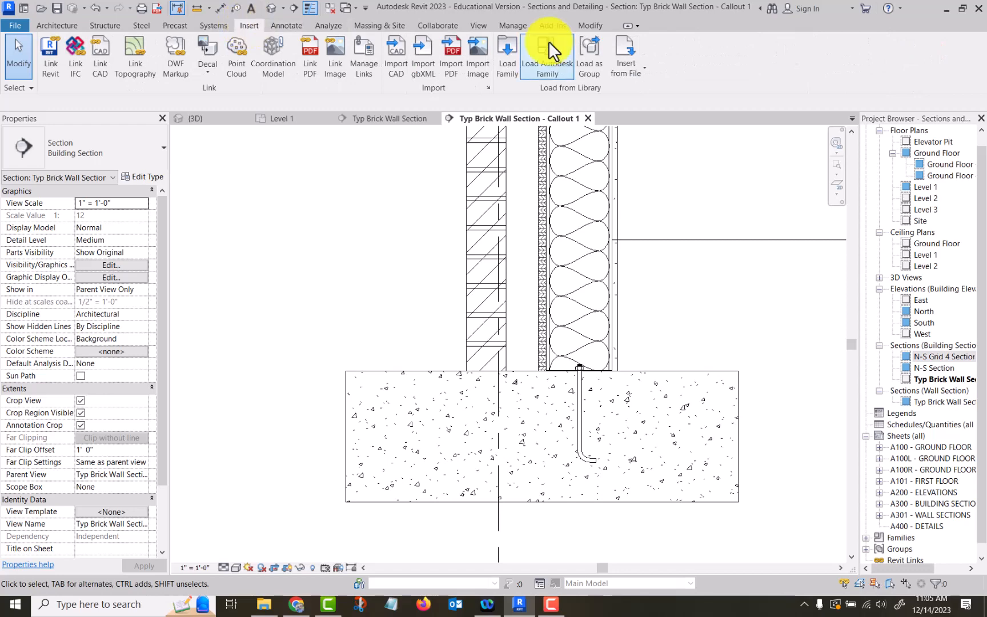
left_click(496, 45)
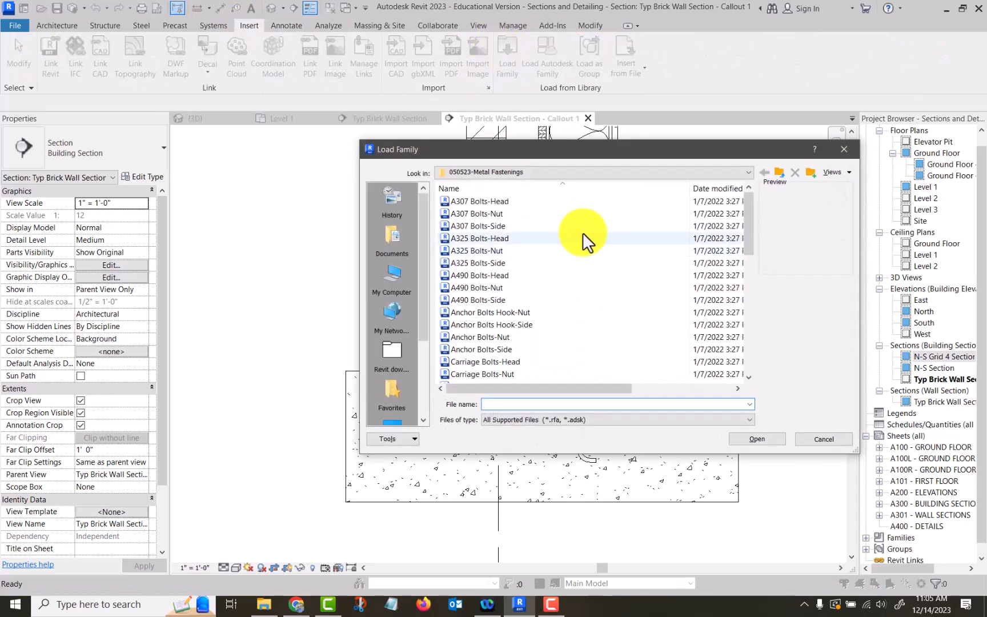
left_click(780, 171)
left_click(782, 172)
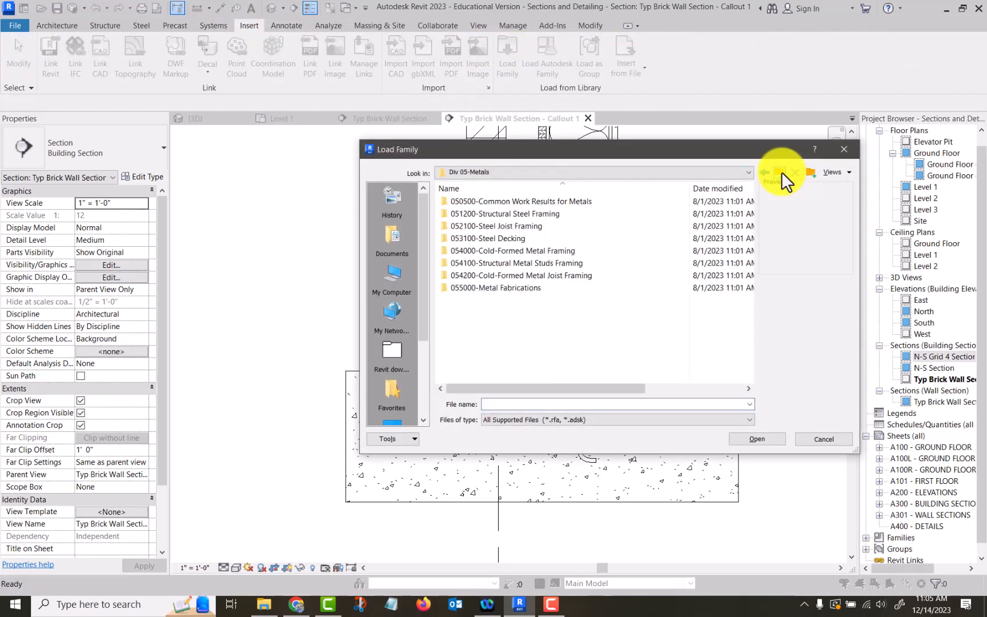
left_click(781, 171)
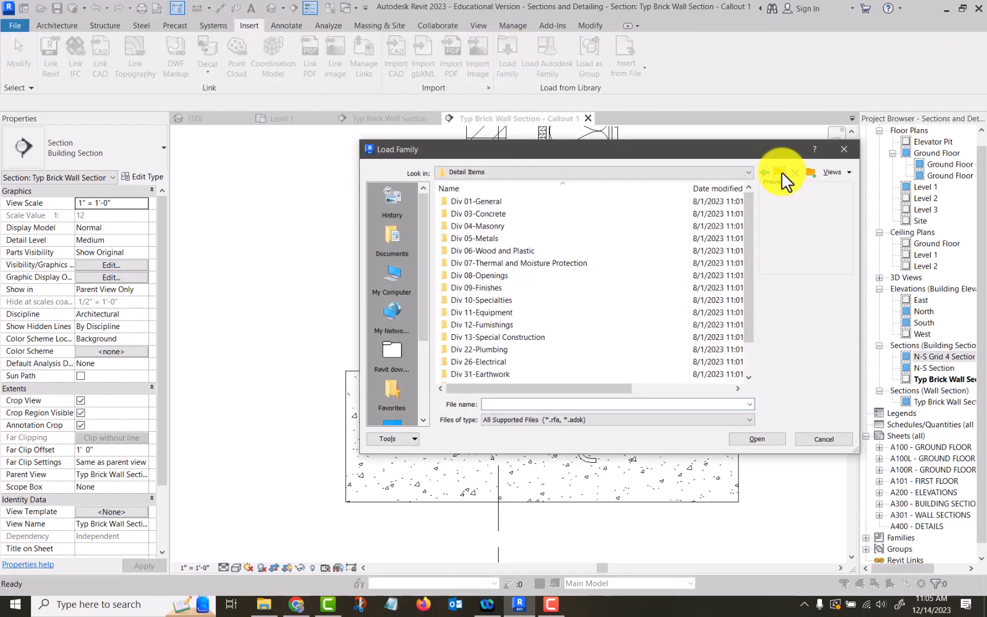
double_click(505, 199)
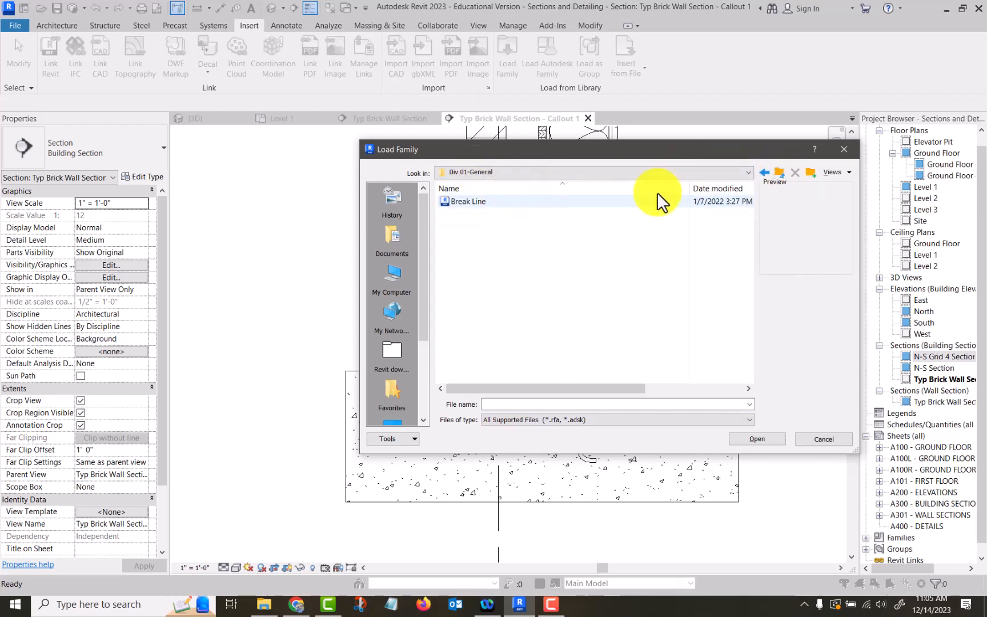
left_click(495, 199)
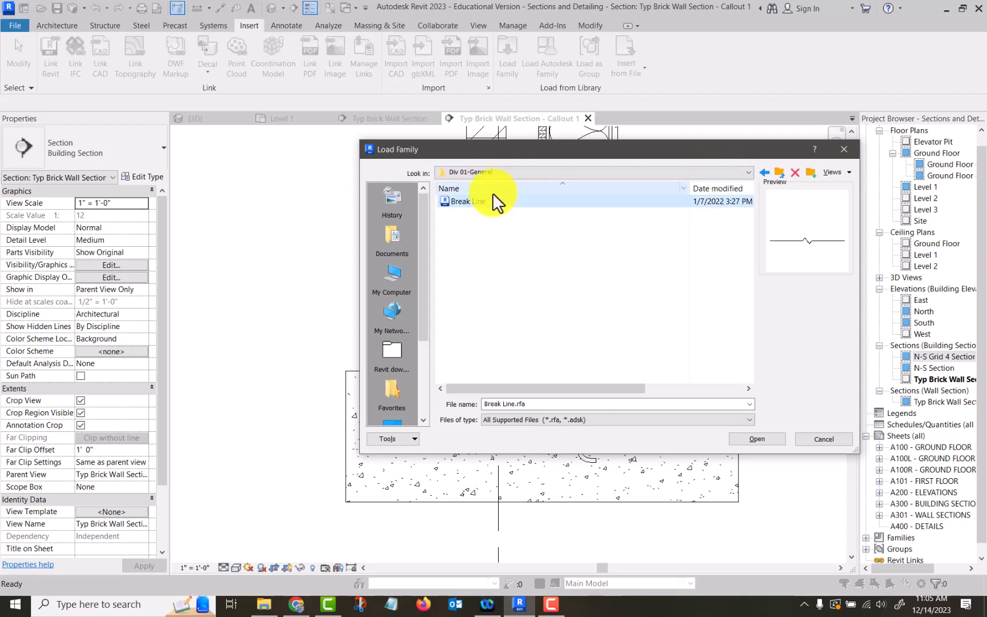
left_click(768, 437)
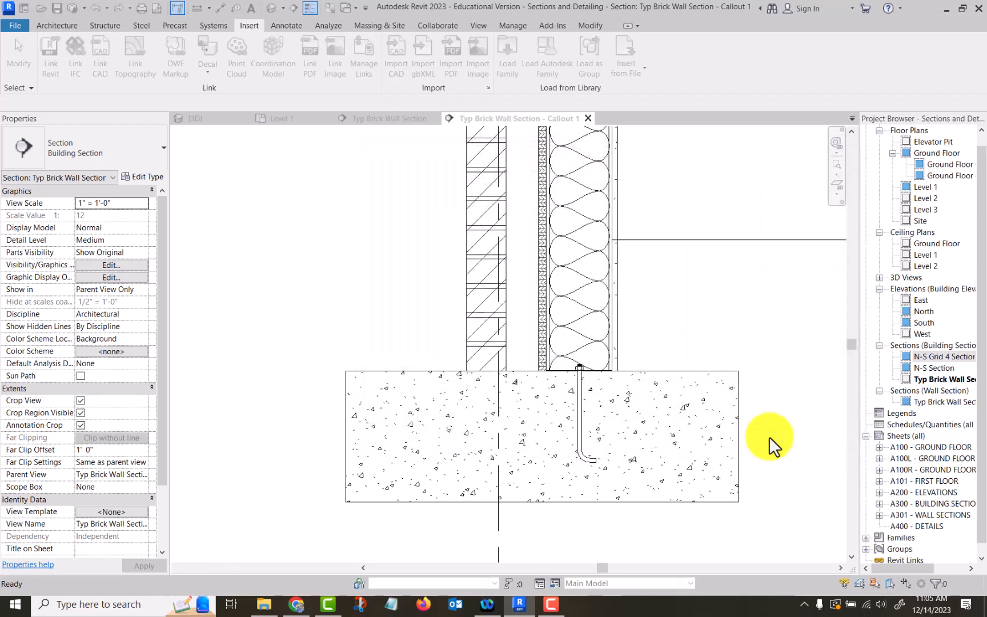
scroll(782, 428, "down", 1)
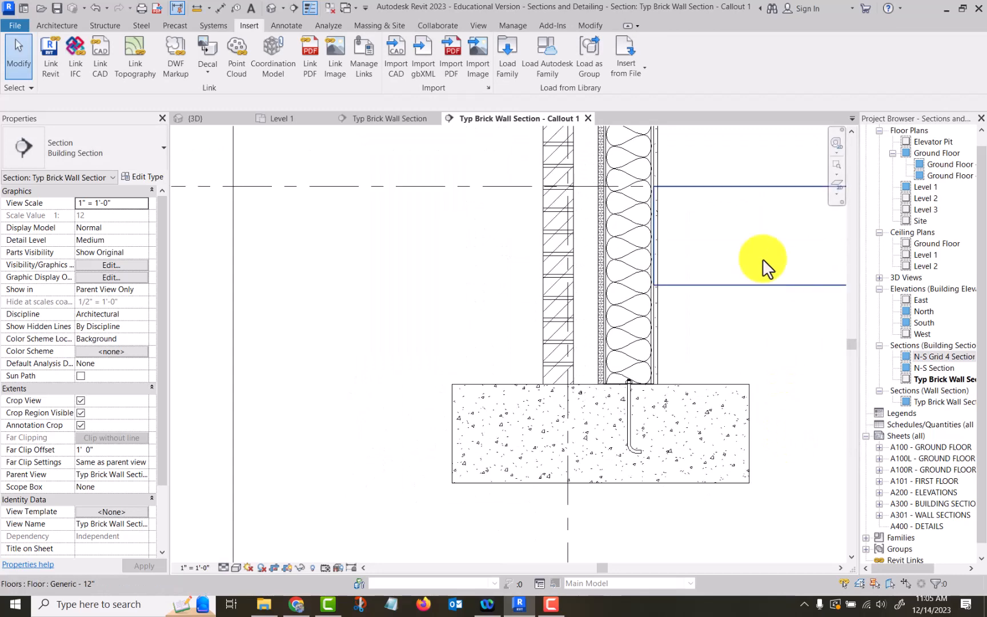
left_click(508, 50)
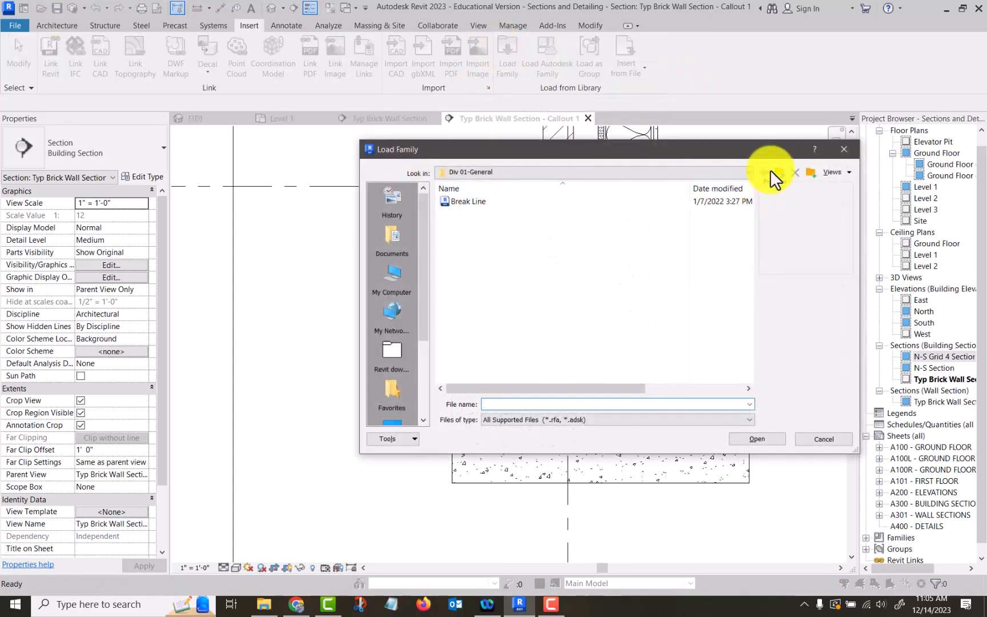
left_click(780, 171)
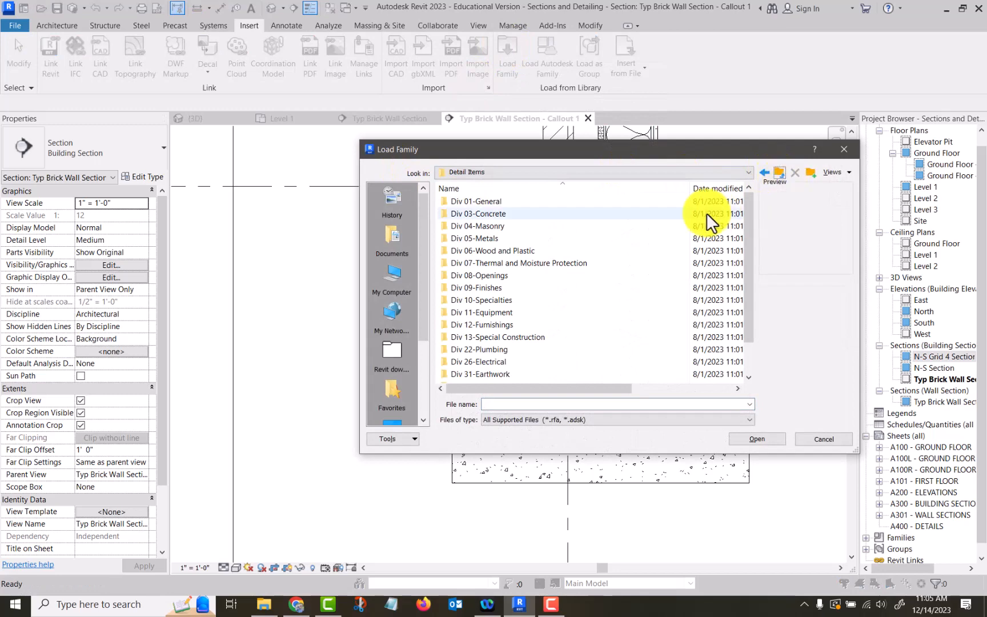
double_click(496, 373)
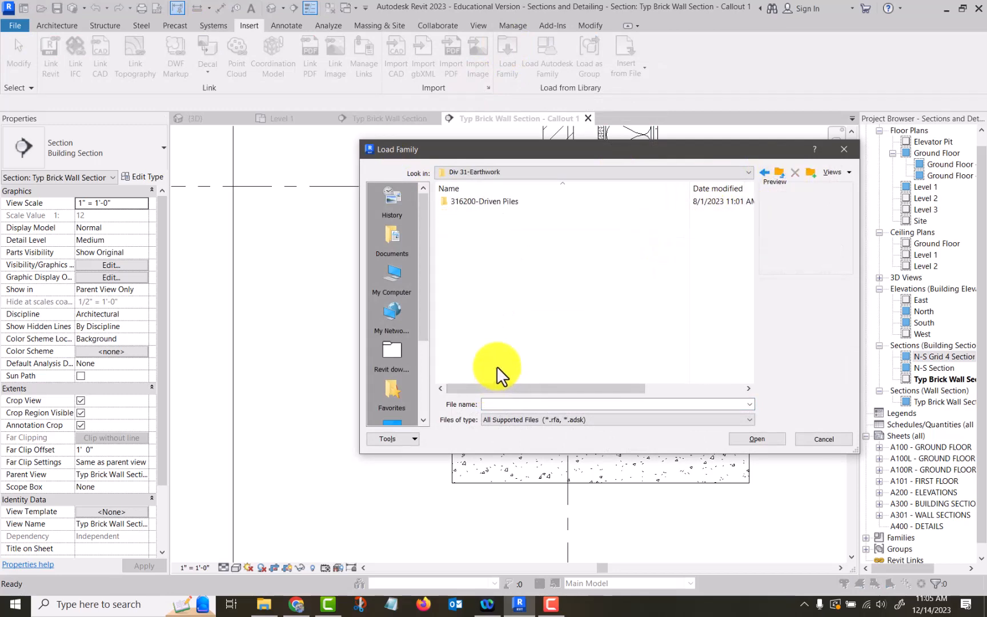
left_click(779, 173)
key("Escape")
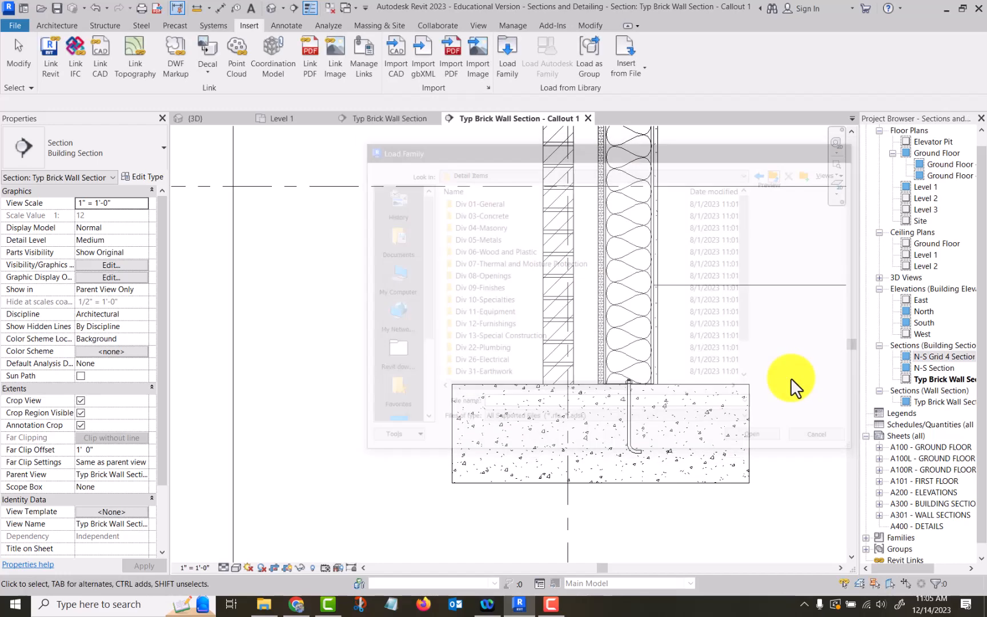
Step: Place a horizontal Break Line about 1'-7" outside the brick face near the crop's upper edge and a vertical one across the floor slab, about 1'-10" from the wall
scroll(815, 316, "down", 2)
mouse_move(815, 317)
middle_mouse_down()
mouse_move(628, 289)
mouse_move(636, 269)
mouse_move(636, 379)
middle_mouse_up()
scroll(663, 284, "down", 1)
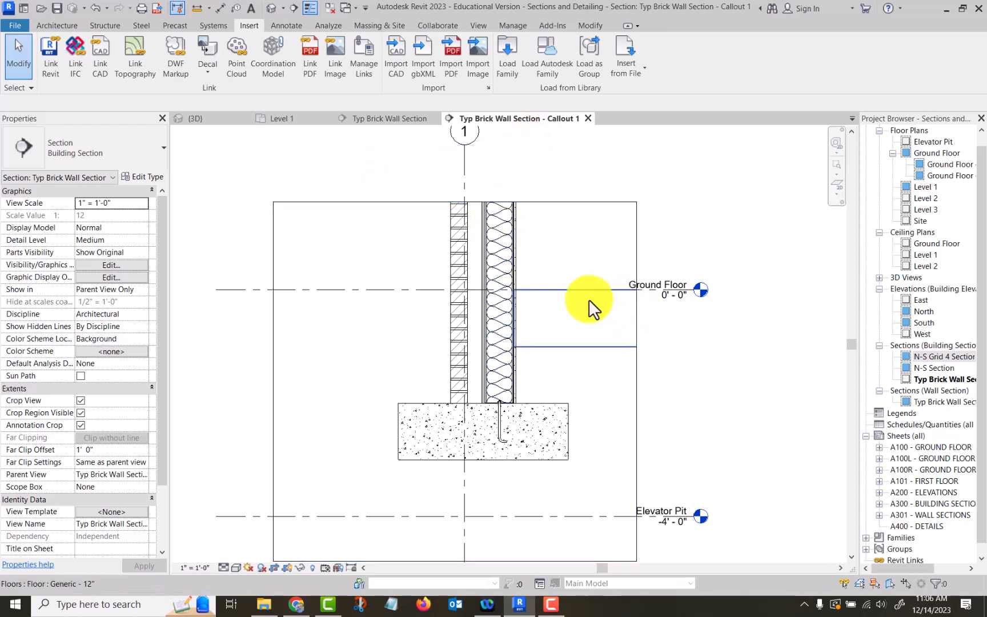
left_click(287, 25)
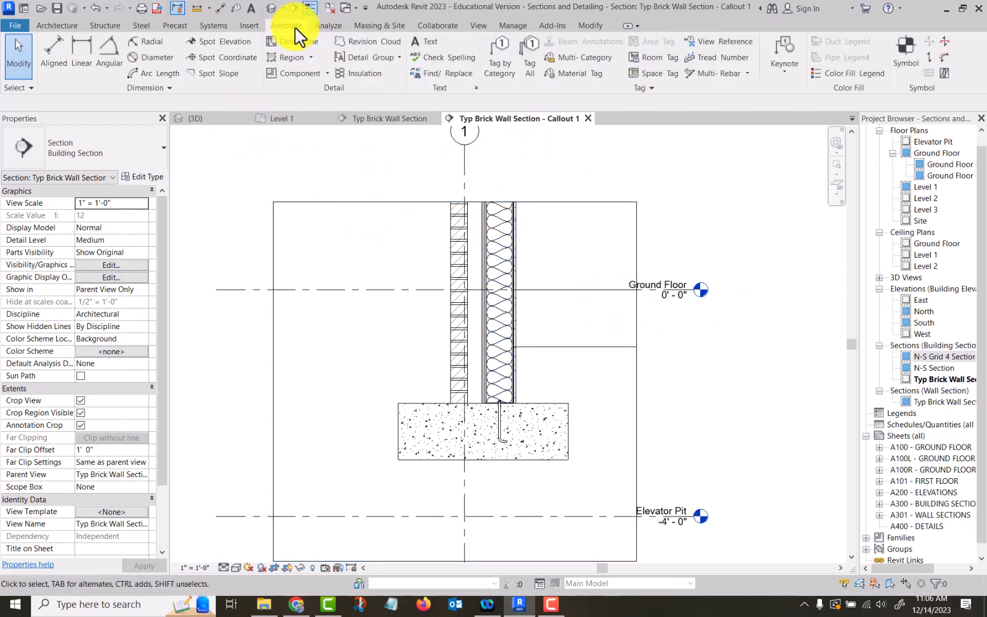
left_click(294, 69)
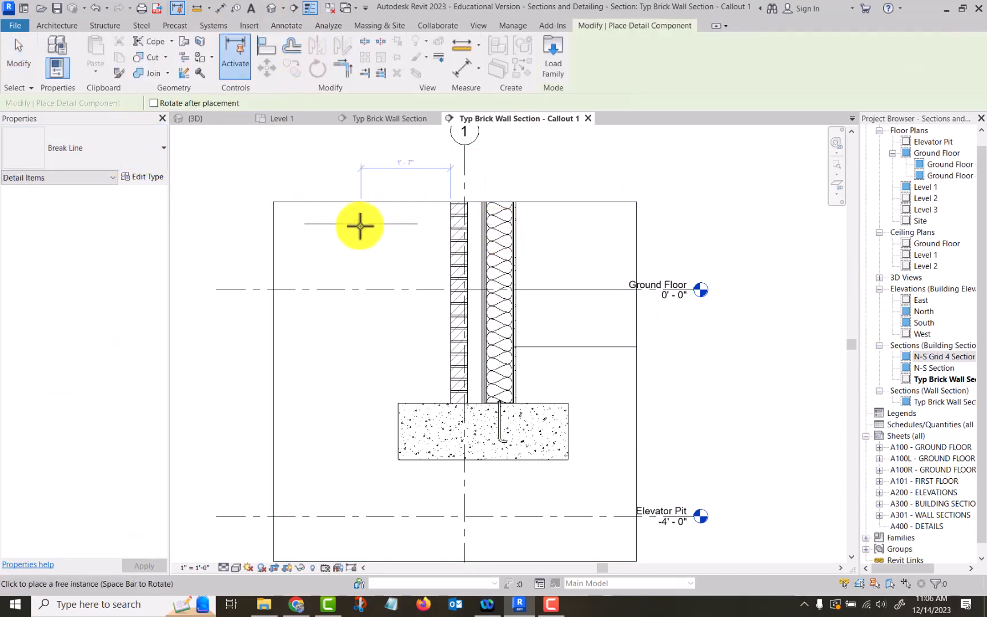
left_click(360, 225)
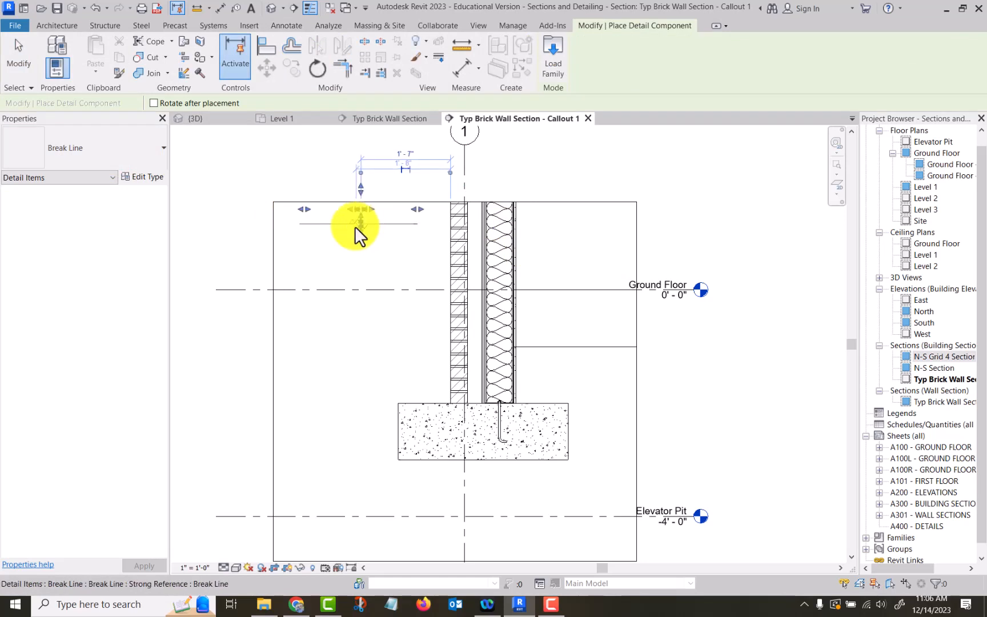
key("space")
left_click(617, 318)
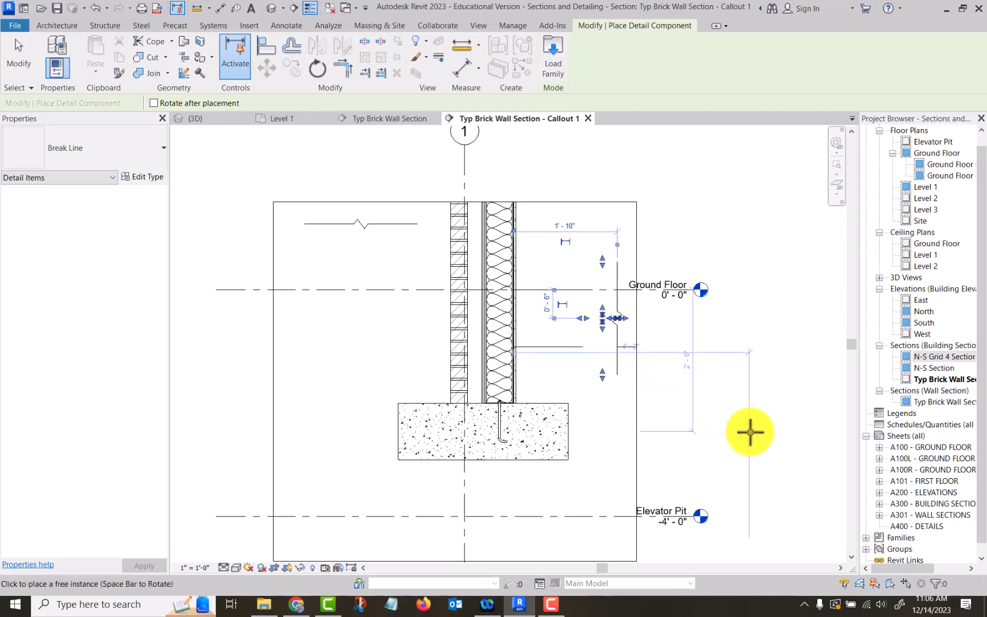
key("Escape")
key("Escape")
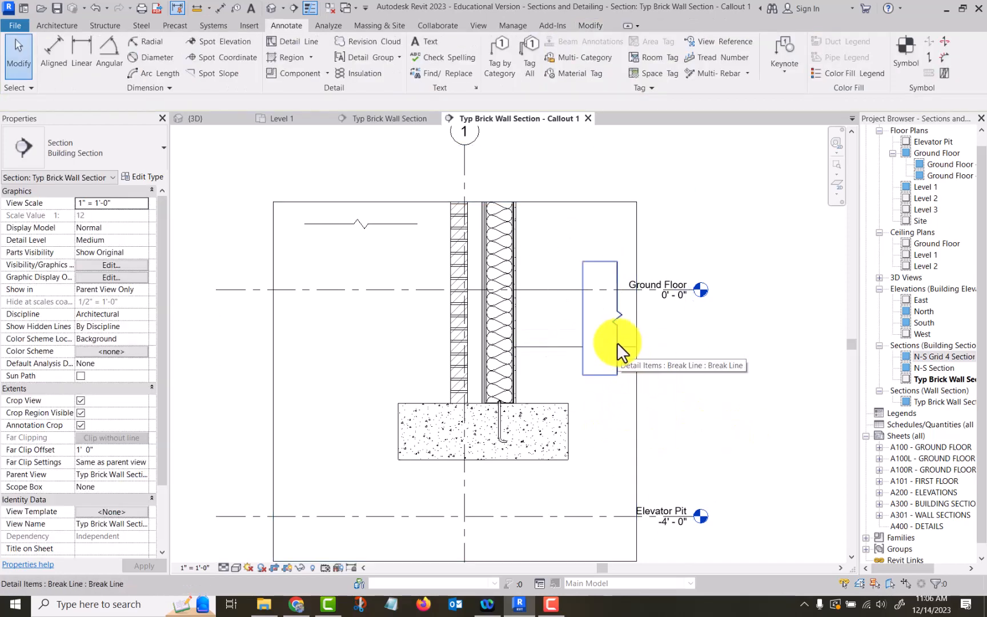
Step: Rotate the vertical break line on the floor slab by 180° so its masking side faces away from the wall
left_click(617, 342)
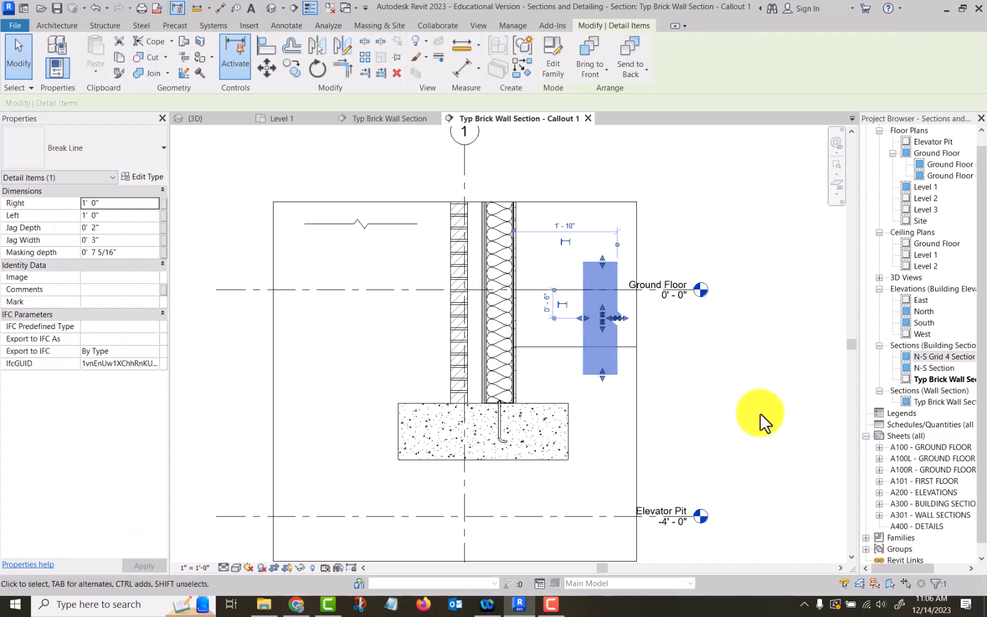
key("space")
key("space")
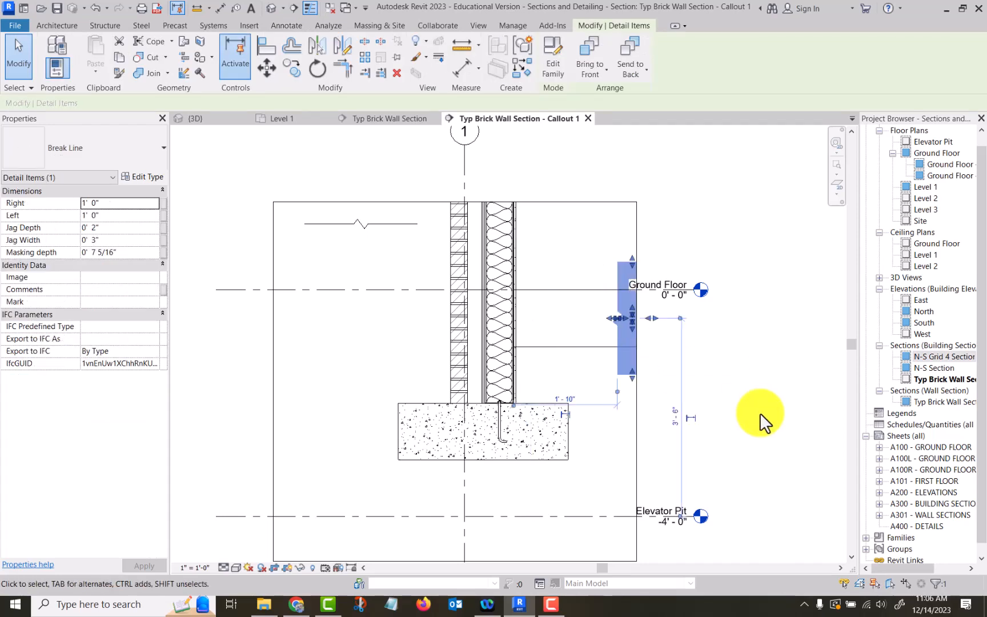
left_click(763, 409)
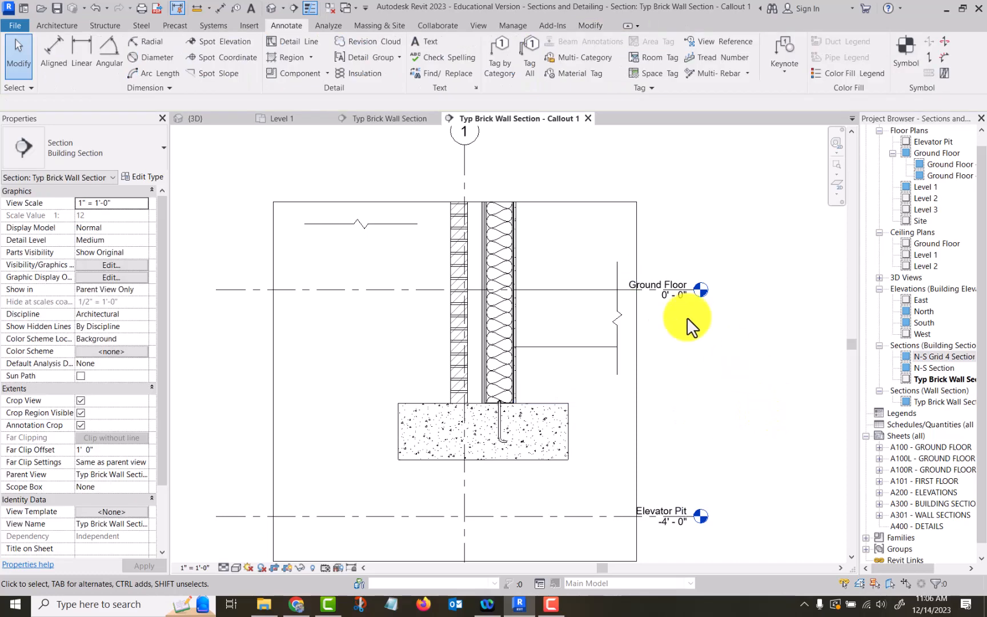
Step: Move the horizontal break line sideways from outside the brick face so it spans the upper end of the wall
scroll(676, 258, "up", 3)
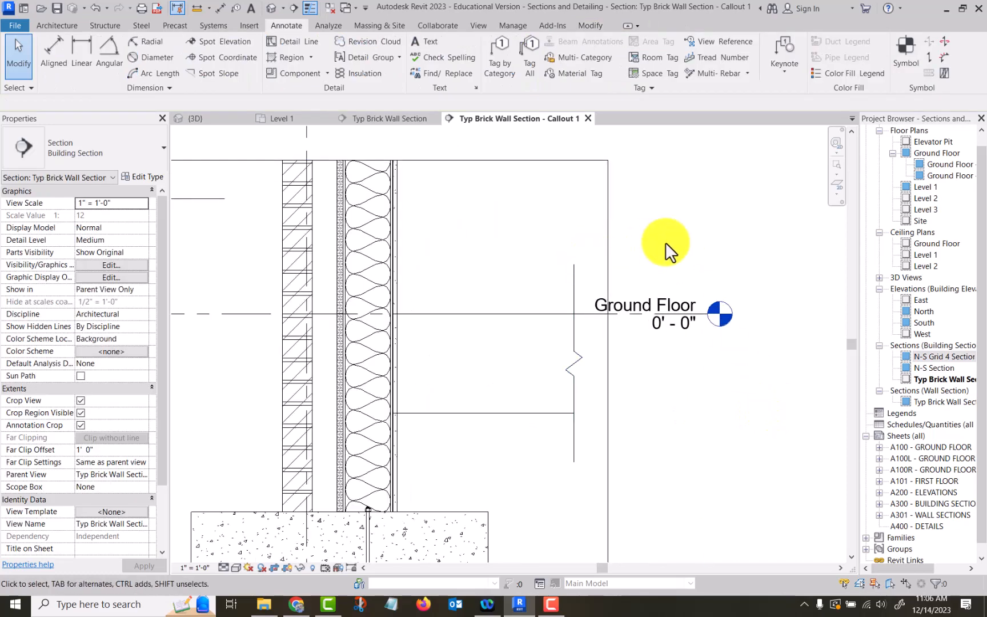
scroll(669, 251, "down", 3)
left_click(346, 221)
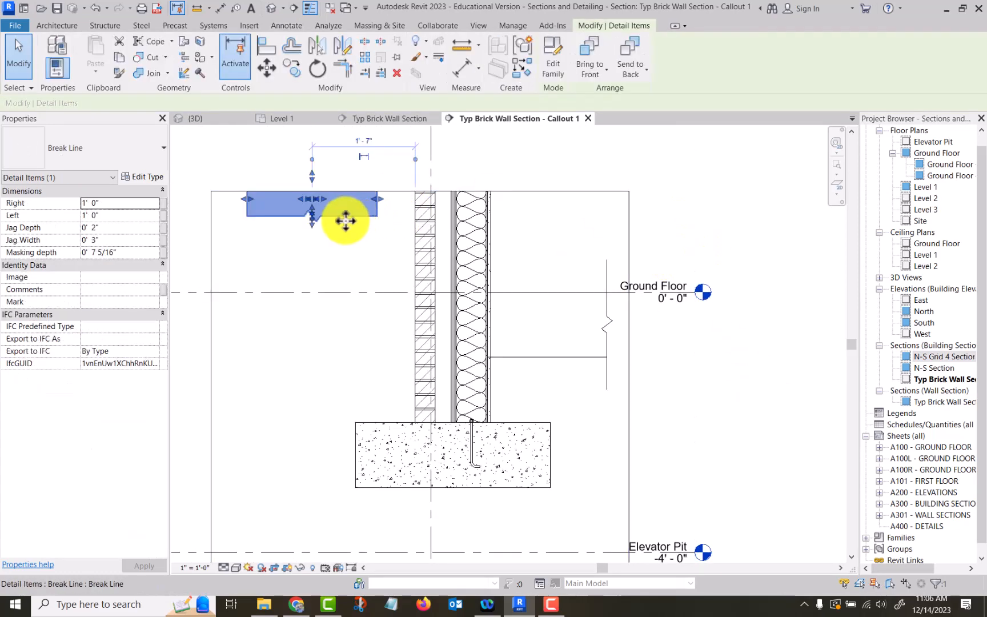
left_click_drag(352, 216, 482, 209, "ctrl")
left_click(669, 206)
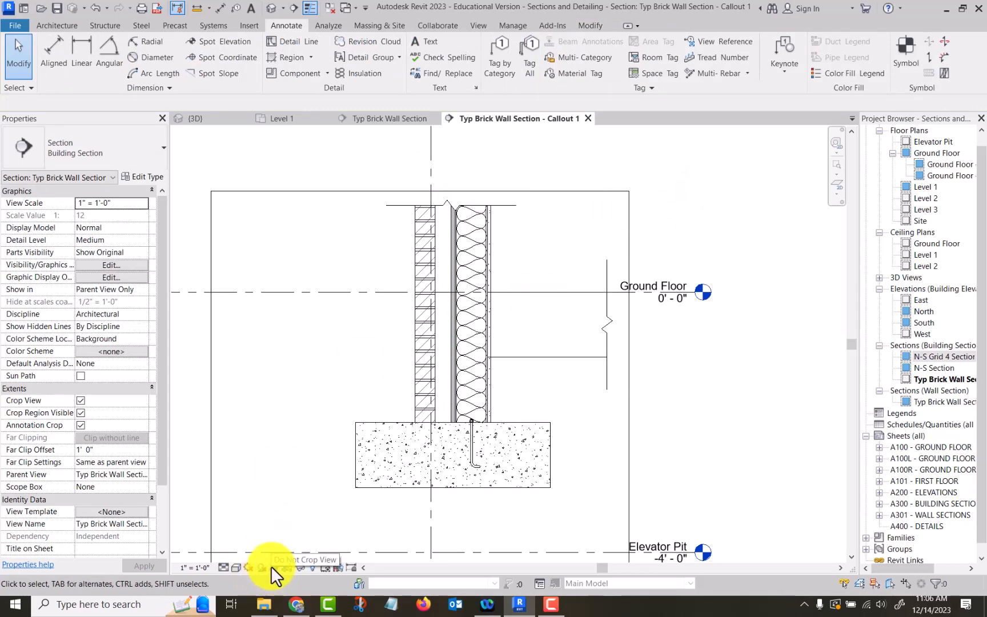
Step: Hide the crop region boundary of the callout view
left_click(286, 567)
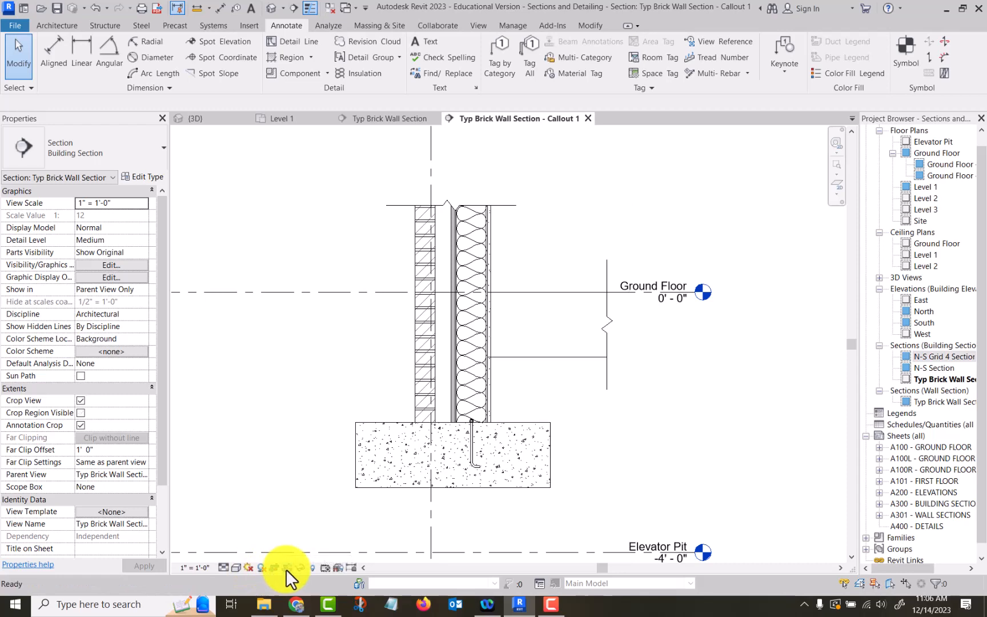
scroll(680, 449, "down", 1)
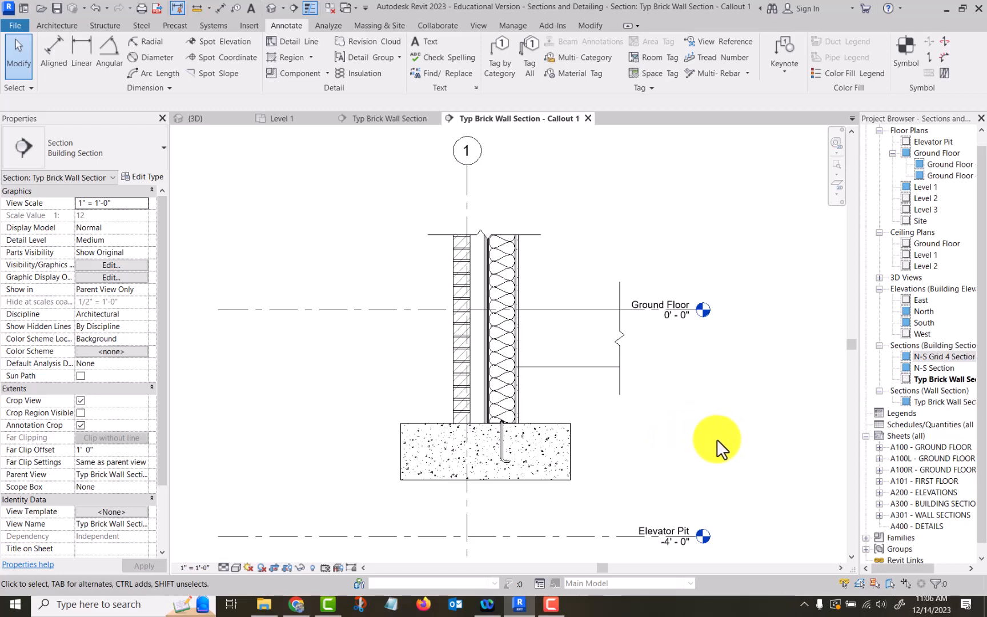
scroll(717, 440, "up", 1)
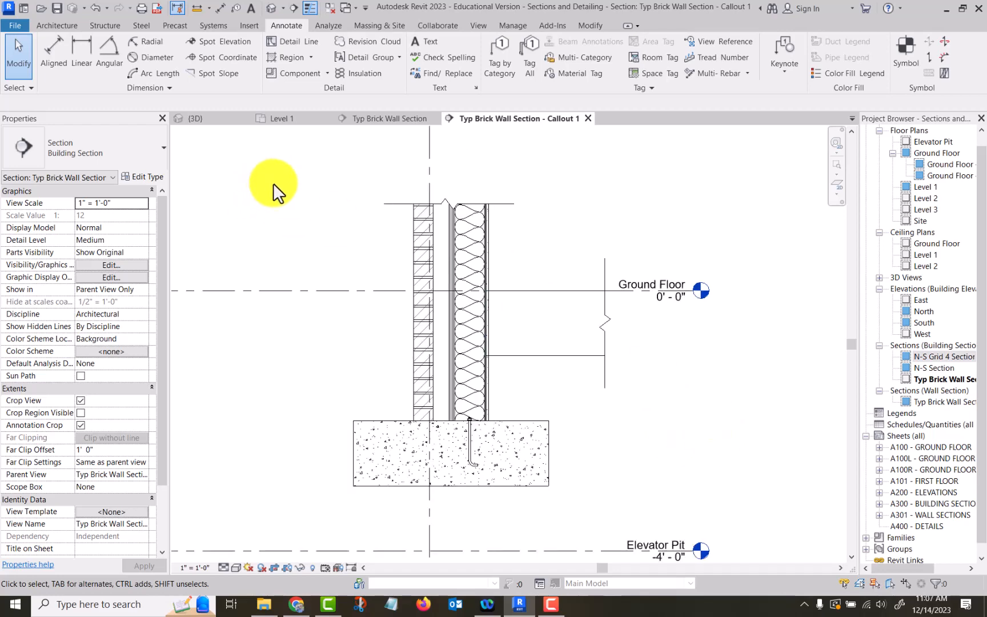
left_click(292, 57)
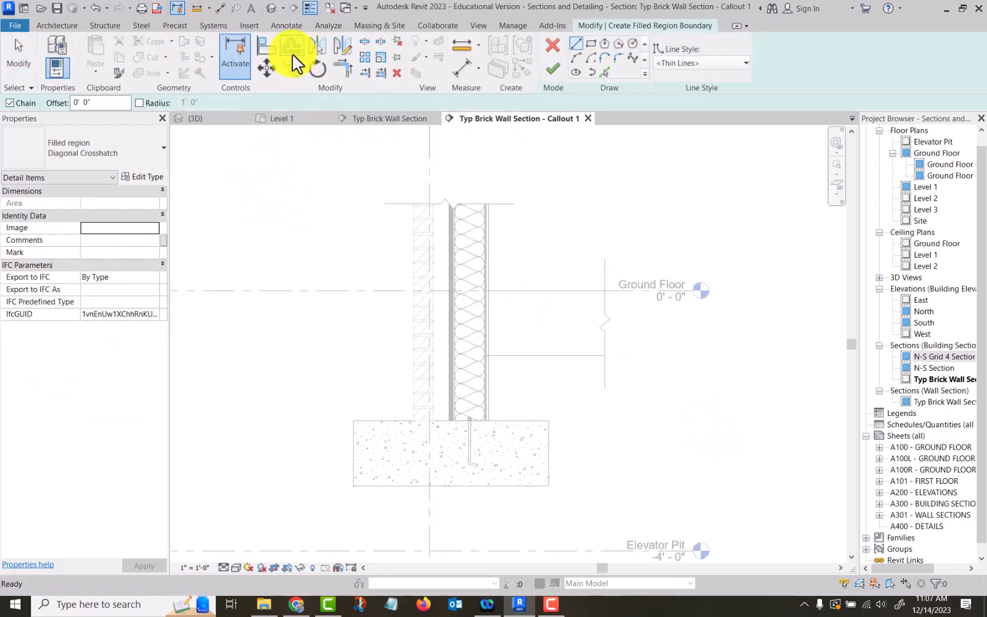
left_click(131, 155)
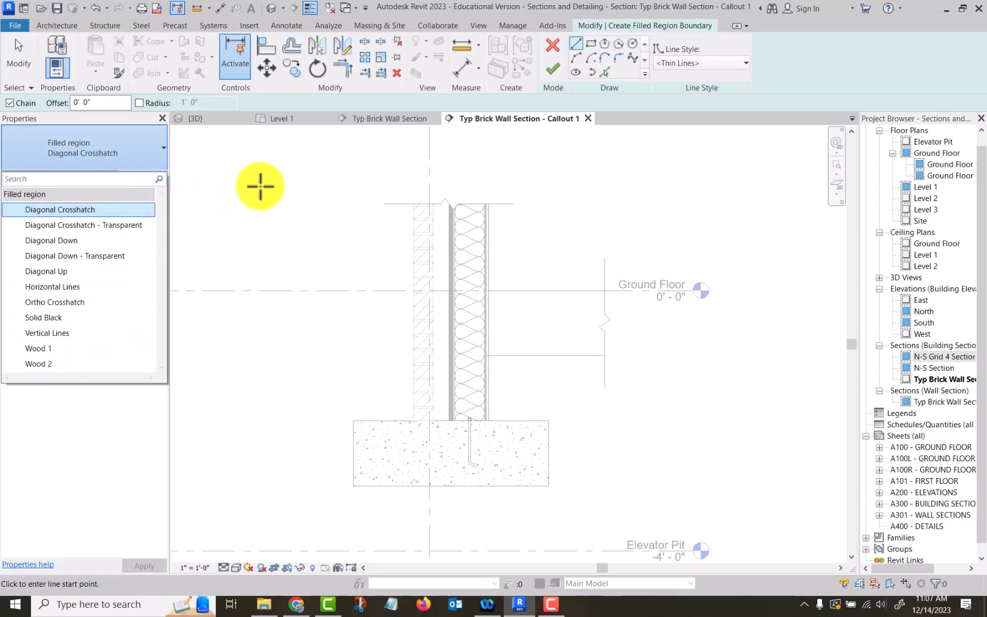
left_click(260, 185)
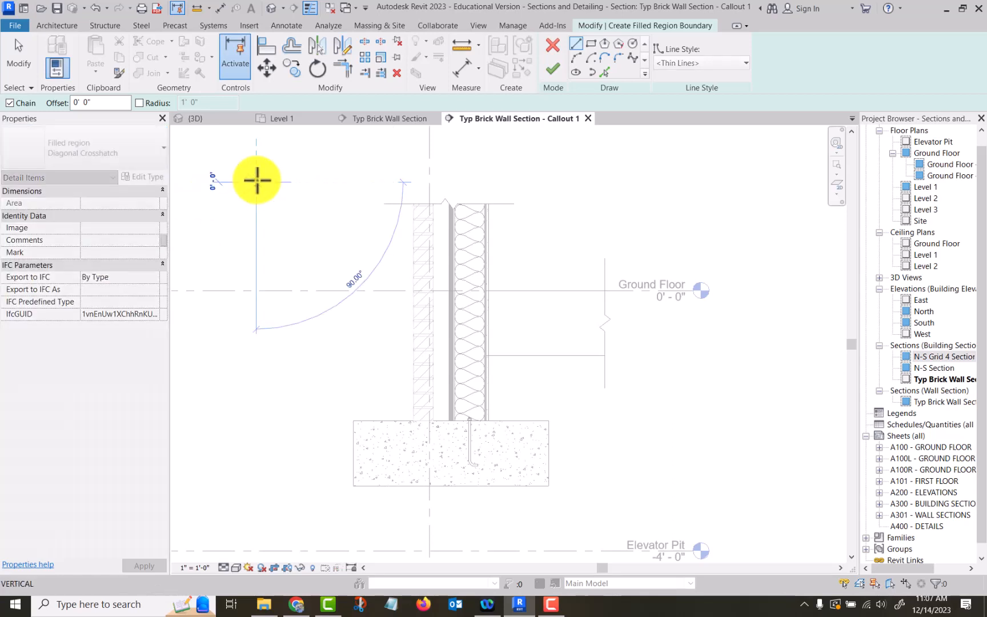
key("Escape")
key("Escape")
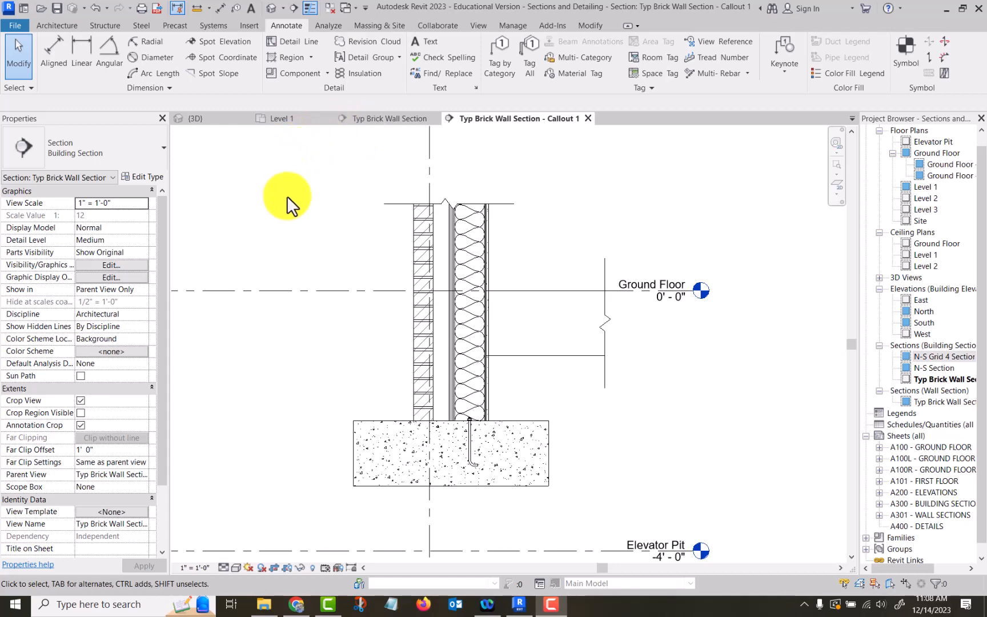
Step: Start a filled region and duplicate the Diagonal Crosshatch type under the name Earth Fill
left_click(293, 58)
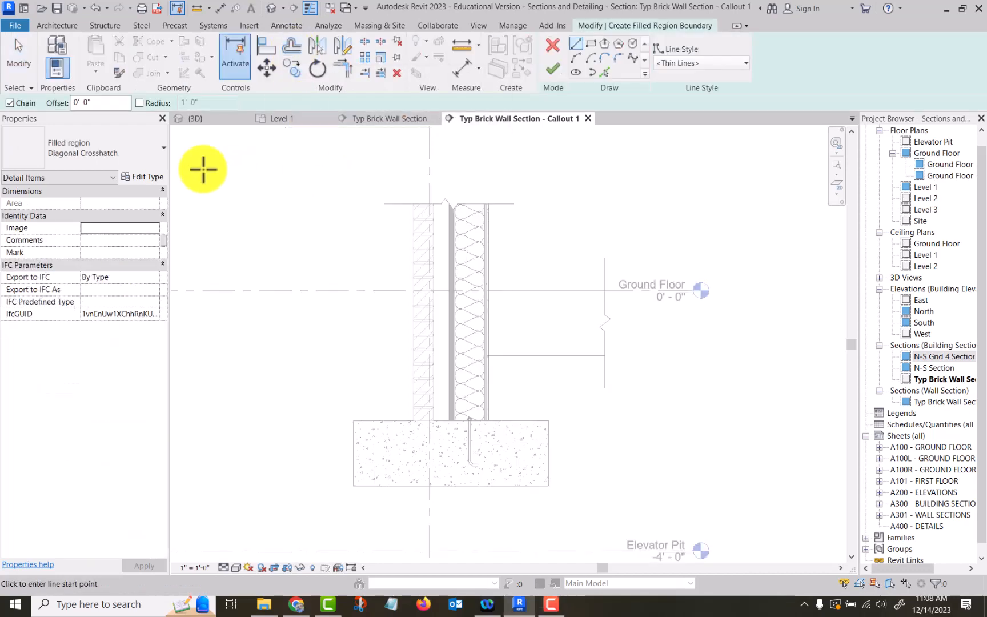
left_click(142, 177)
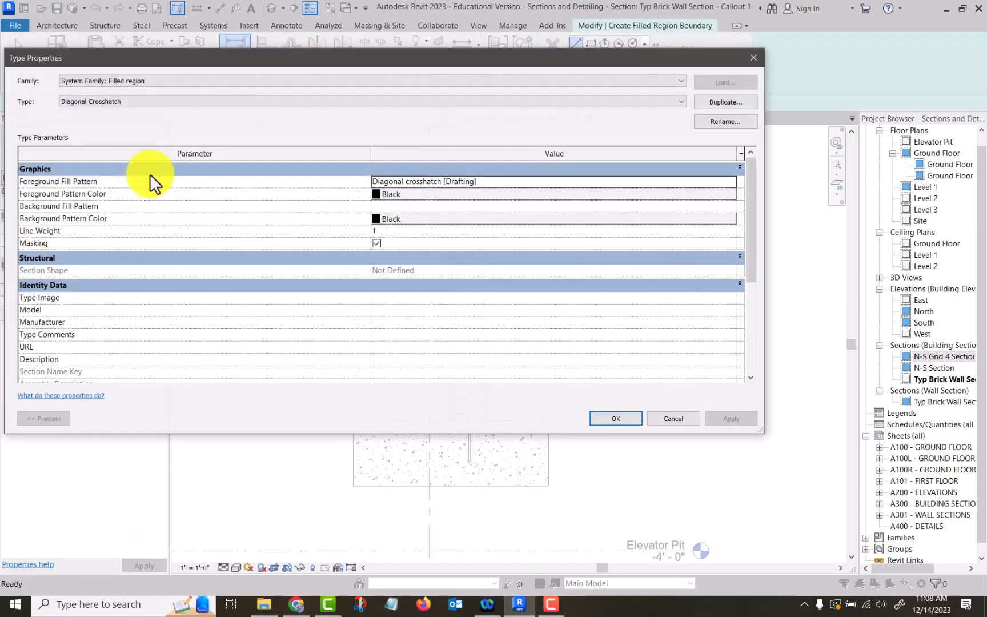
left_click(727, 102)
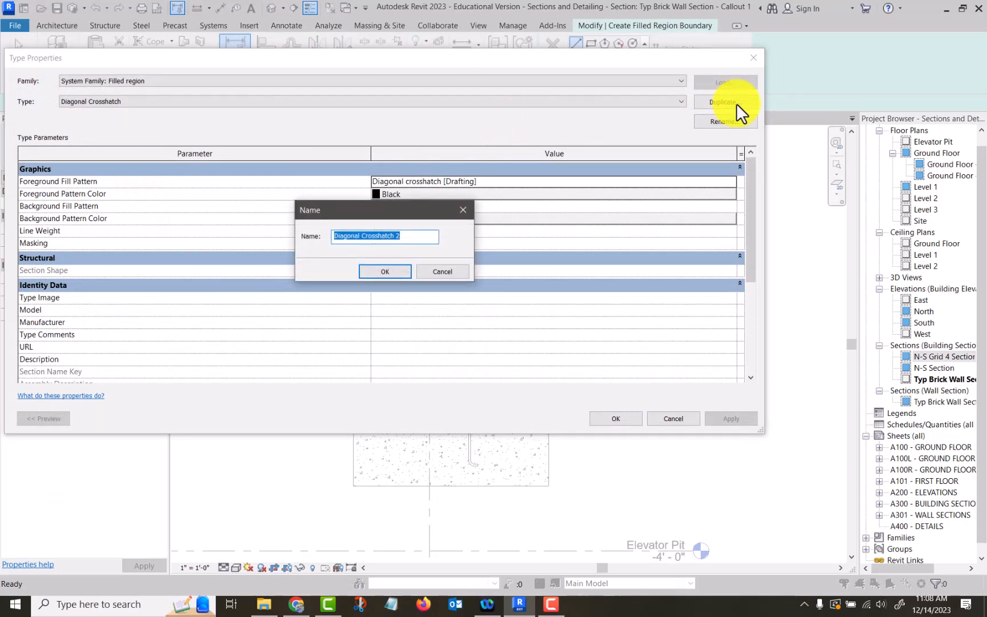
type("Ear")
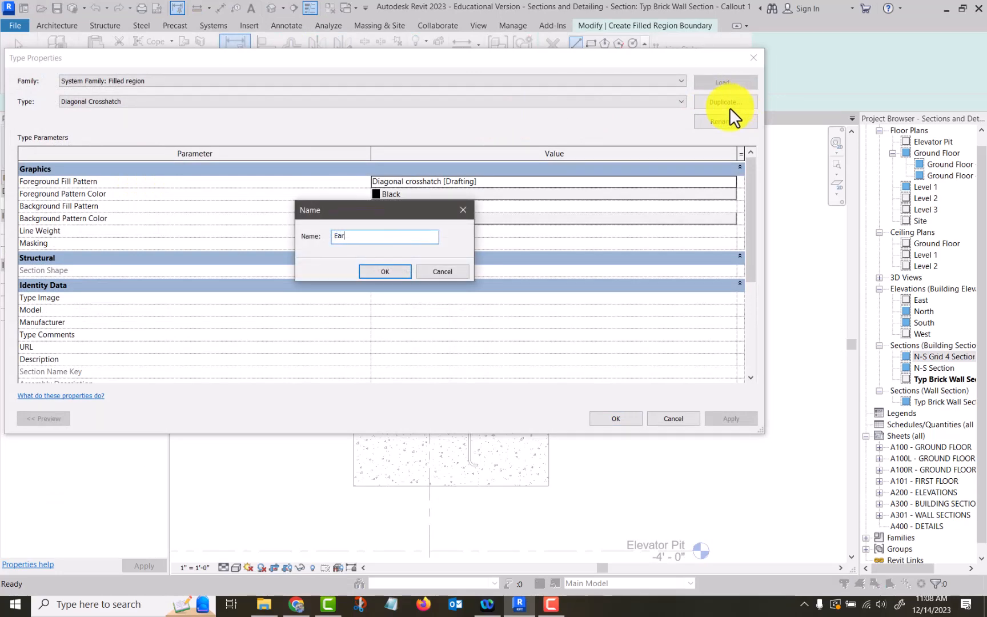
type("th Fill")
key("Return")
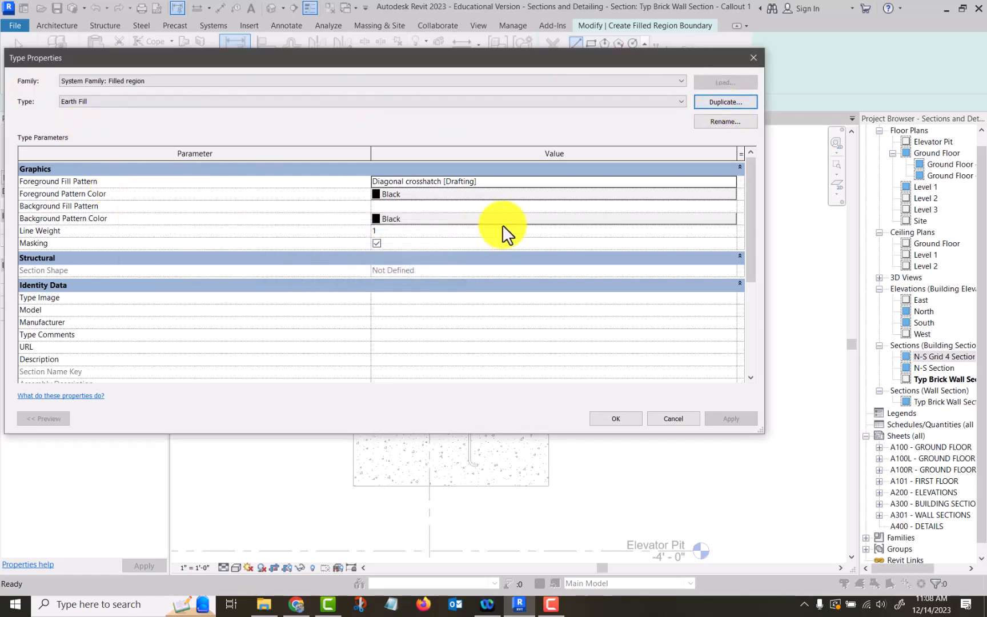
Step: Assign the Earth drafting pattern as the foreground fill of the Earth Fill type and apply the type changes
left_click(551, 182)
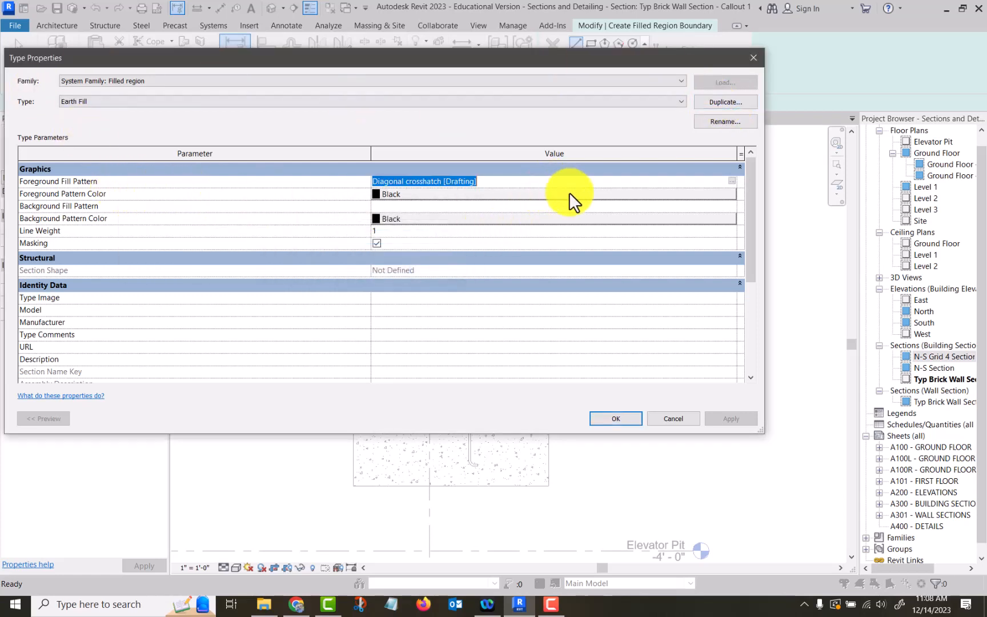
left_click(730, 181)
scroll(375, 269, "down", 3)
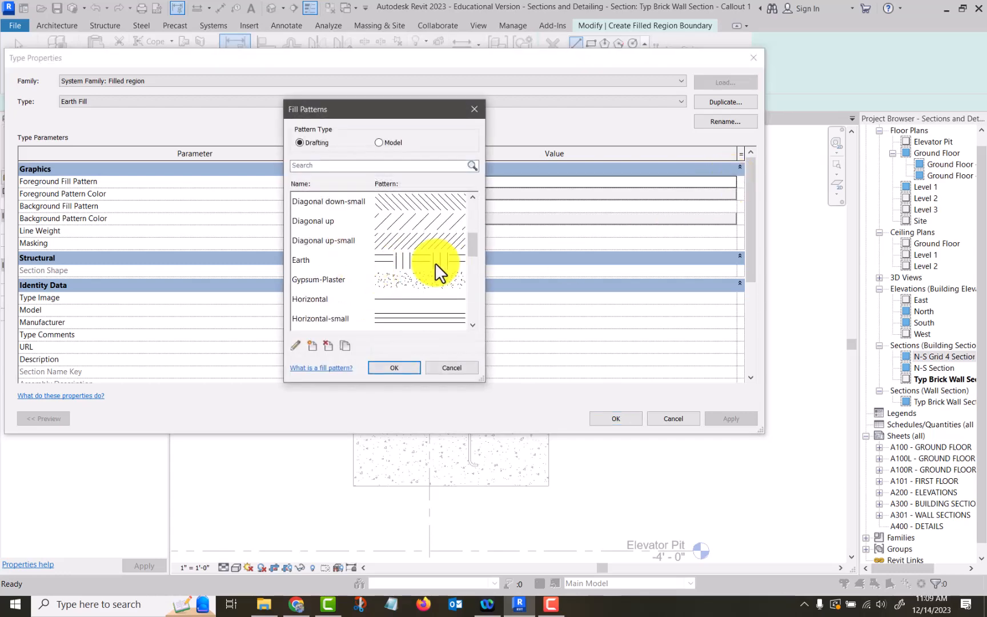
left_click(434, 262)
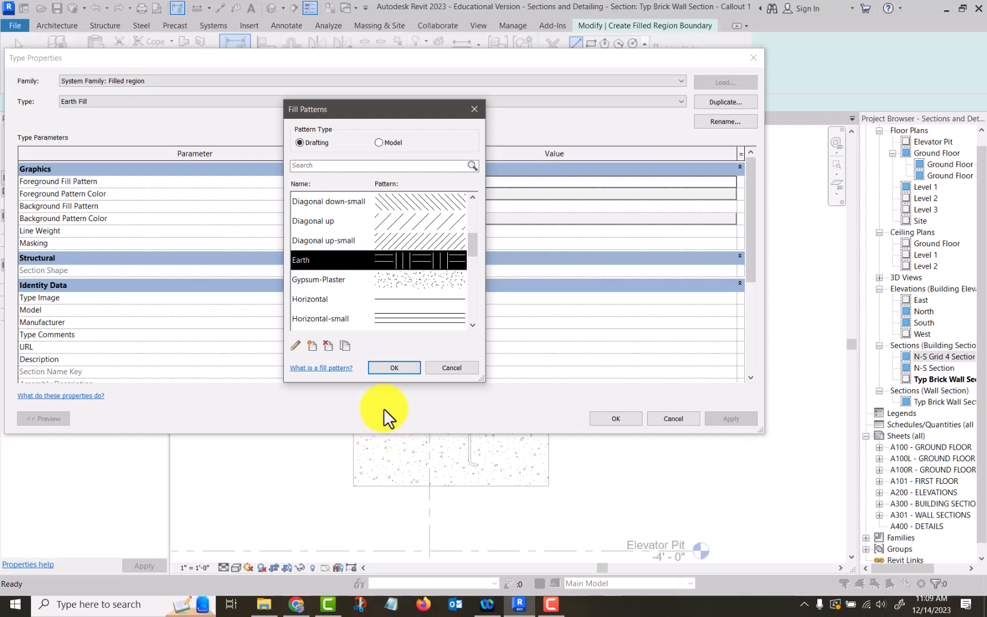
left_click(389, 365)
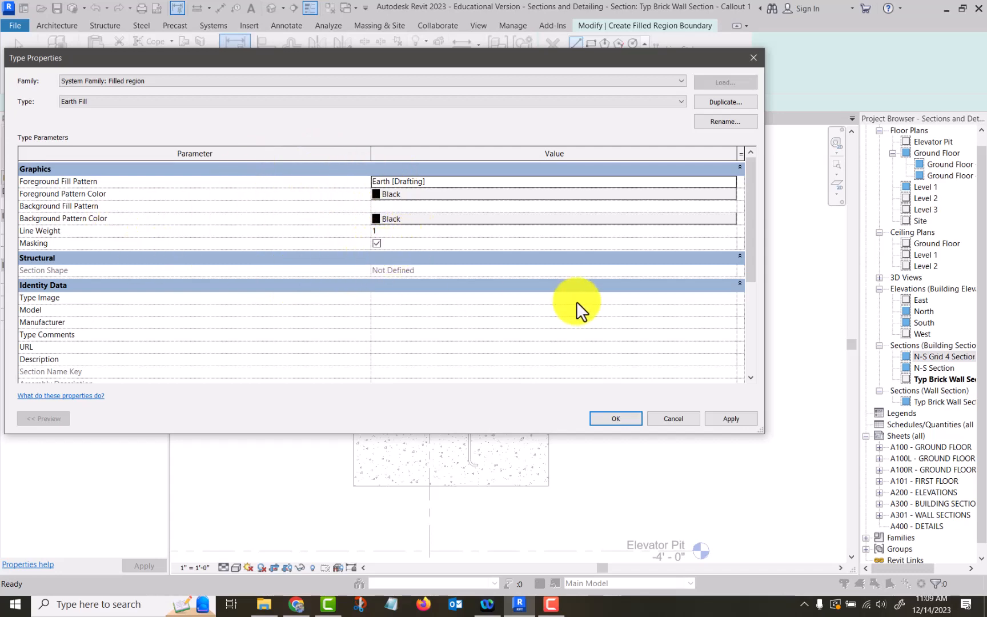
scroll(577, 308, "down", 4)
scroll(577, 322, "up", 5)
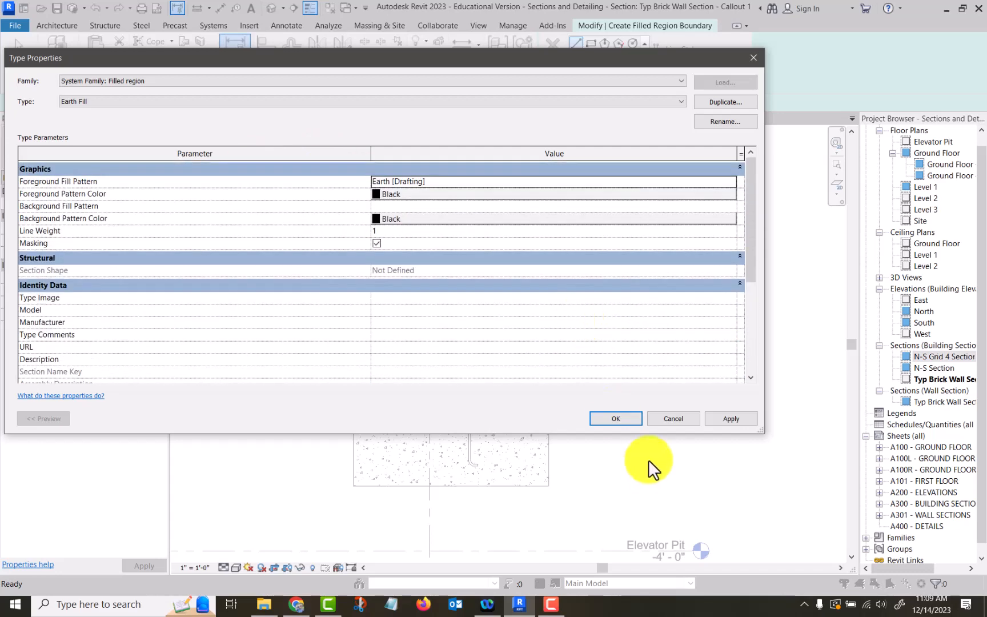
left_click(630, 418)
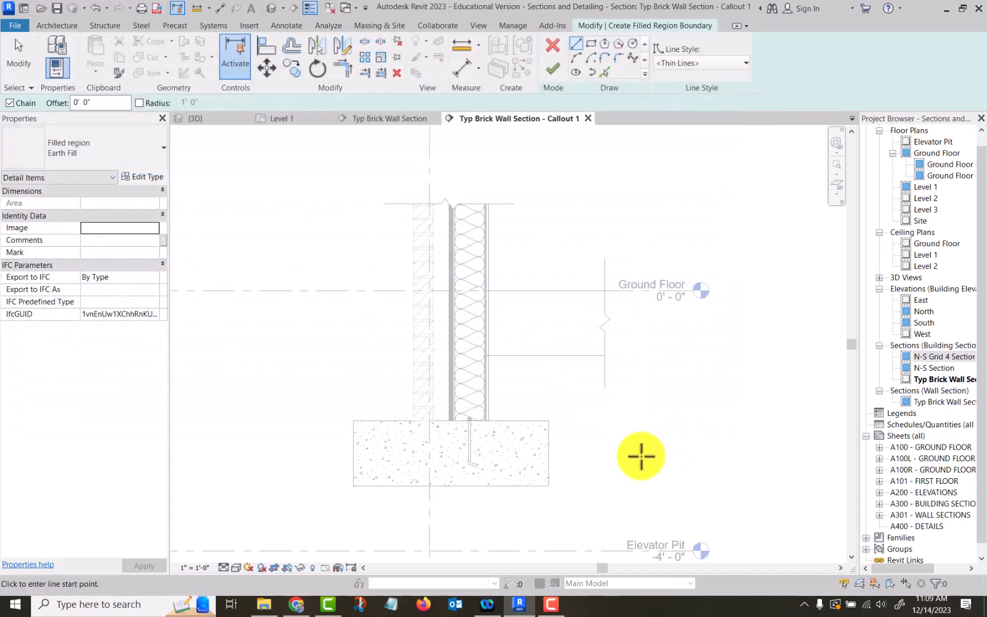
Step: Sketch the region boundary from the interior wall face 2'-6" along the slab underside, then jaggedly down past the footing's slab side
scroll(640, 456, "up", 2)
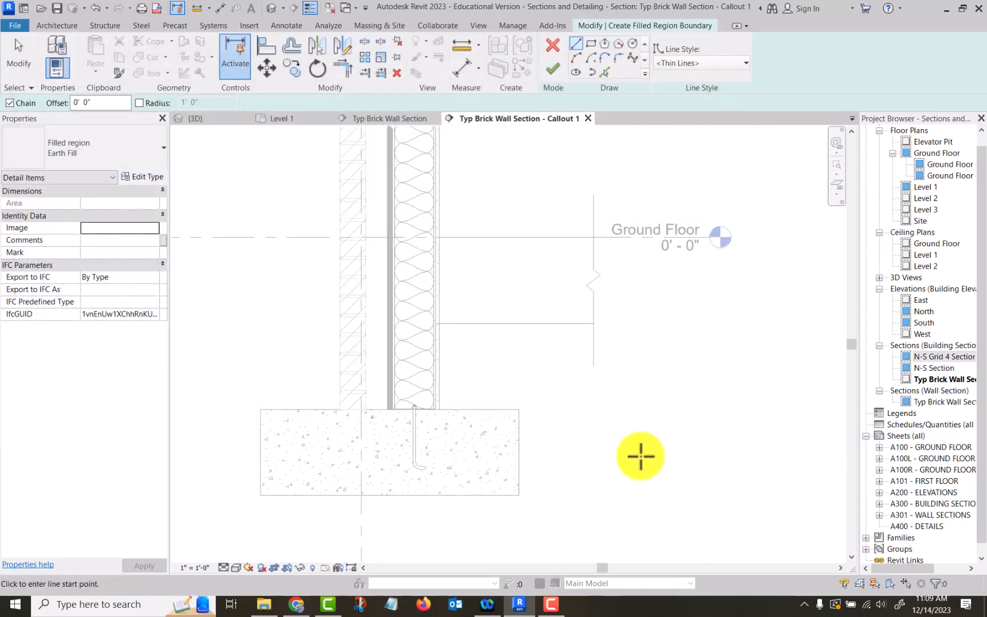
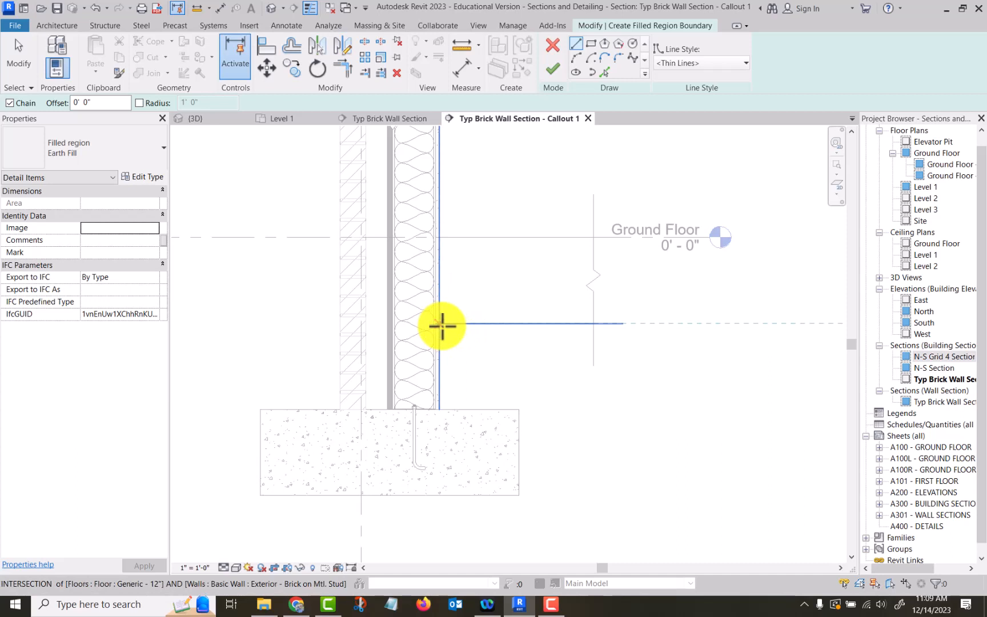
left_click(441, 325)
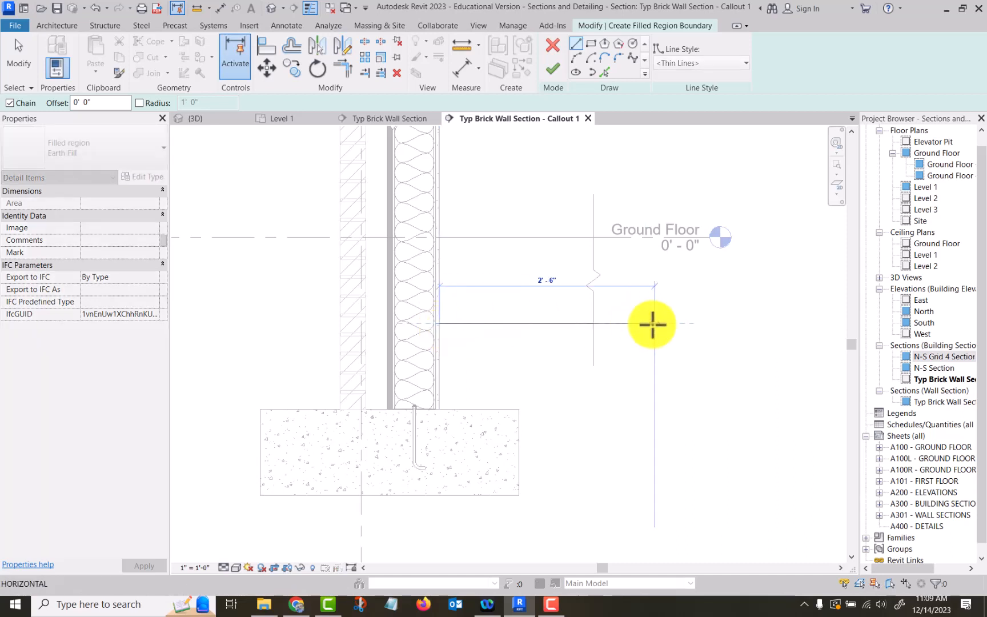
left_click(654, 324)
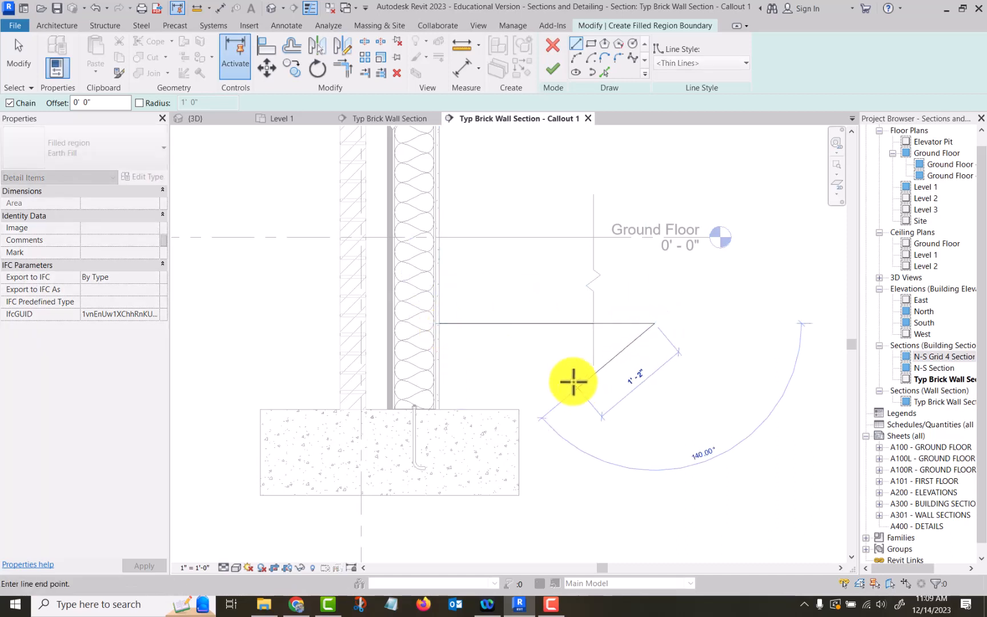
left_click(576, 402)
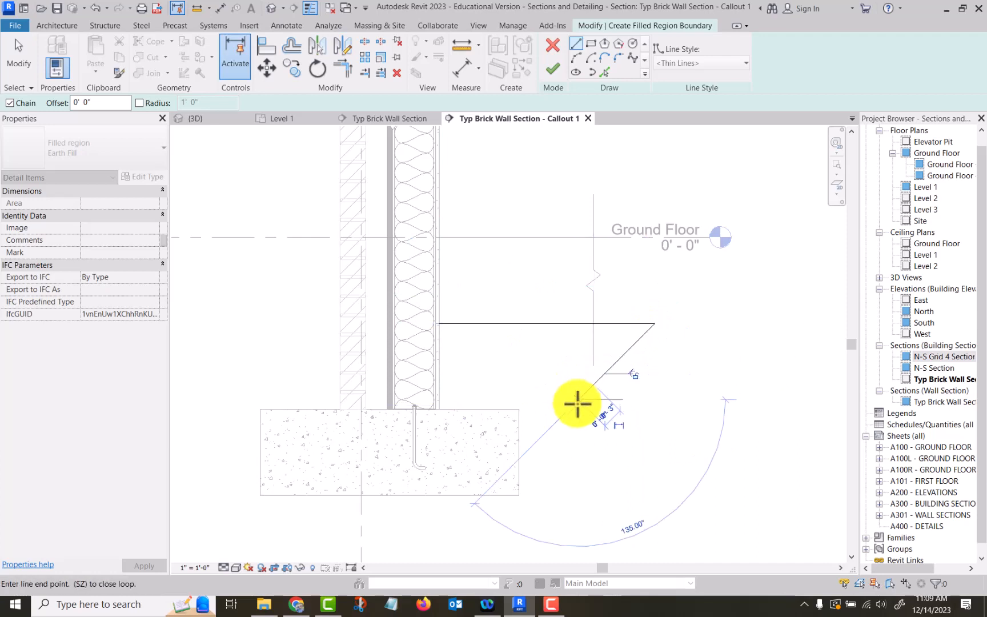
left_click(595, 432)
left_click(563, 462)
left_click(582, 501)
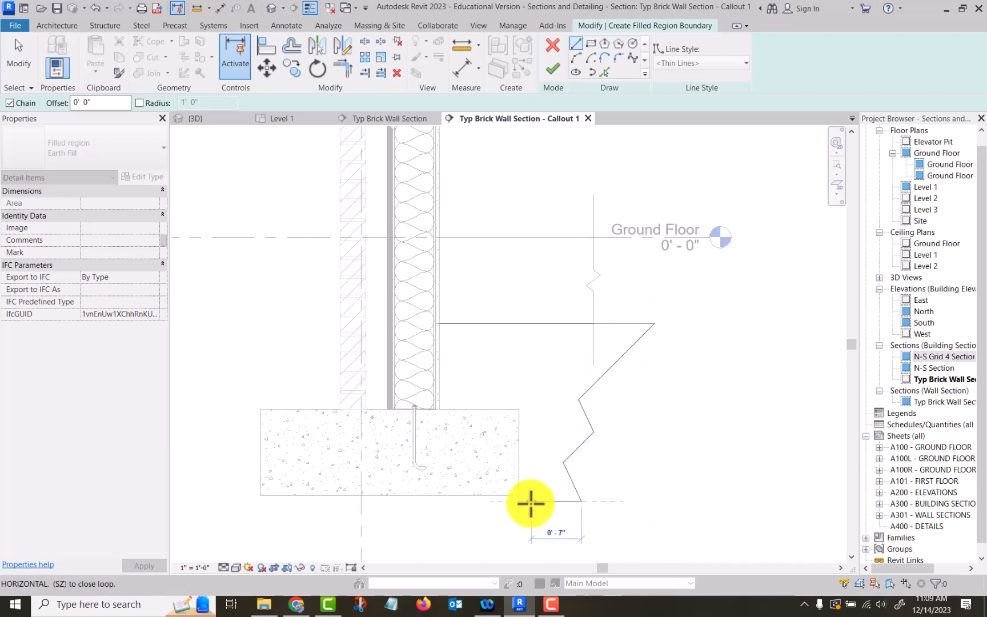
Step: Continue the boundary as a jagged line beneath the footing, just above the Elevator Pit level, to beyond its exterior side
left_click(535, 534)
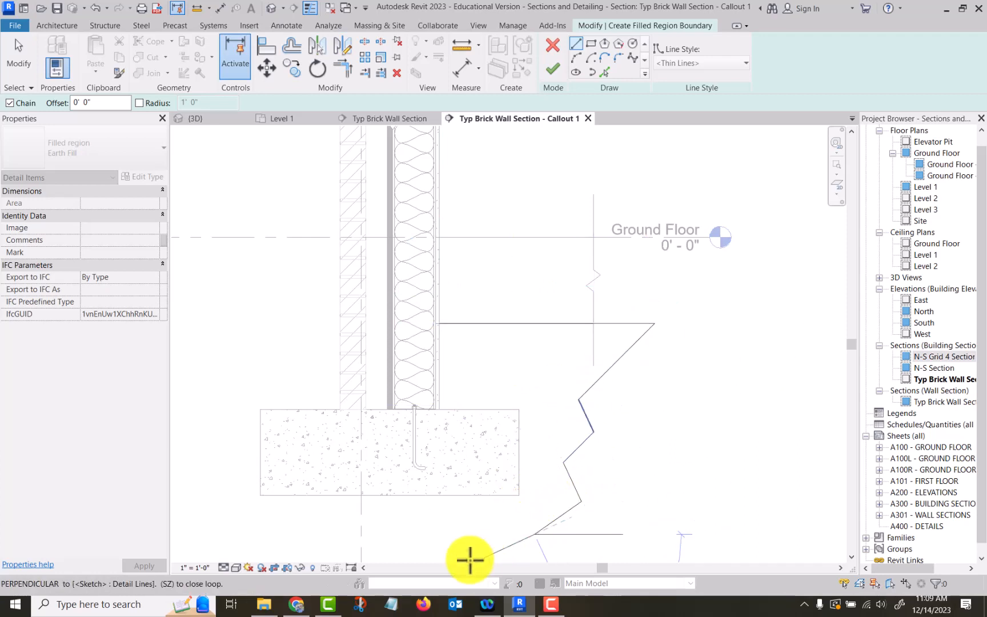
left_click(469, 564)
left_click(425, 540)
middle_click_drag(405, 546, 490, 422)
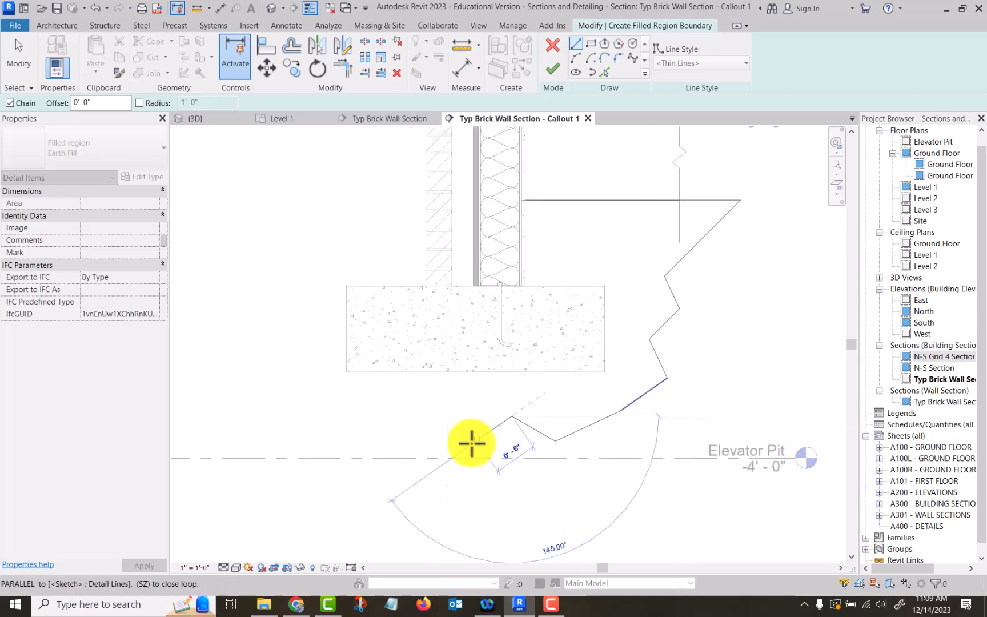
left_click(477, 440)
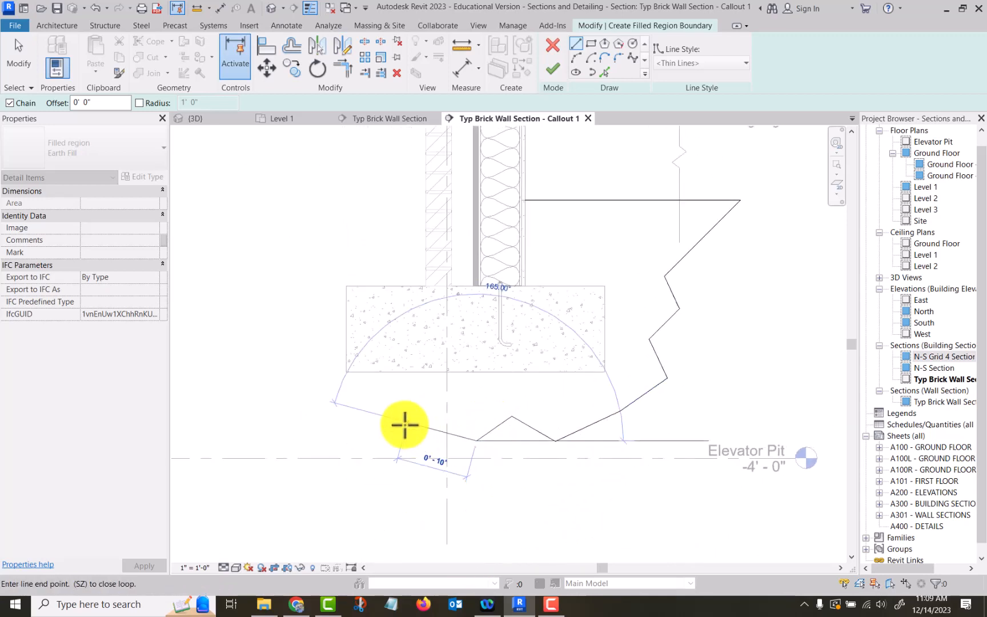
left_click(406, 423)
left_click(352, 436)
left_click(321, 407)
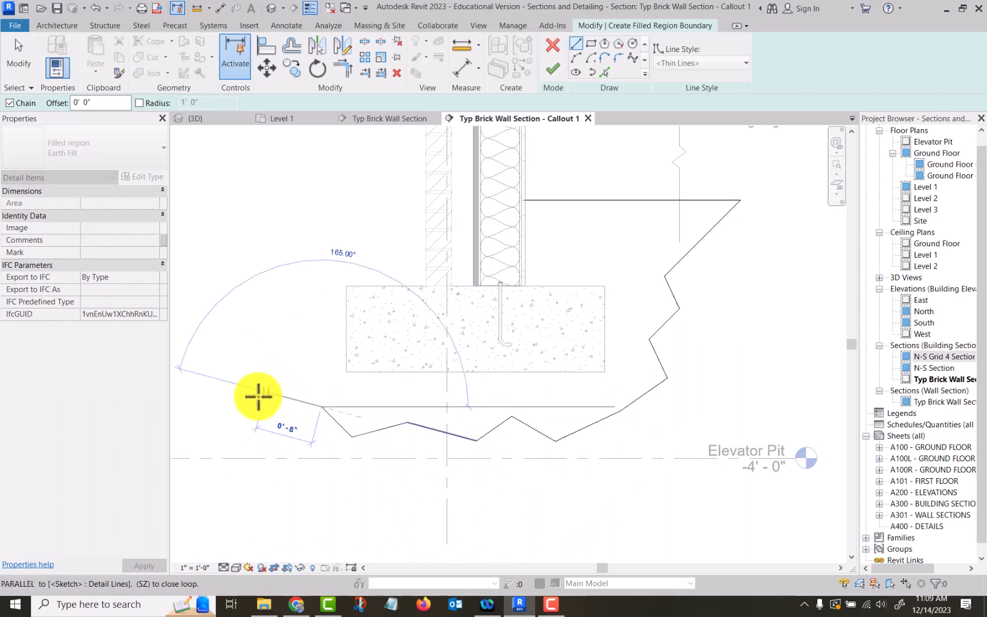
left_click(257, 396)
Step: Continue the boundary up the footing's exterior side and horizontally across to the brick's outer face at grade
left_click(225, 348)
left_click(224, 250)
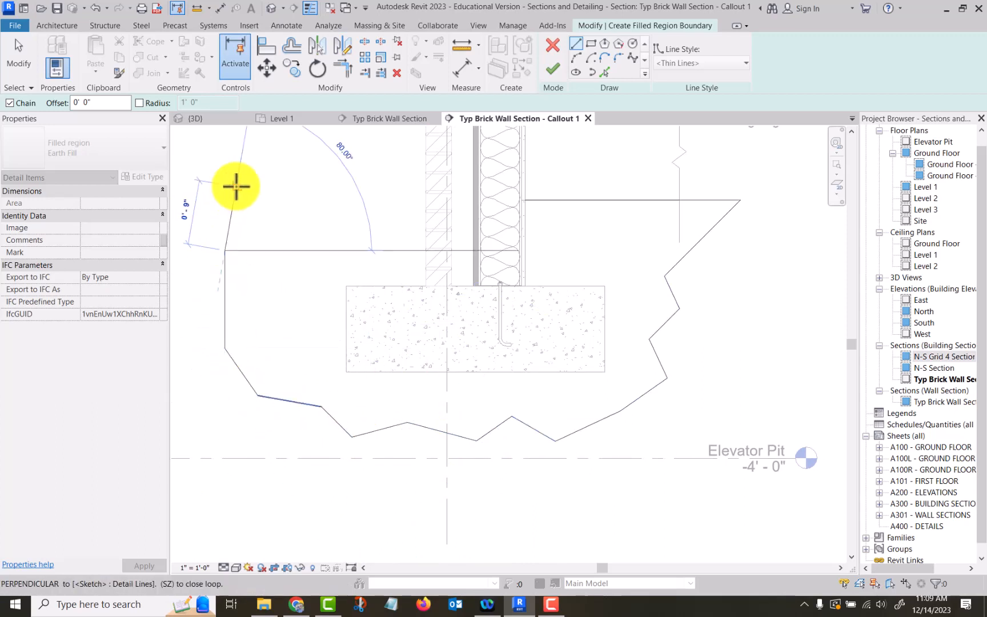
left_click(244, 182)
left_click(337, 182)
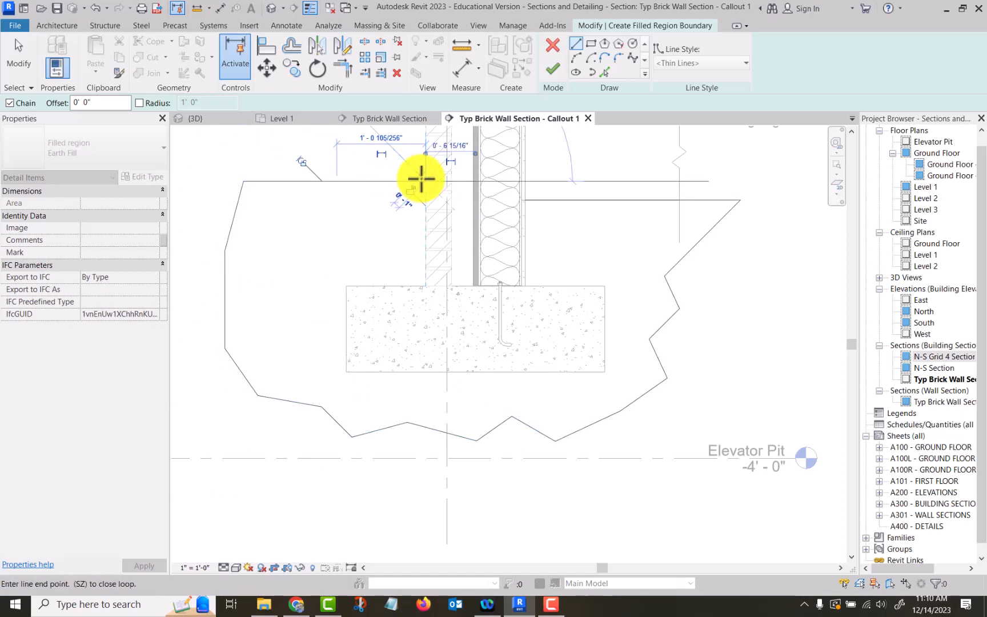
left_click(425, 182)
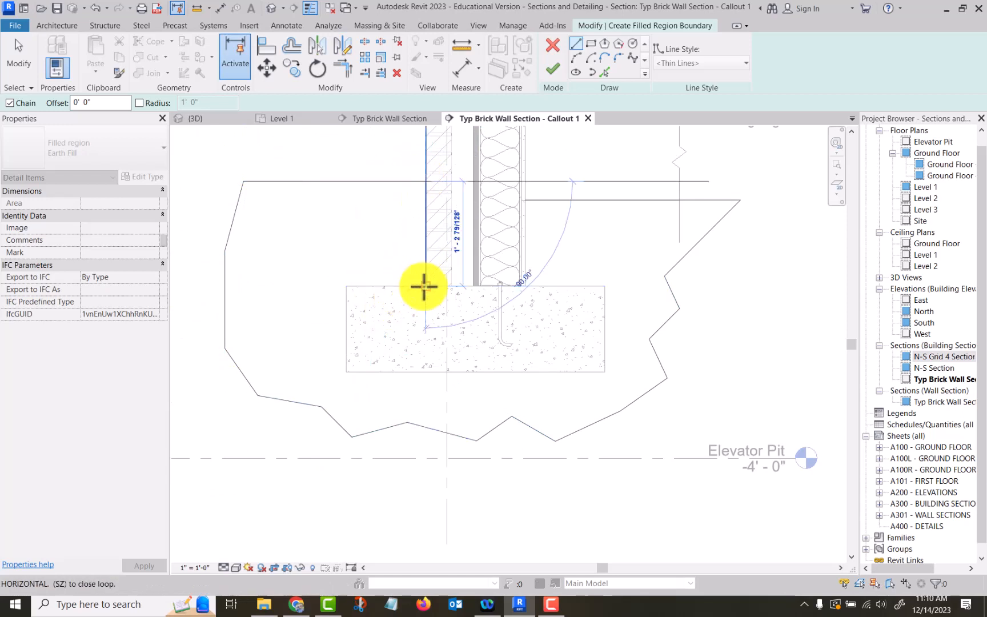
Step: Close the boundary down the brick face, around the footing and up the interior wall face to the slab underside, and finish the region
left_click(426, 285)
left_click(346, 286)
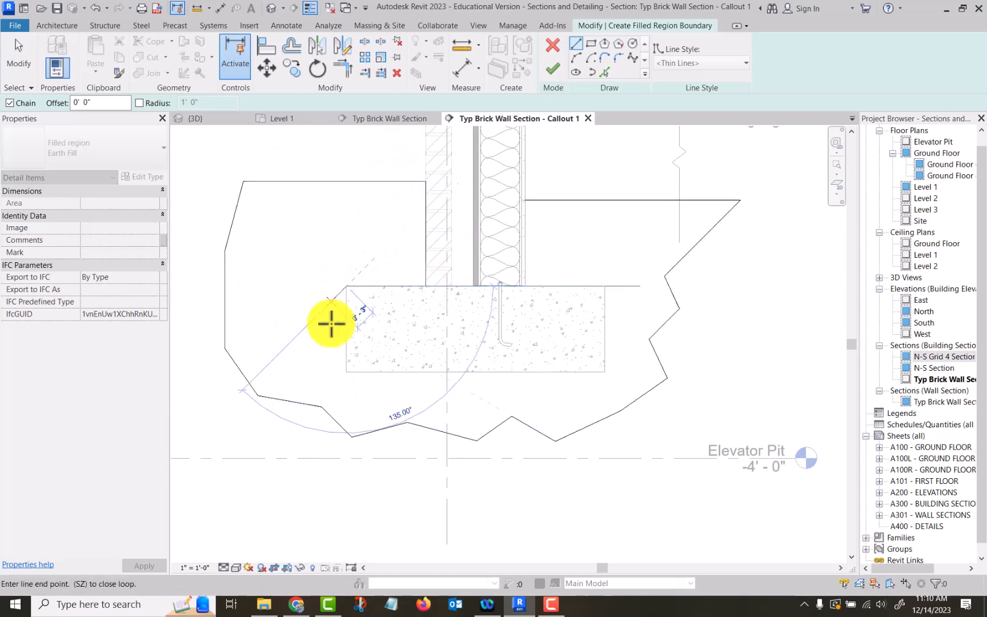
left_click(346, 372)
left_click(605, 372)
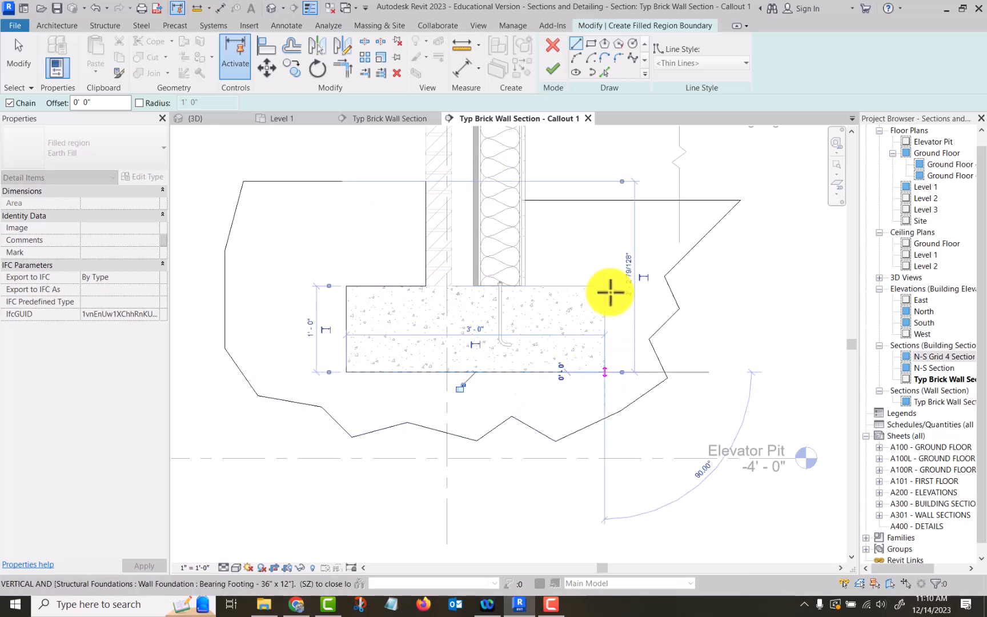
left_click(605, 286)
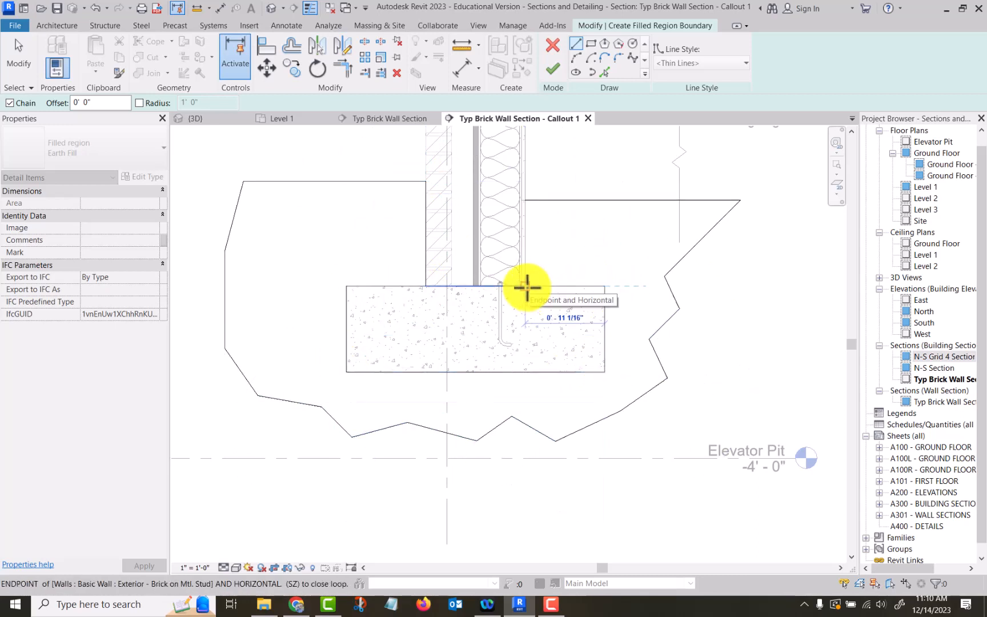
left_click(526, 287)
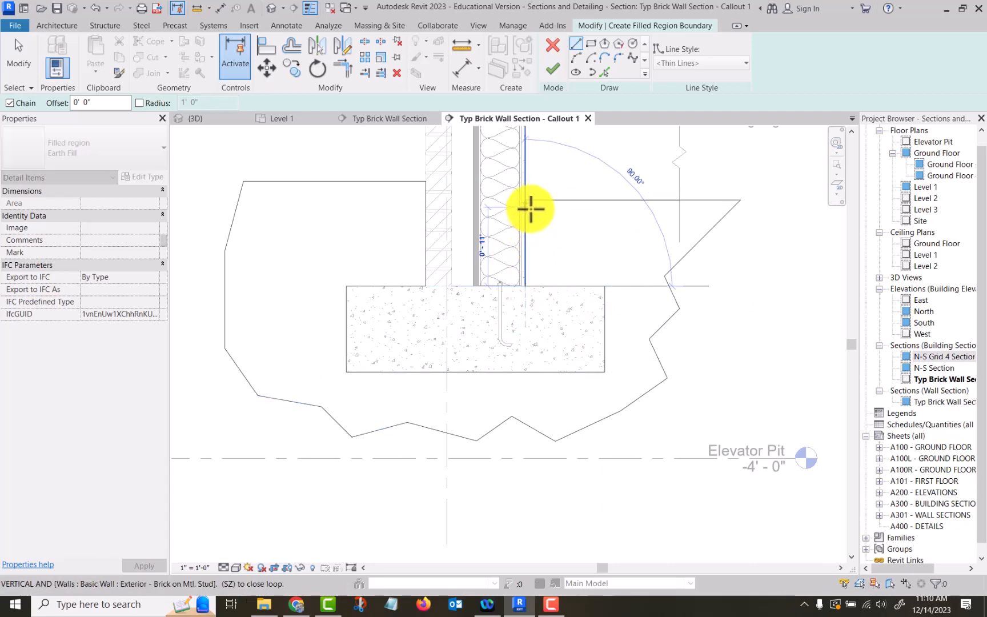
left_click(525, 201)
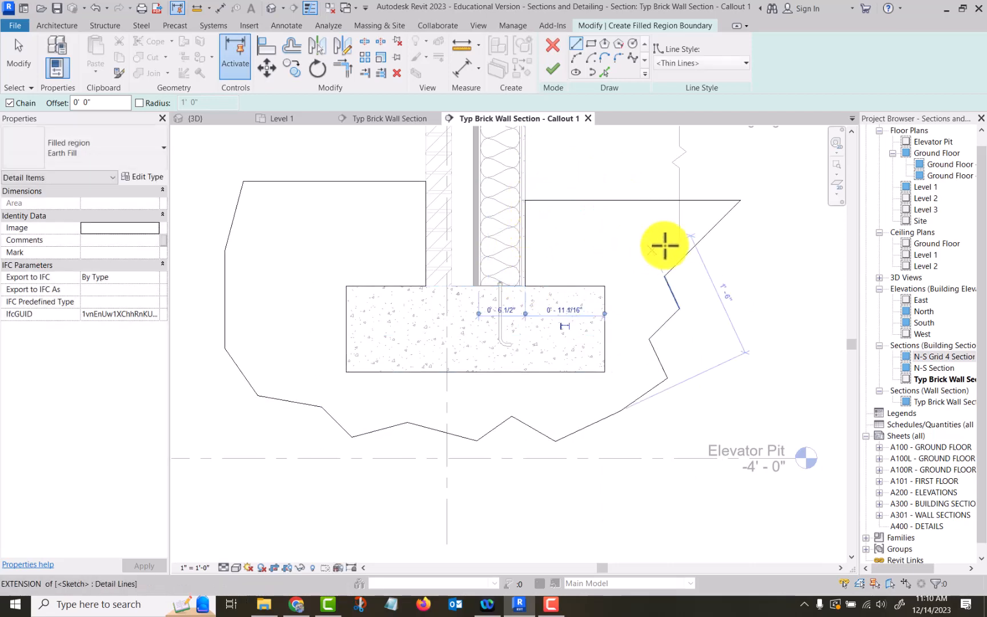
left_click(552, 68)
scroll(787, 274, "down", 1)
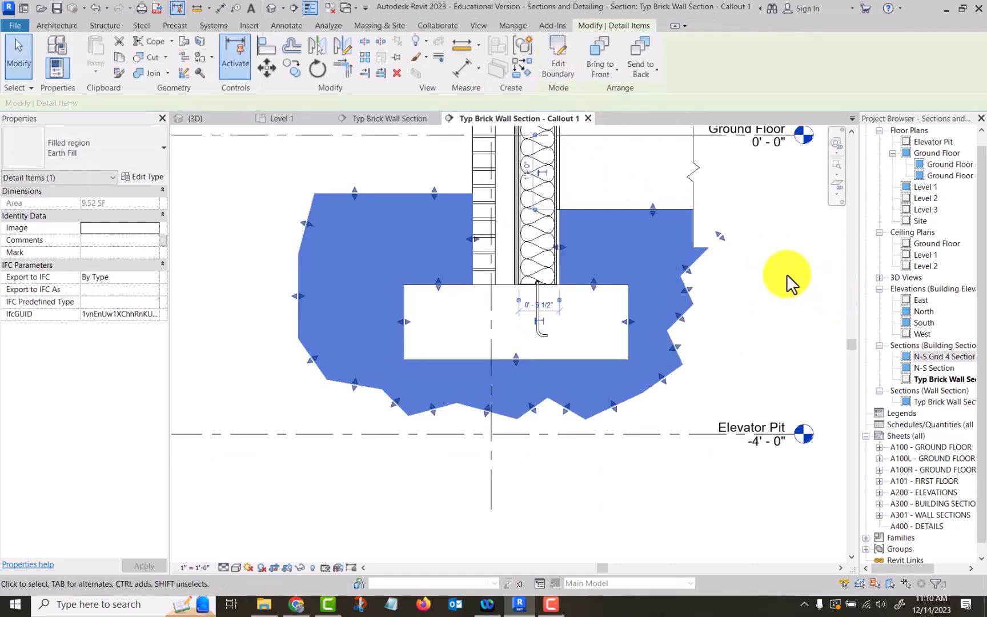
Step: Stretch the slab-side break line downward to about 1' 4 7/8" below its jag, masking the pointed corner of the earth fill
left_click(788, 277)
scroll(820, 219, "down", 1)
mouse_move(820, 219)
middle_mouse_down()
mouse_move(691, 271)
mouse_move(678, 251)
middle_mouse_up()
left_click(563, 235)
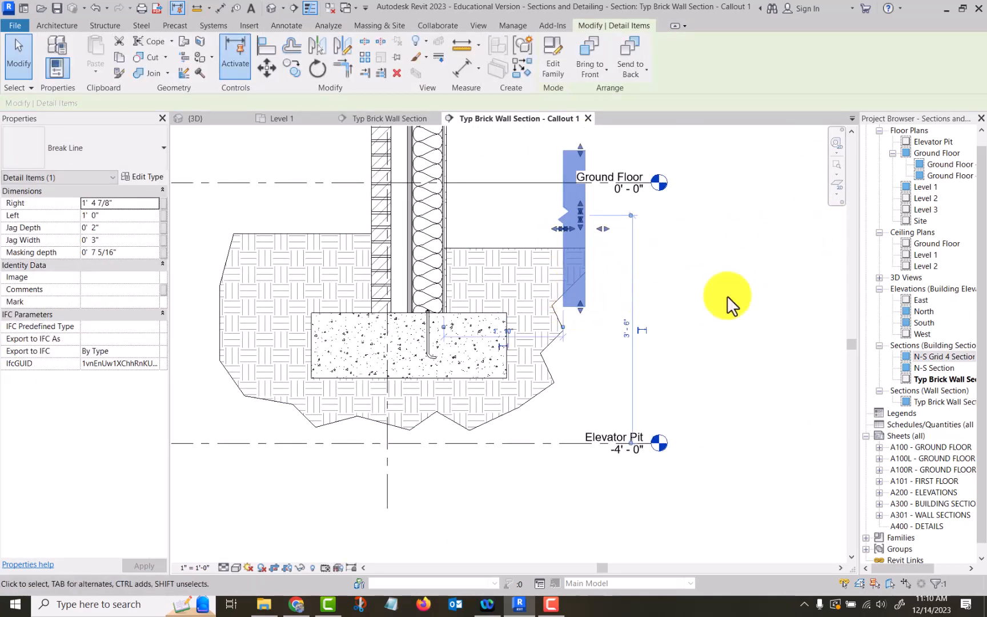
left_click(718, 295)
scroll(714, 299, "down", 1)
middle_click_drag(682, 344, 710, 344)
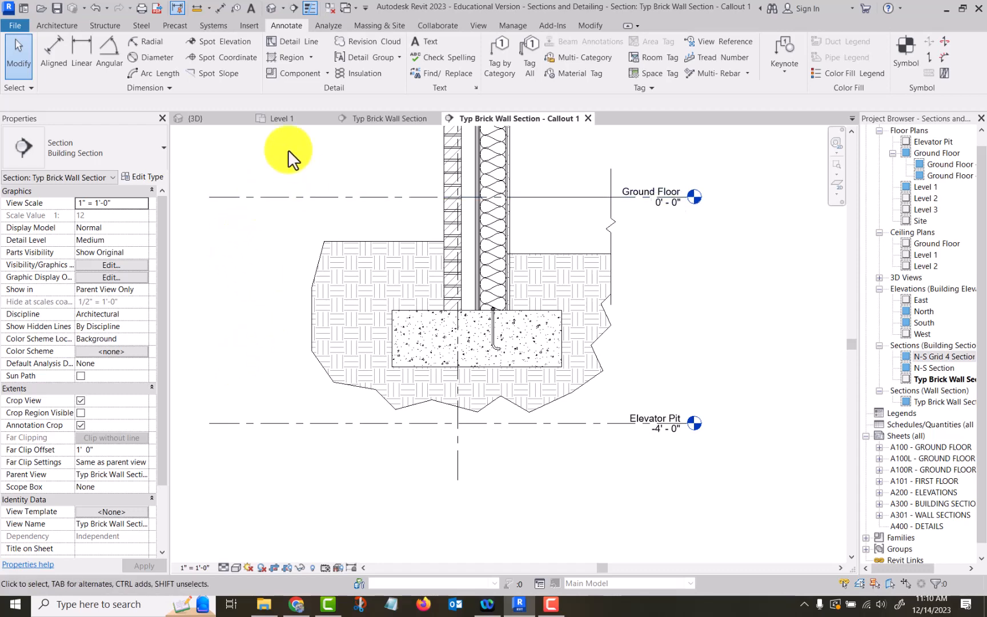
Step: Start a masking region with a circular boundary and the Wide Lines line style
left_click(310, 57)
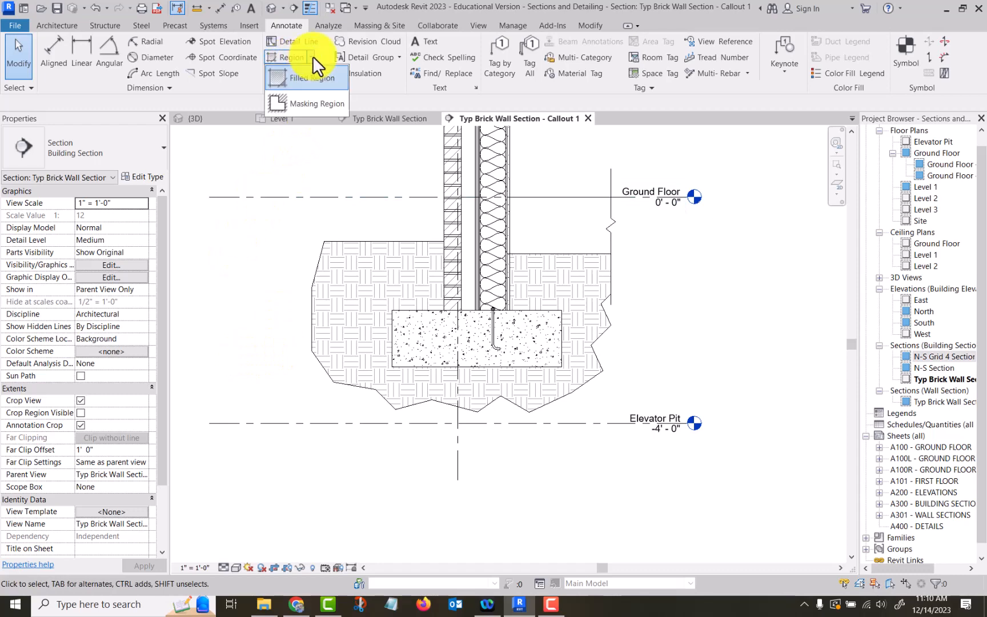
left_click(295, 105)
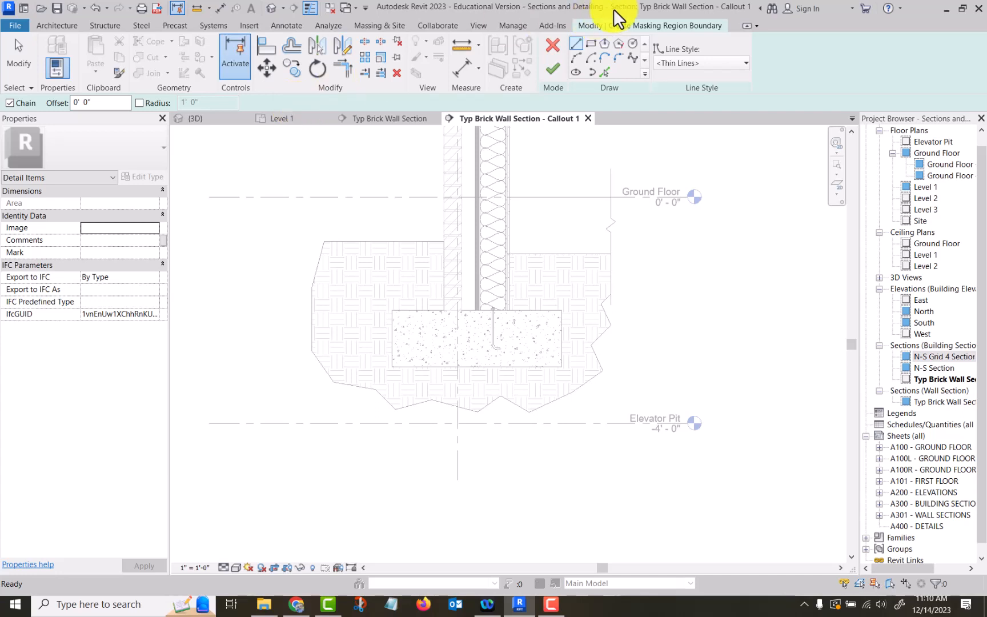
left_click(631, 44)
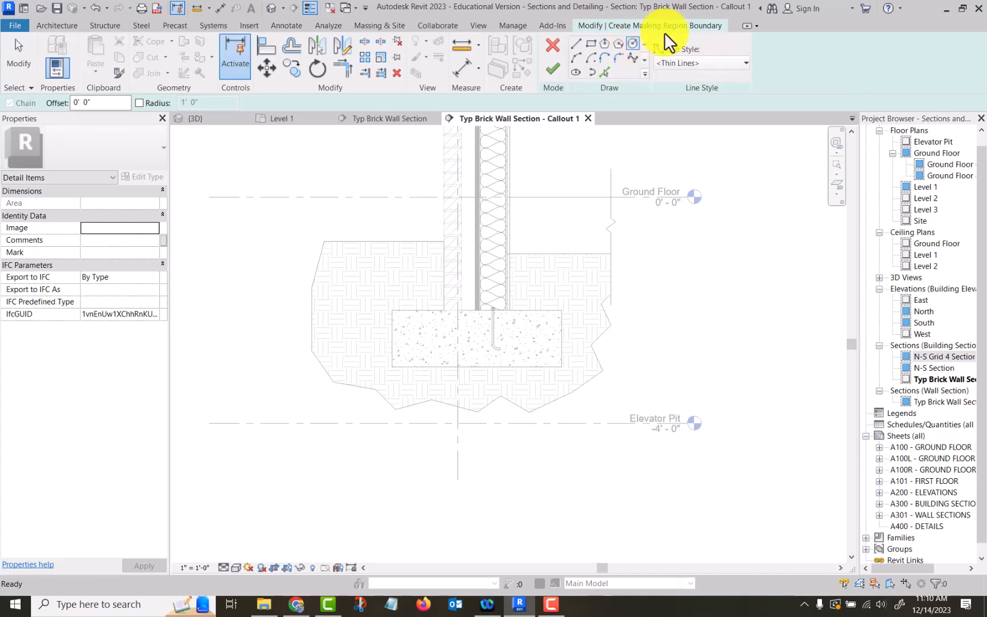
left_click(744, 62)
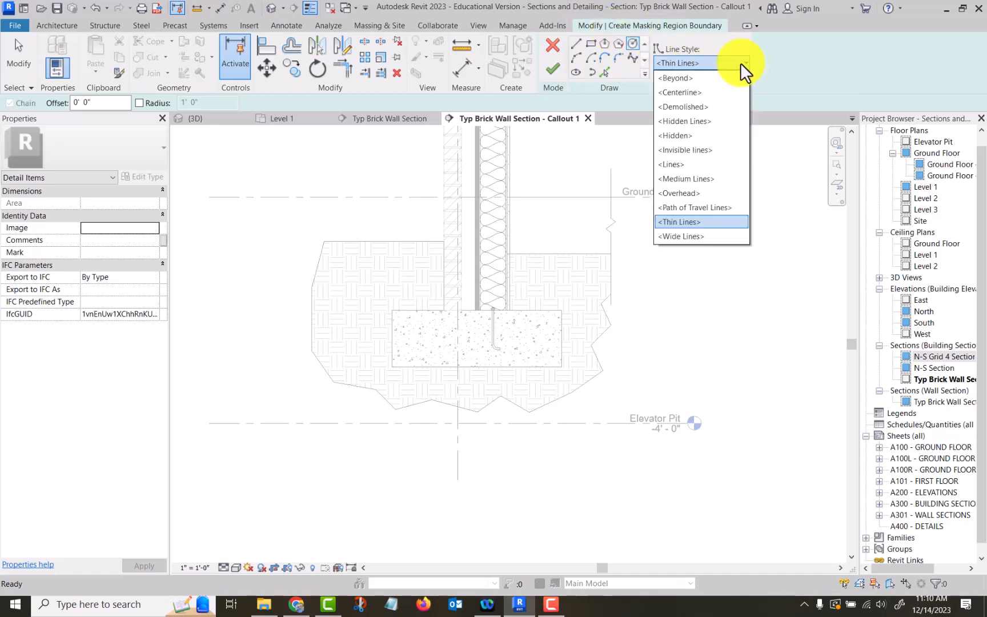
left_click(693, 235)
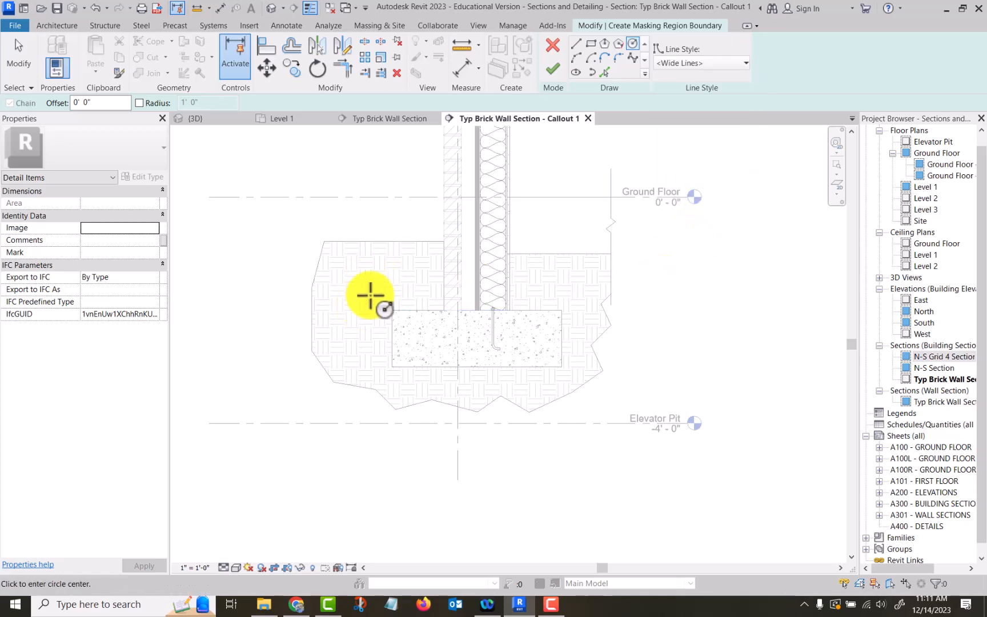
Step: Draw a circle of about 0.09 SF in the exterior earth fill just above the footing, and finish the masking region
scroll(385, 284, "up", 2)
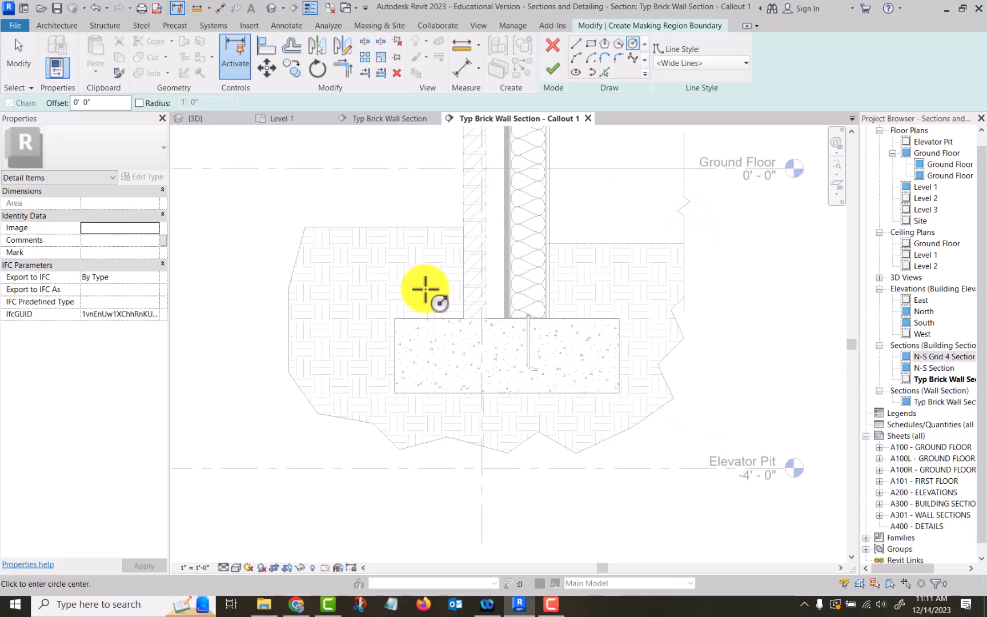
left_click(425, 290)
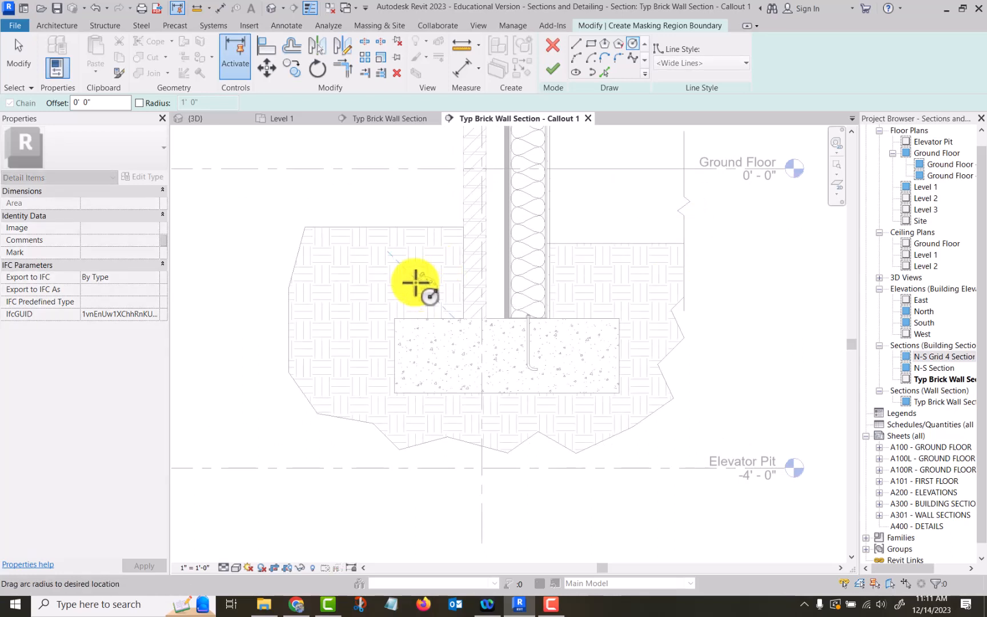
left_click(415, 282)
key("Escape")
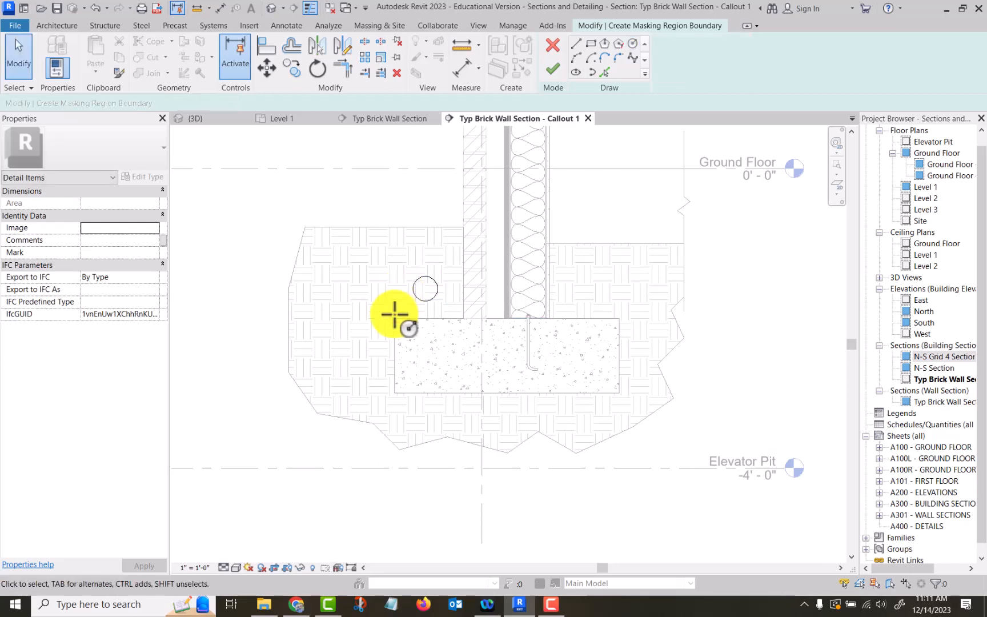
left_click(552, 68)
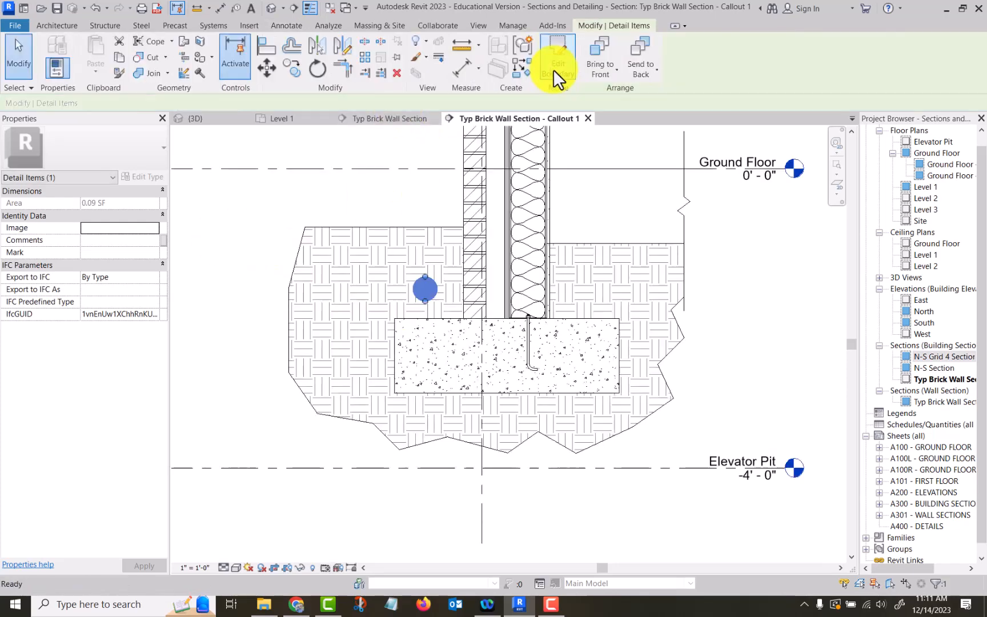
left_click(280, 203)
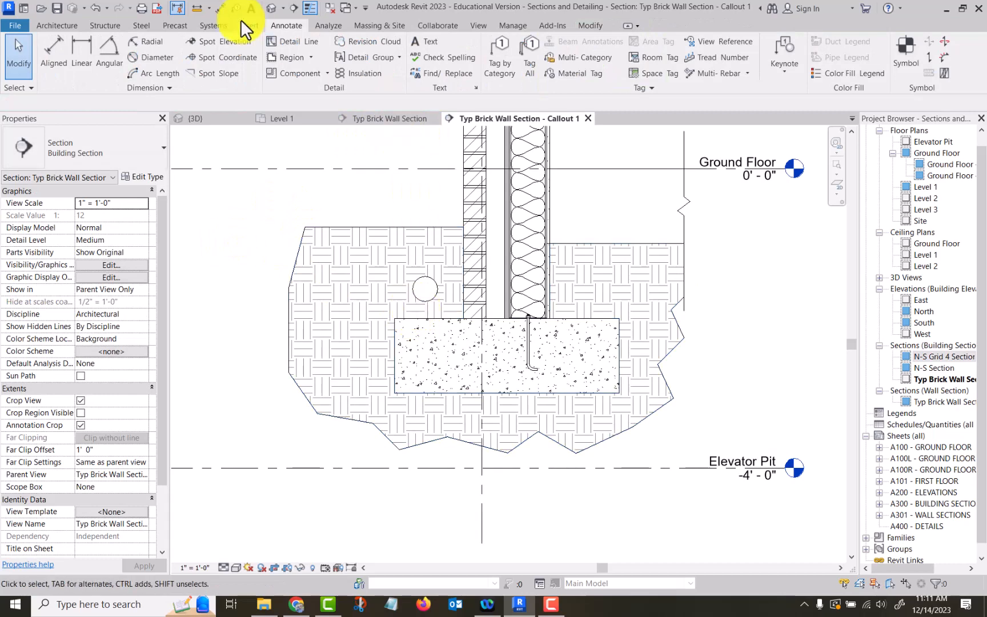
Step: Turn off the thin-lines display and nudge the circular masking region slightly toward the brick wall
left_click(310, 9)
scroll(287, 337, "up", 3)
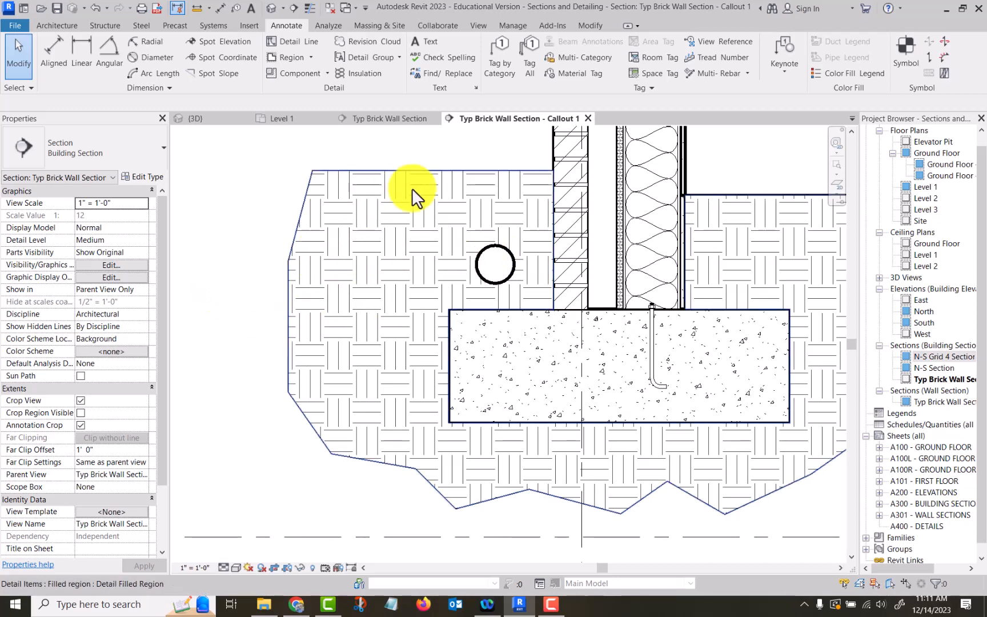
left_click(490, 242)
mouse_move(491, 242)
left_mouse_down()
mouse_move(463, 232)
mouse_move(512, 258)
left_mouse_up()
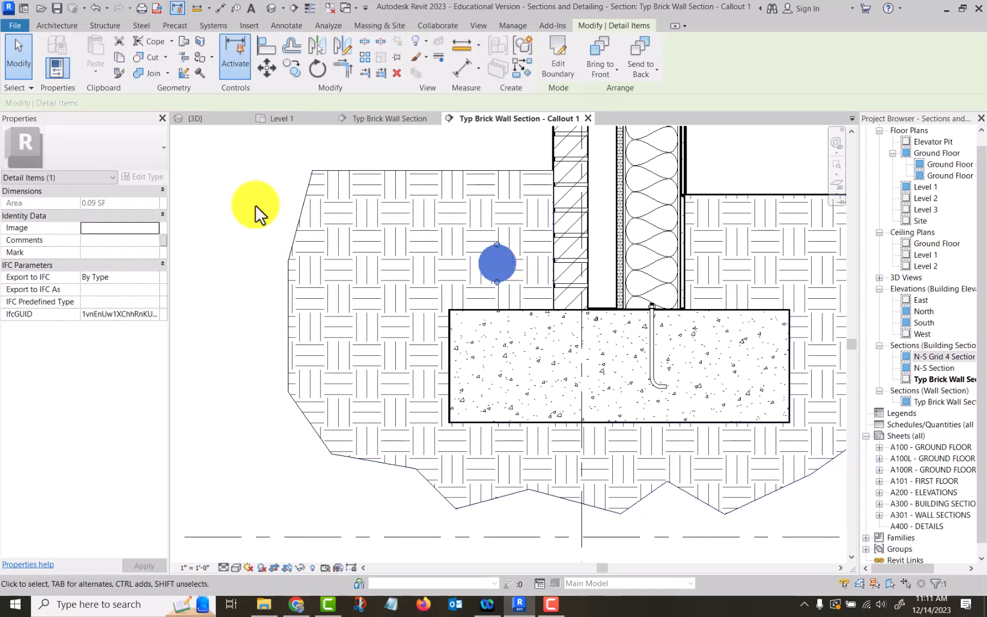
left_click(258, 211)
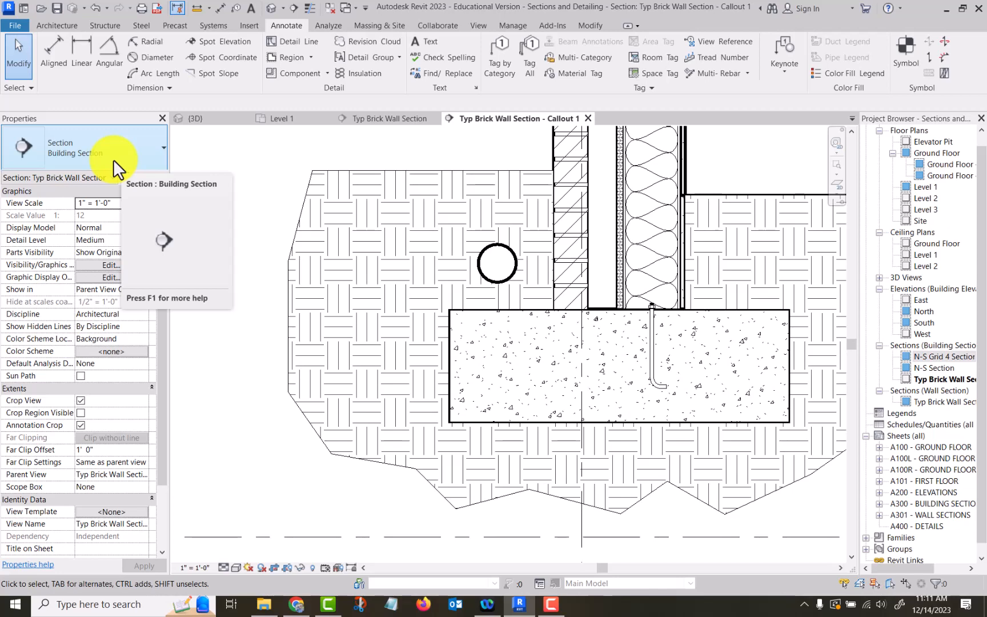
Step: Open the boundary of the Earth Fill region for editing
left_click(307, 206)
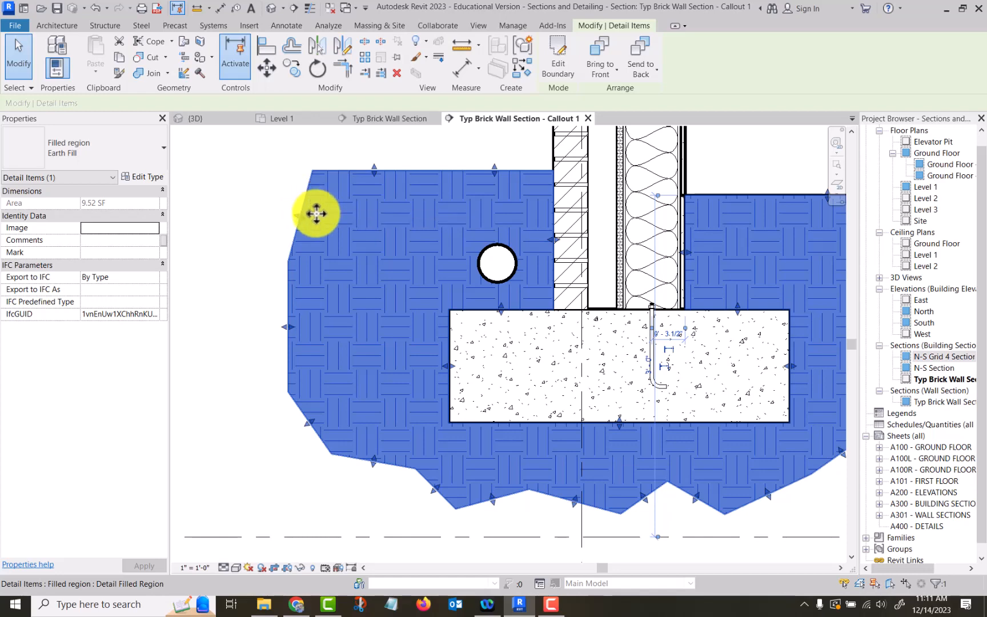
left_click(568, 61)
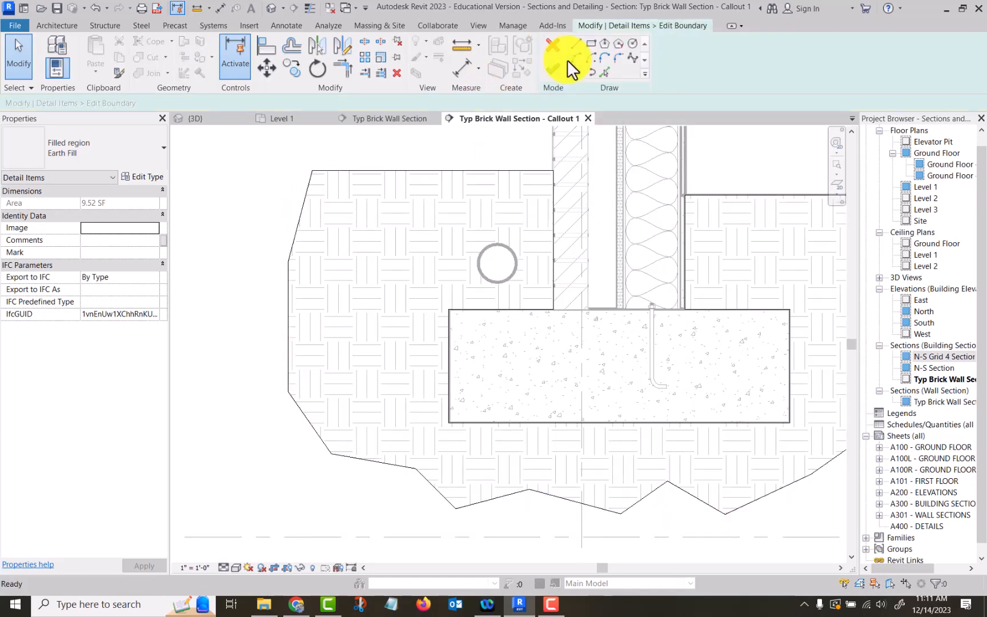
left_click(414, 170)
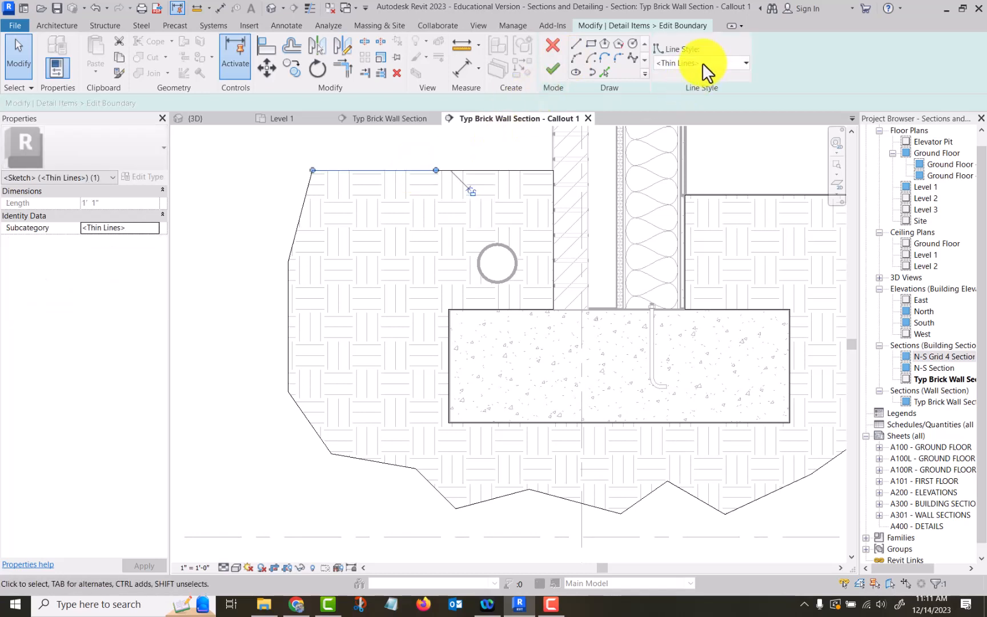
scroll(797, 162, "down", 1)
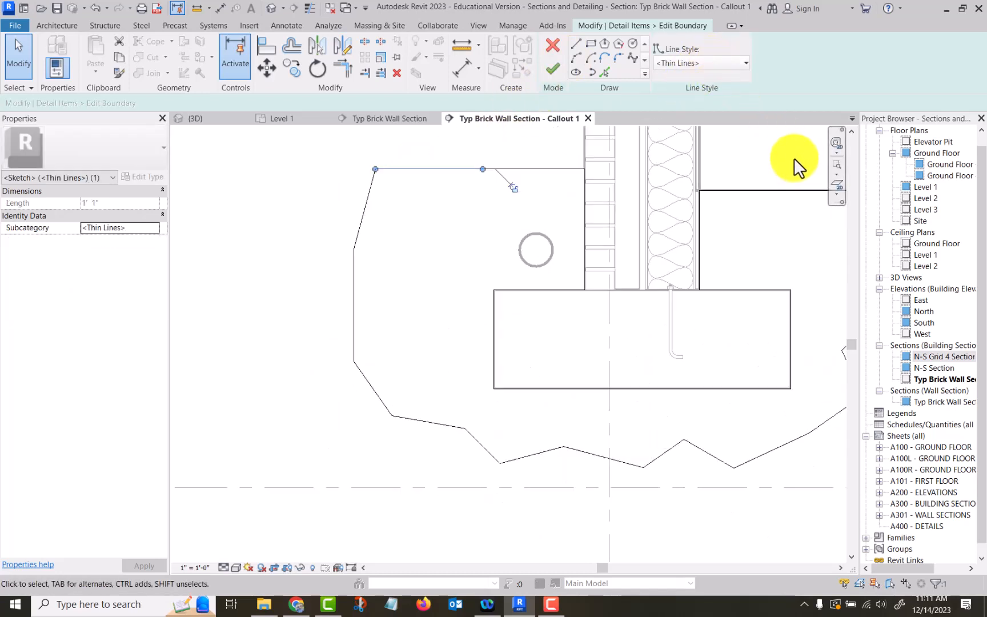
mouse_move(798, 162)
middle_mouse_down()
mouse_move(766, 214)
mouse_move(679, 196)
middle_mouse_up()
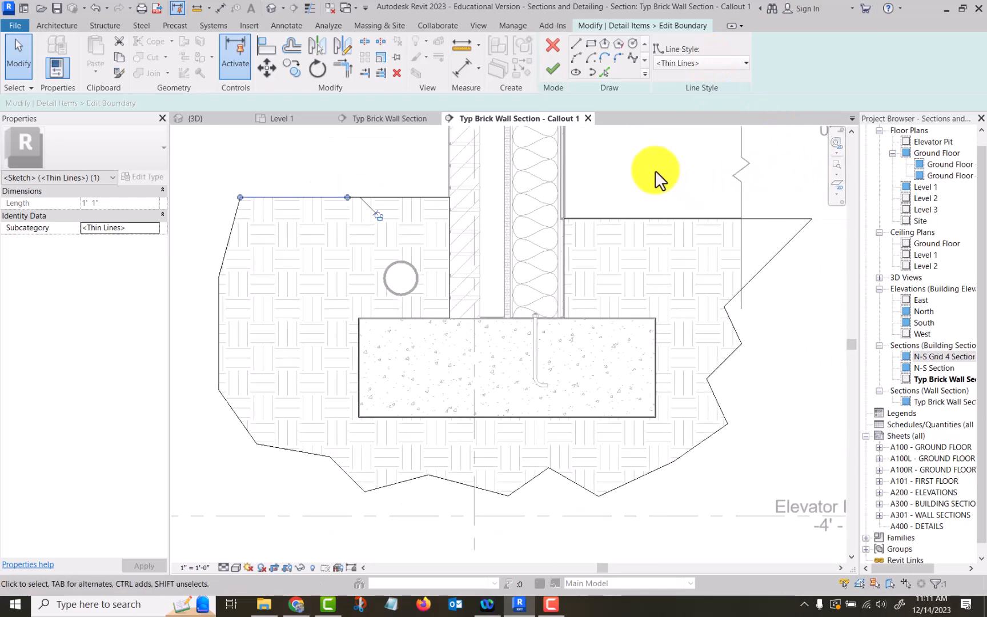
right_click(279, 167)
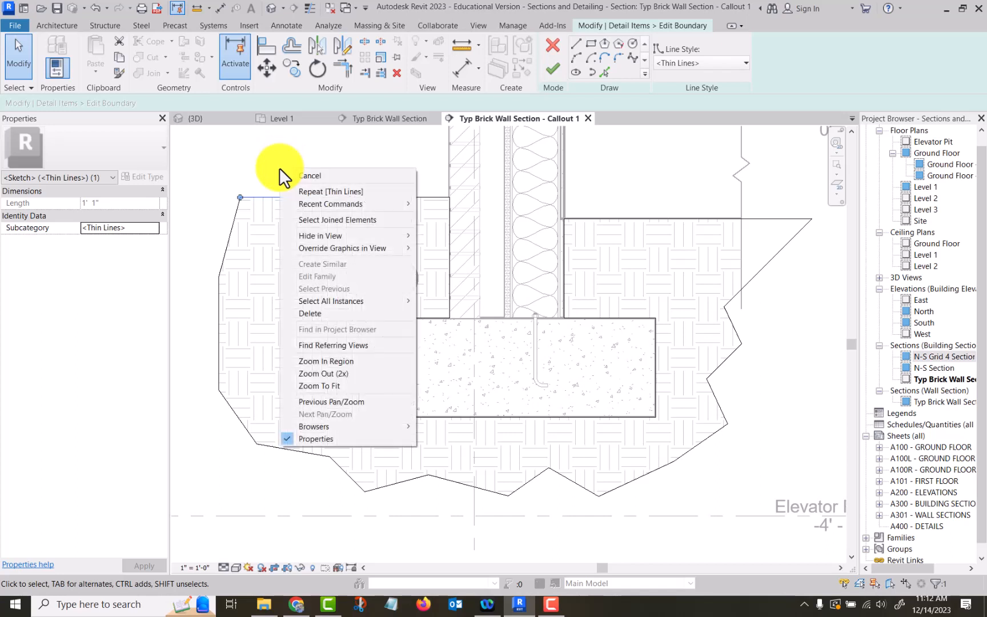
mouse_move(372, 305)
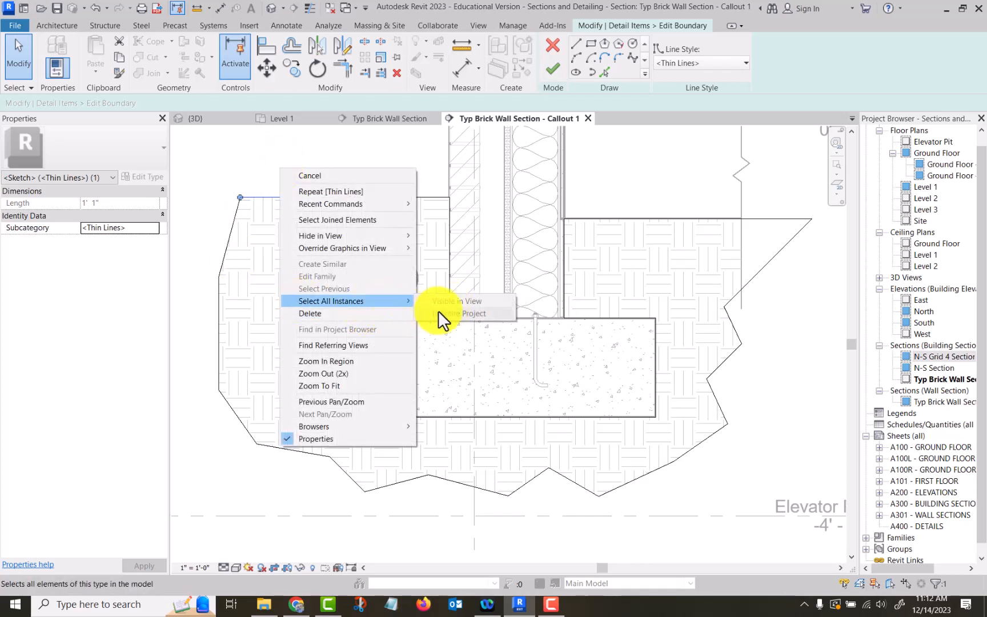
left_click(186, 246)
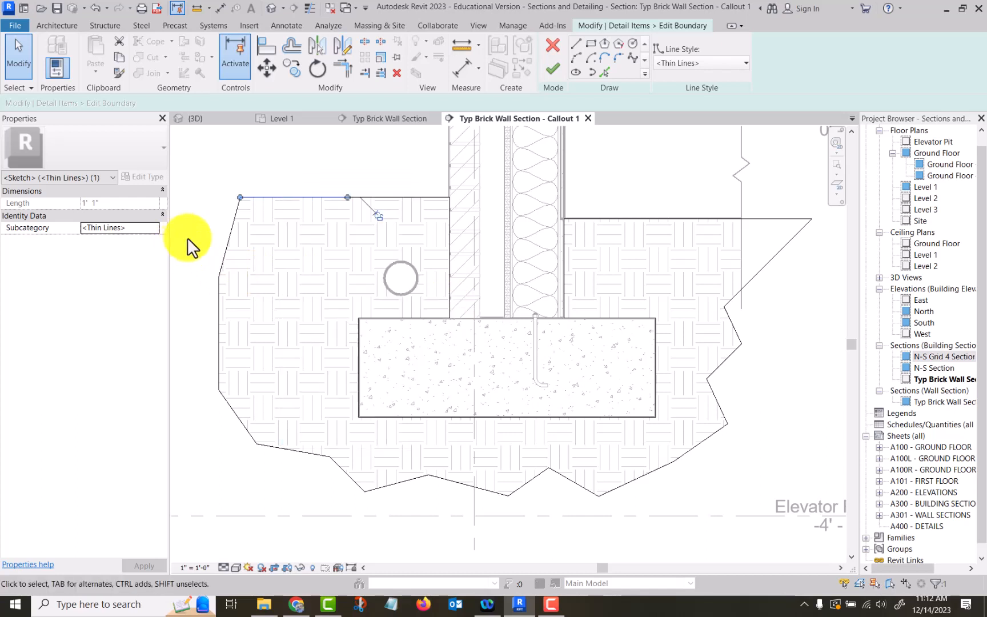
left_click(232, 210)
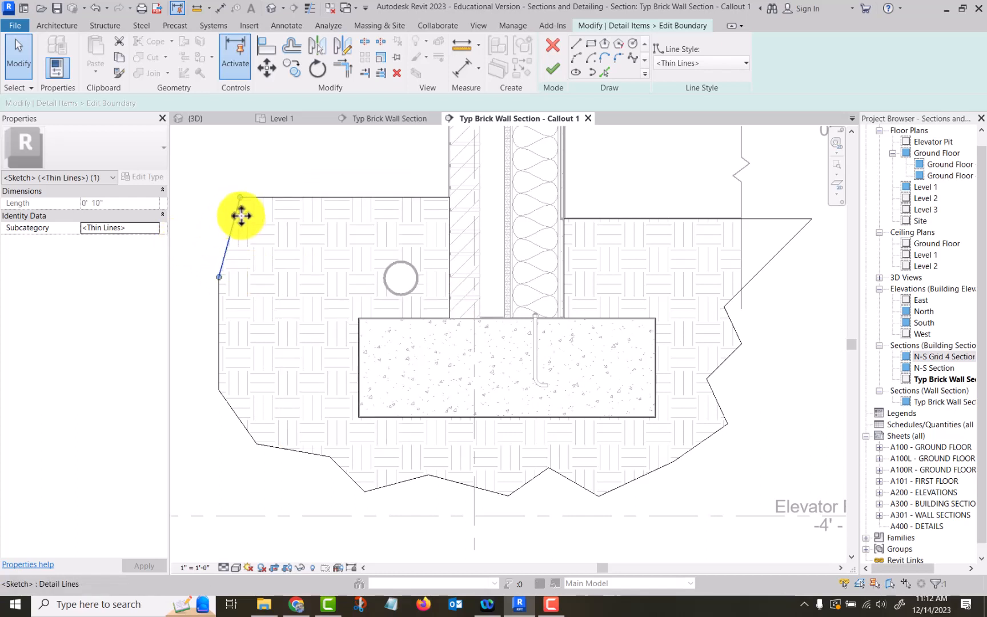
left_click(365, 200, "ctrl")
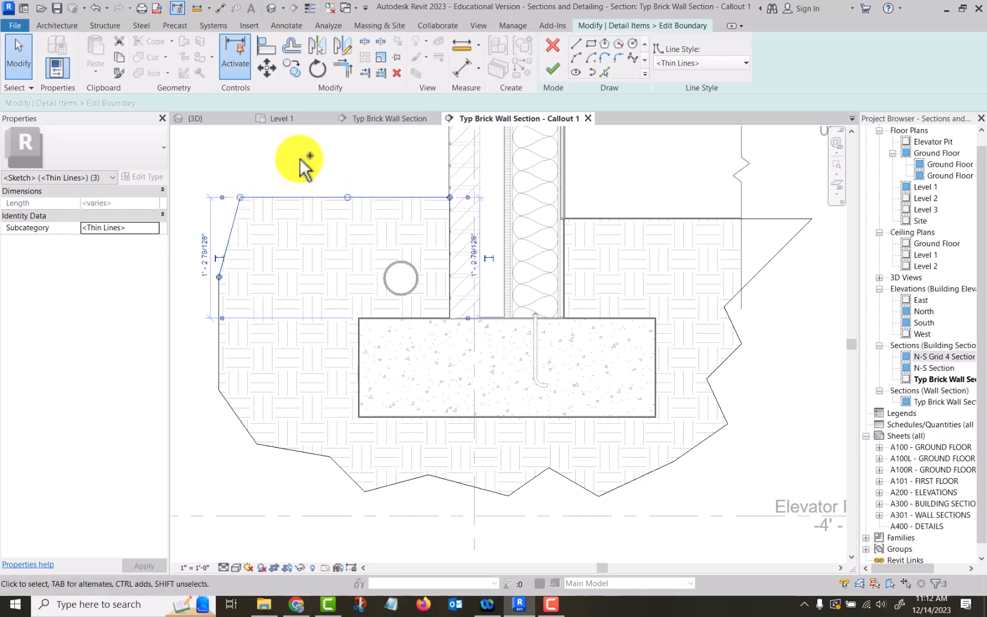
mouse_move(297, 165)
middle_mouse_down()
mouse_move(392, 216)
mouse_move(387, 206)
middle_mouse_up()
left_click(216, 180)
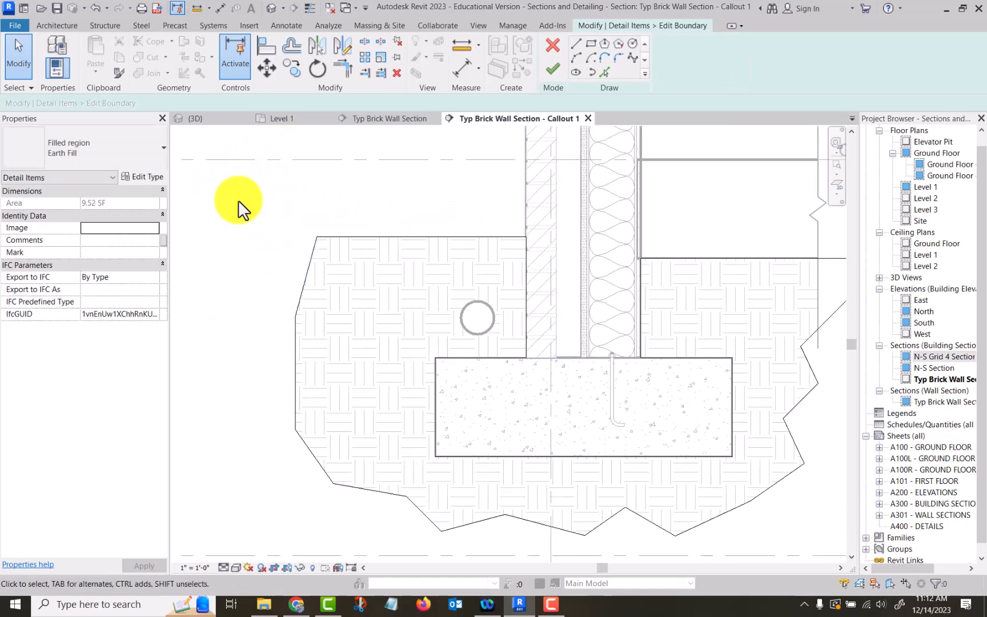
Step: Change all Earth Fill boundary lines to the Invisible lines style and finish the region's boundary edit
scroll(237, 199, "down", 3)
left_click_drag(516, 357, 671, 455)
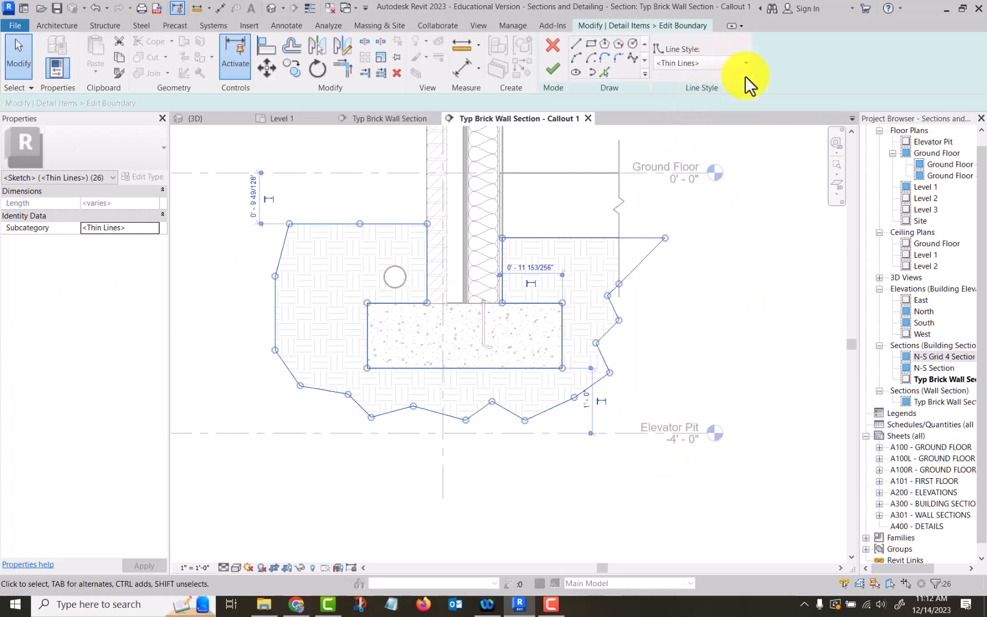
left_click(747, 64)
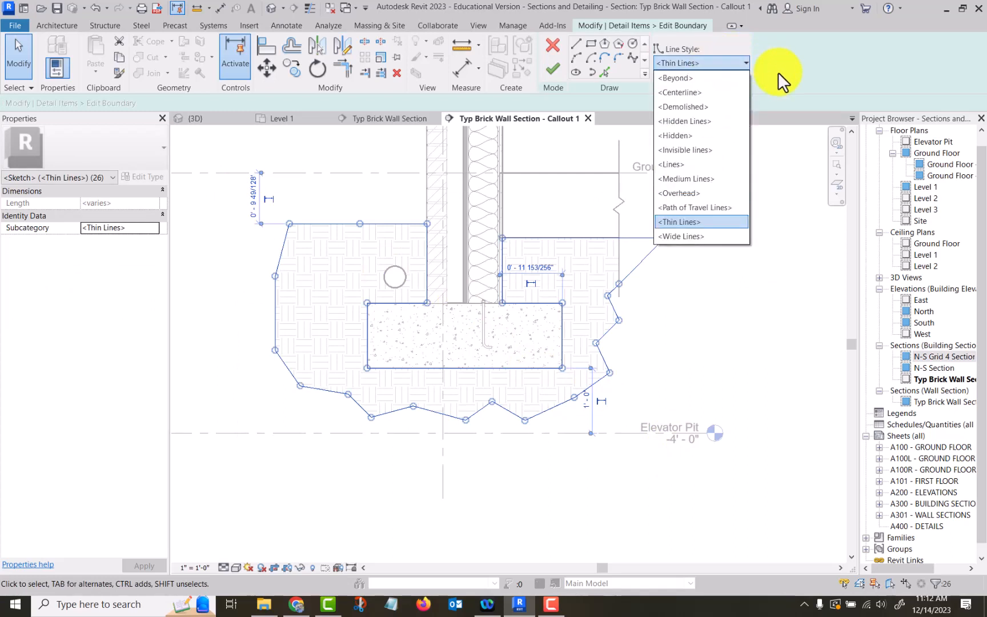
left_click(694, 150)
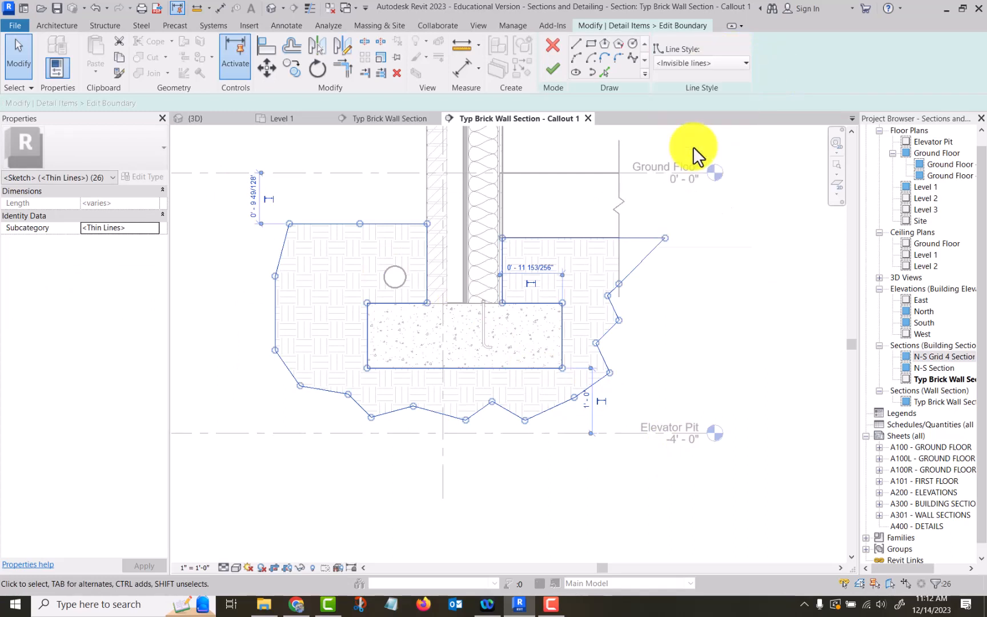
left_click(746, 207)
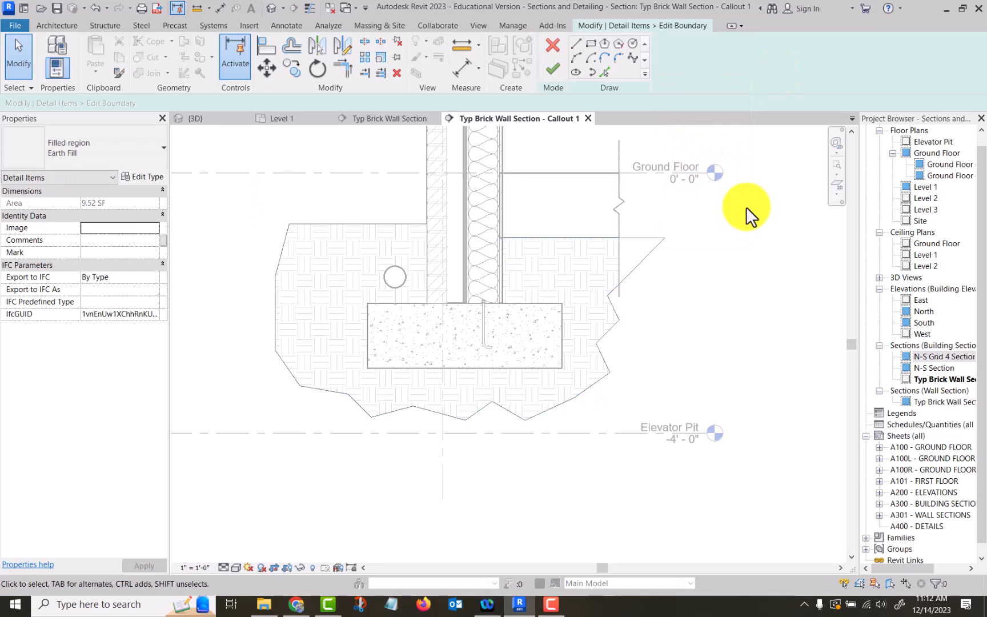
left_click(558, 66)
left_click(763, 304)
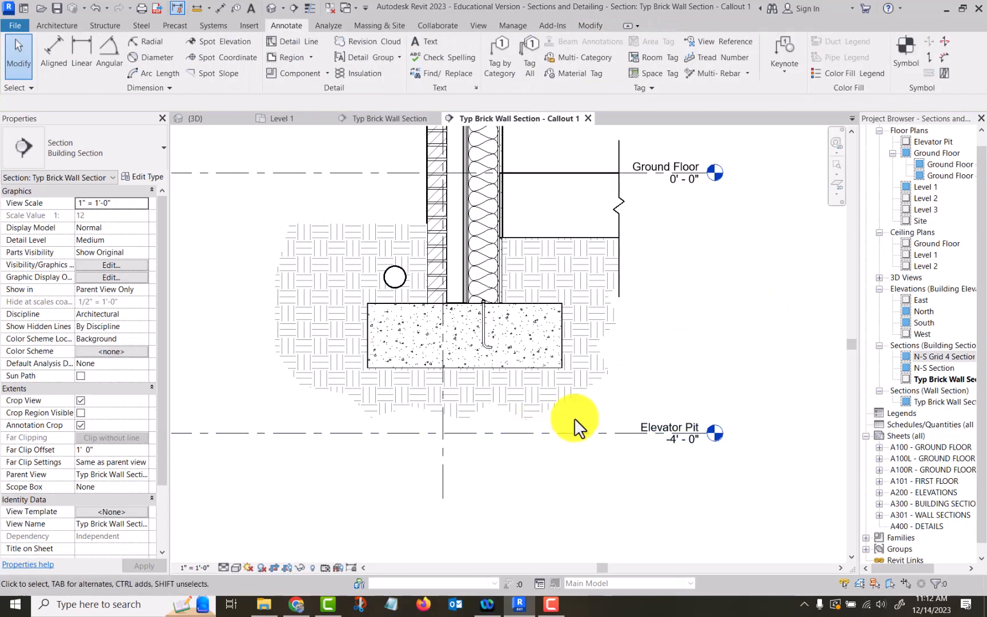
Step: Place the Typ Brick Wall Section - Callout 1 view in the lower right part of the A400 - DETAILS sheet's drawing area
scroll(609, 367, "up", 2)
scroll(761, 345, "down", 3)
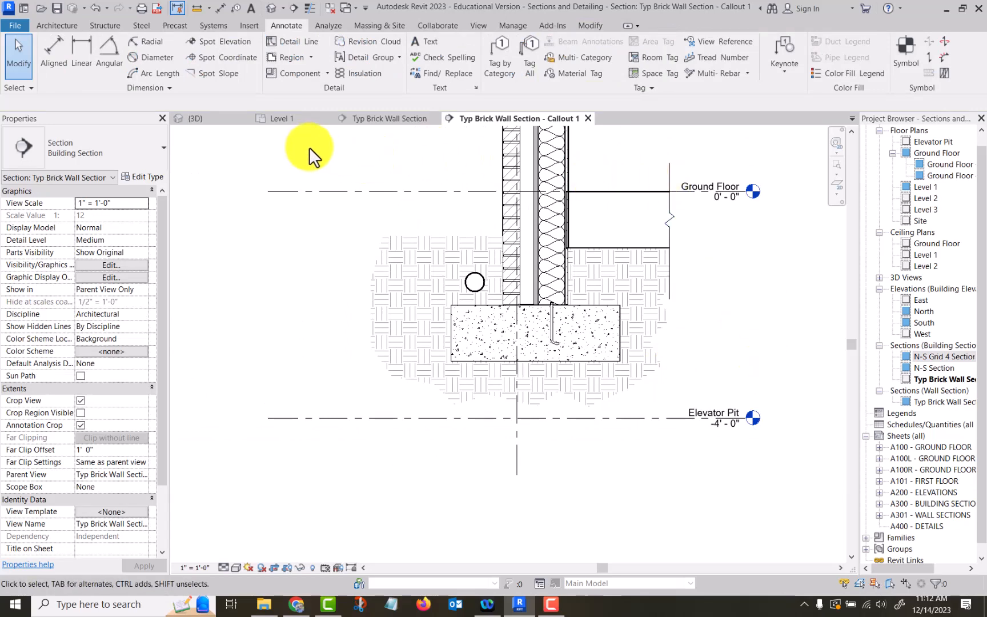
scroll(246, 194, "down", 2)
middle_click_drag(260, 209, 315, 310)
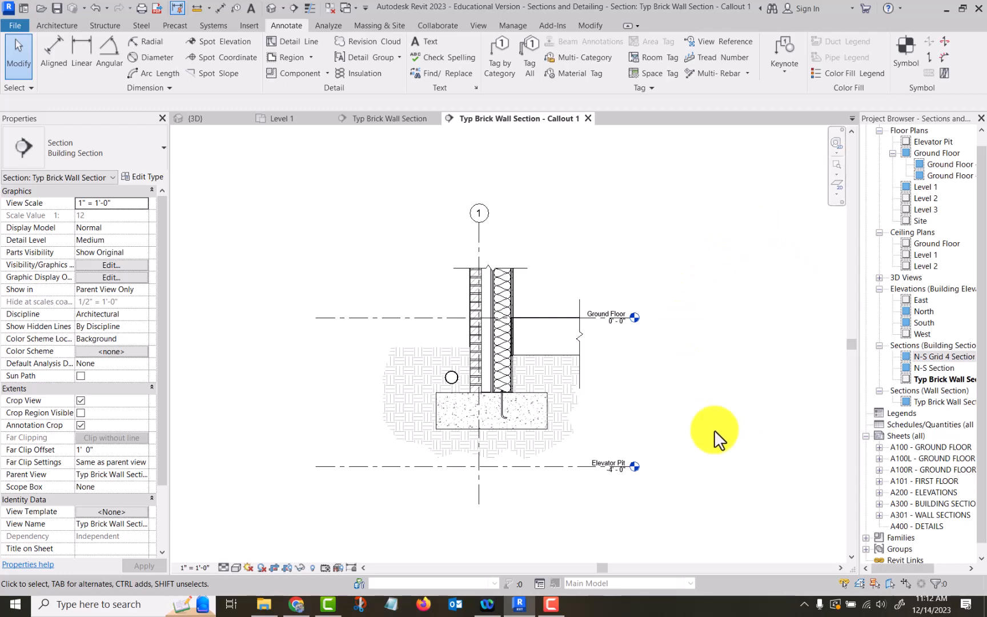
left_click(917, 526)
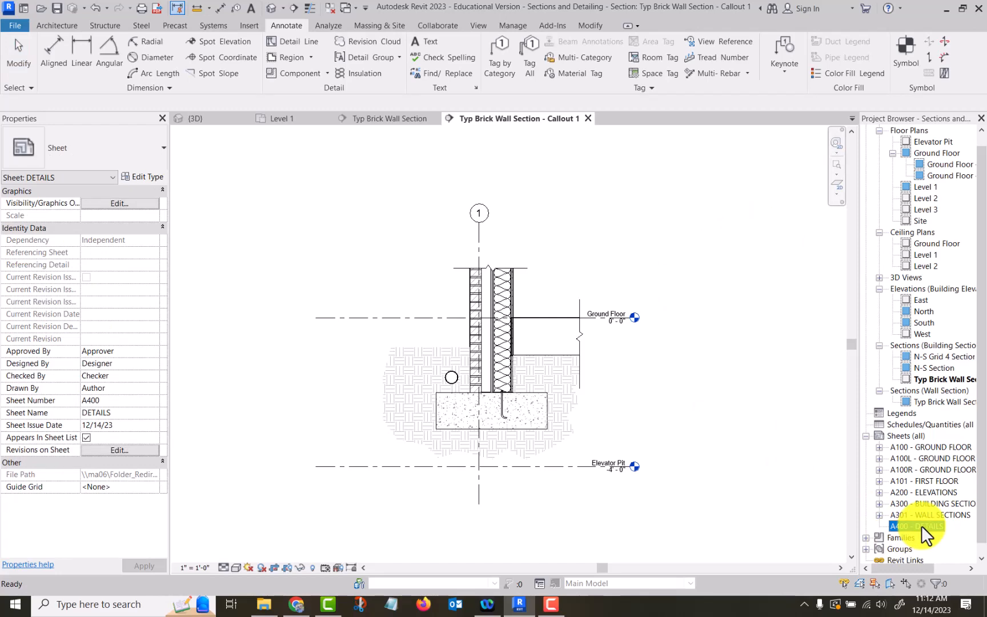
double_click(922, 526)
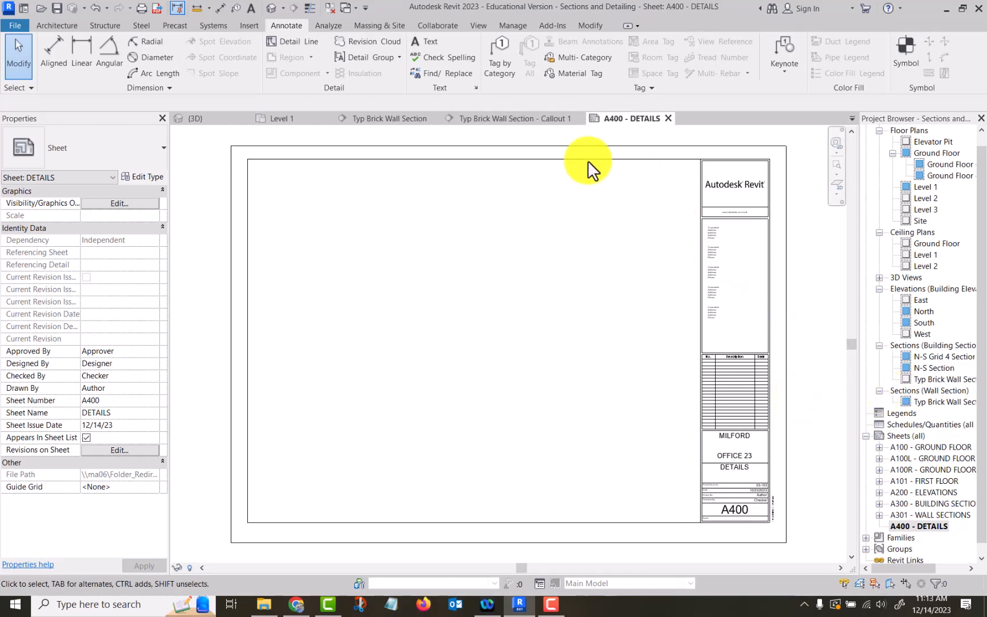
left_click(506, 118)
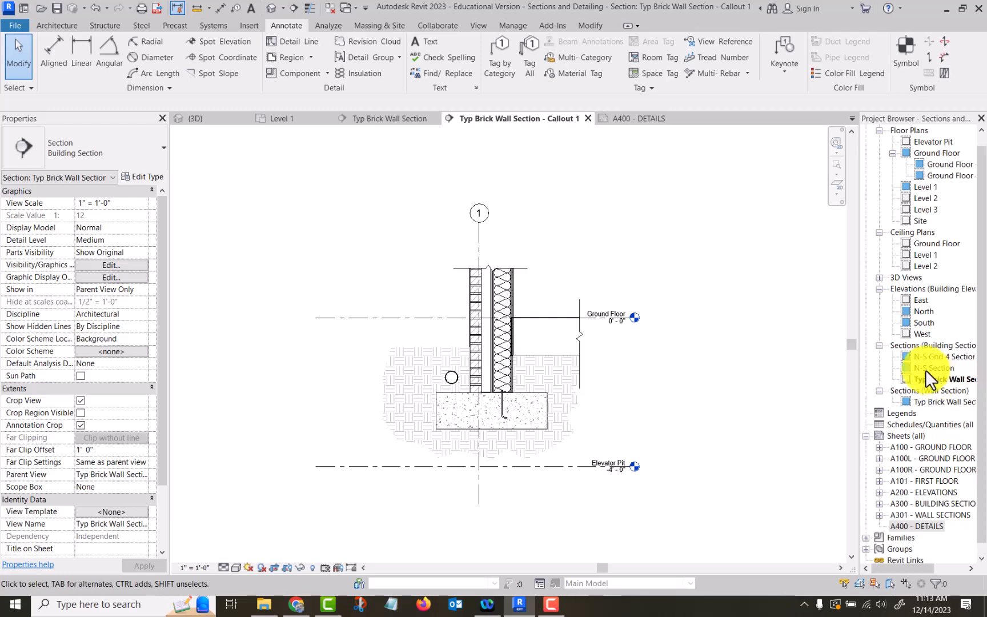
left_click(625, 118)
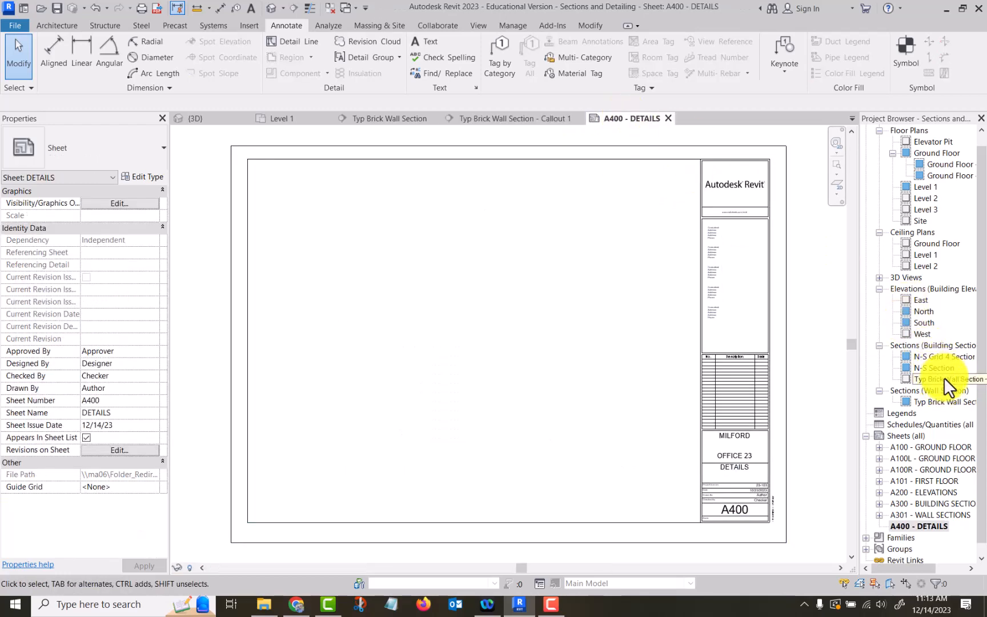
left_click_drag(944, 379, 540, 374)
left_click(564, 374)
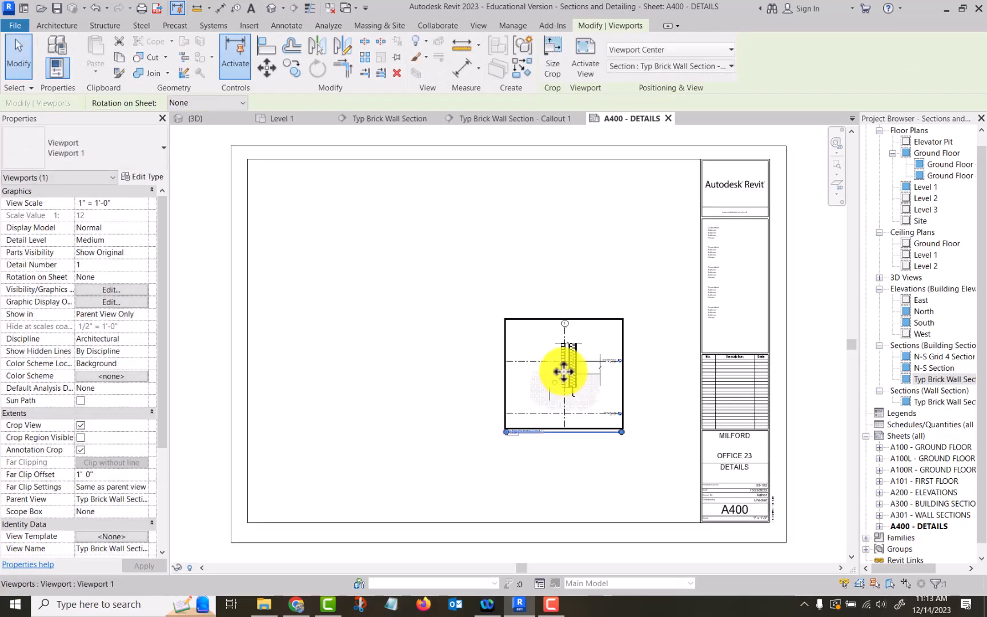
key("Escape")
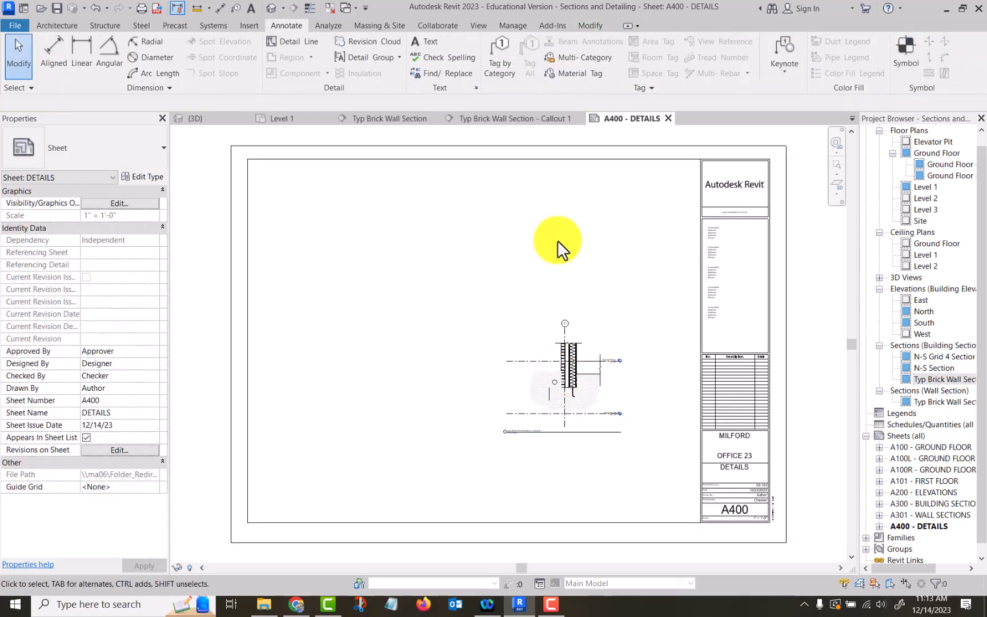
left_click(601, 337)
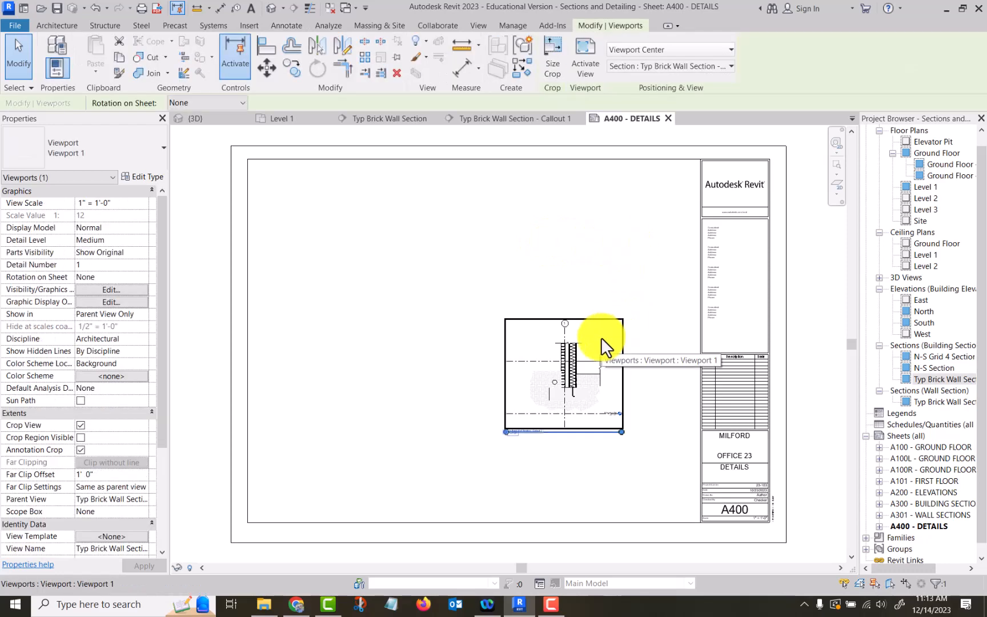
key("Escape")
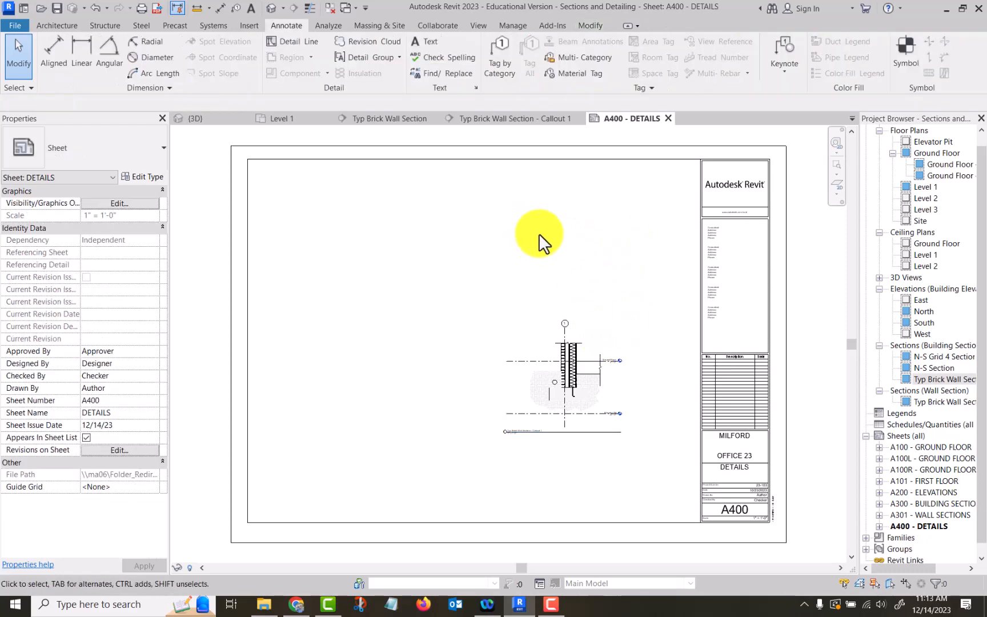
Step: In the Typ Brick Wall Section view, change the footing callout's type from Building Section to the Detail view type
left_click(513, 118)
left_click(397, 117)
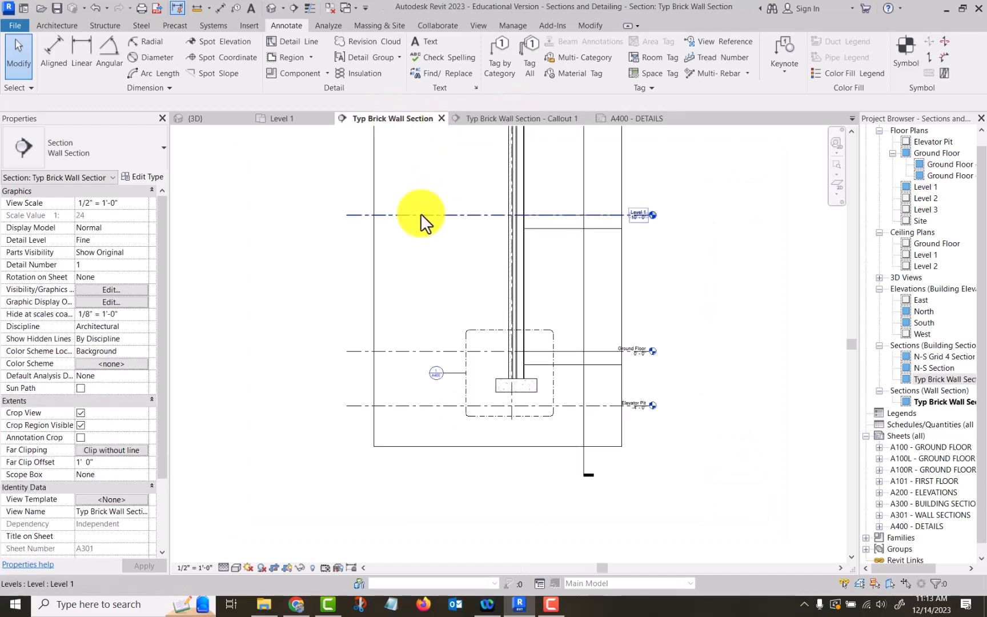
left_click(483, 328)
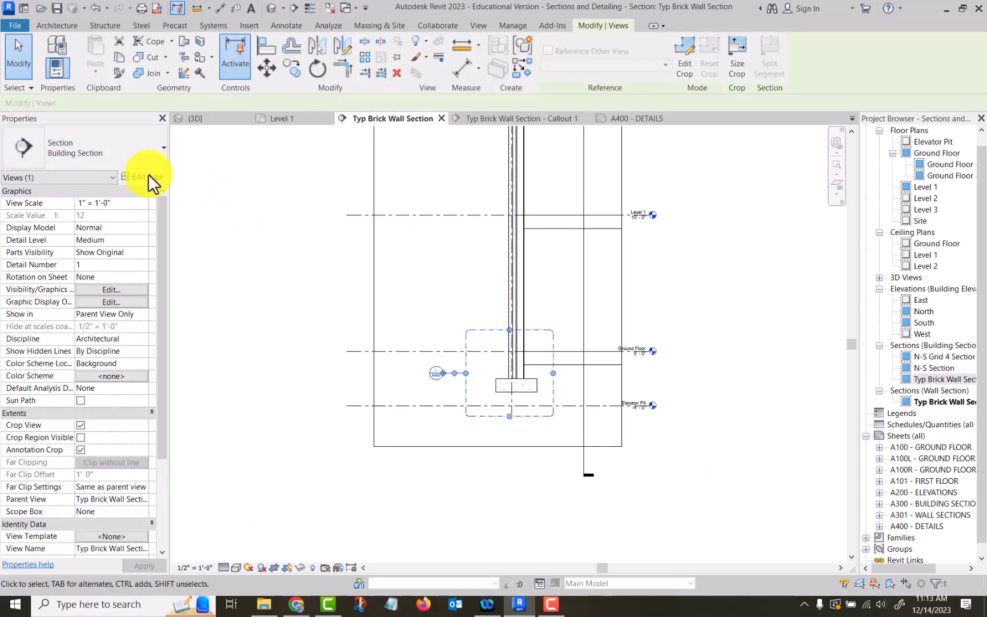
left_click(144, 144)
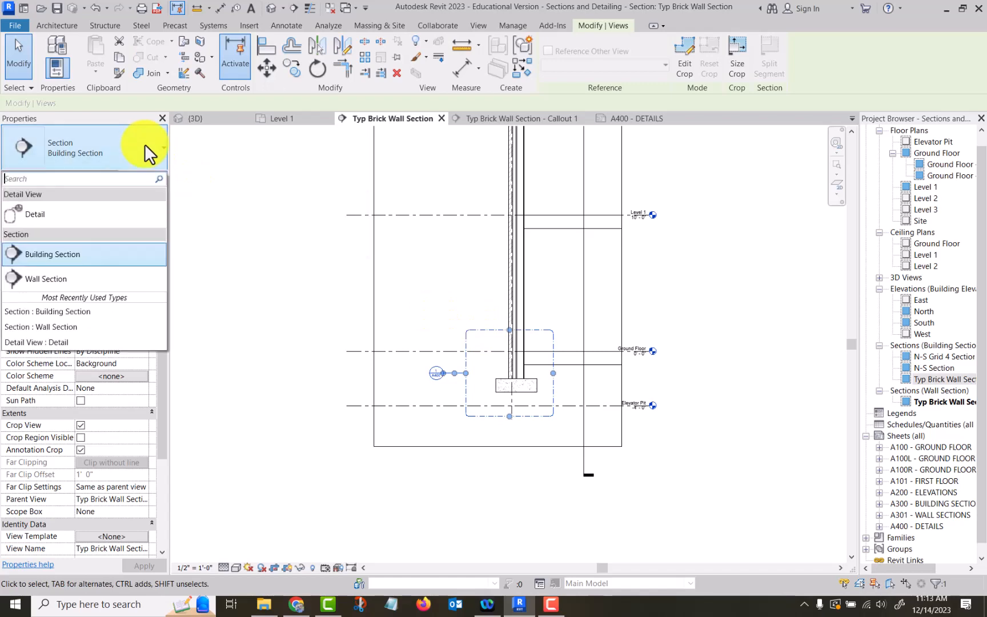
left_click(26, 211)
left_click(251, 203)
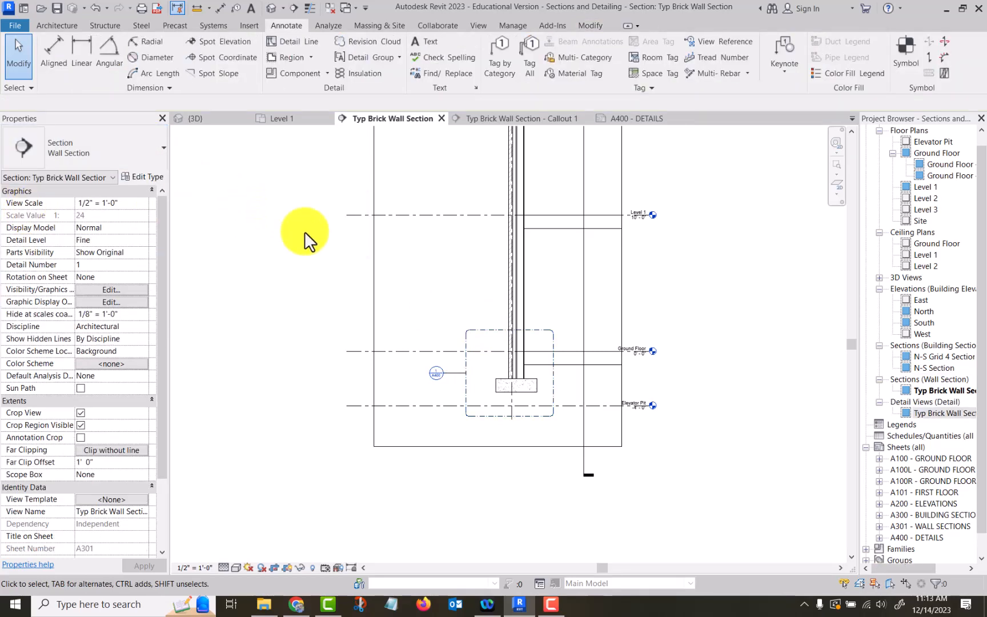
left_click(491, 332)
left_click(411, 297)
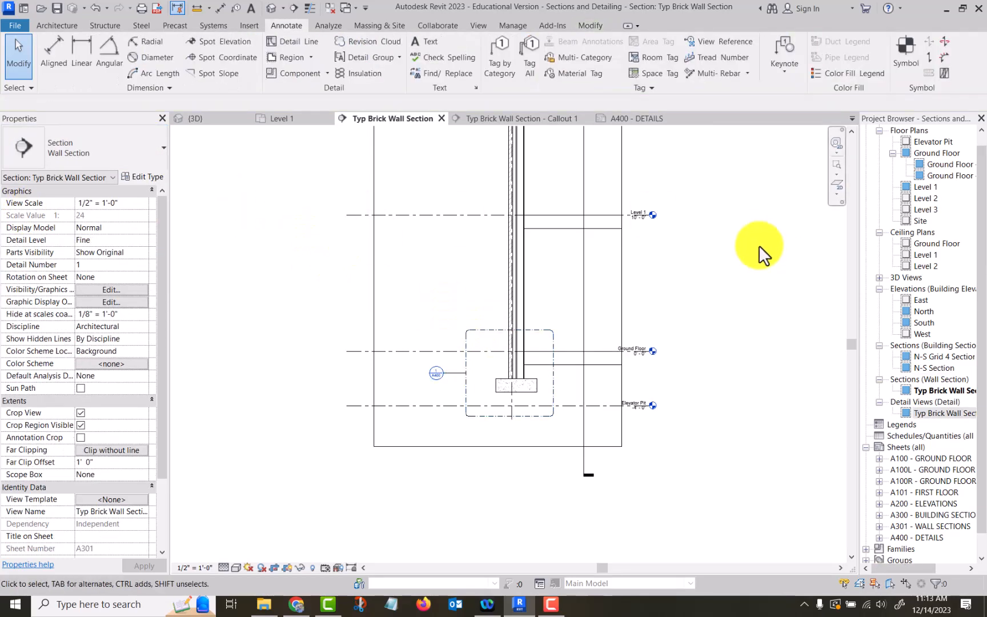
Step: Return to the A400 - DETAILS sheet and examine the placed footing callout viewport up close
left_click(649, 120)
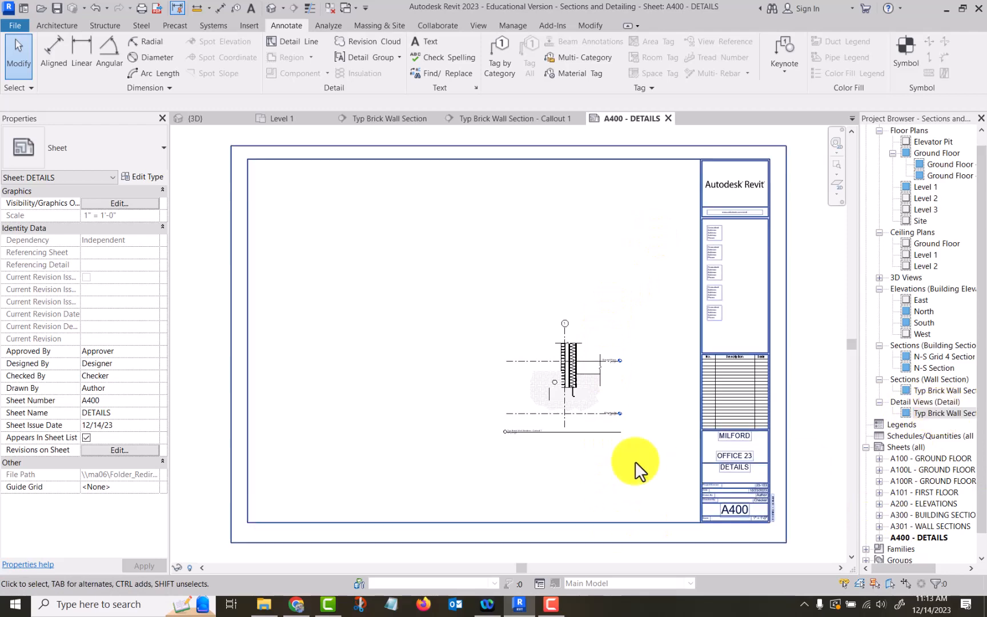
scroll(627, 480, "up", 3)
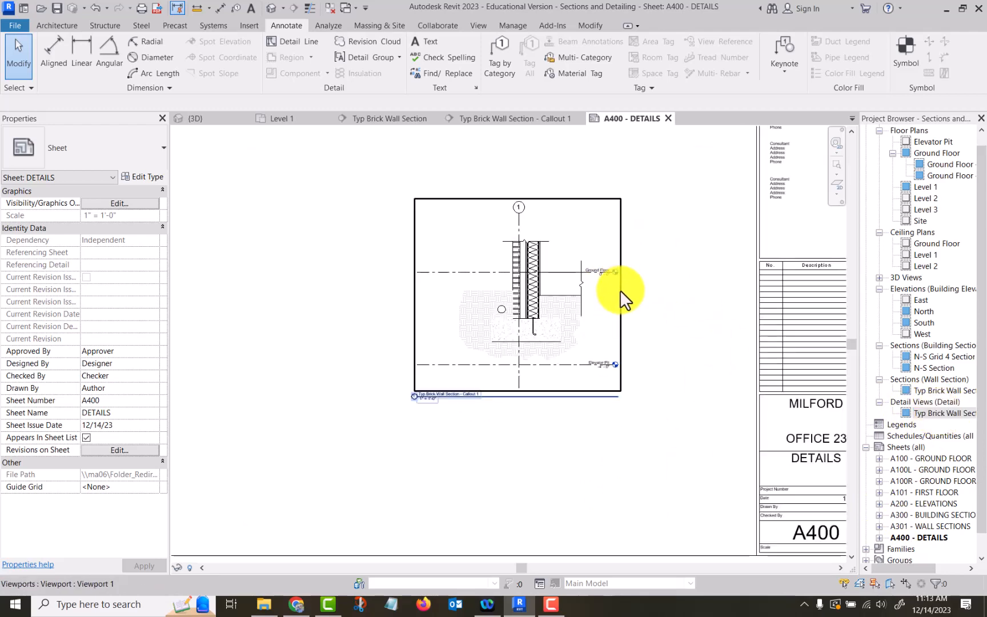